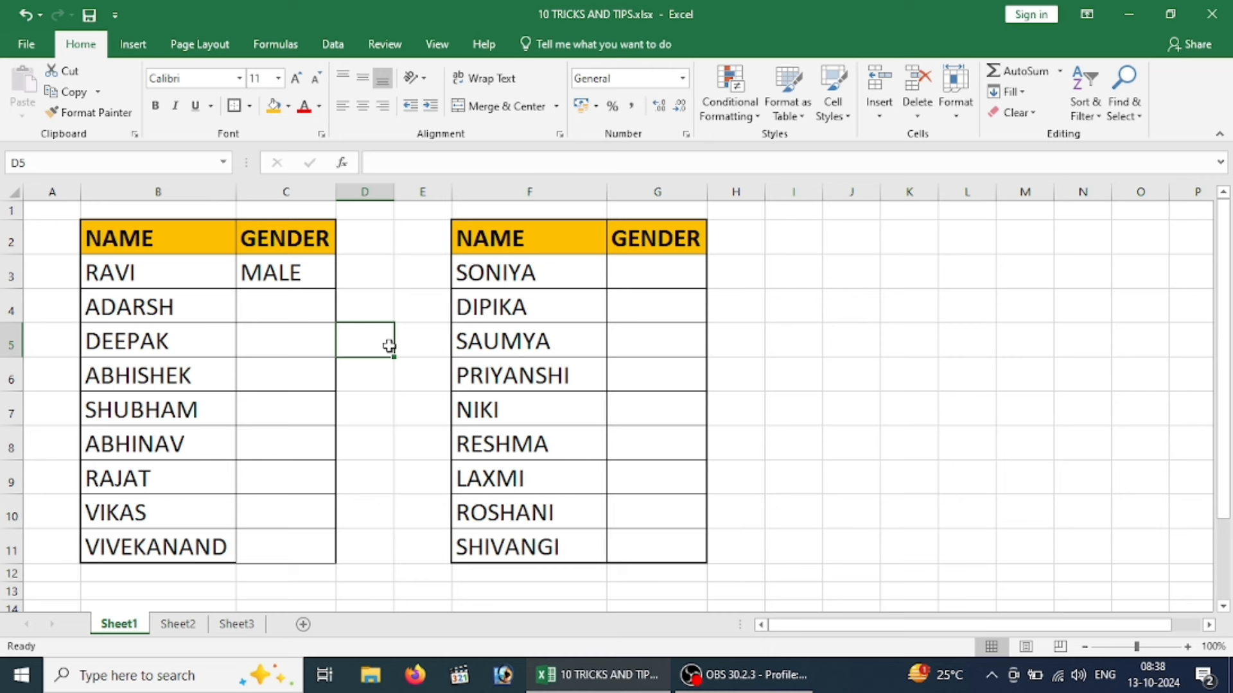
{"action": "left_click", "coordinate": [439, 313]}
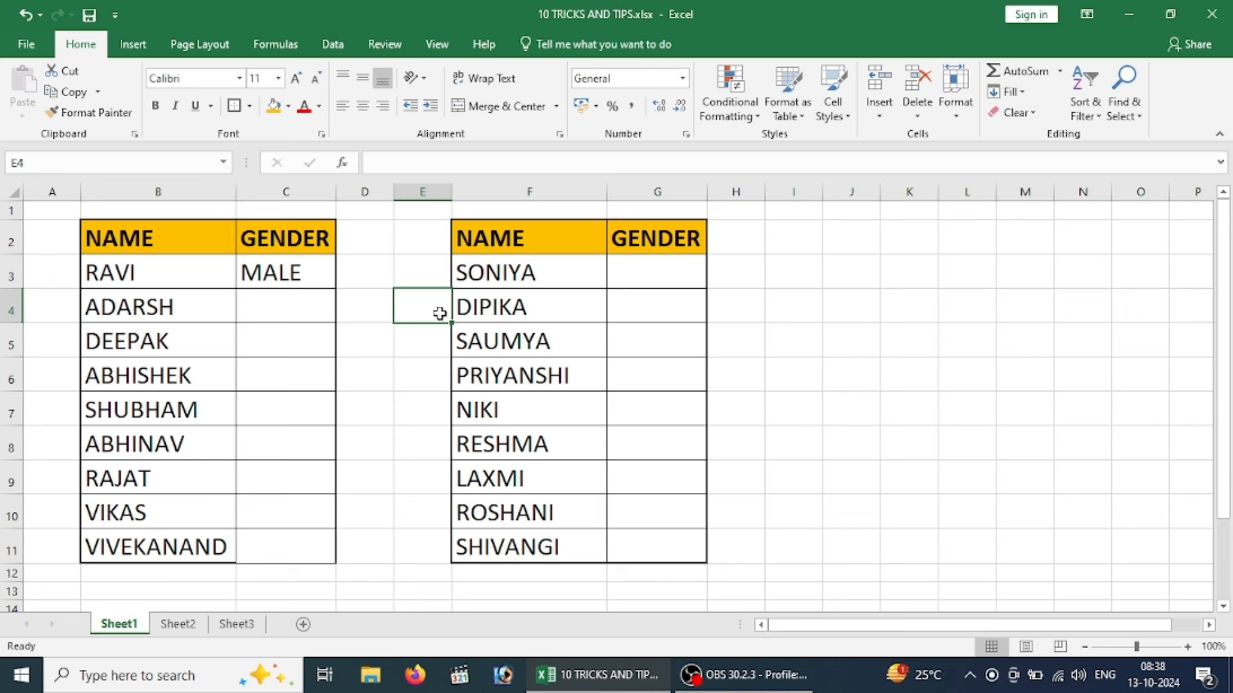
{"action": "left_click", "coordinate": [356, 283]}
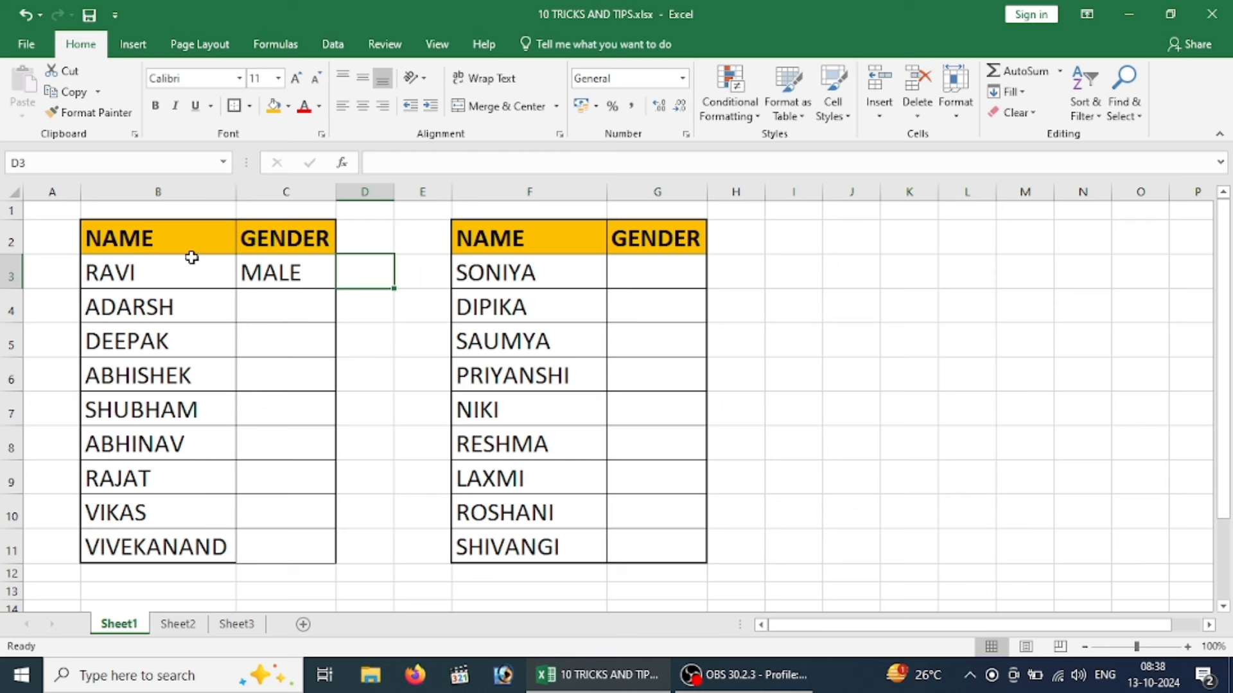
{"action": "left_click_drag", "start_coordinate": [177, 266], "coordinate": [170, 529]}
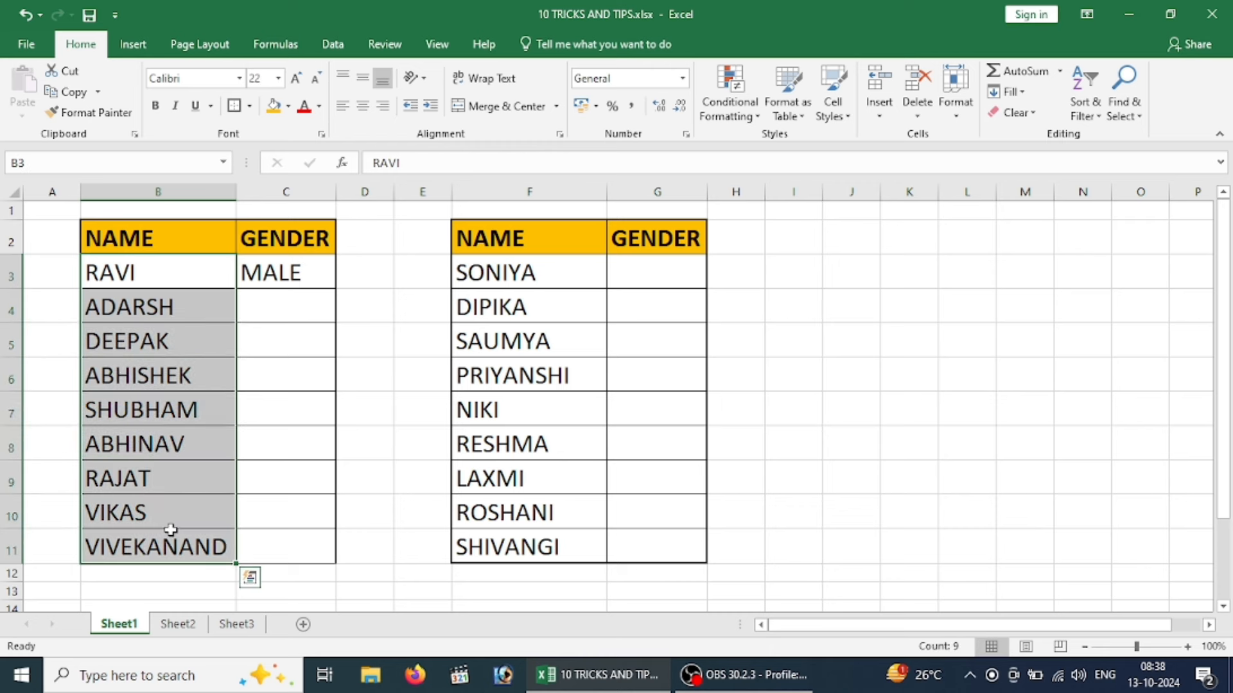
{"action": "left_click", "coordinate": [287, 308]}
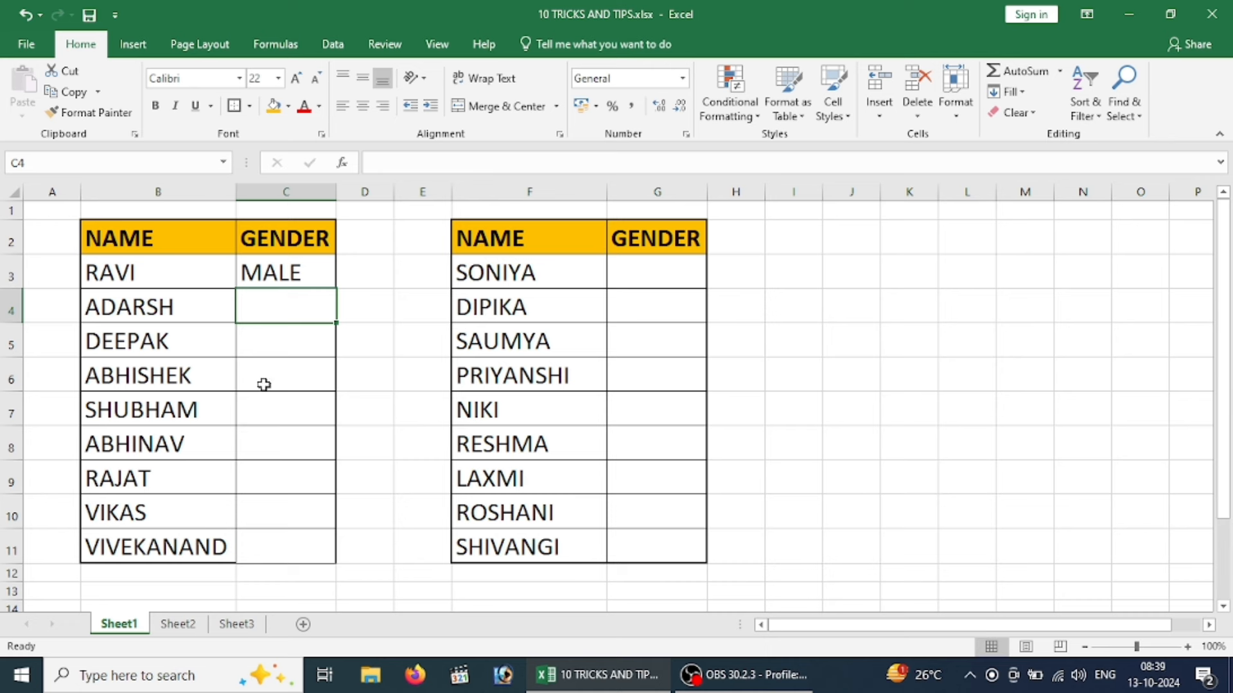
{"action": "left_click", "coordinate": [287, 273]}
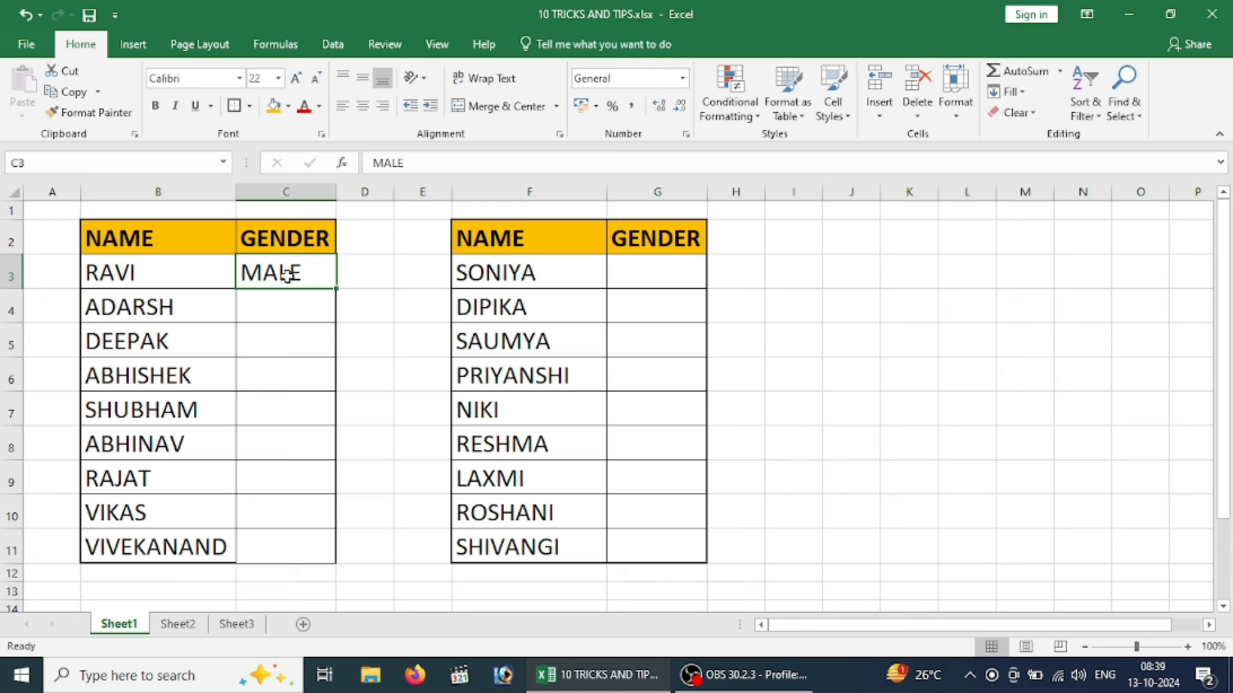
Enter MALE individually in the first table's gender cells C4, C5 and C6.
{"action": "left_click", "coordinate": [290, 308]}
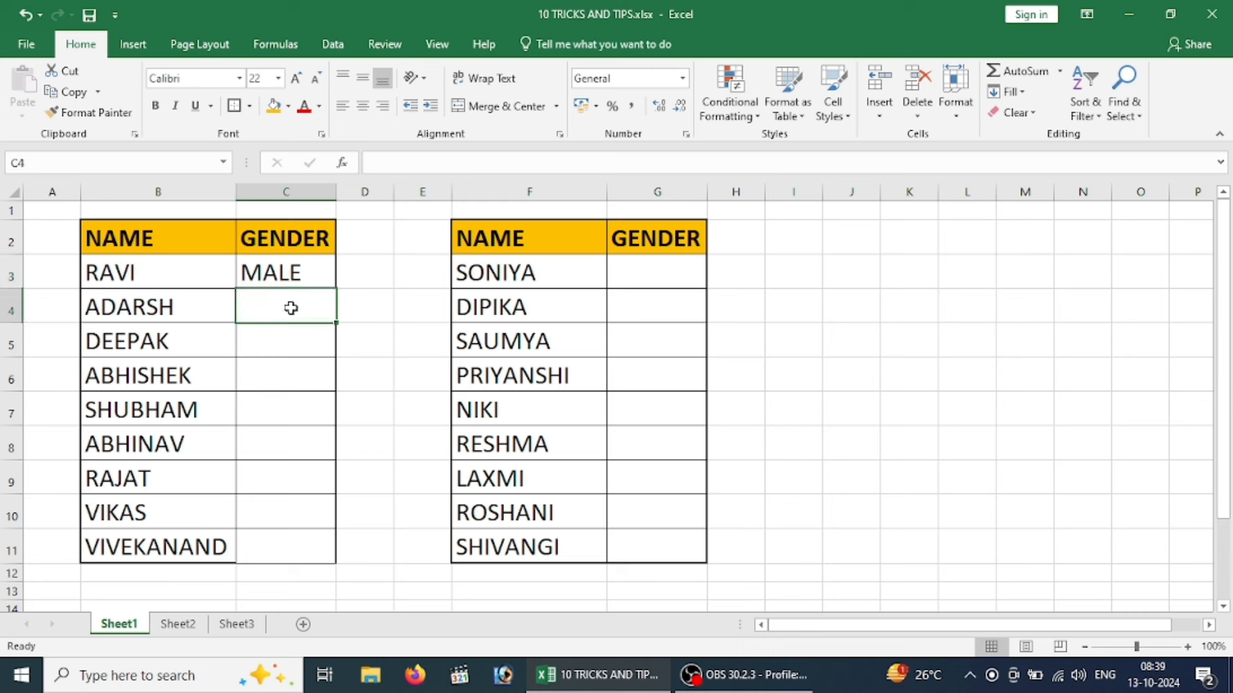
{"action": "type", "text": "MALE"}
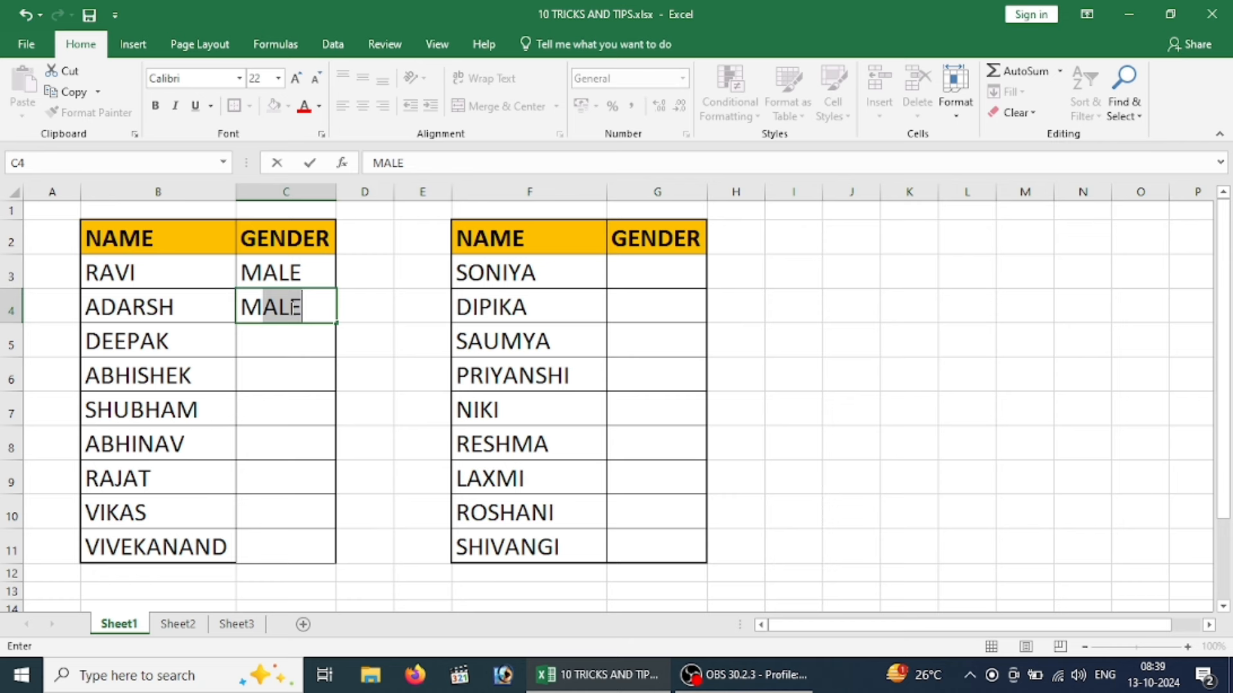
{"action": "key", "text": "Return"}
{"action": "type", "text": "MALE"}
{"action": "key", "text": "Return"}
{"action": "type", "text": "M"}
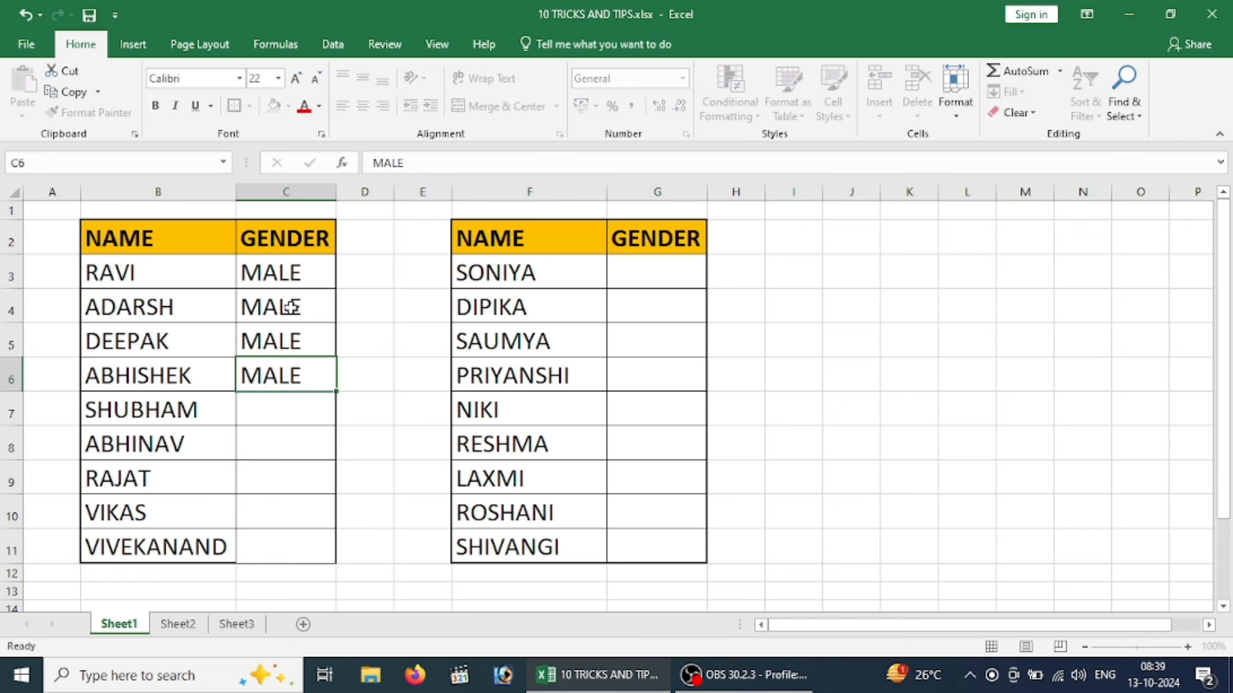
{"action": "key", "text": "Return"}
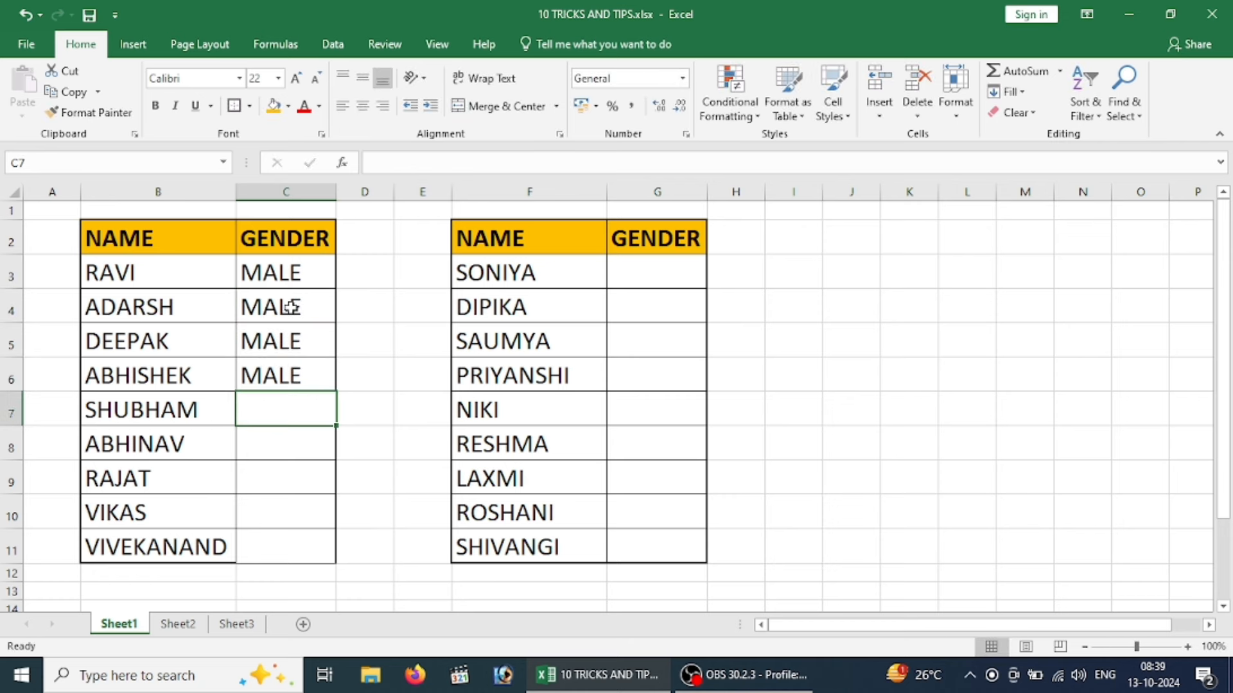
Clear the gender entries from cells C4:C6.
{"action": "left_click_drag", "start_coordinate": [291, 307], "coordinate": [283, 367]}
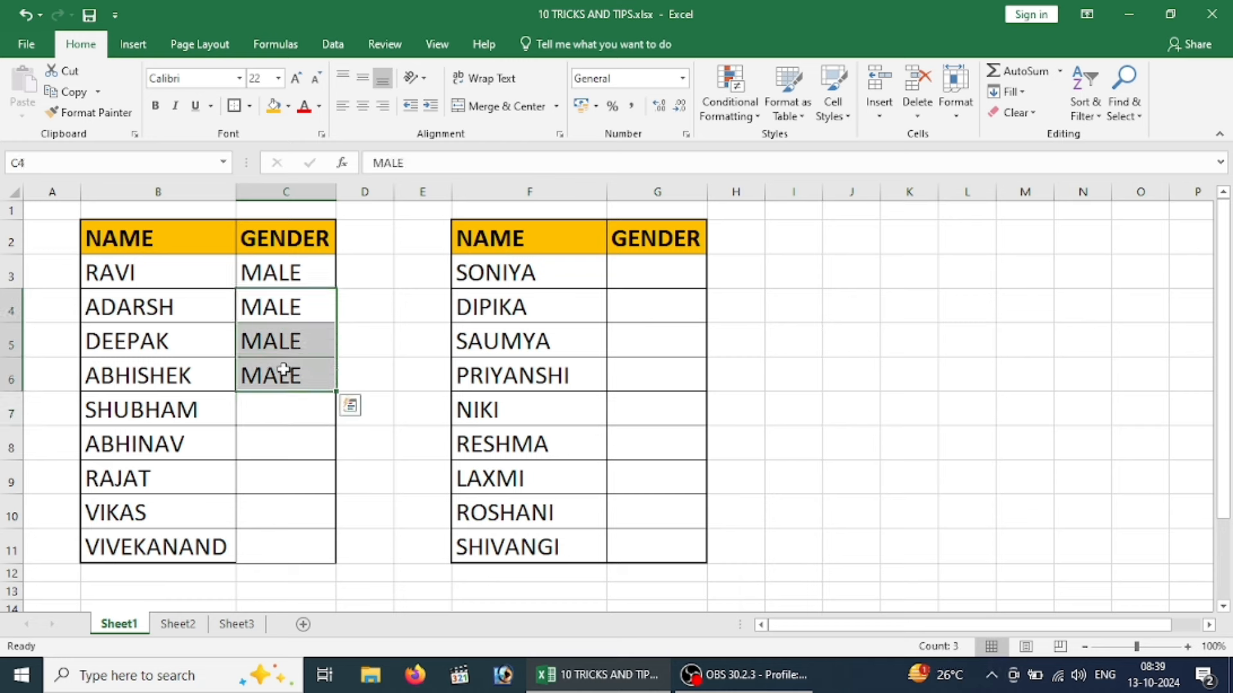
{"action": "key", "text": "Delete"}
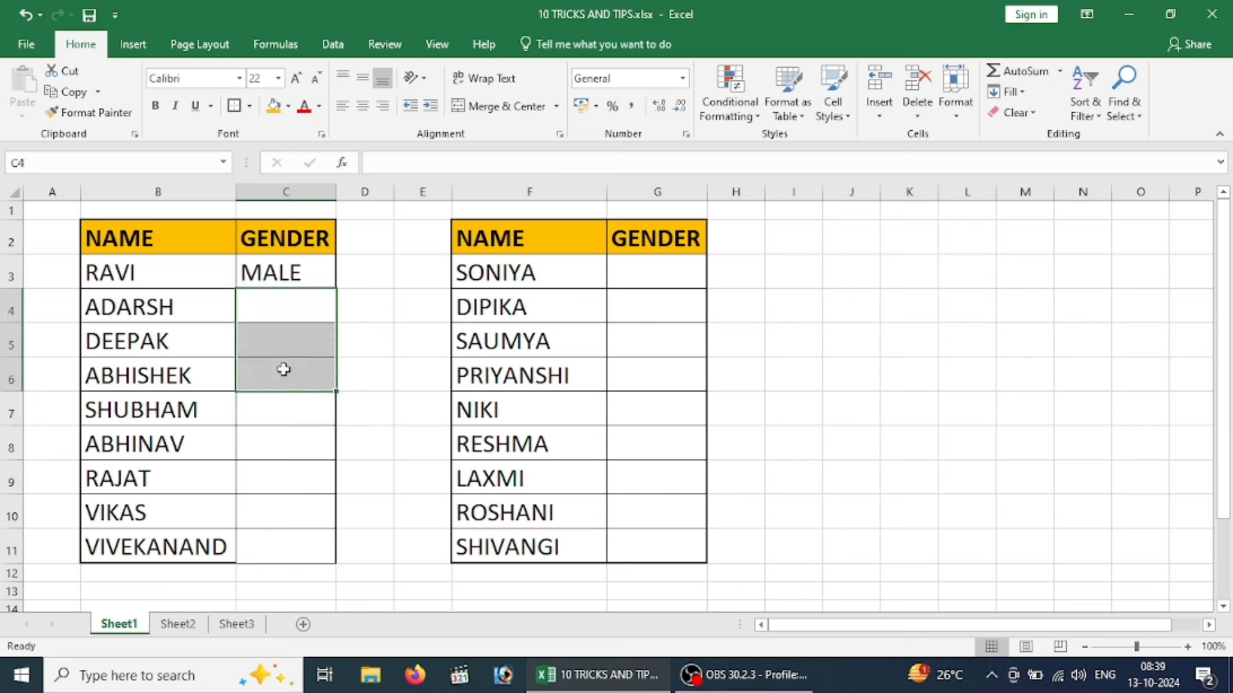
{"action": "left_click", "coordinate": [298, 306]}
Fill MALE down from C3 through C11 in the first table's gender column.
{"action": "left_click", "coordinate": [280, 271]}
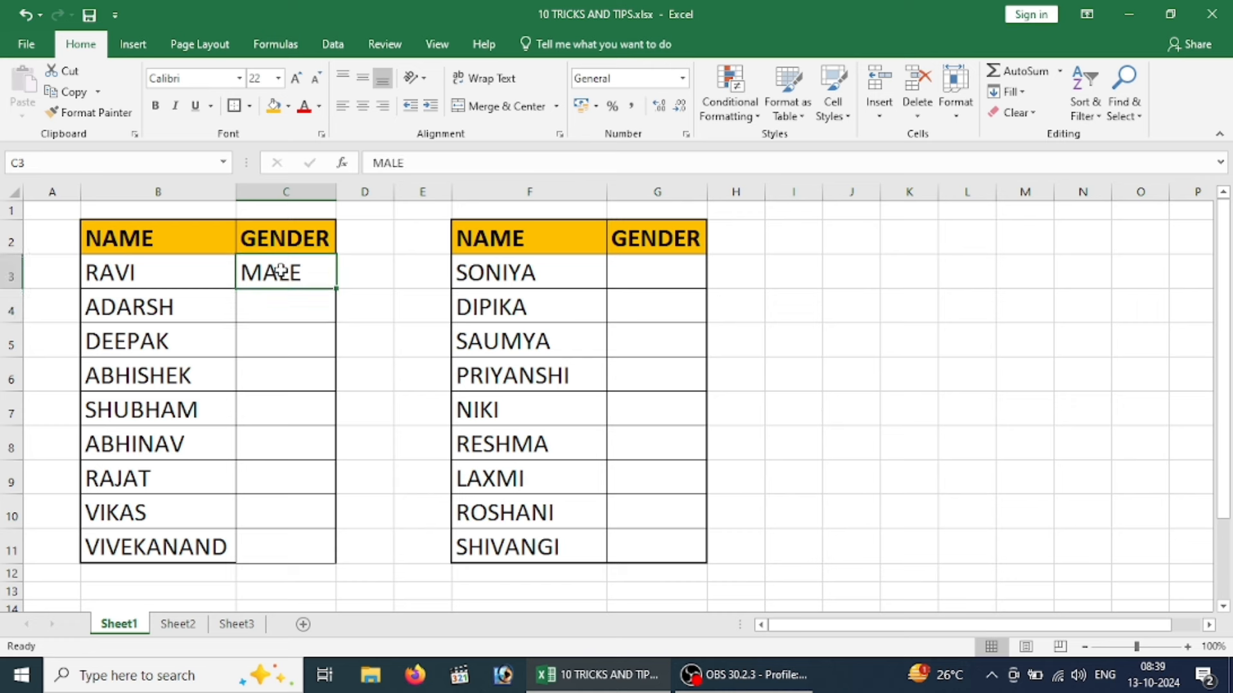
{"action": "left_click_drag", "start_coordinate": [280, 271], "coordinate": [294, 535]}
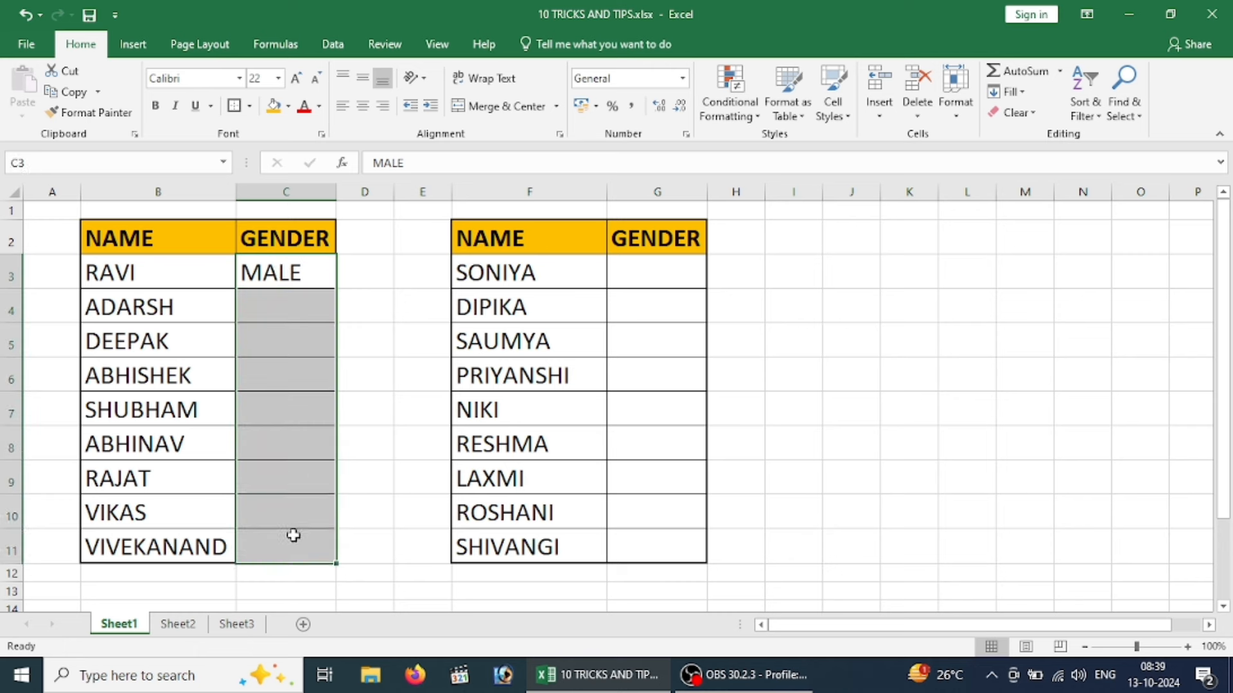
{"action": "key", "text": "ctrl+d"}
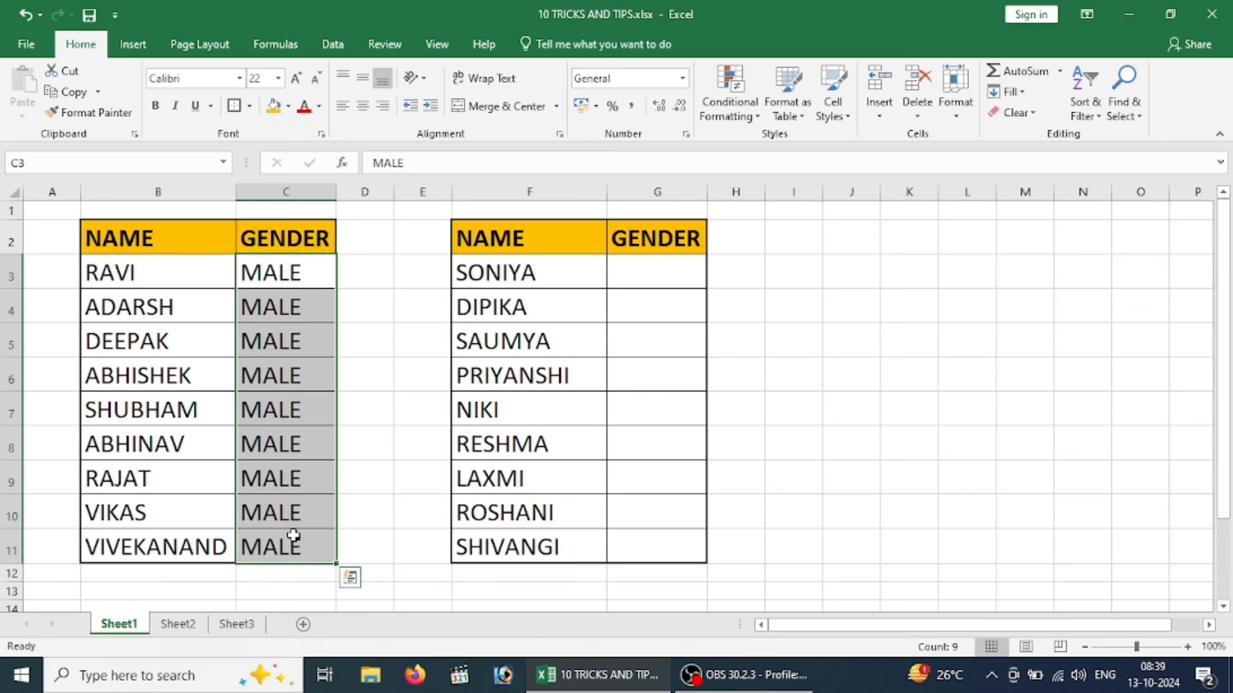
{"action": "left_click", "coordinate": [269, 273]}
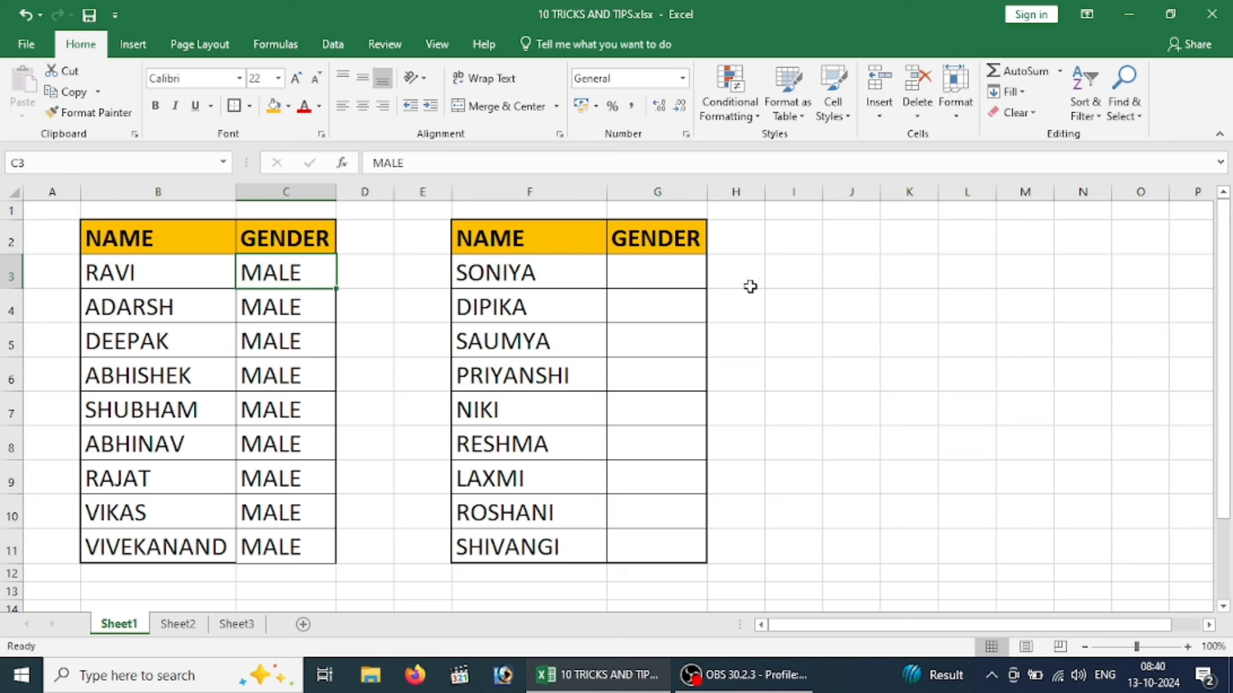
Enter FEMALE in G3, the first gender cell of the second table.
{"action": "left_click", "coordinate": [699, 277]}
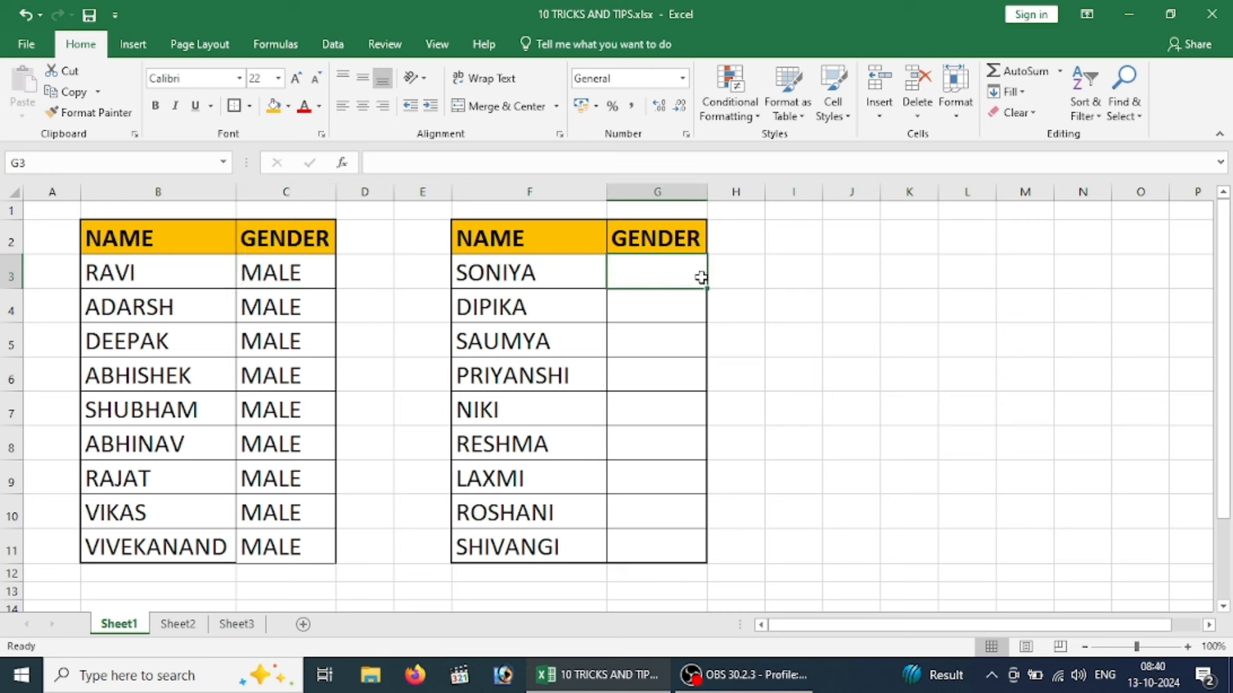
{"action": "left_click_drag", "start_coordinate": [490, 271], "coordinate": [492, 480]}
{"action": "left_click", "coordinate": [642, 272]}
{"action": "type", "text": "FEMALE"}
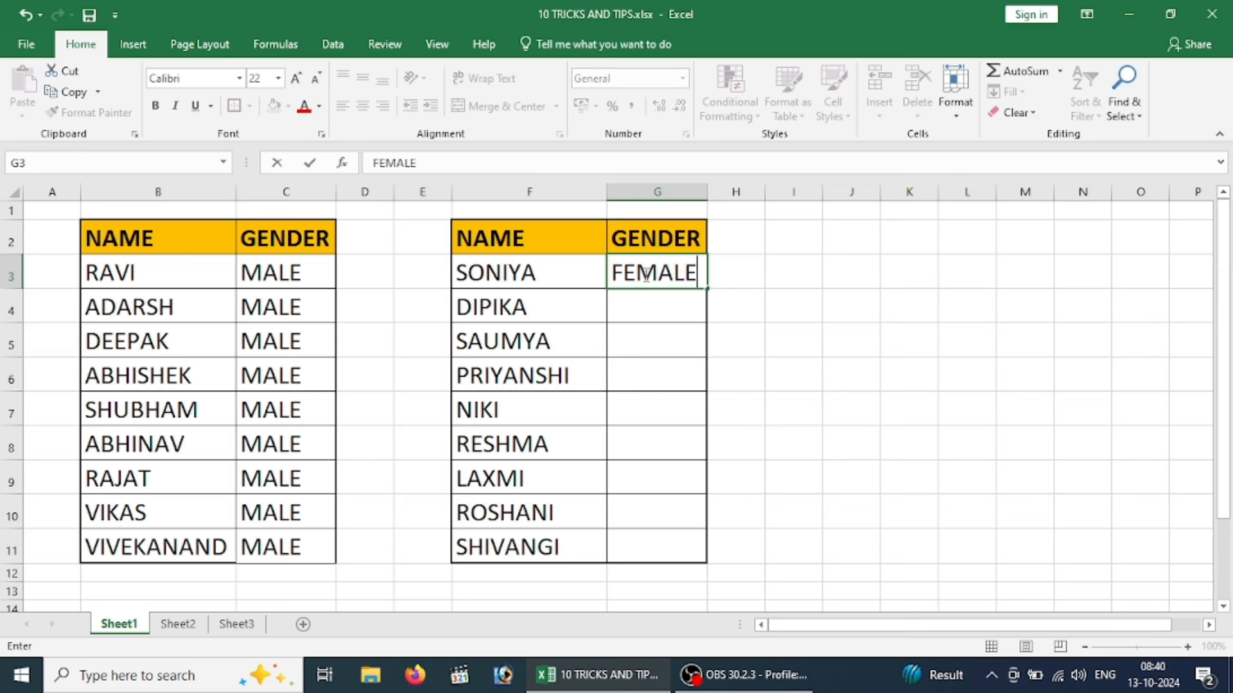
{"action": "key", "text": "Return"}
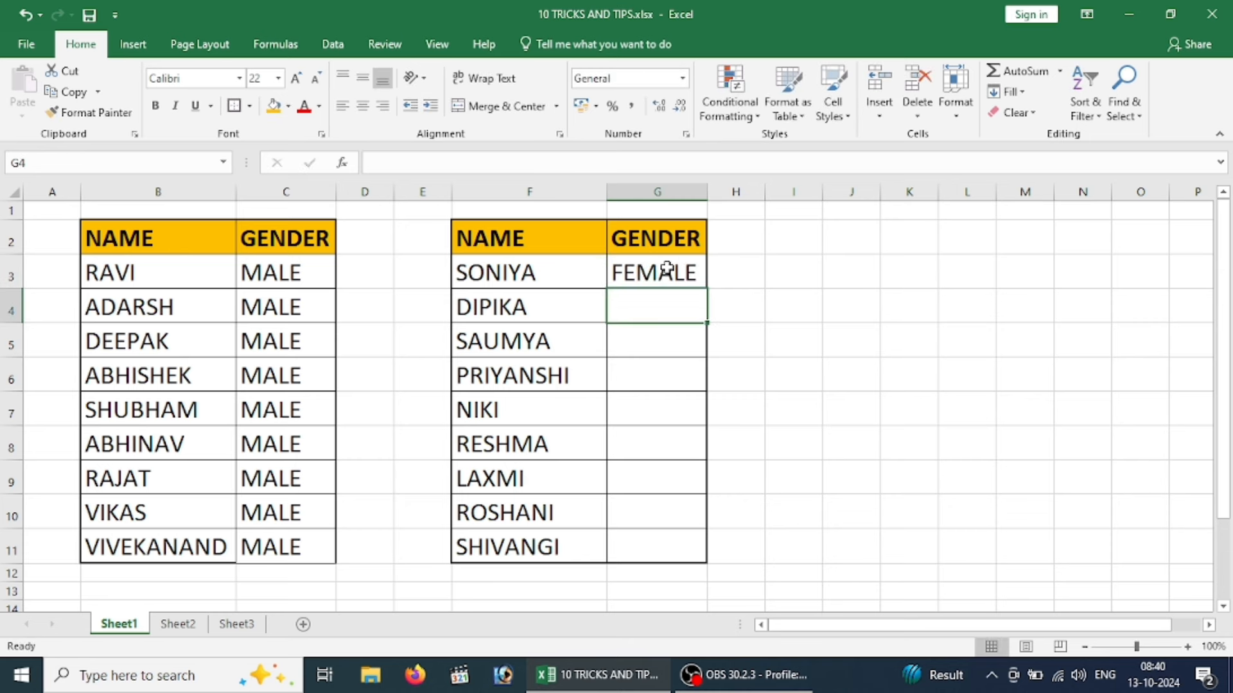
Fill FEMALE down from G3 through G11, copy the range, and undo the fill.
{"action": "left_click_drag", "start_coordinate": [666, 269], "coordinate": [659, 551]}
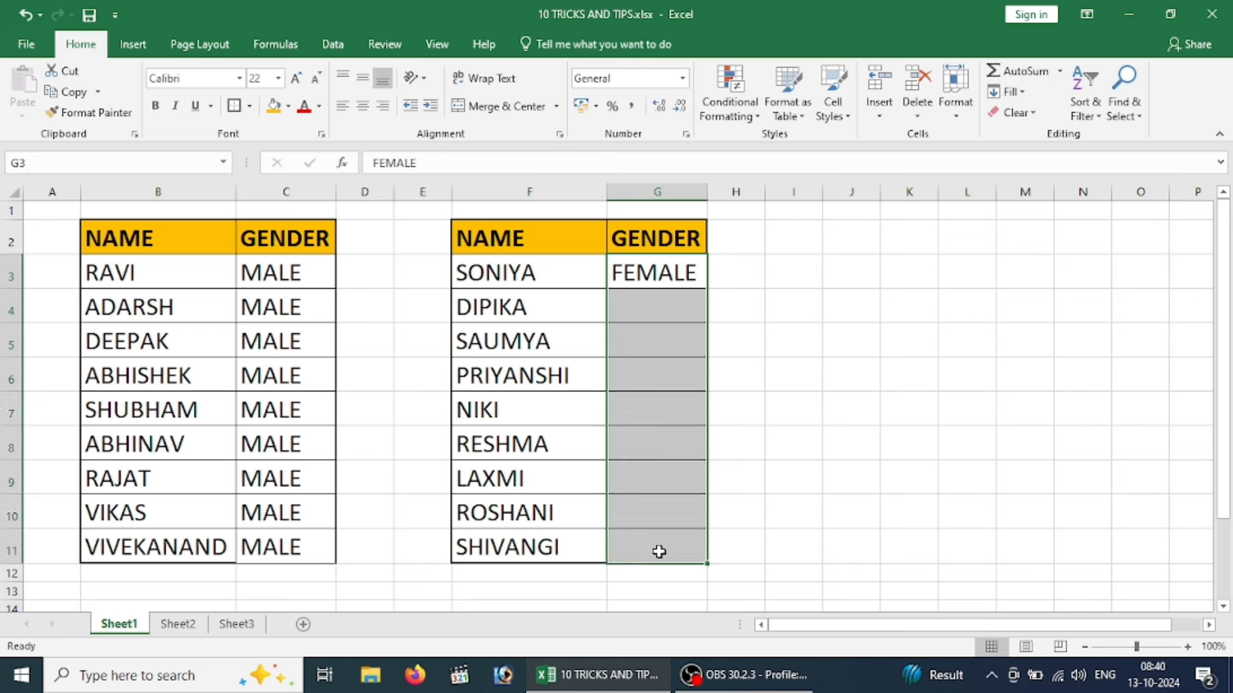
{"action": "key", "text": "ctrl+d"}
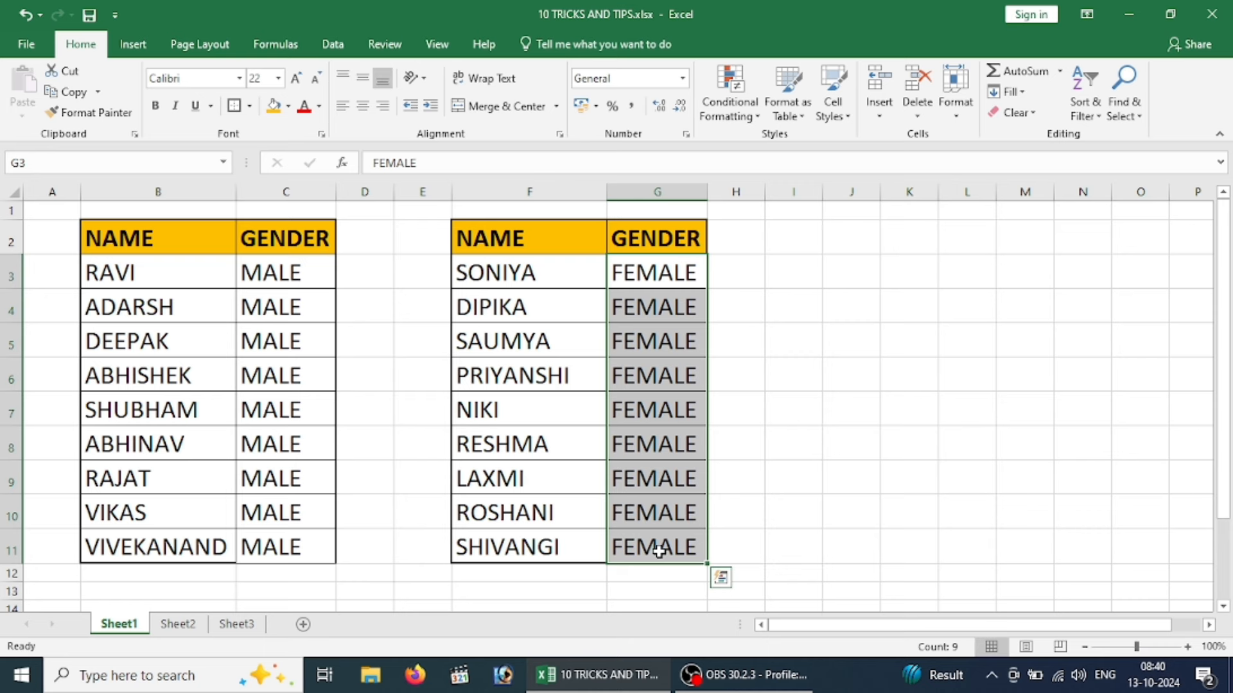
{"action": "key", "text": "ctrl+c"}
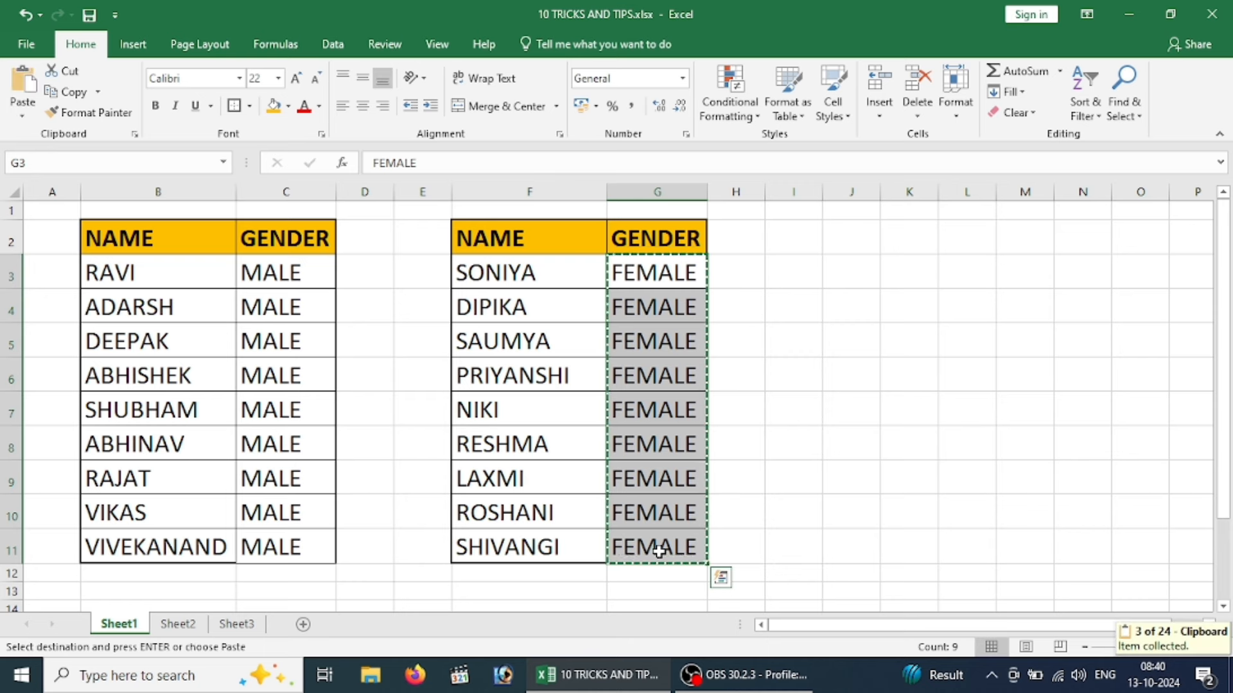
{"action": "key", "text": "ctrl+z"}
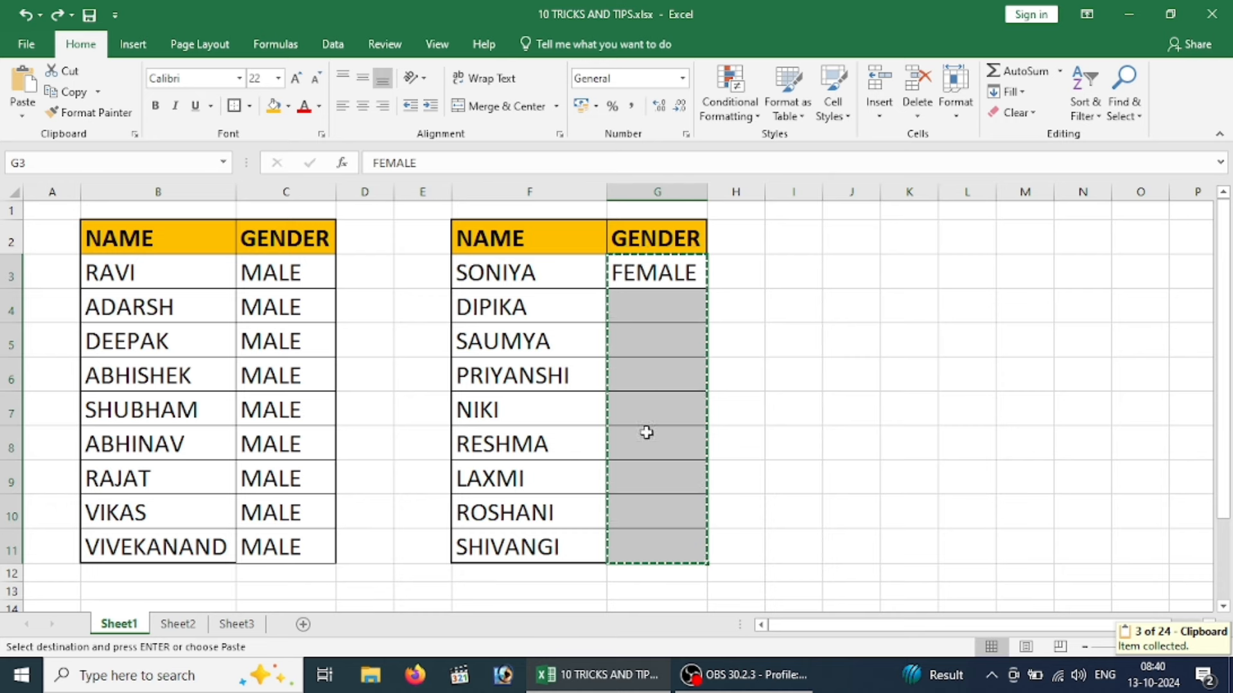
Cancel the copy selection and enter only F in G4, rejecting the suggested autocompletion.
{"action": "left_click", "coordinate": [644, 313]}
{"action": "key", "text": "Escape"}
{"action": "type", "text": "F"}
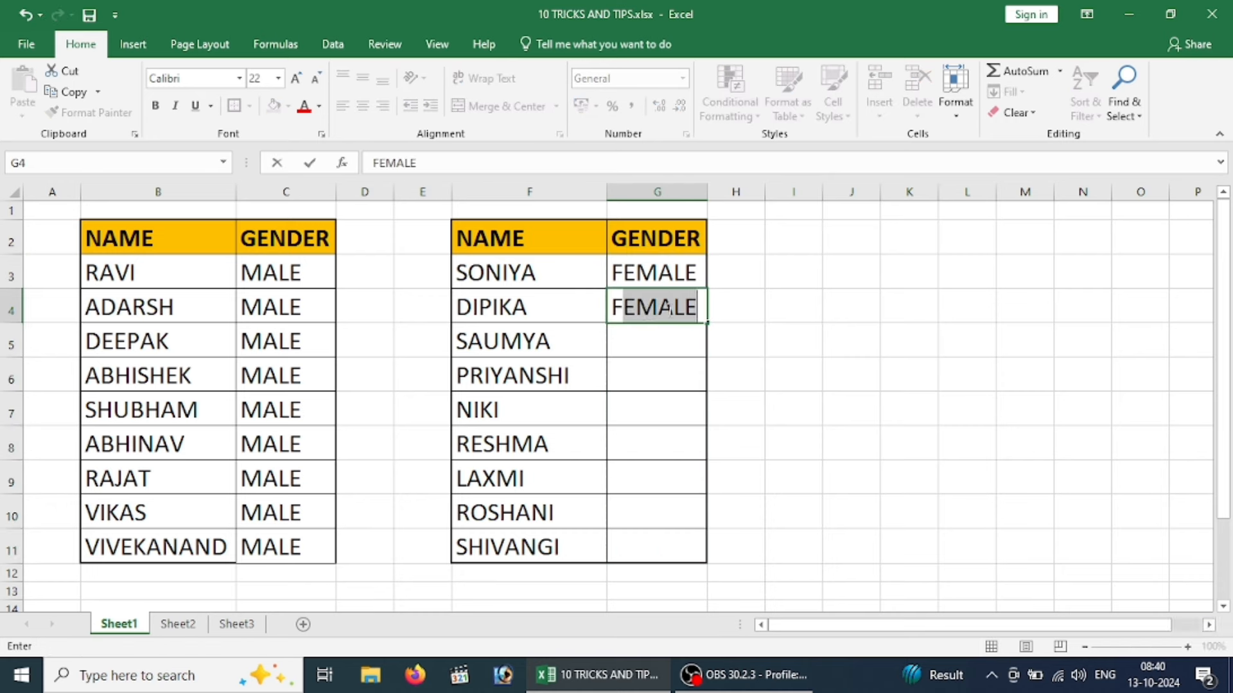
{"action": "key", "text": "BackSpace"}
{"action": "left_click", "coordinate": [767, 283]}
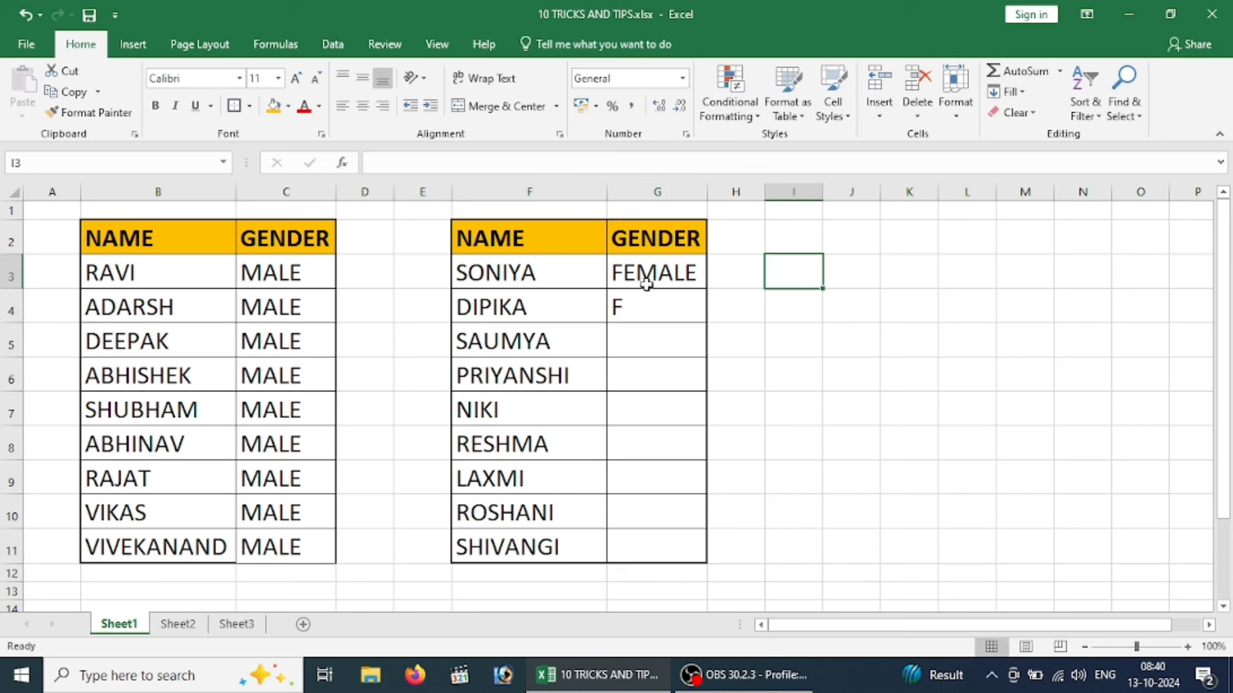
Autofill FEMALE from G3 into G4 and on through G11, undoing the first full-column fill and repeating it.
{"action": "left_click", "coordinate": [641, 276]}
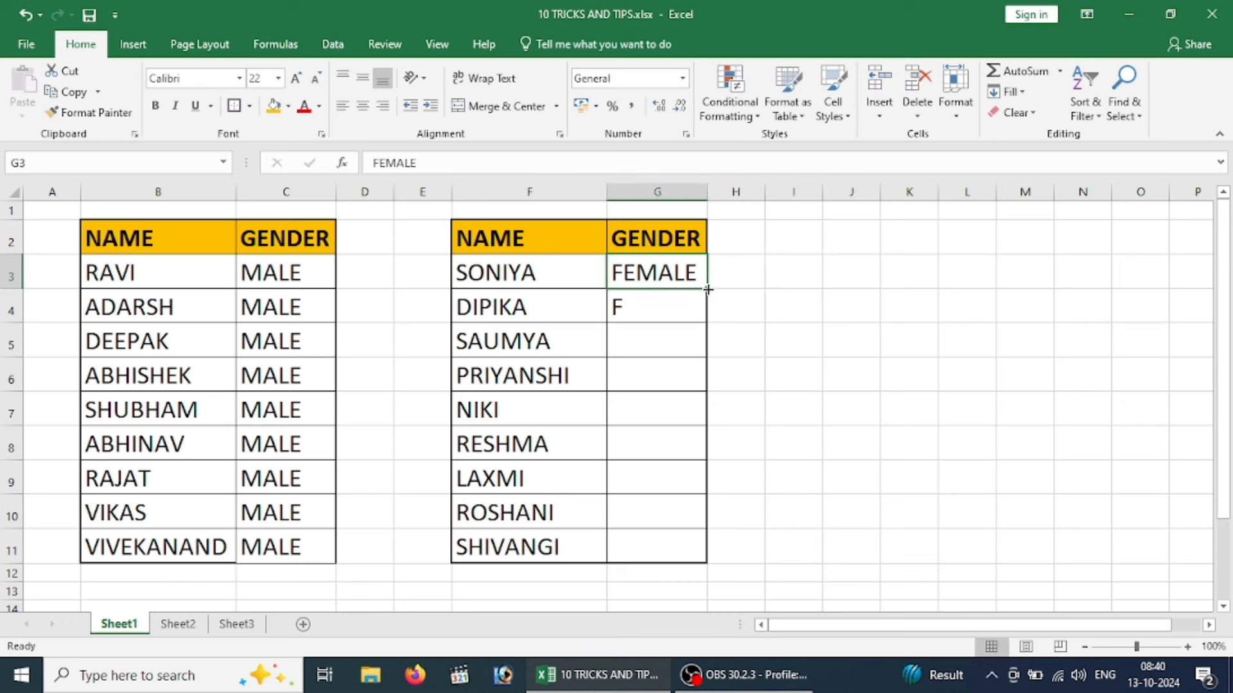
{"action": "left_click_drag", "start_coordinate": [708, 289], "coordinate": [706, 321]}
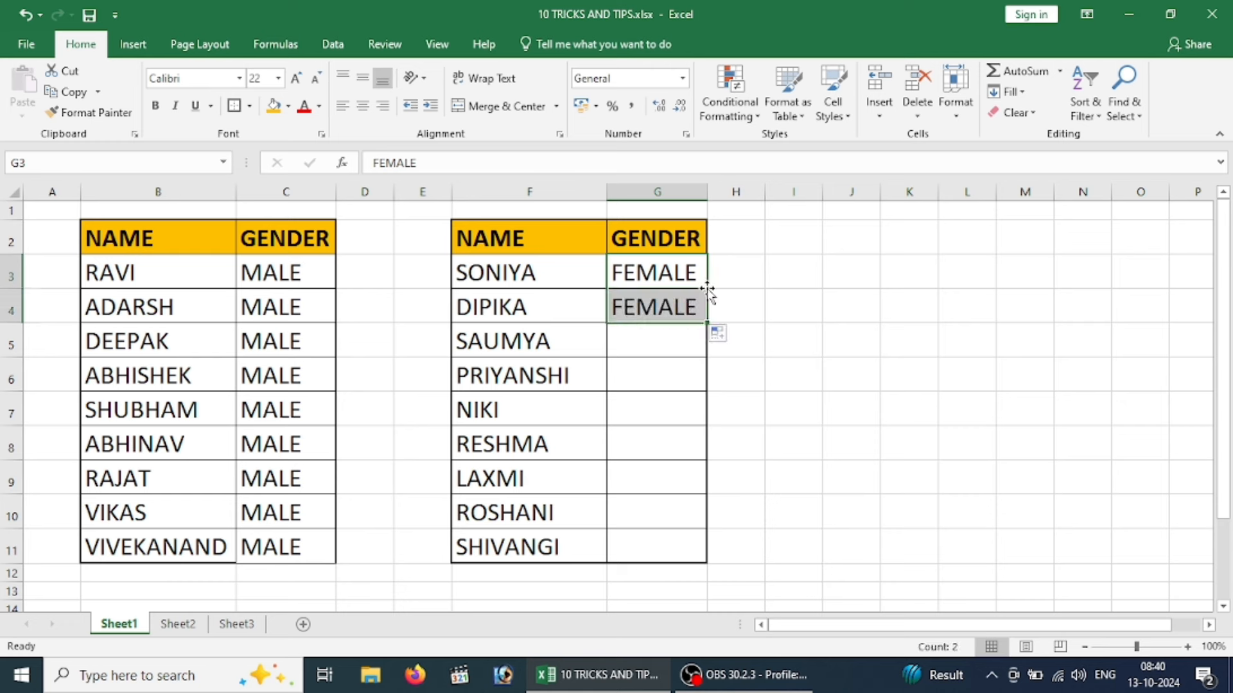
{"action": "double_click", "coordinate": [706, 323]}
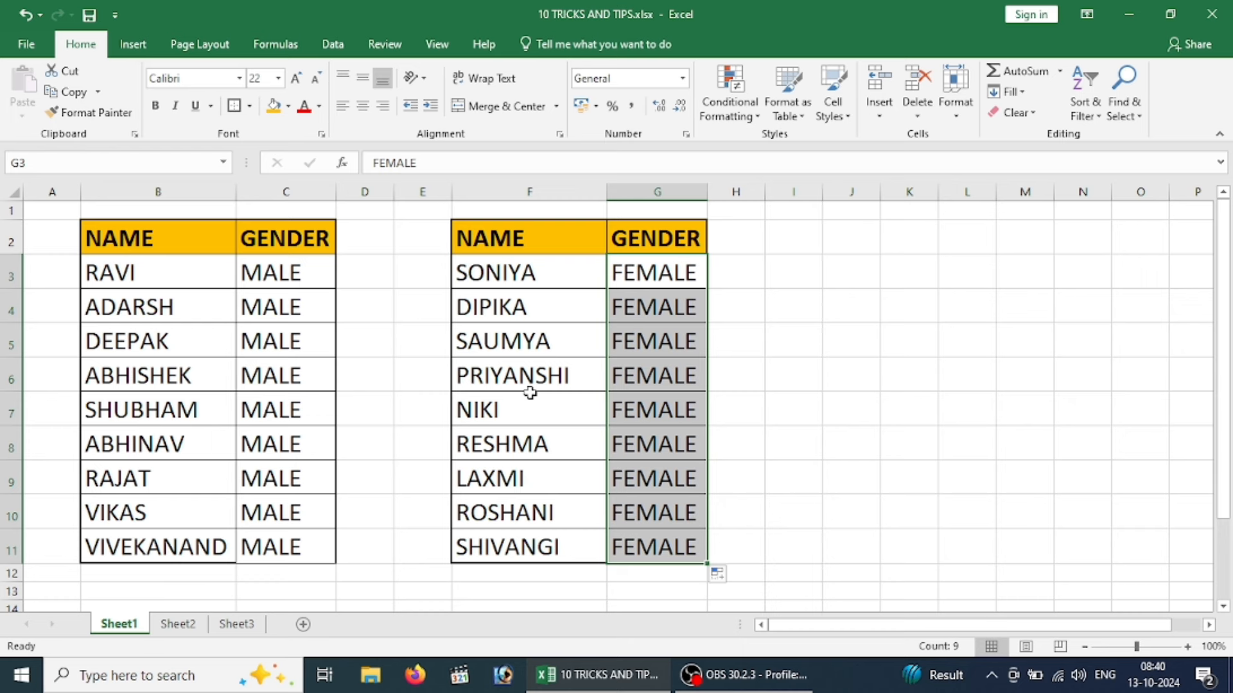
{"action": "key", "text": "ctrl+z"}
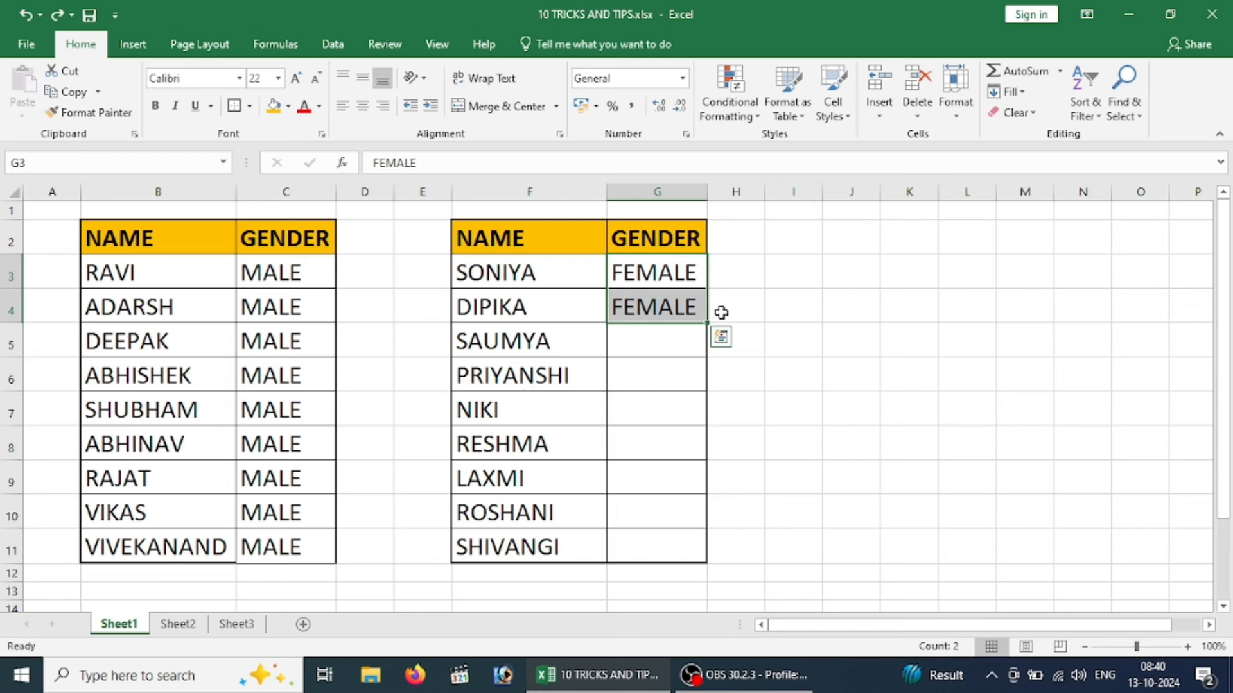
{"action": "left_click_drag", "start_coordinate": [706, 322], "coordinate": [695, 567]}
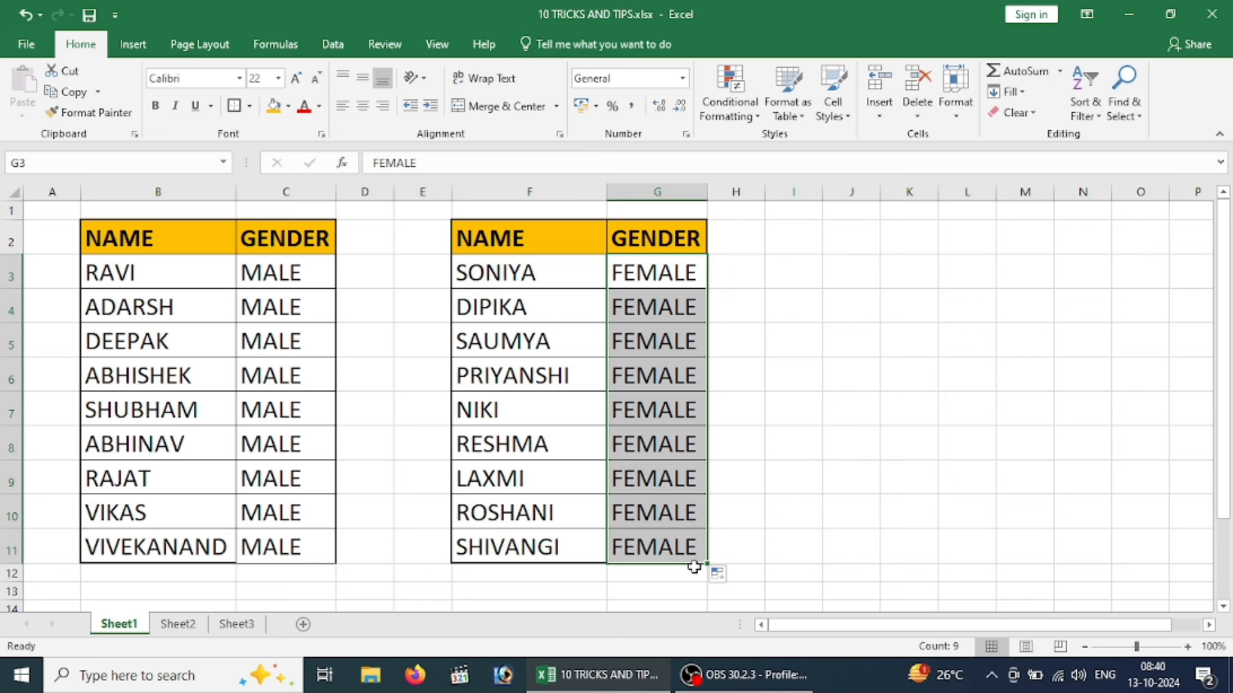
{"action": "left_click", "coordinate": [249, 383]}
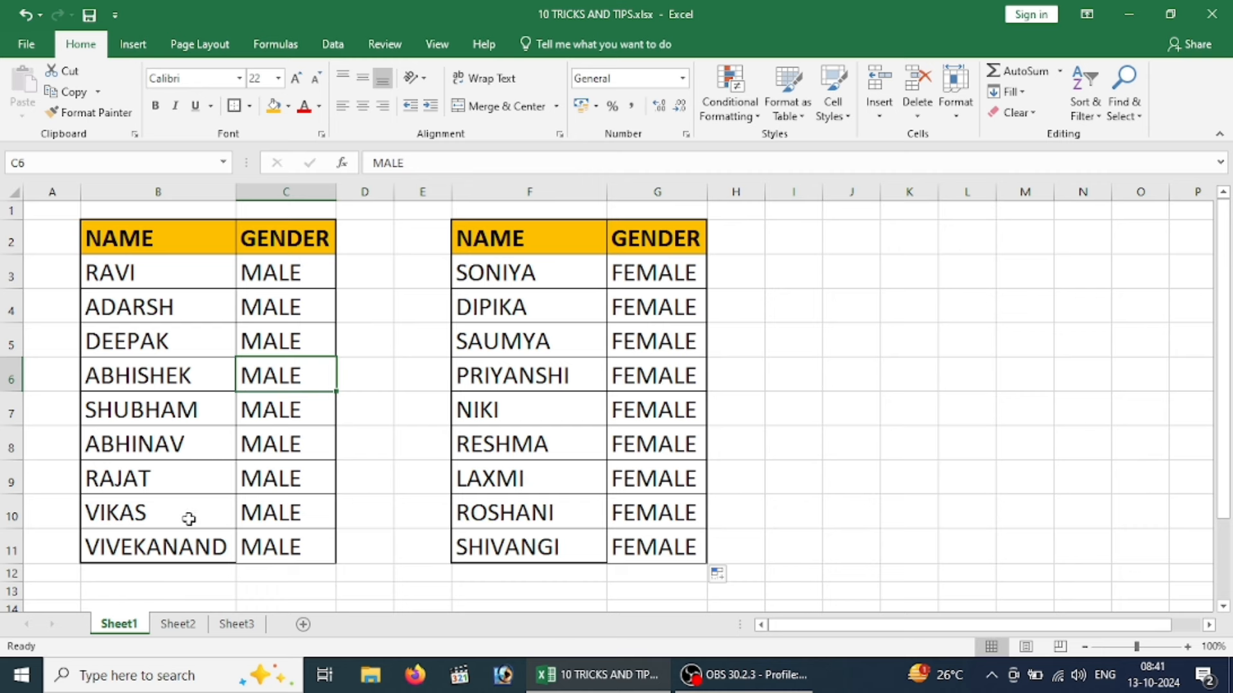
On Sheet2, select the empty gender cells C3:C11 and open the Data Validation settings for them.
{"action": "left_click", "coordinate": [180, 624]}
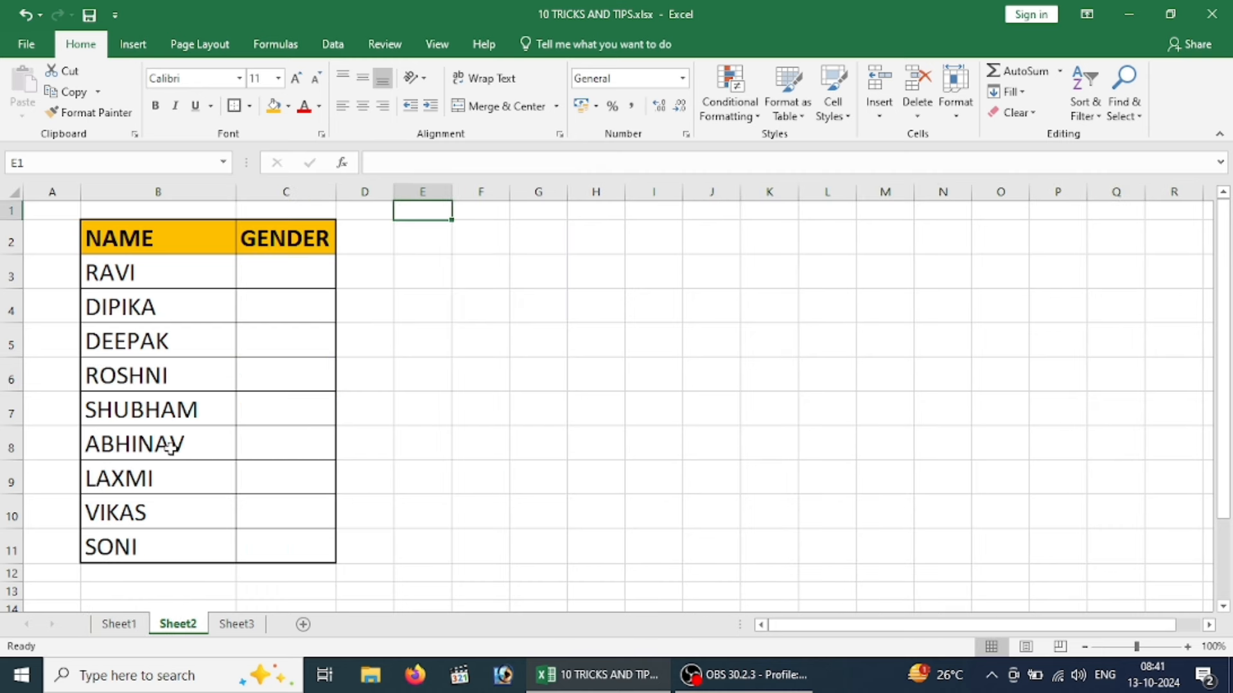
{"action": "left_click", "coordinate": [178, 344]}
{"action": "left_click", "coordinate": [249, 275]}
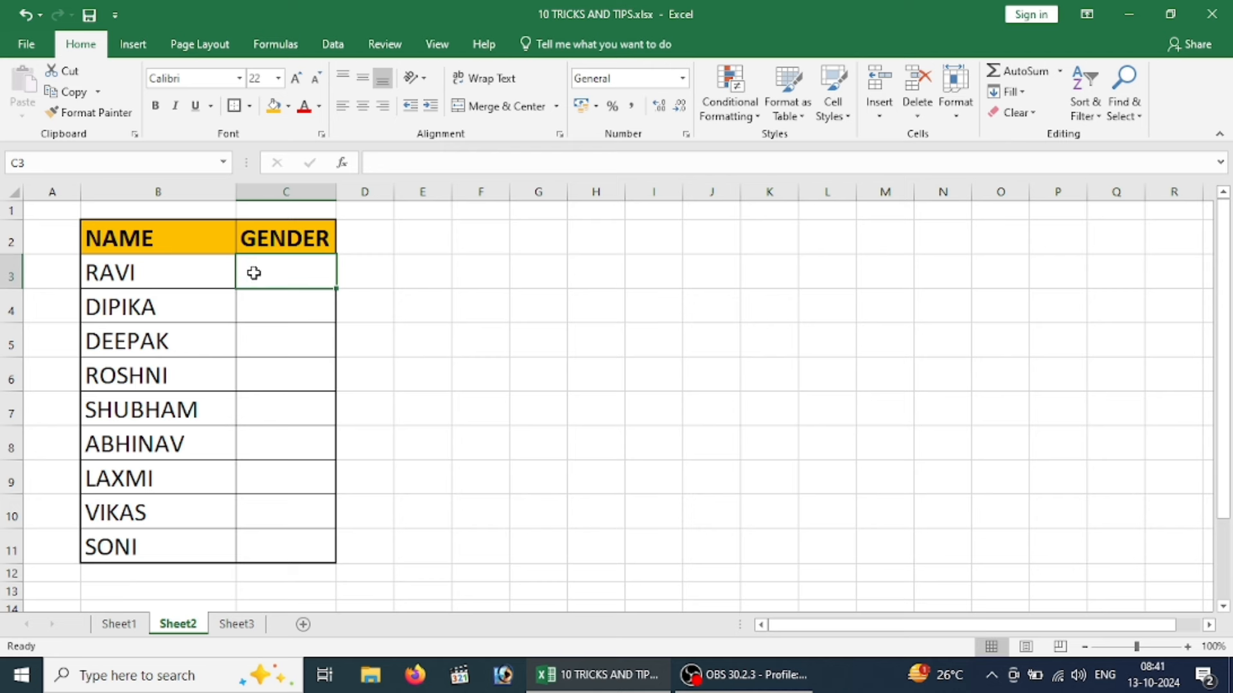
{"action": "left_click_drag", "start_coordinate": [266, 268], "coordinate": [278, 531]}
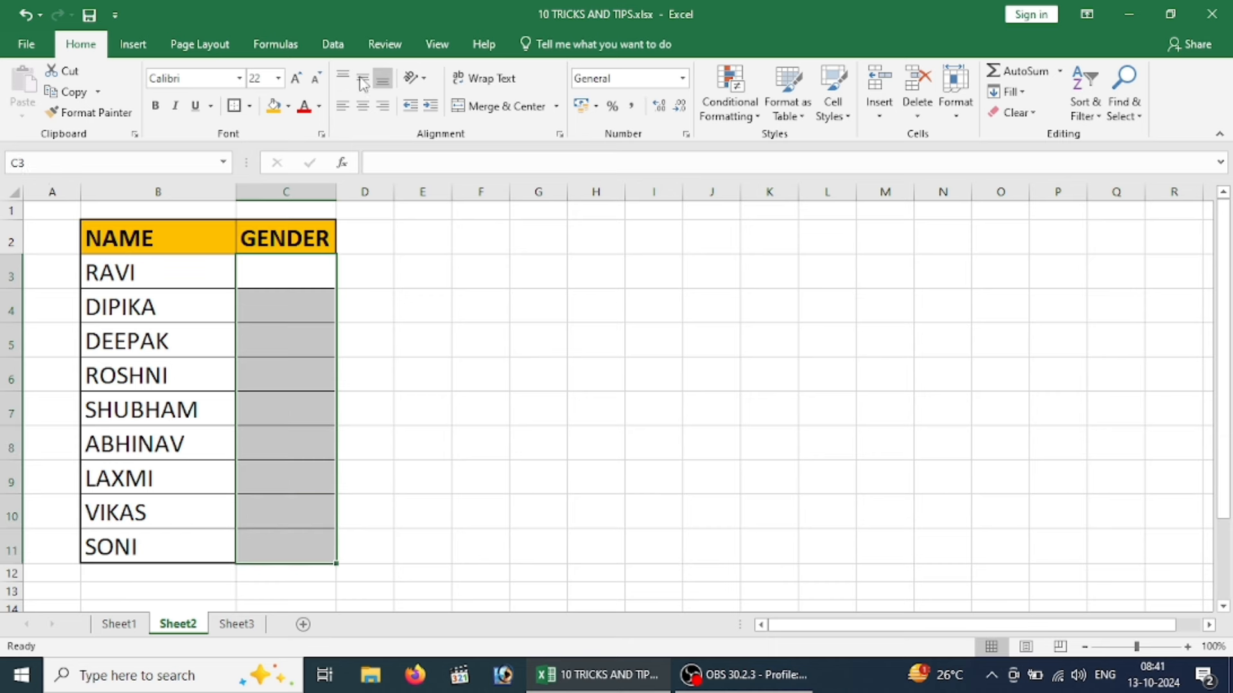
{"action": "left_click", "coordinate": [344, 49]}
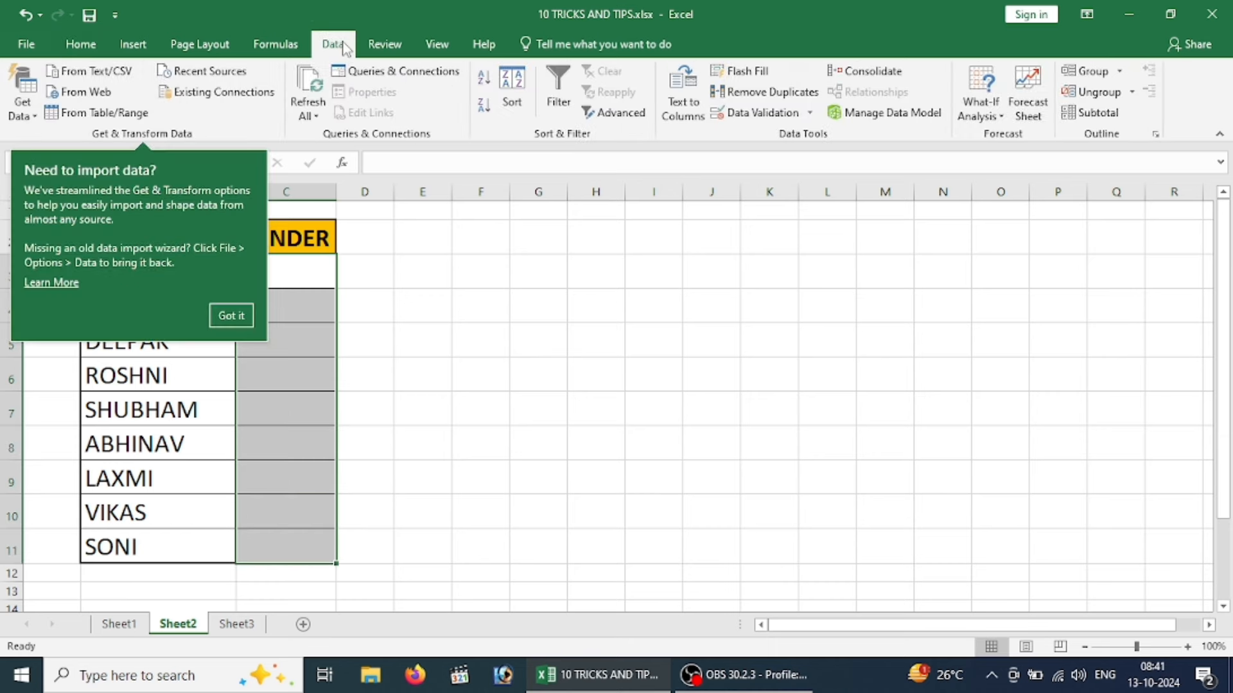
{"action": "left_click", "coordinate": [231, 324]}
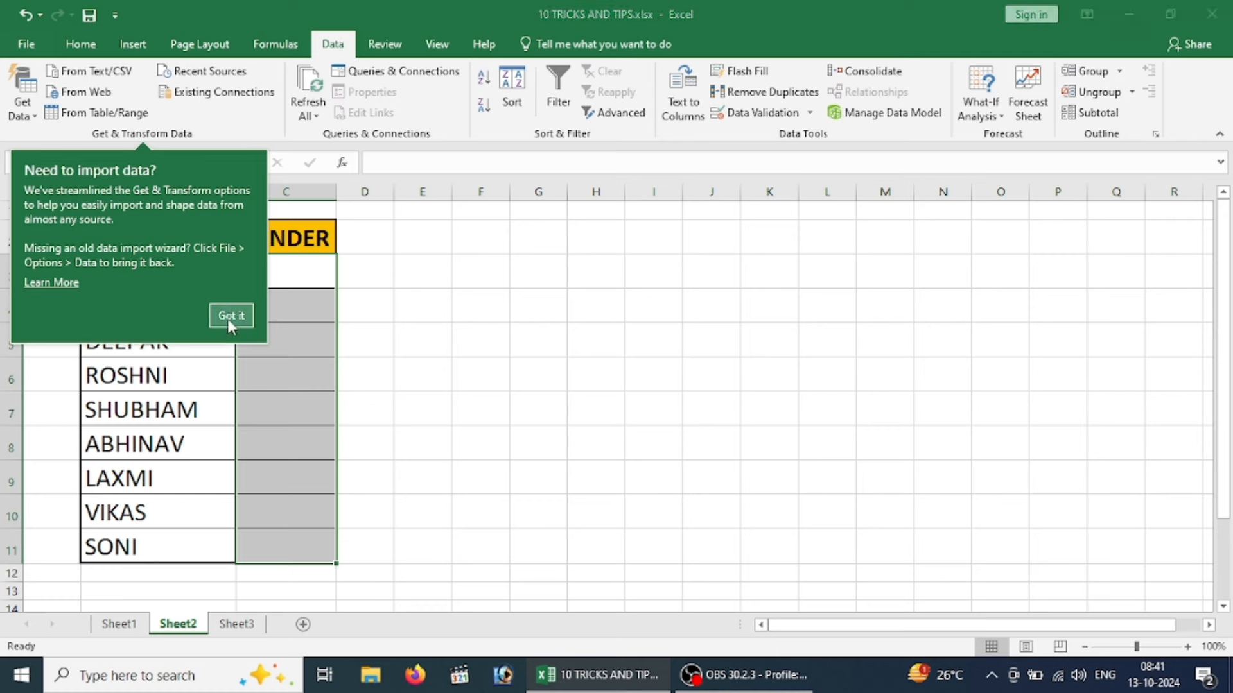
{"action": "left_click", "coordinate": [769, 115]}
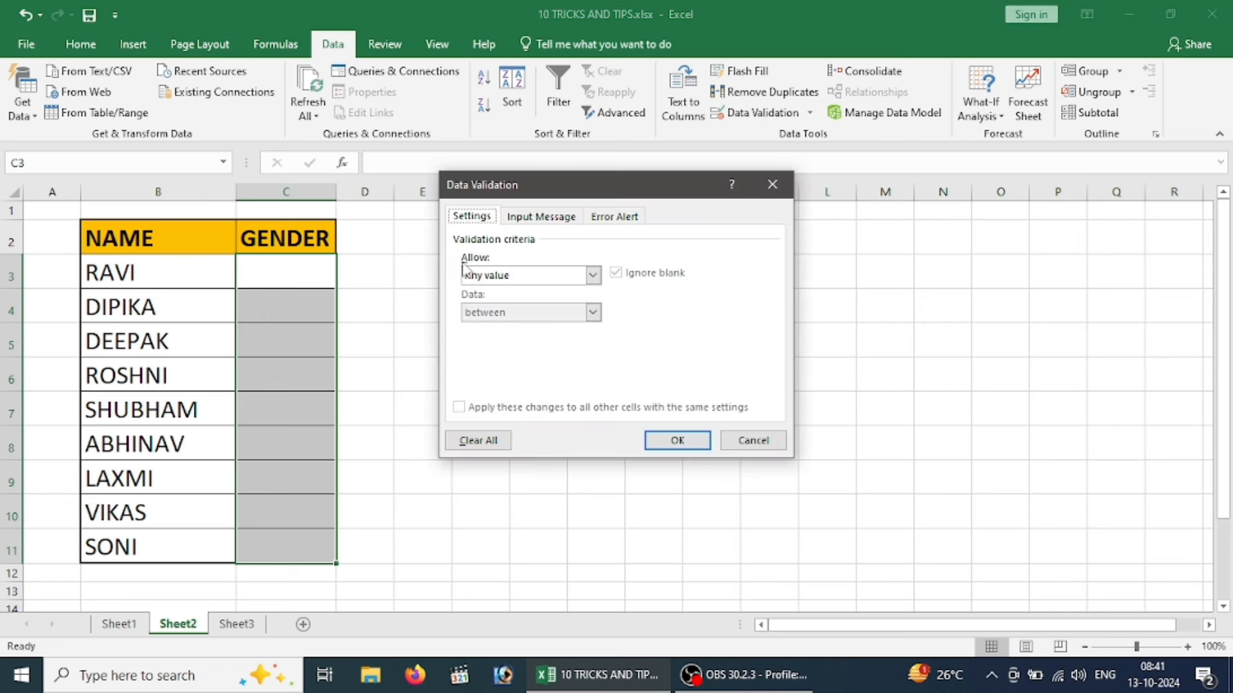
Restrict the selected gender cells to a validation list with the source MALE,FEMALE and apply it.
{"action": "left_click", "coordinate": [512, 276]}
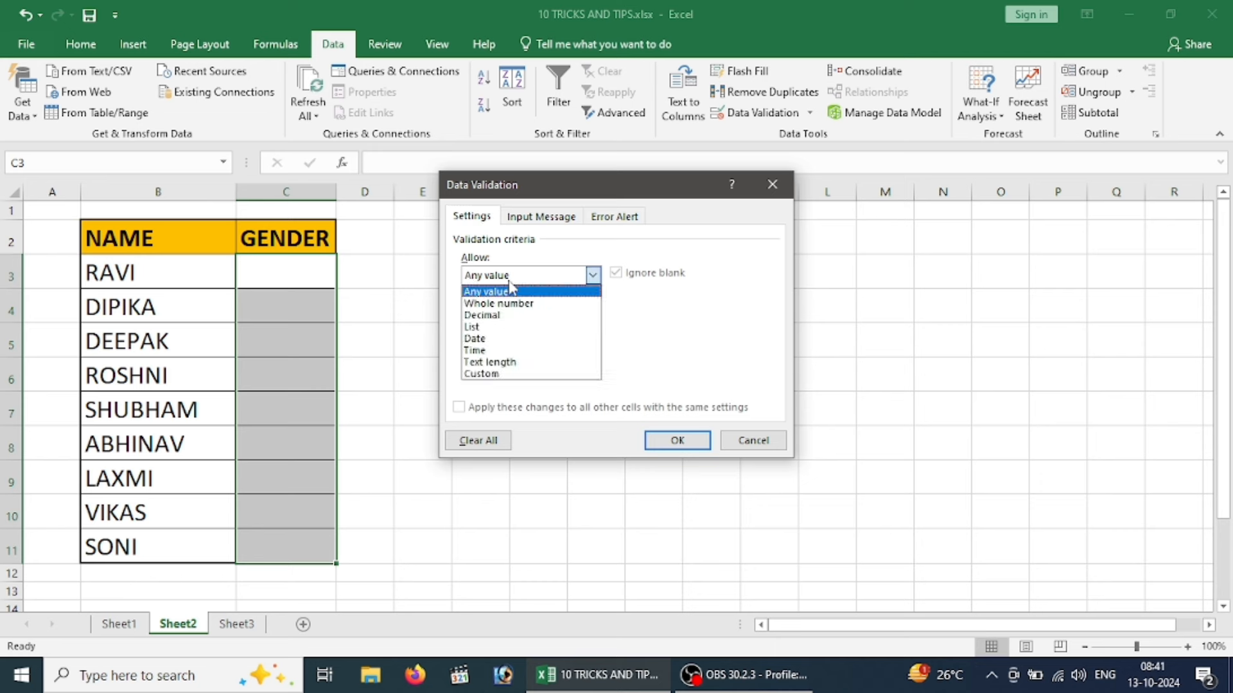
{"action": "left_click", "coordinate": [488, 328]}
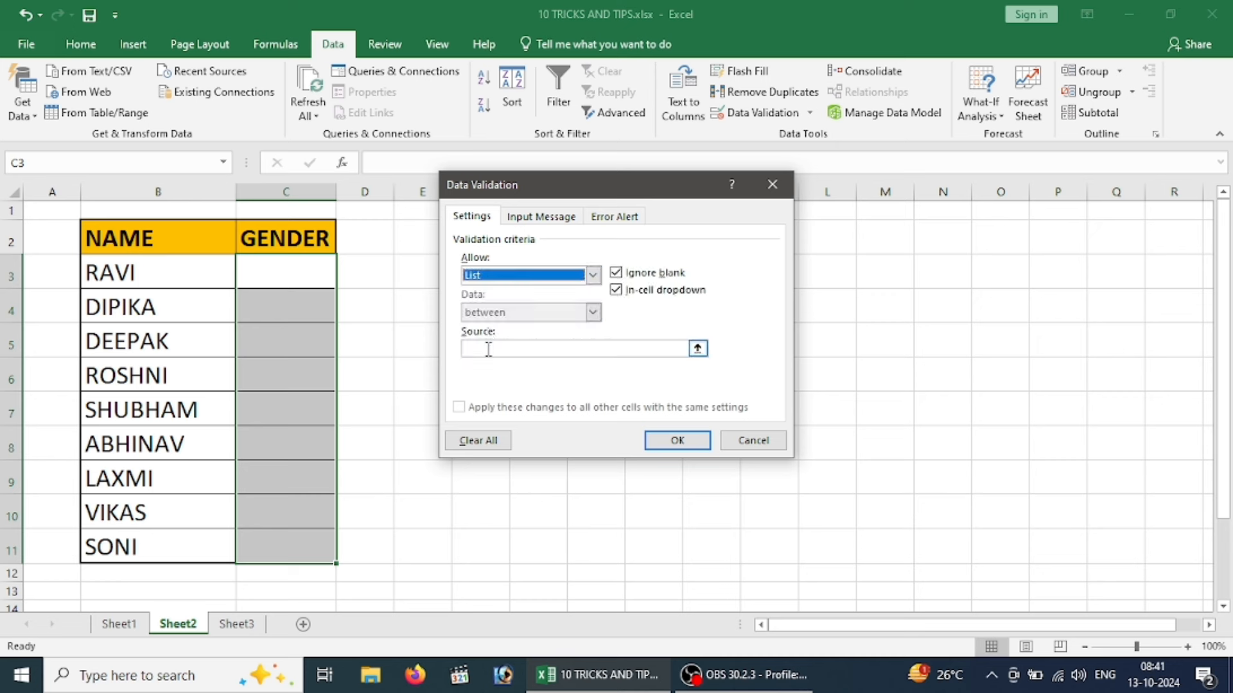
{"action": "left_click", "coordinate": [488, 348]}
{"action": "type", "text": "MALE"}
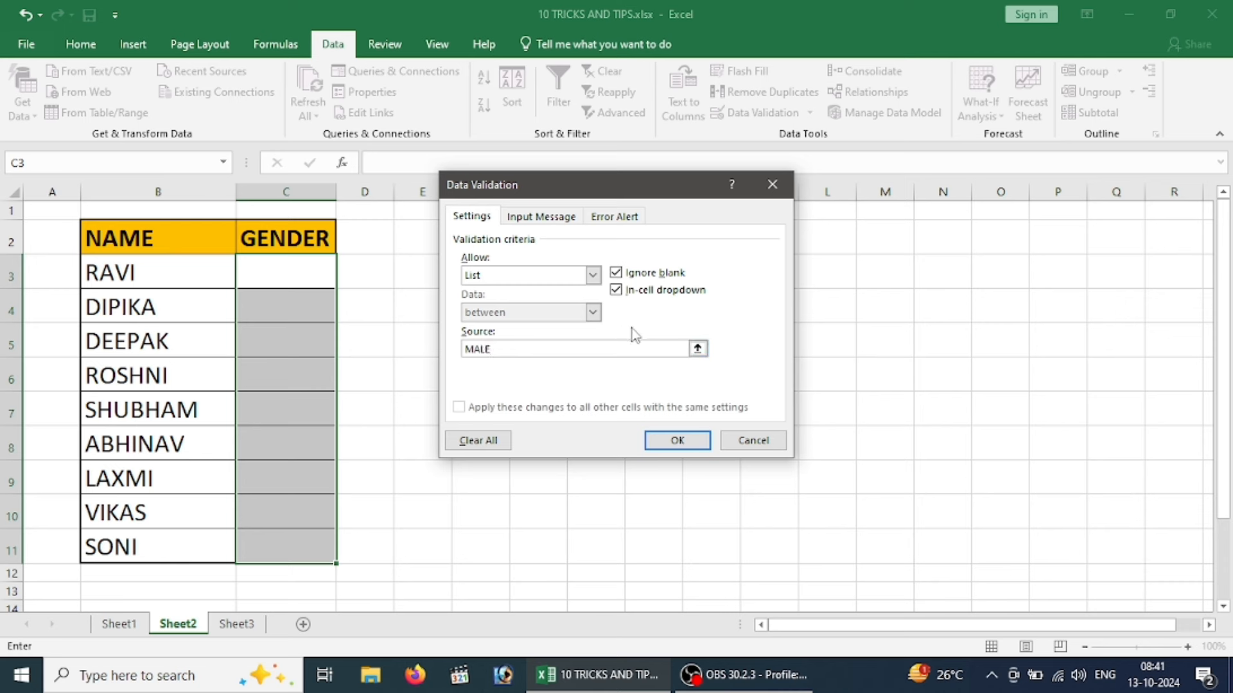
{"action": "type", "text": ",FEMALE"}
{"action": "left_click", "coordinate": [664, 436]}
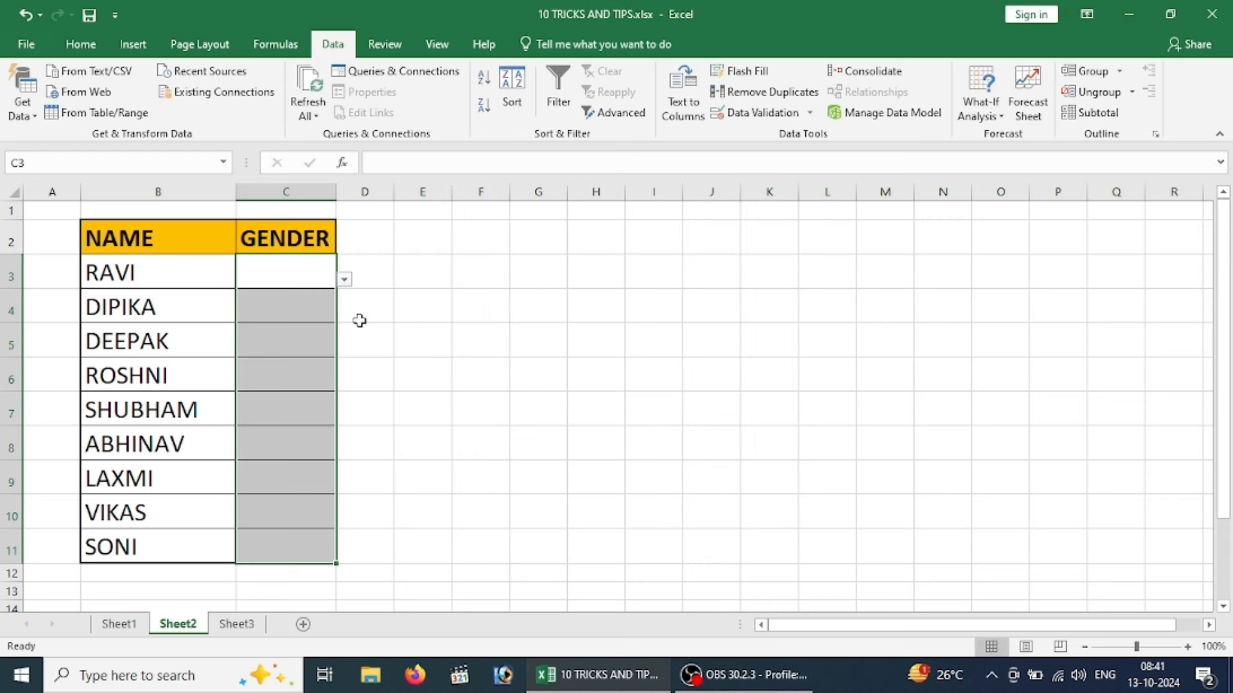
Choose MALE for C3, FEMALE for C4 and MALE for C5 from the cells' validation lists.
{"action": "left_click", "coordinate": [308, 314]}
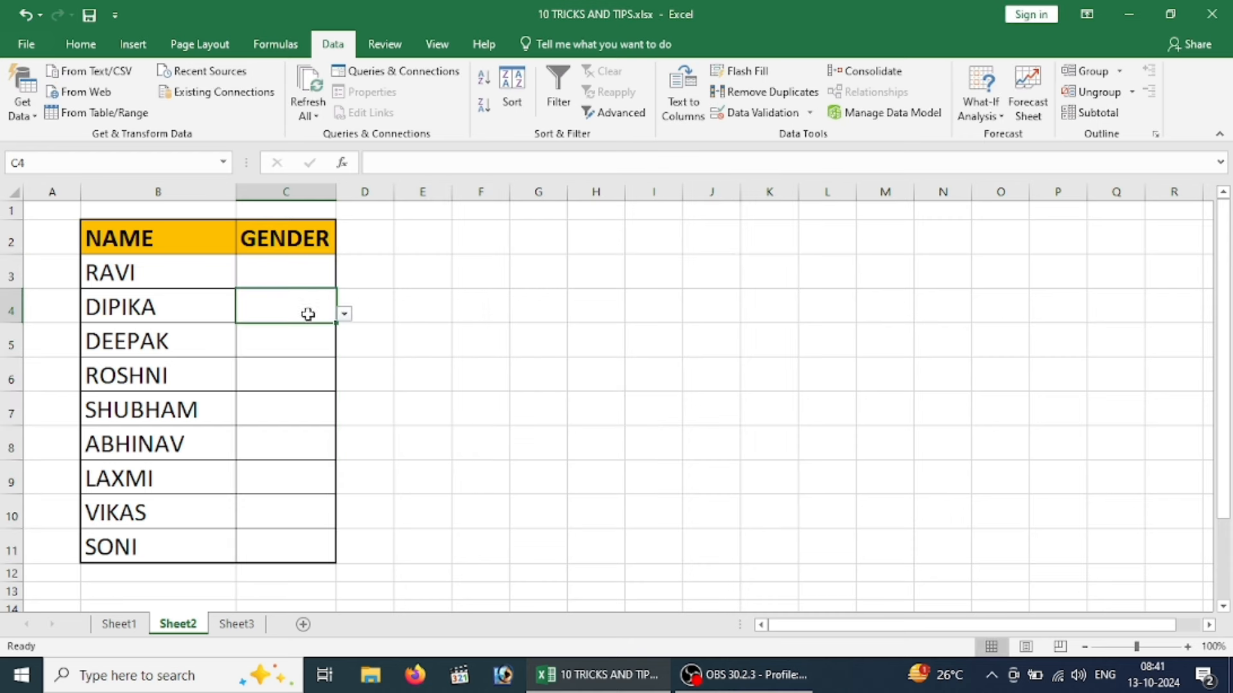
{"action": "left_click", "coordinate": [308, 380]}
{"action": "left_click", "coordinate": [294, 272]}
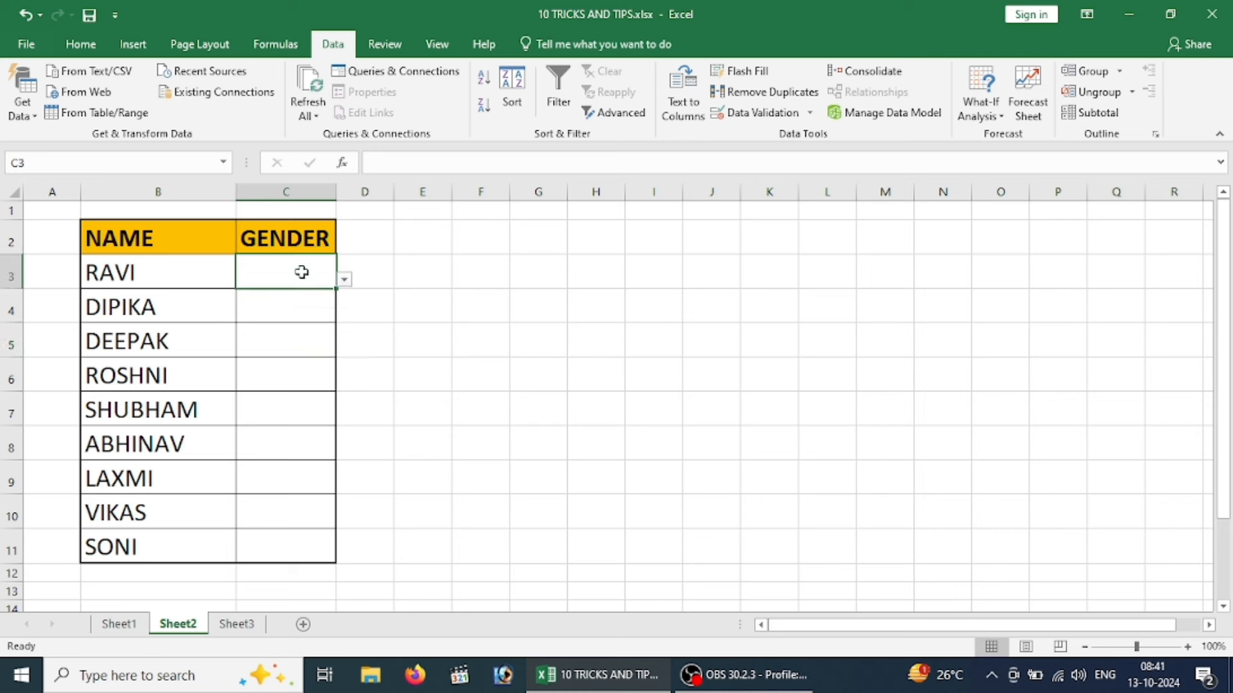
{"action": "left_click", "coordinate": [345, 283]}
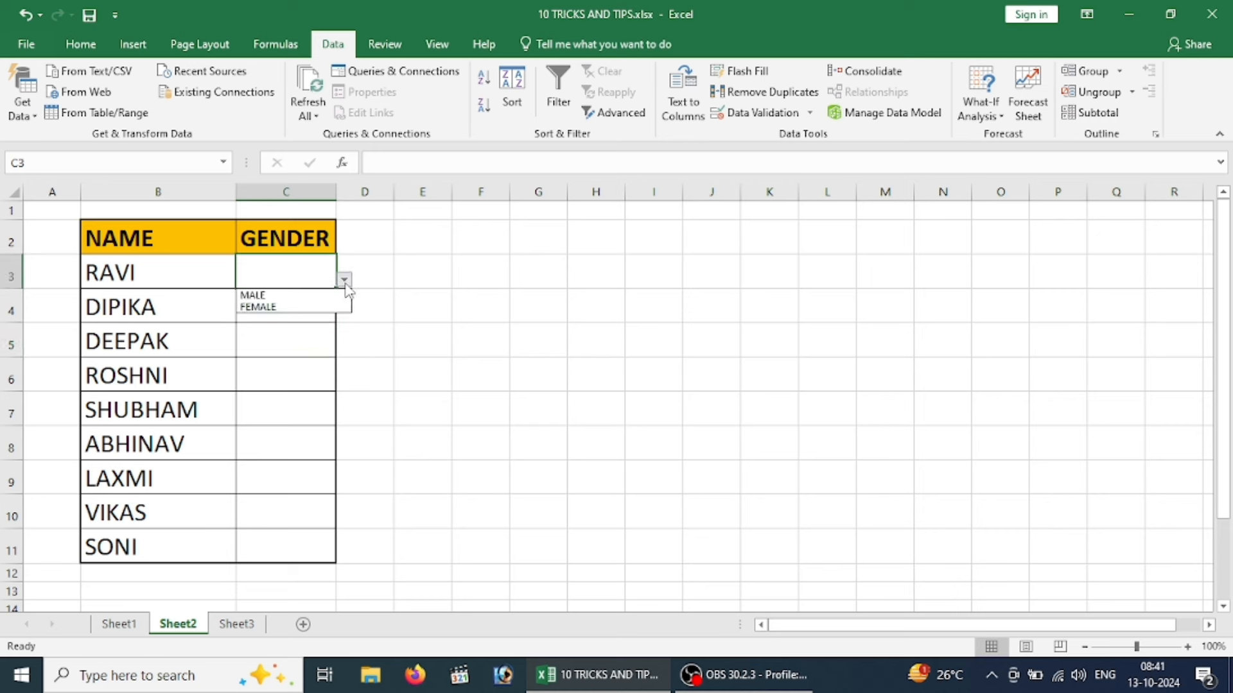
{"action": "left_click", "coordinate": [320, 294]}
{"action": "left_click", "coordinate": [305, 315]}
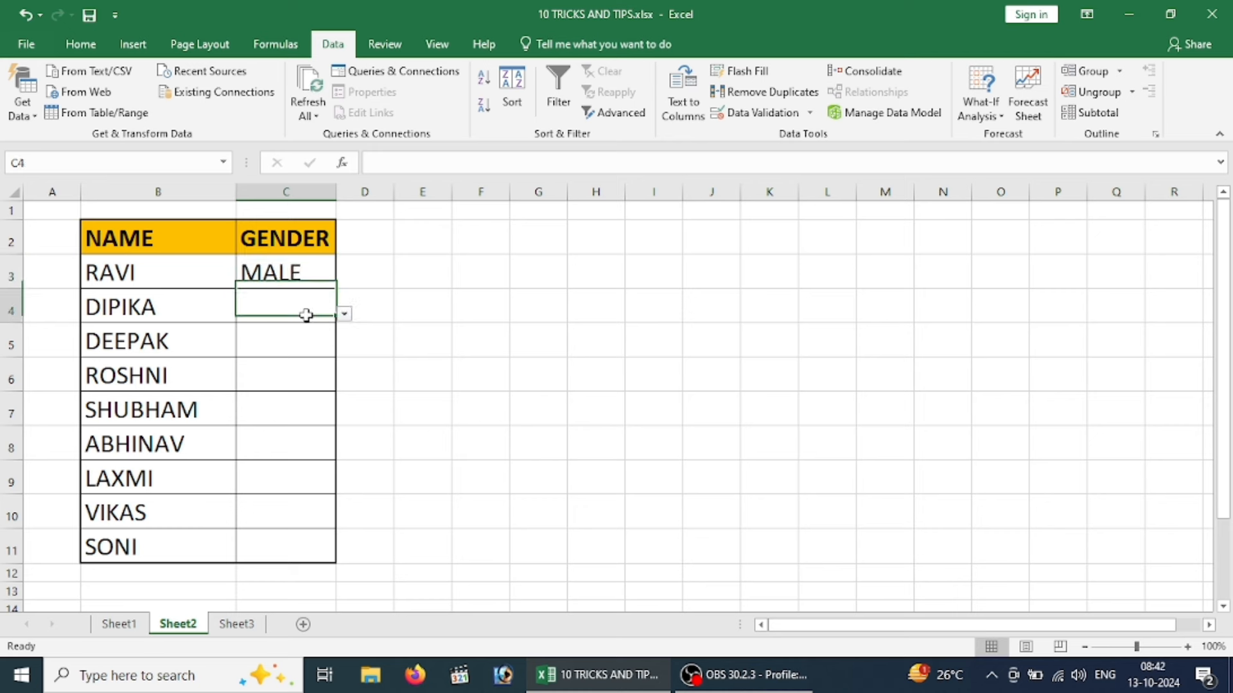
{"action": "left_click", "coordinate": [344, 314]}
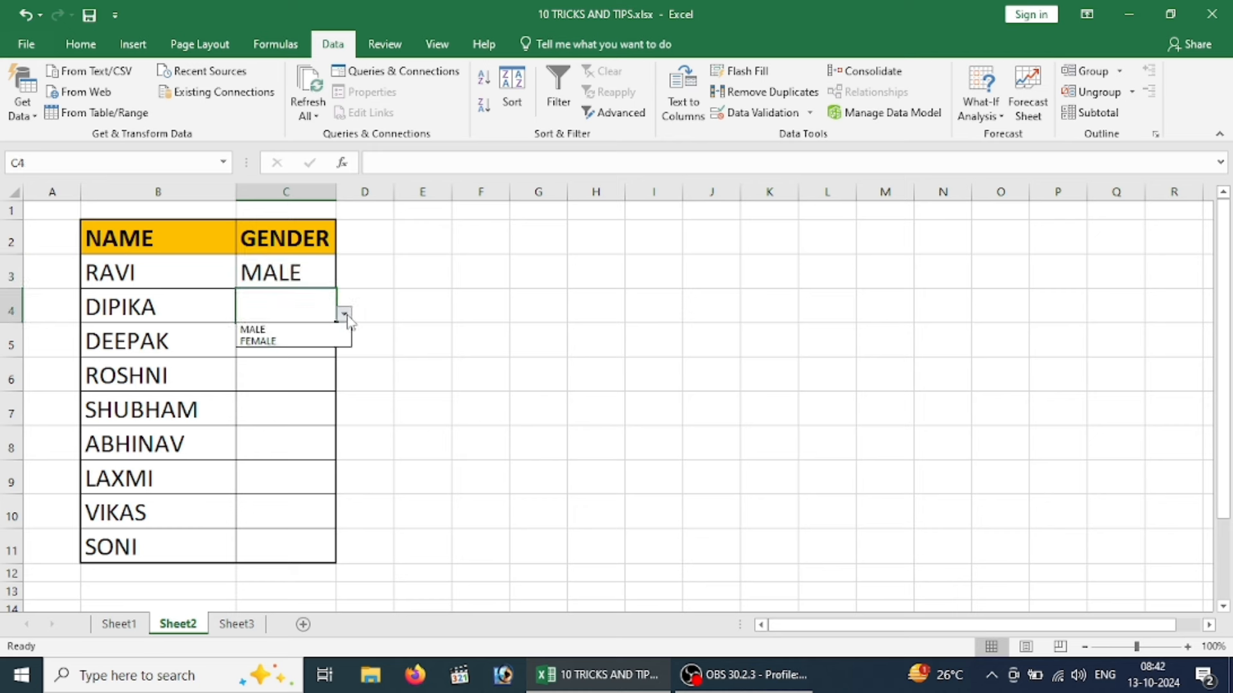
{"action": "left_click", "coordinate": [319, 341]}
{"action": "left_click", "coordinate": [314, 337]}
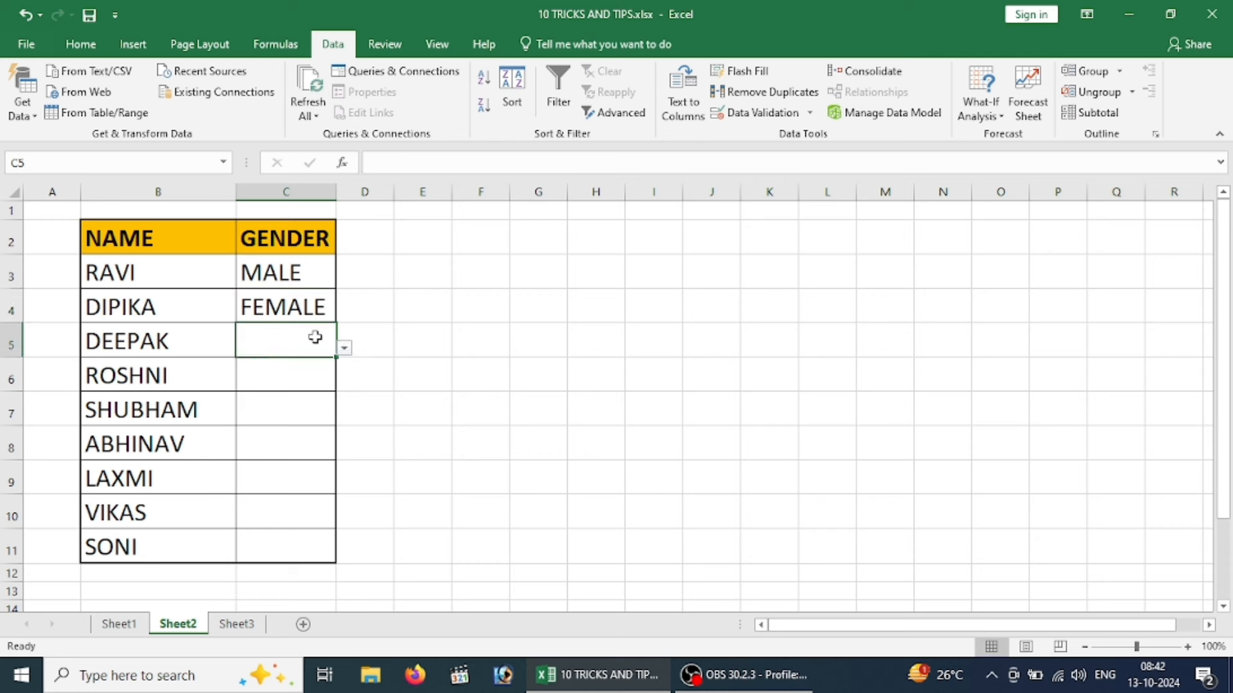
{"action": "left_click", "coordinate": [345, 347]}
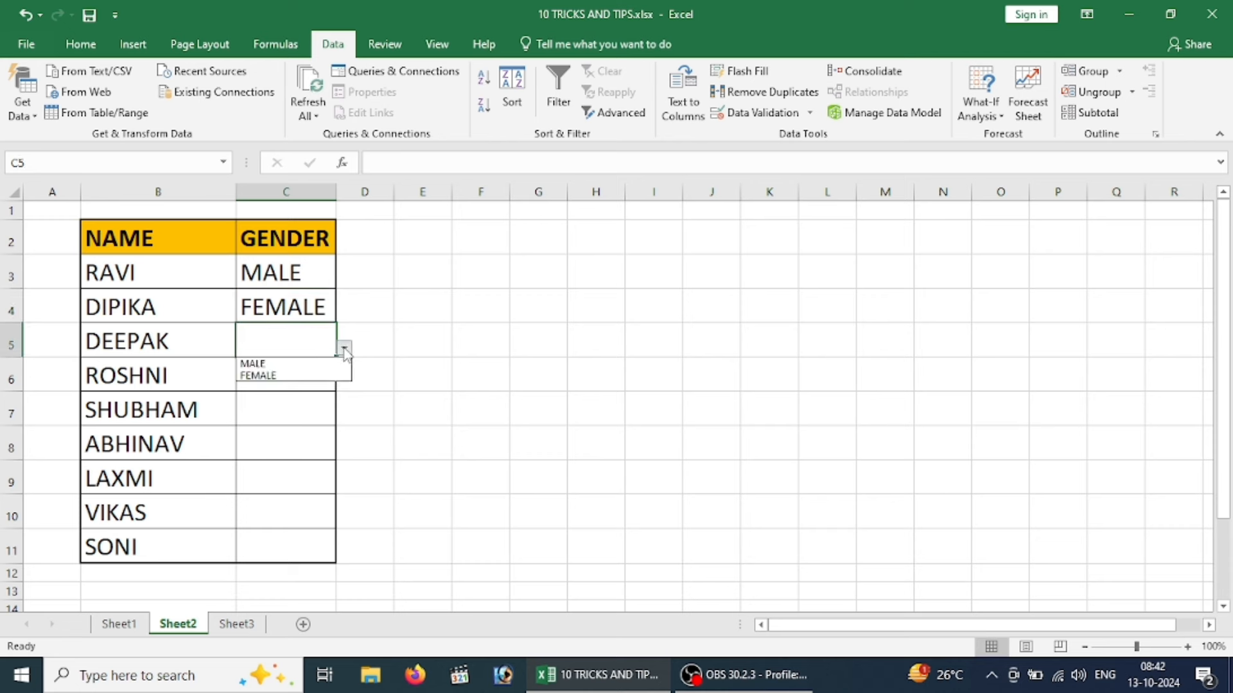
{"action": "left_click", "coordinate": [292, 363]}
Enter FEMALE in C6 and MALE in C7 of the gender column.
{"action": "left_click", "coordinate": [294, 376]}
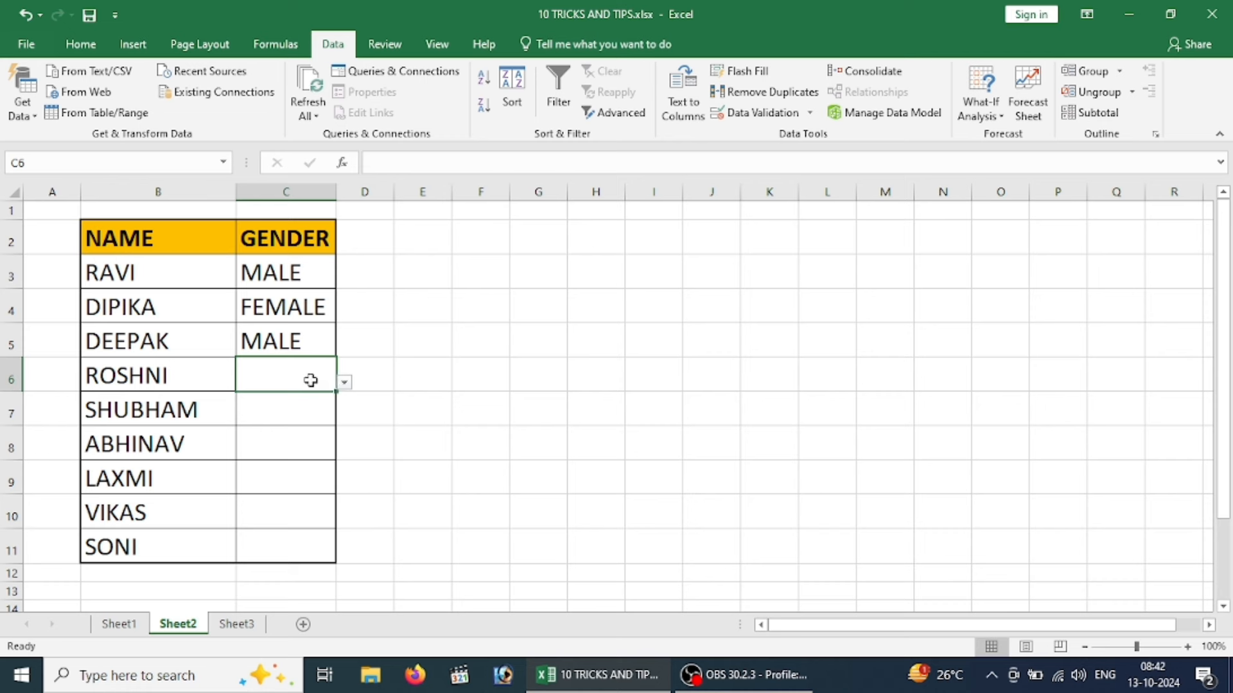
{"action": "left_click", "coordinate": [344, 385]}
{"action": "left_click", "coordinate": [294, 372]}
{"action": "type", "text": "FEMALE"}
{"action": "key", "text": "Return"}
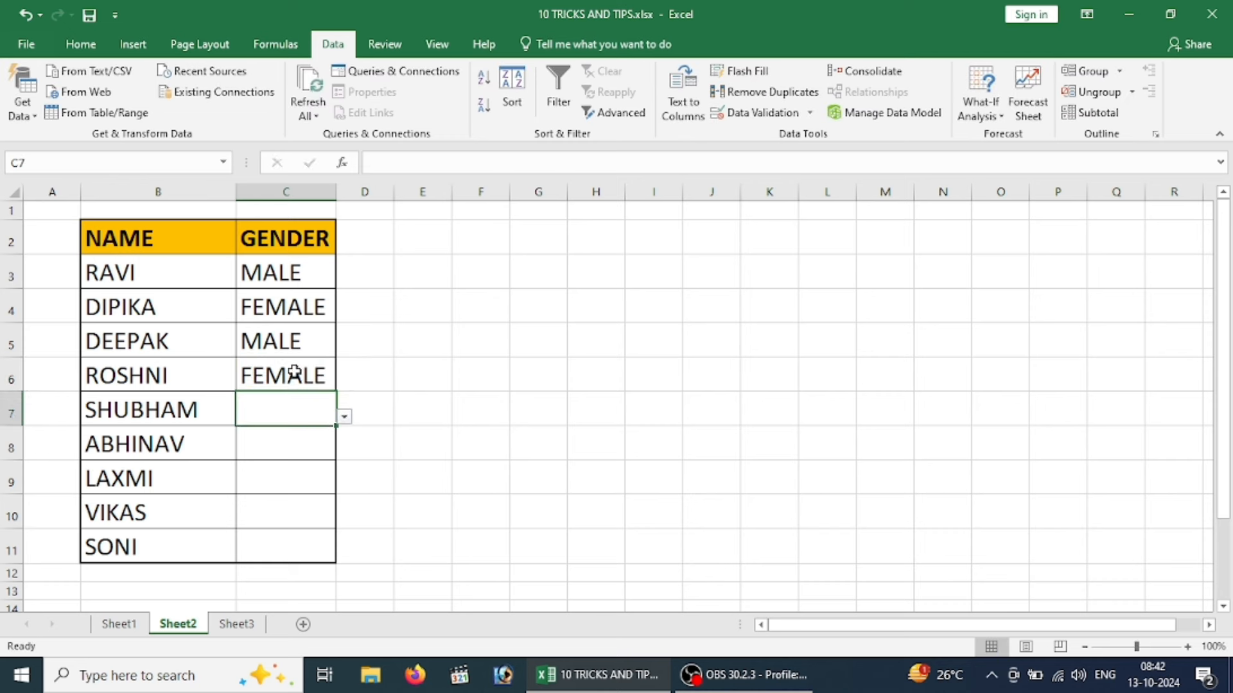
{"action": "type", "text": "MALE"}
{"action": "key", "text": "Return"}
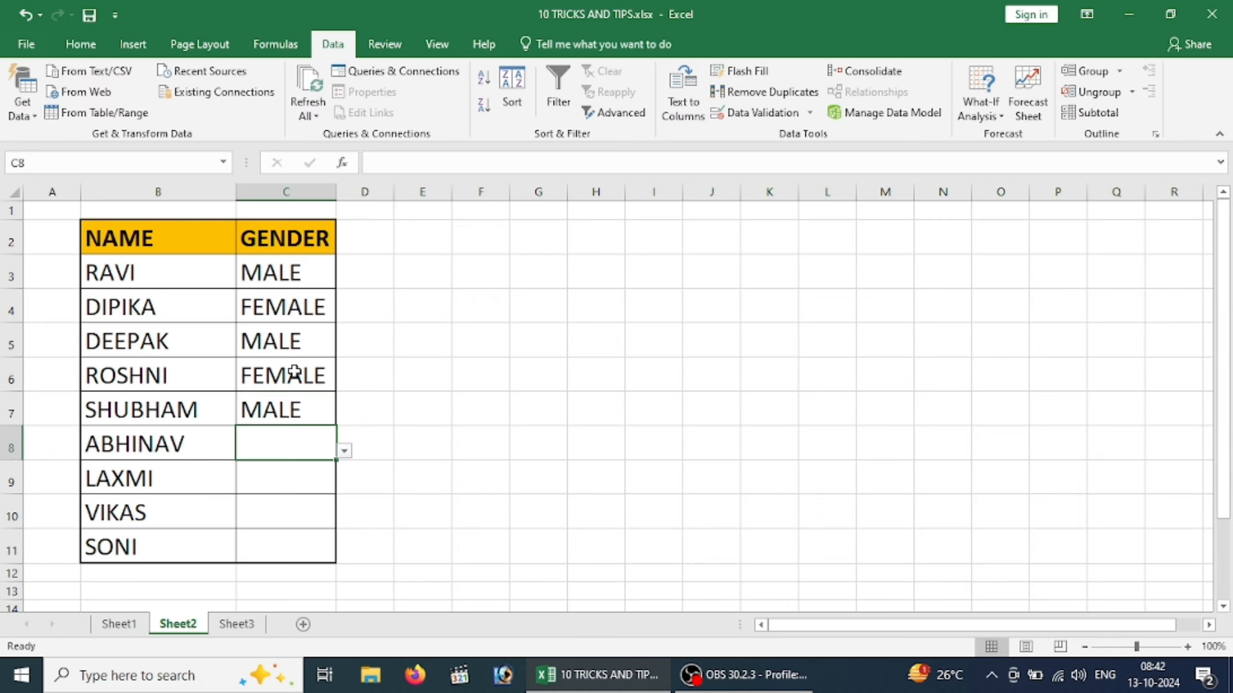
Try the unlisted value A in C8, discard it, and enter MALE in the cell instead.
{"action": "type", "text": "A"}
{"action": "key", "text": "Return"}
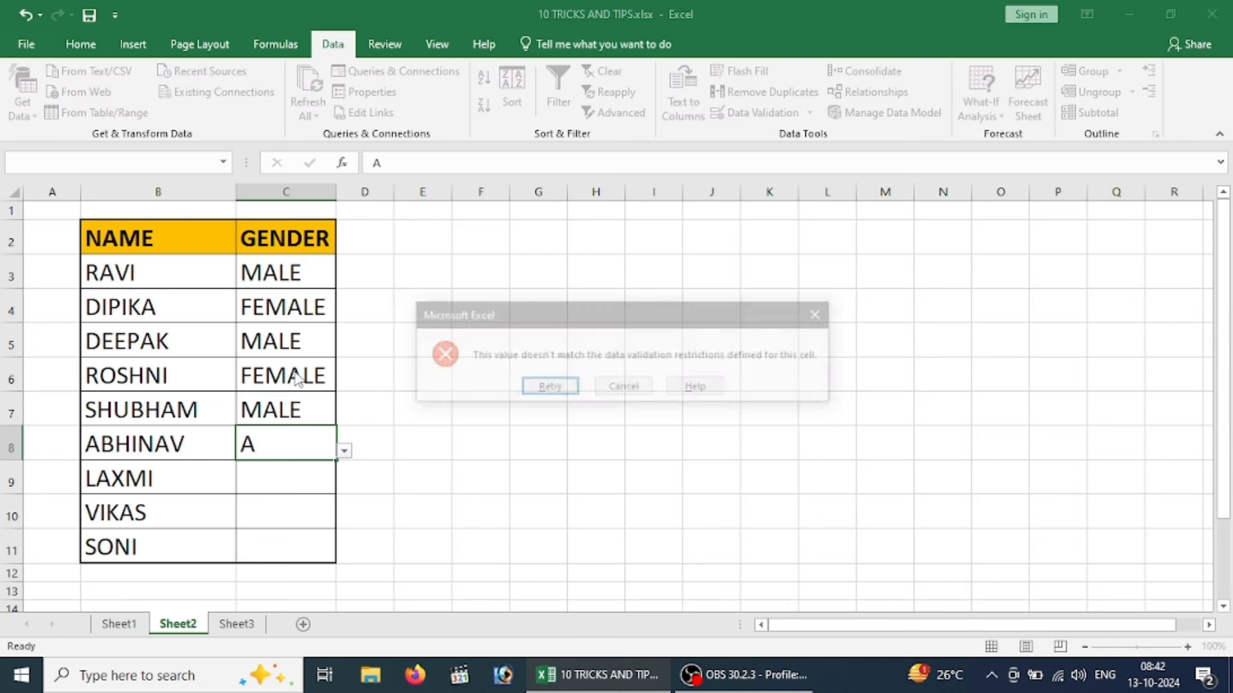
{"action": "left_click", "coordinate": [632, 396]}
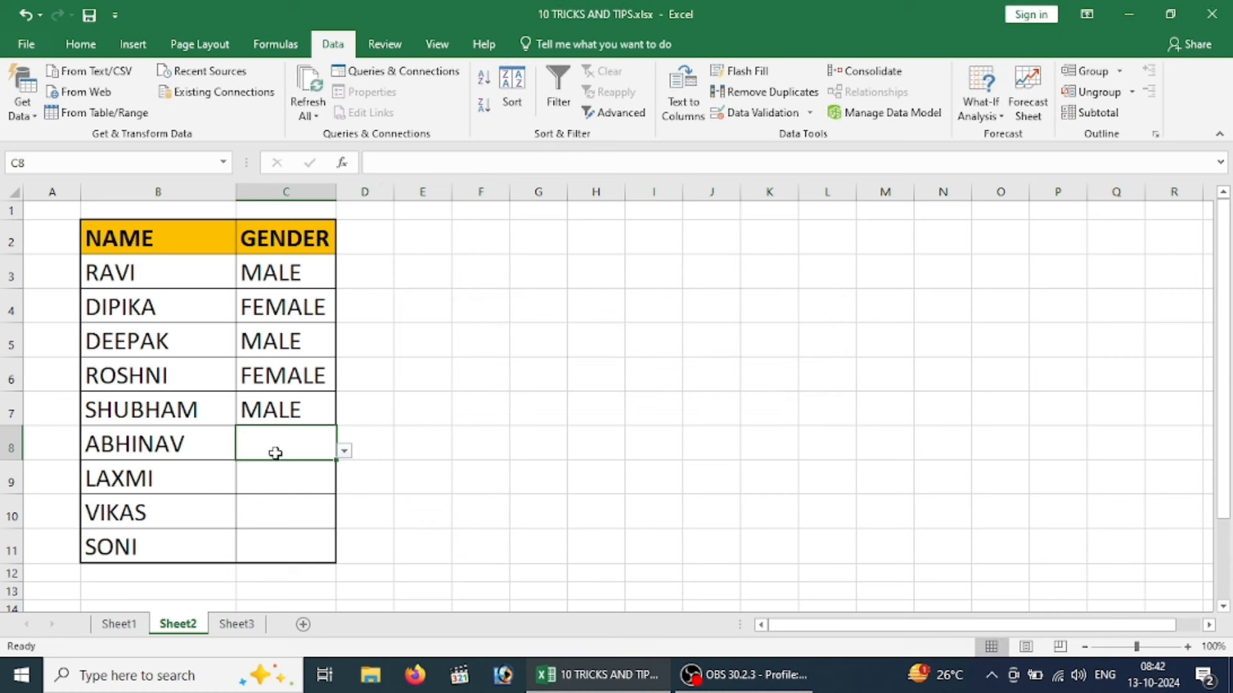
{"action": "type", "text": "MALE"}
{"action": "key", "text": "Return"}
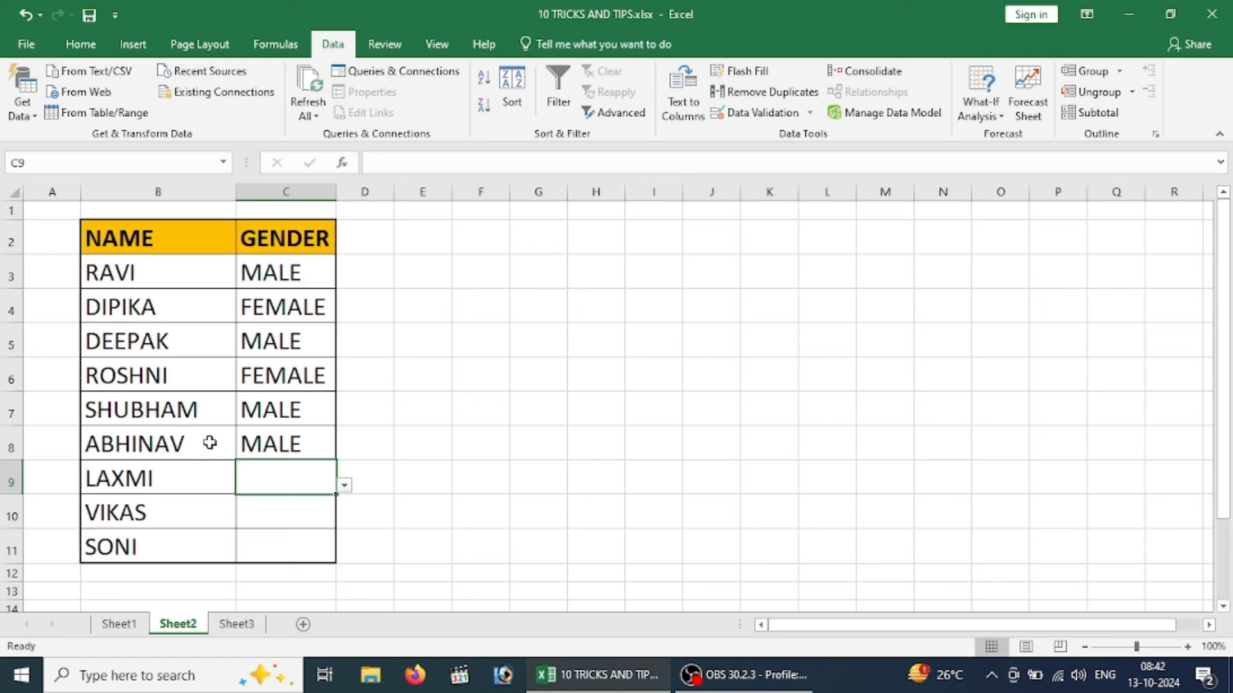
Test the unlisted value A in C9, discard it, and choose MALE from the cell's validation list.
{"action": "left_click", "coordinate": [350, 487]}
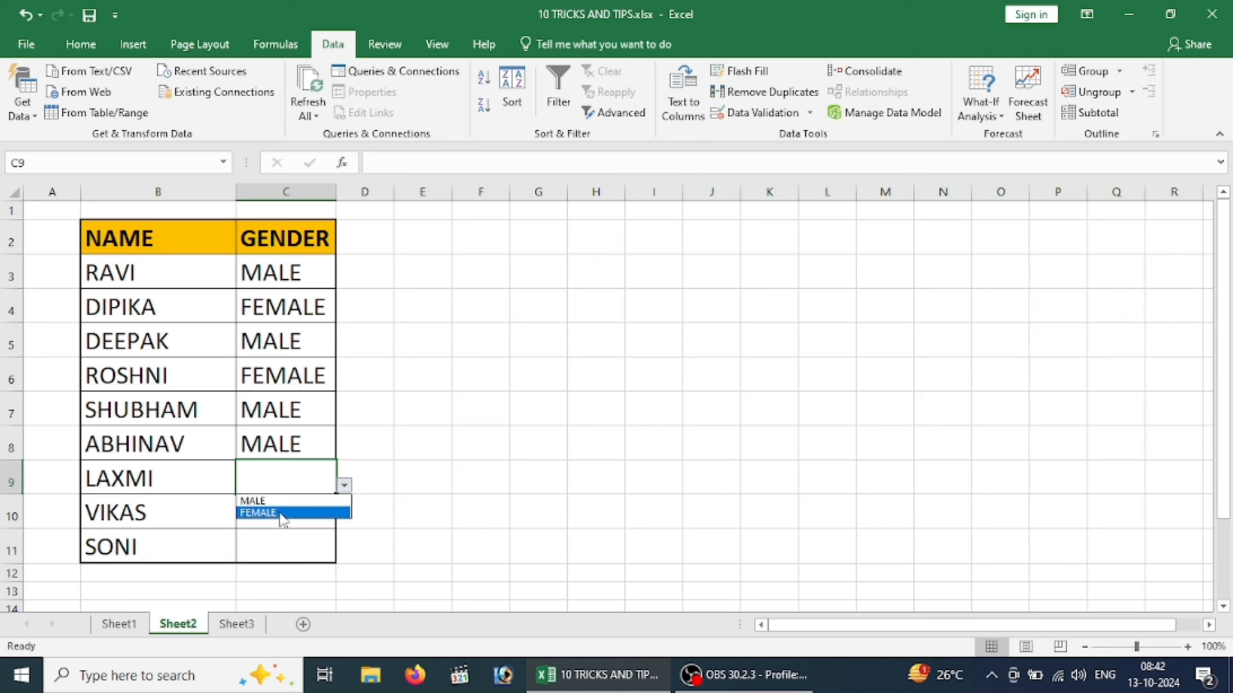
{"action": "left_click", "coordinate": [266, 481]}
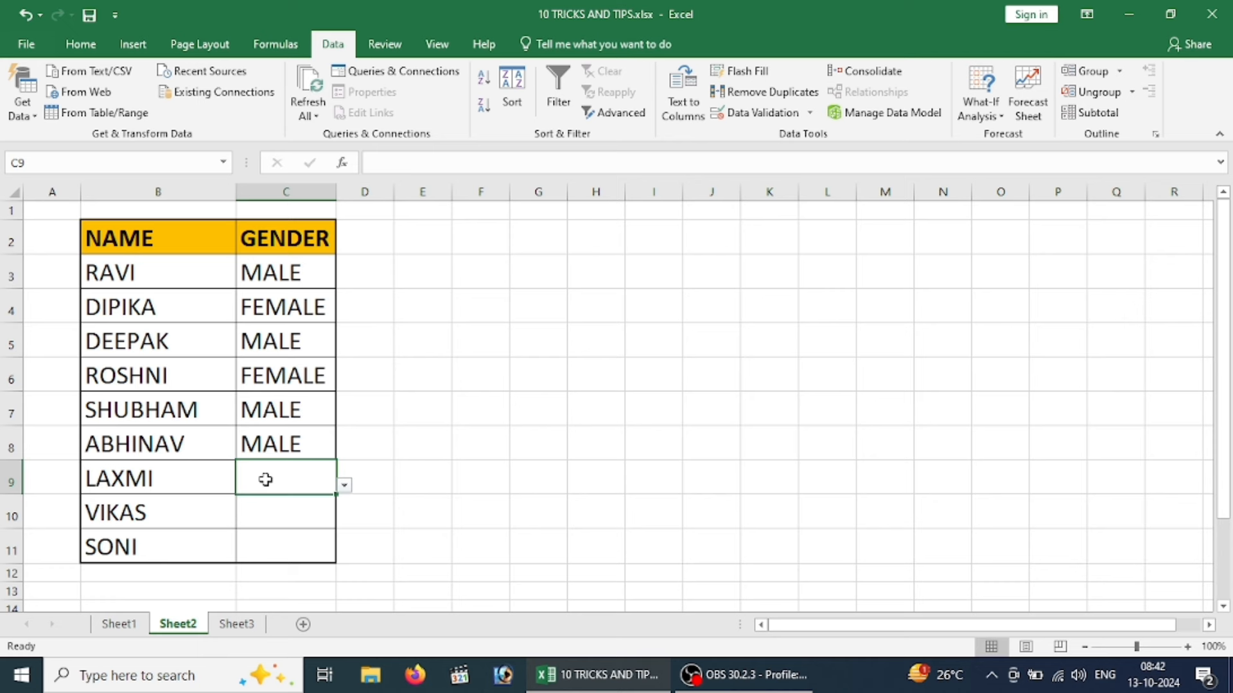
{"action": "type", "text": "A"}
{"action": "key", "text": "Return"}
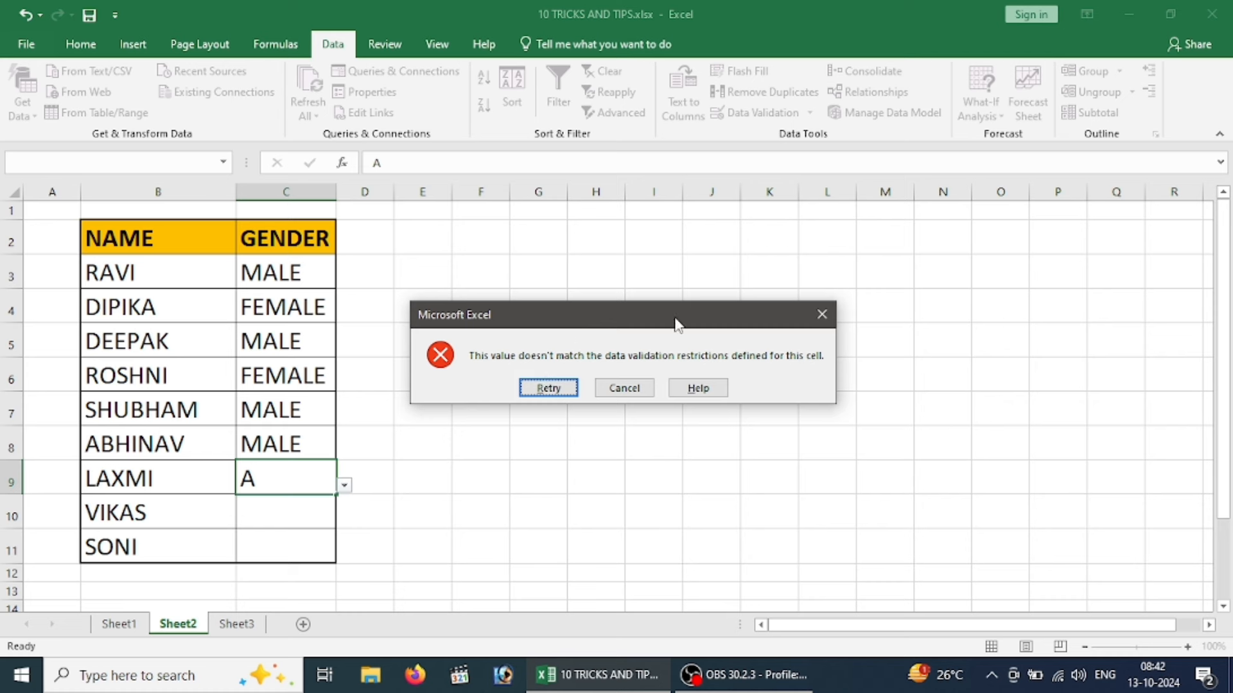
{"action": "left_click", "coordinate": [637, 394]}
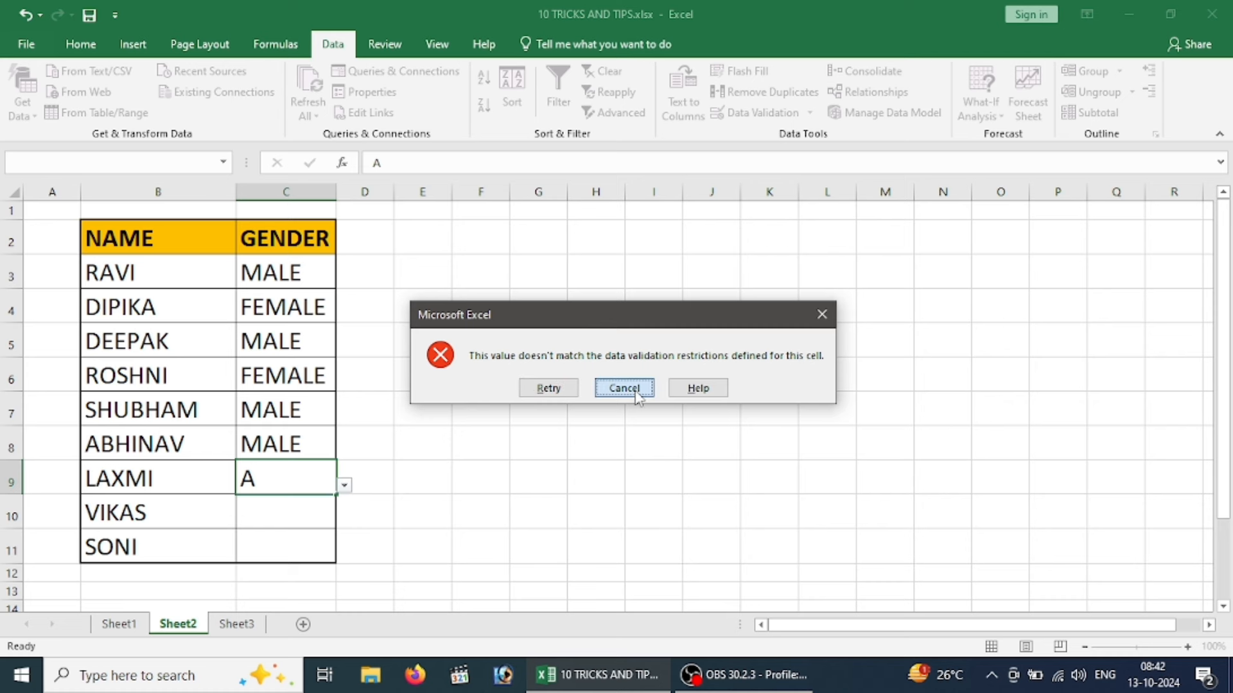
{"action": "left_click", "coordinate": [345, 488]}
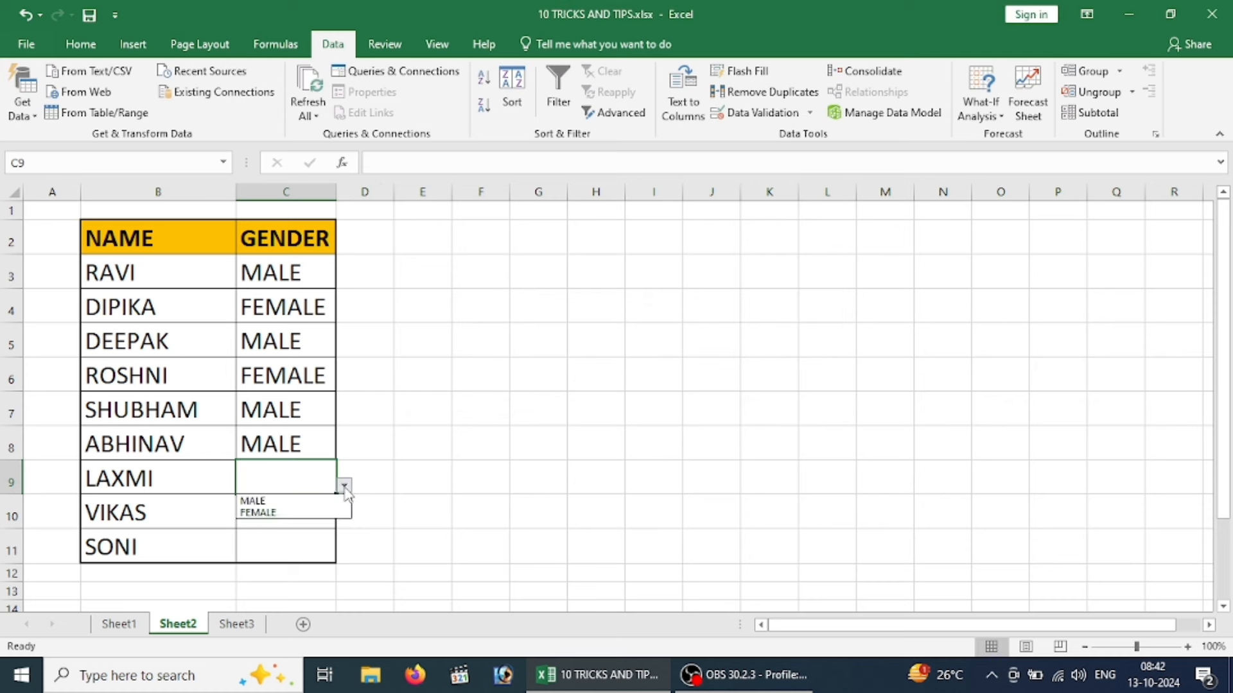
{"action": "left_click", "coordinate": [330, 501]}
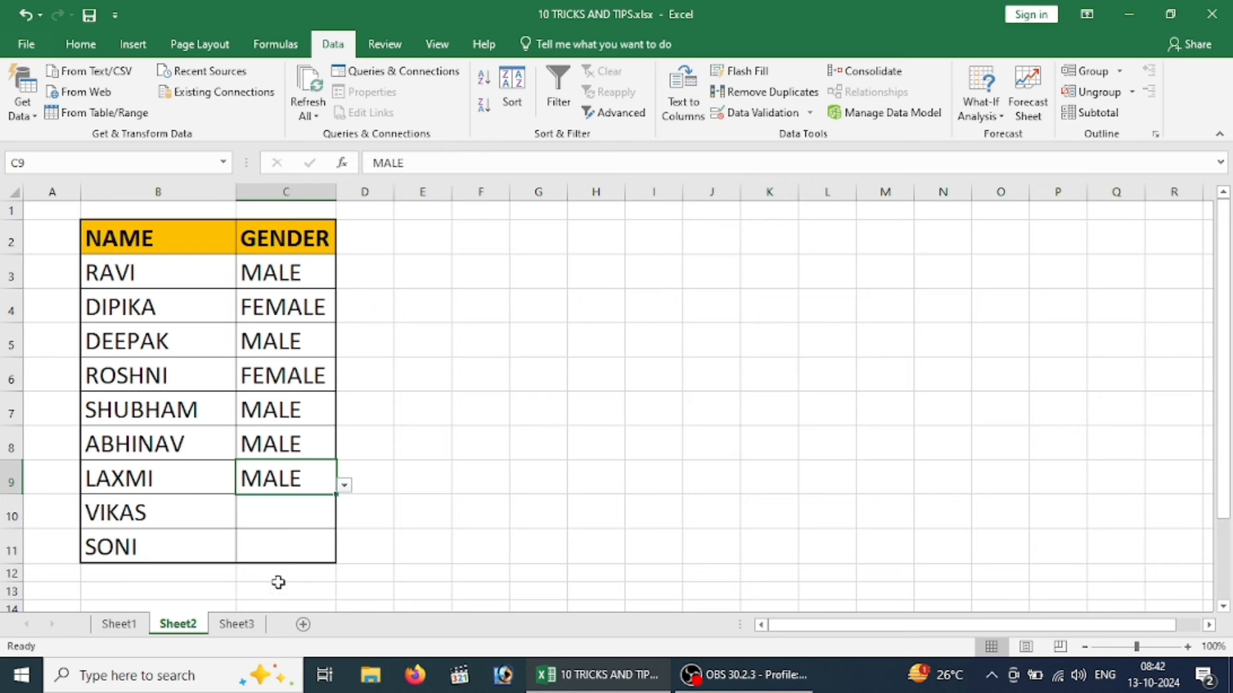
Switch to Sheet3 and select a cell inside the salary table.
{"action": "left_click", "coordinate": [257, 626]}
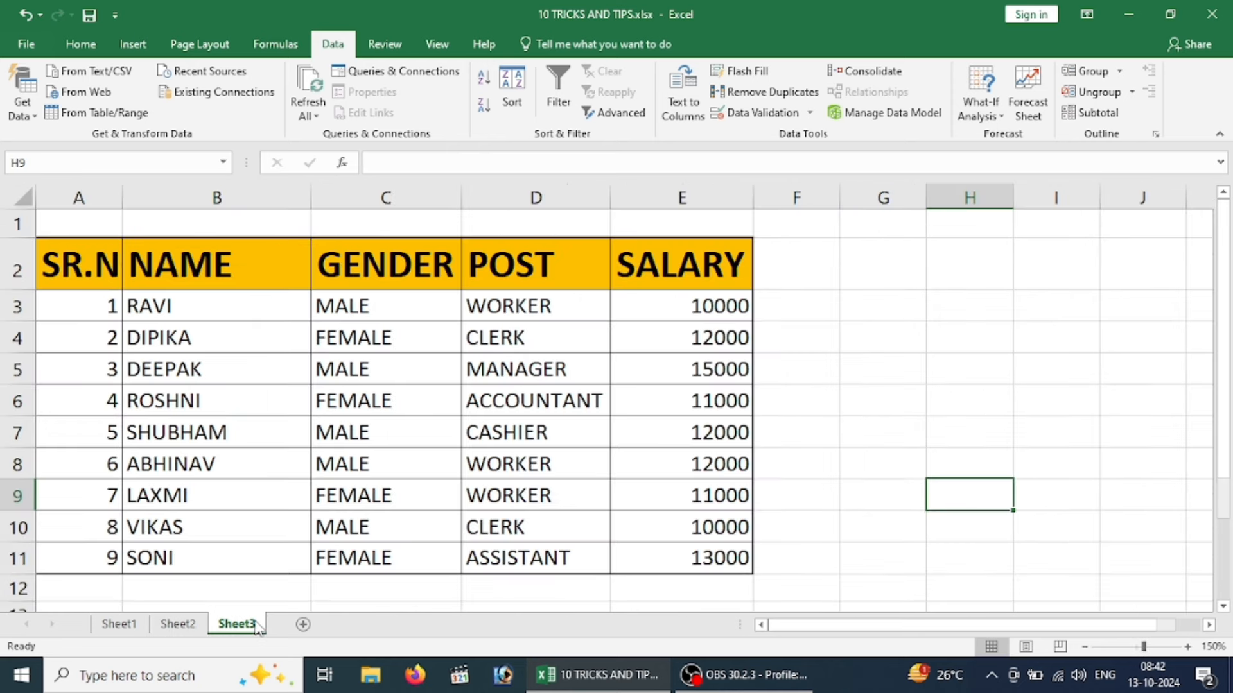
{"action": "left_click", "coordinate": [269, 379]}
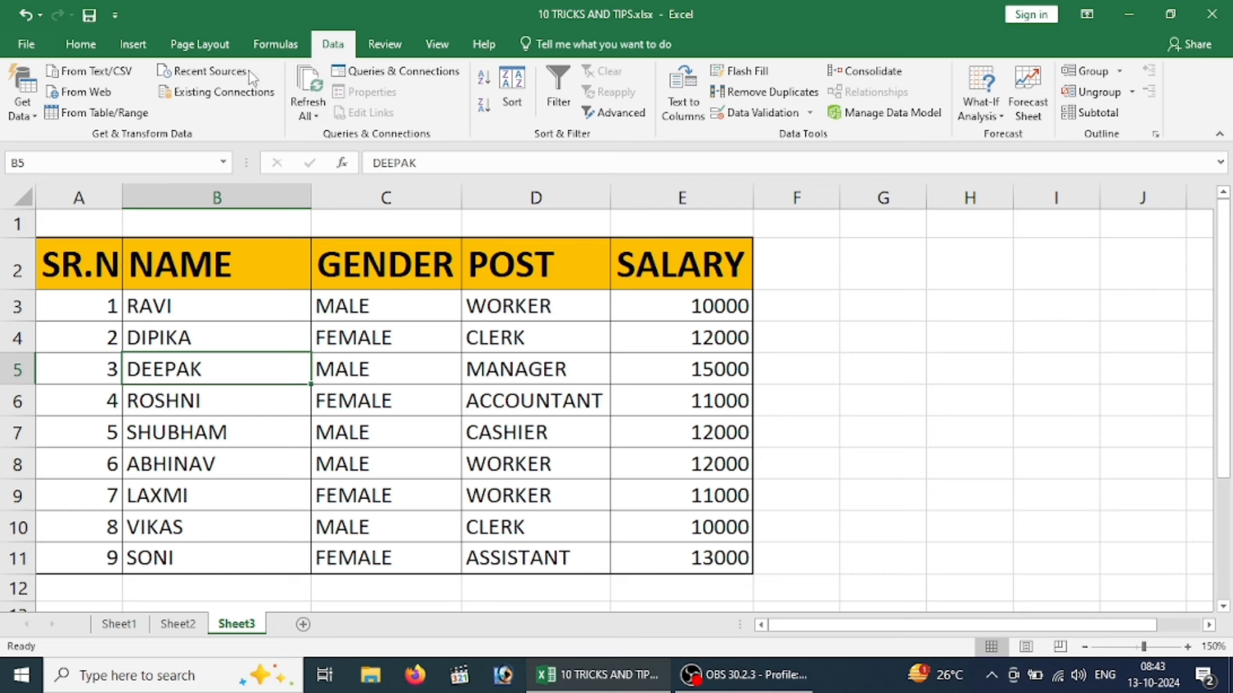
Examine where the Filter command is offered among the sorting and data tools, without applying it.
{"action": "left_click", "coordinate": [90, 45]}
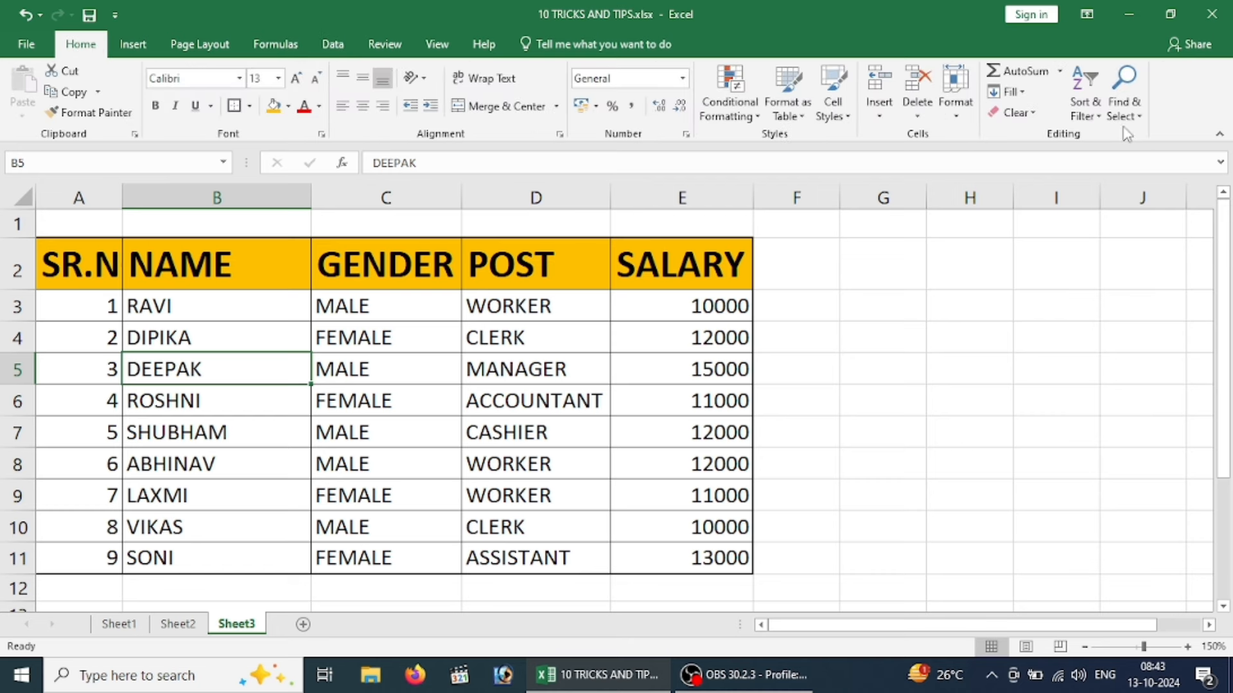
{"action": "left_click", "coordinate": [1088, 106]}
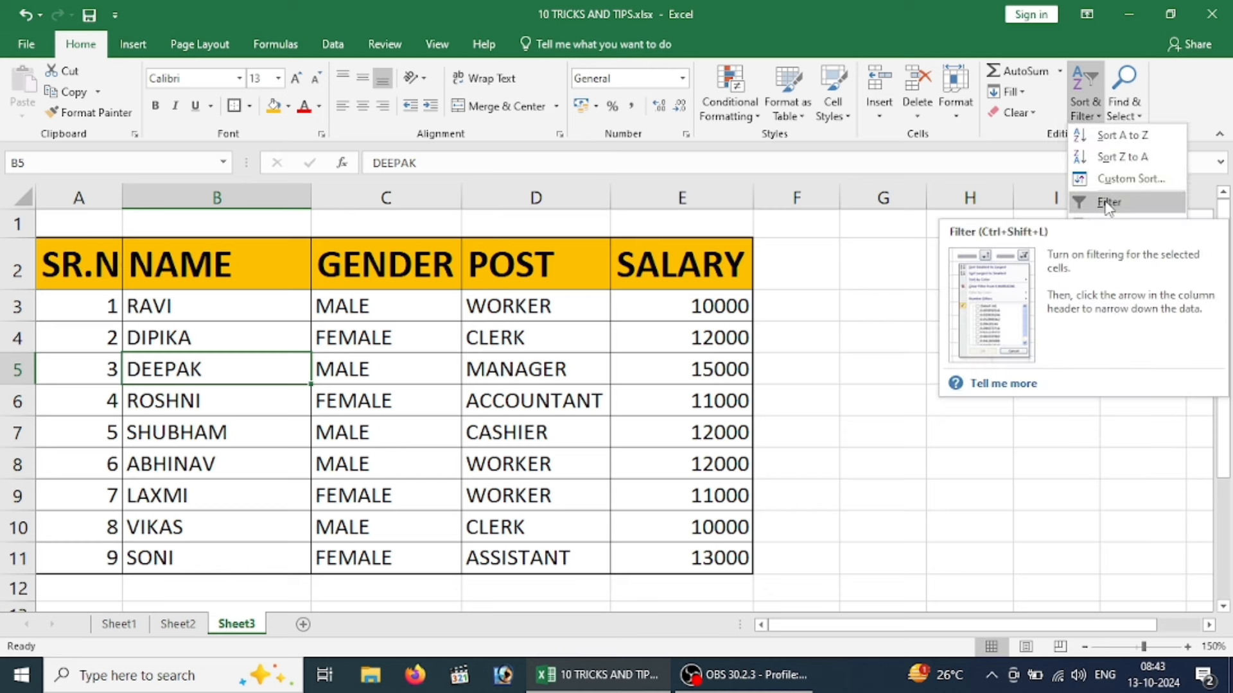
{"action": "left_click", "coordinate": [388, 443]}
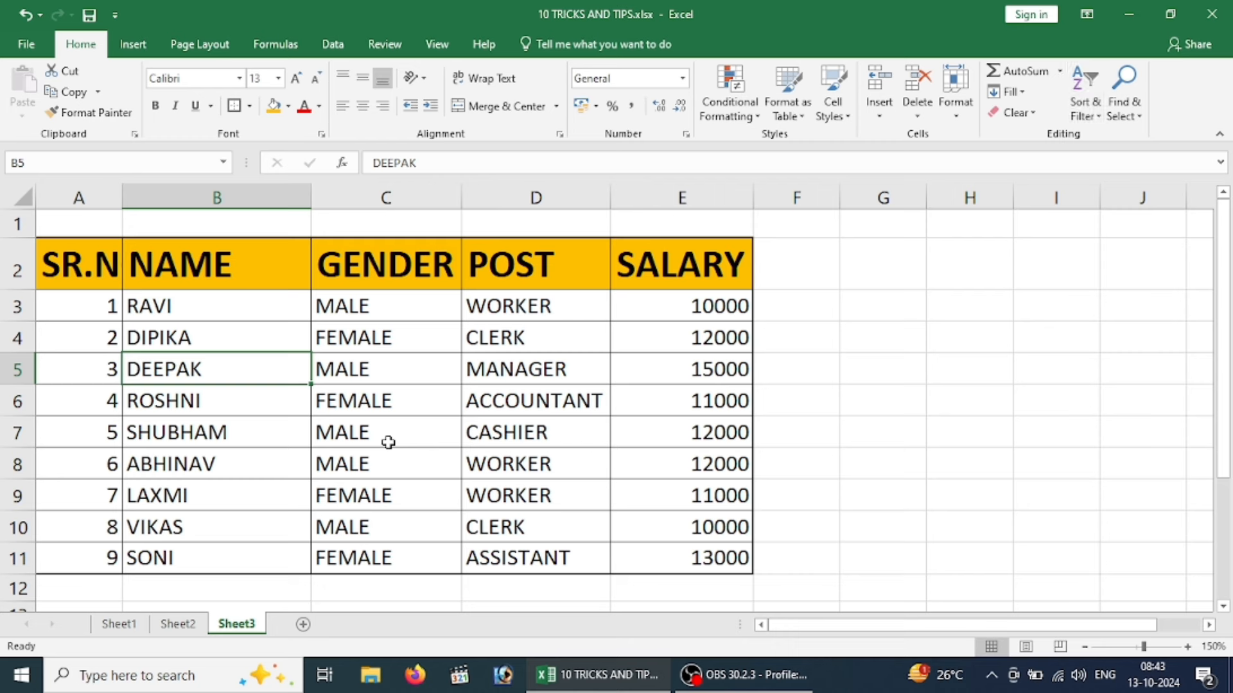
{"action": "left_click", "coordinate": [388, 445]}
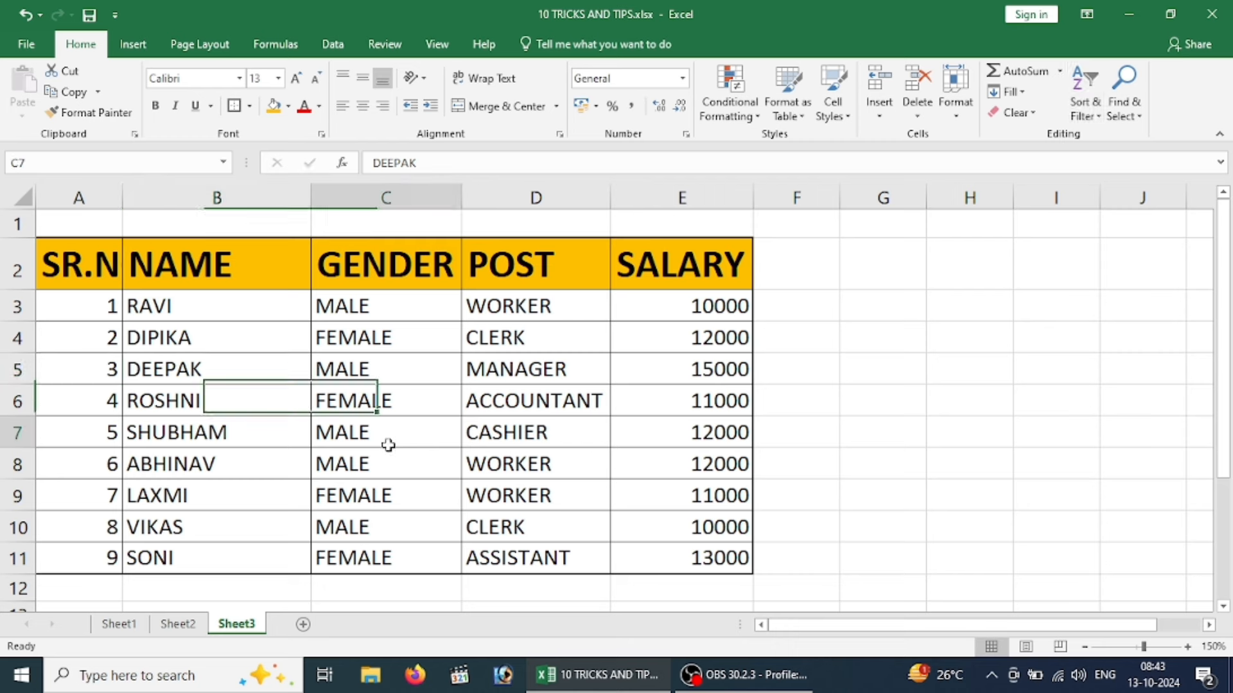
{"action": "left_click", "coordinate": [344, 50]}
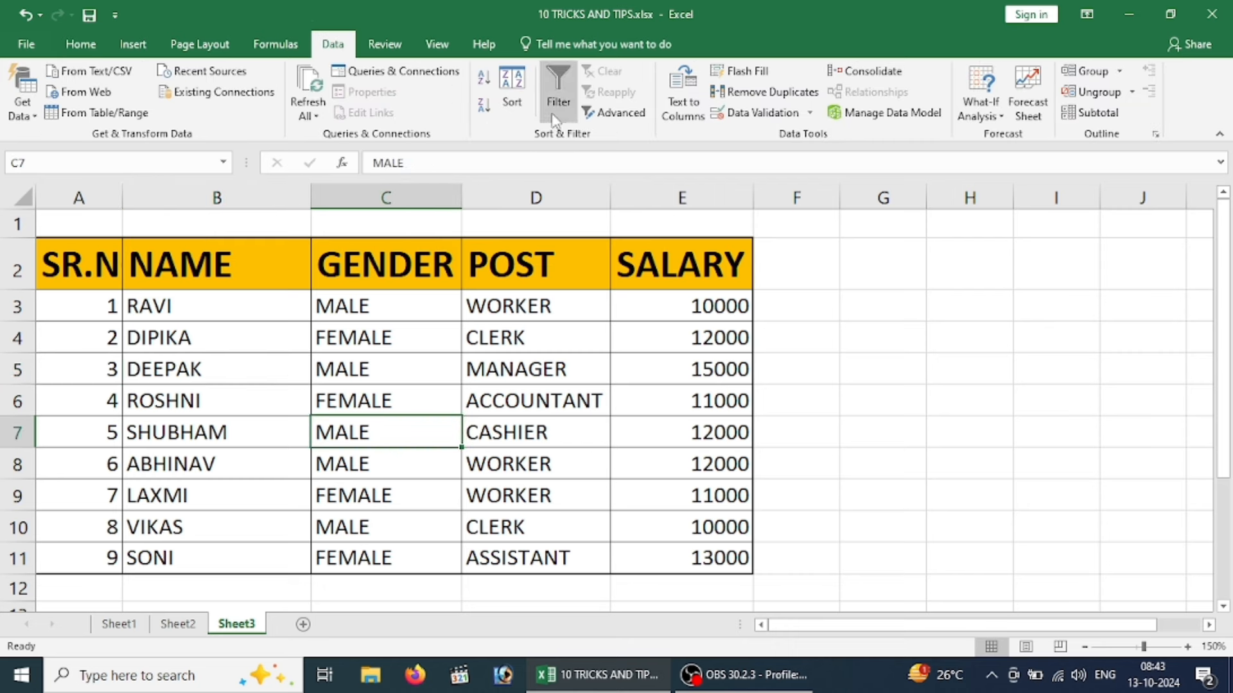
{"action": "left_click", "coordinate": [319, 390]}
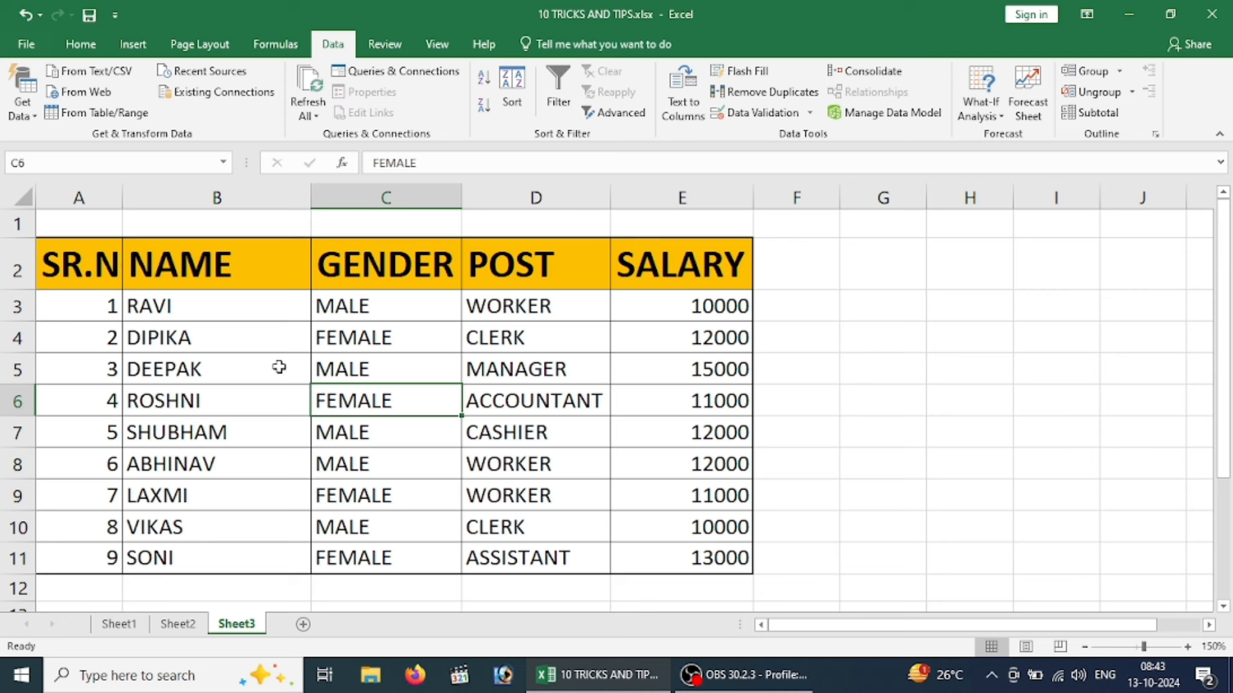
{"action": "left_click", "coordinate": [248, 356]}
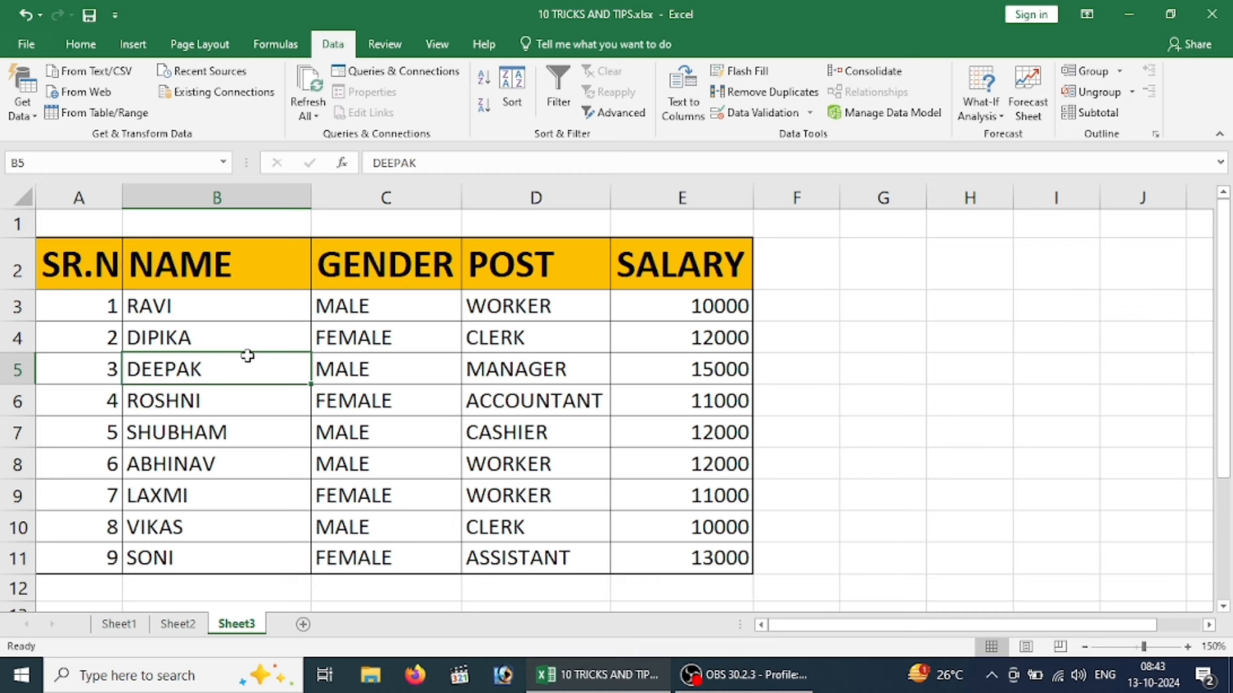
Autofit column A to its SR.NO. header and turn on filtering for the salary table.
{"action": "double_click", "coordinate": [122, 196]}
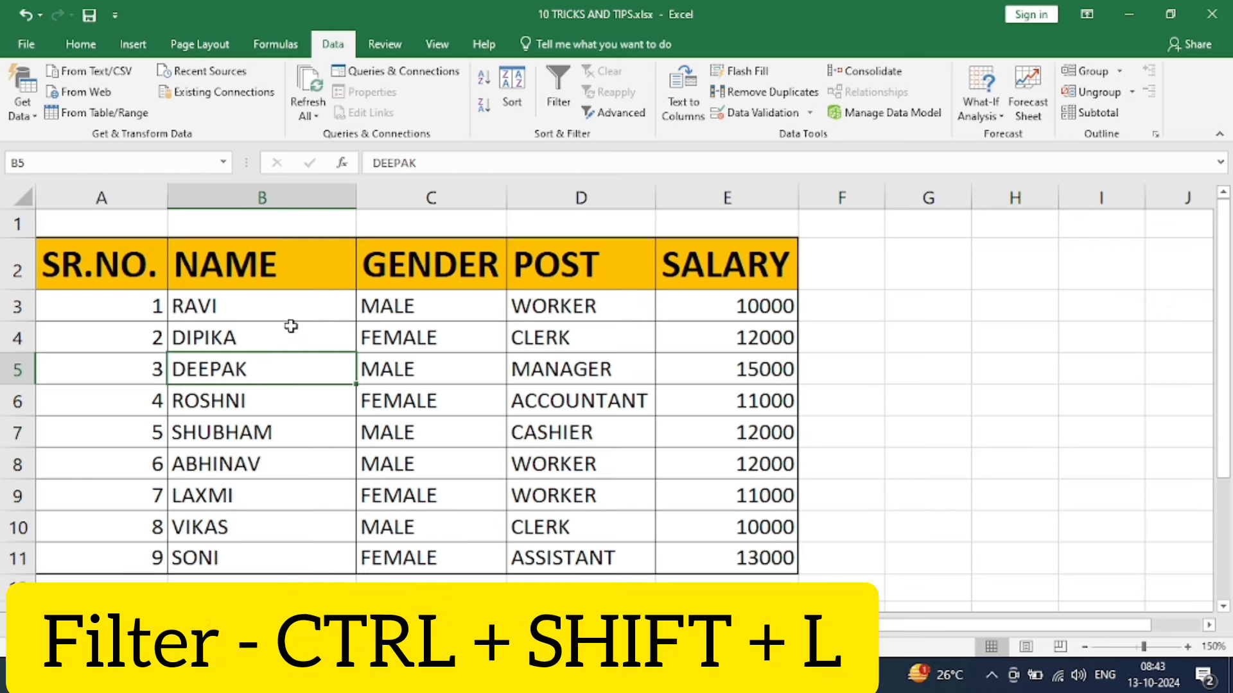
{"action": "left_click", "coordinate": [299, 344]}
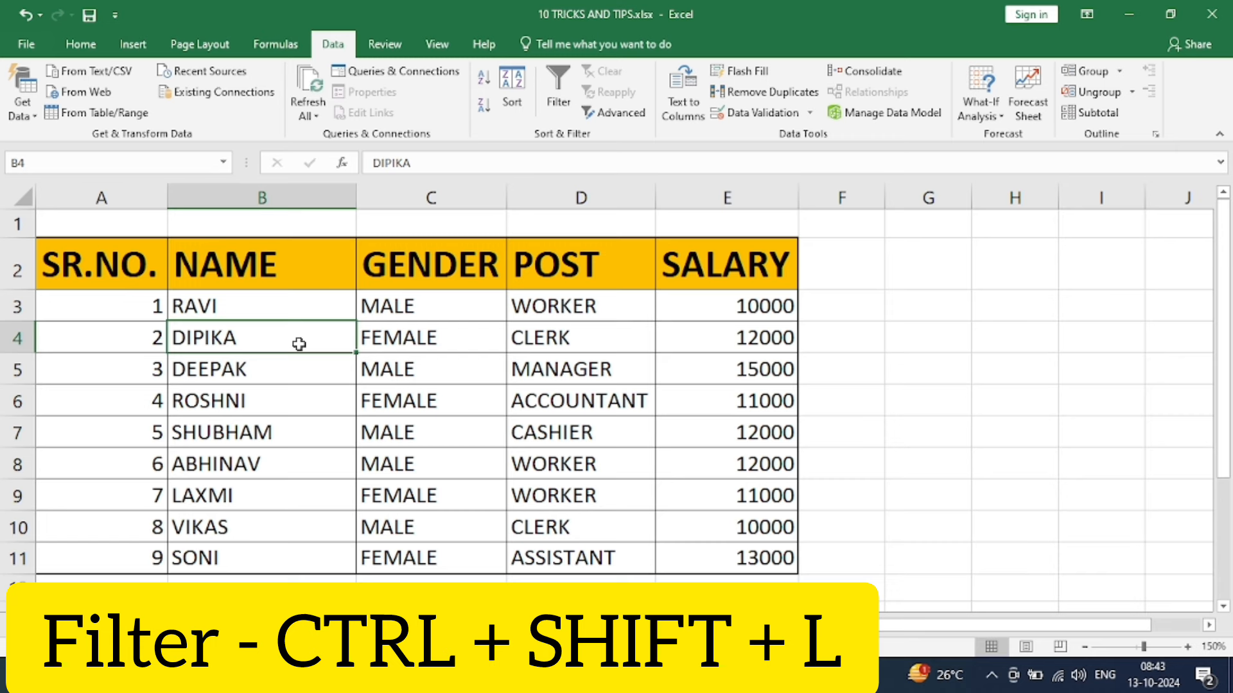
{"action": "key", "text": "ctrl+shift+l"}
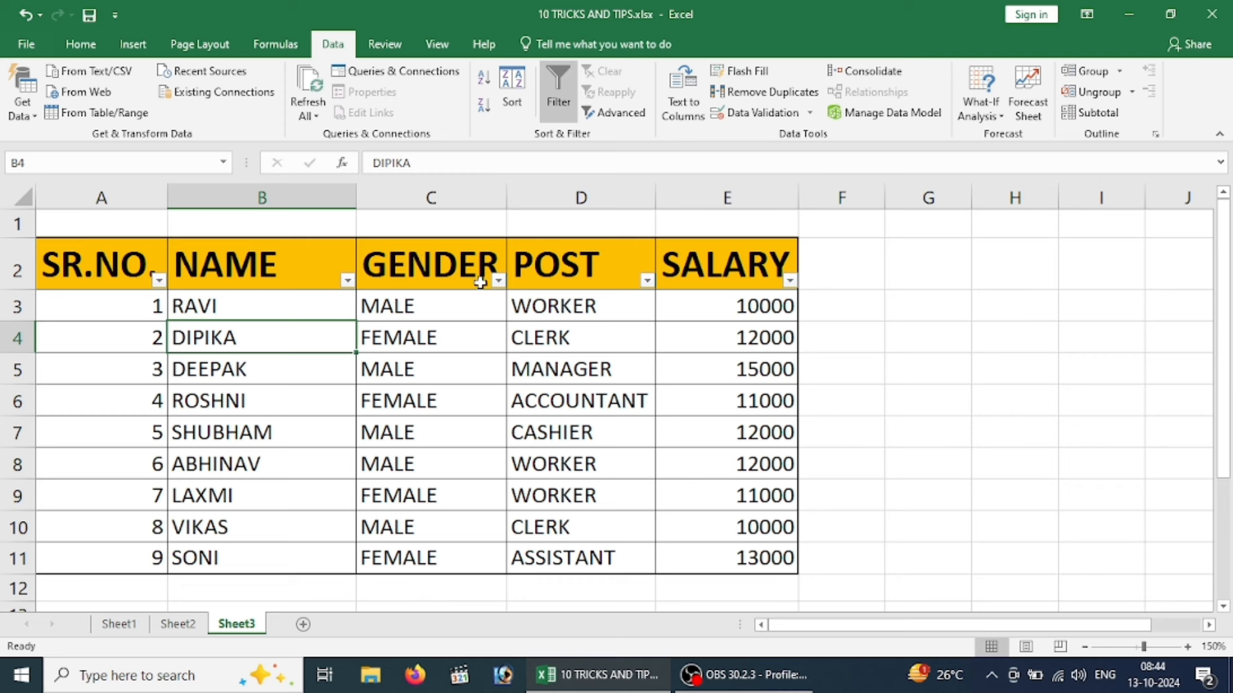
Filter the GENDER column to show only the MALE rows.
{"action": "left_click", "coordinate": [499, 280]}
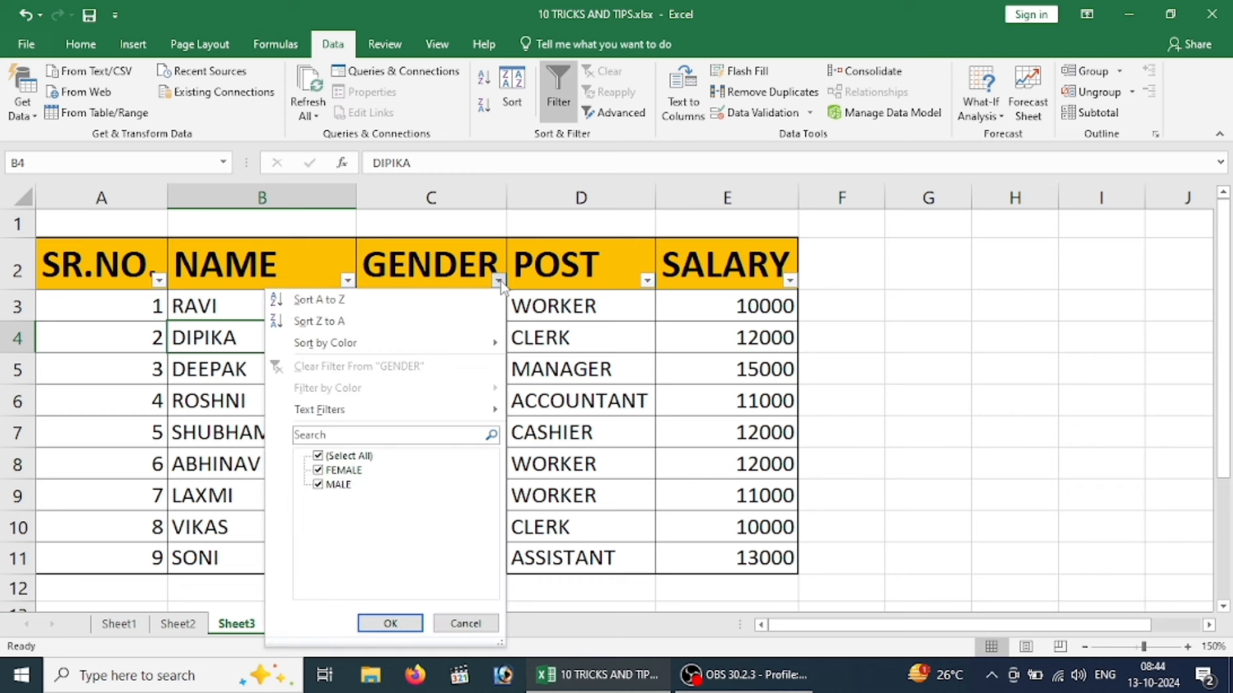
{"action": "left_click", "coordinate": [319, 456]}
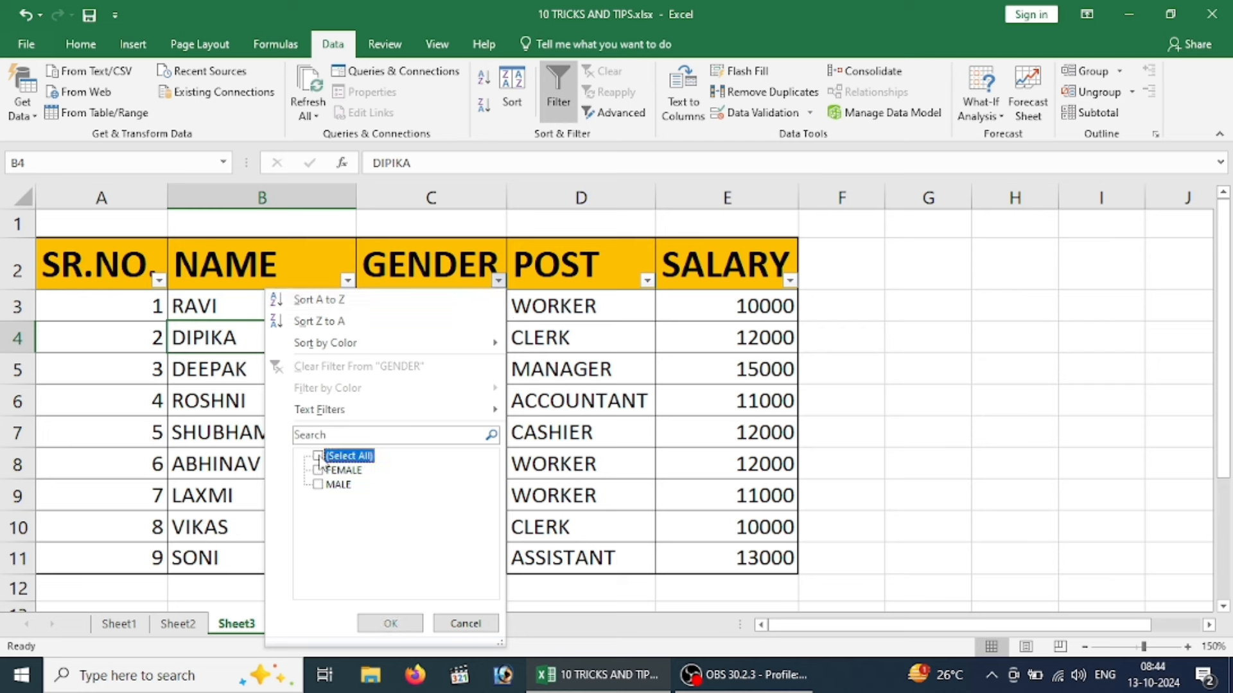
{"action": "left_click", "coordinate": [318, 484]}
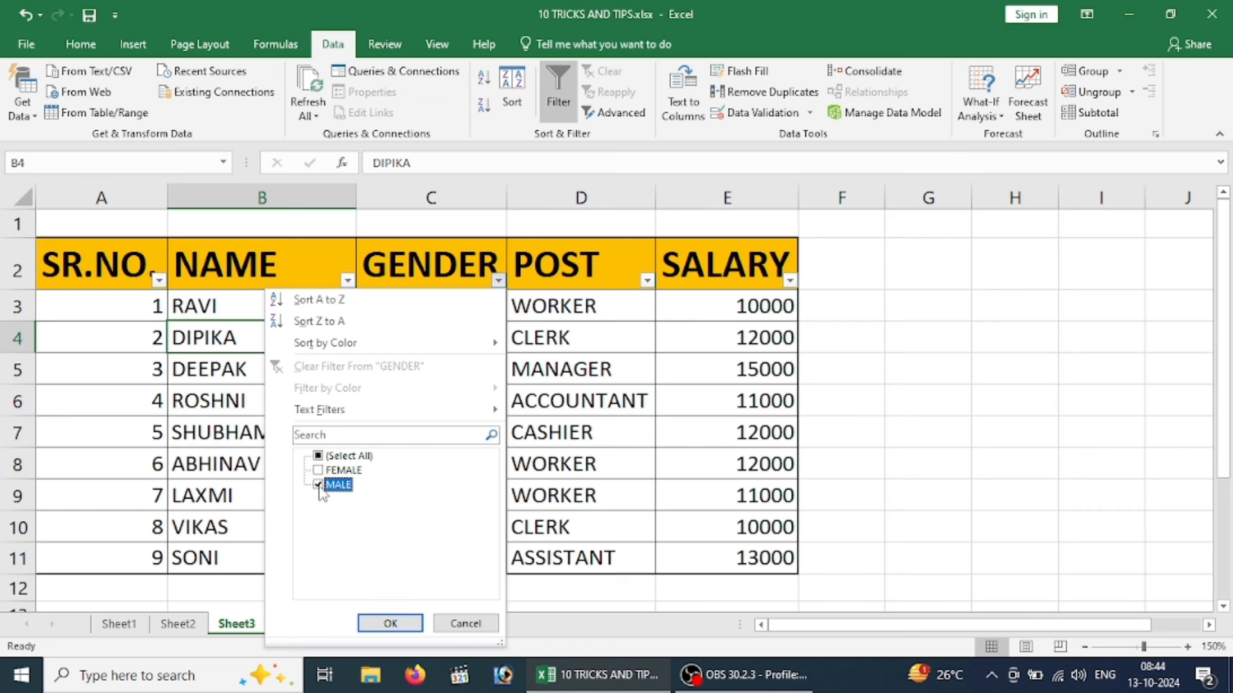
{"action": "left_click", "coordinate": [390, 625]}
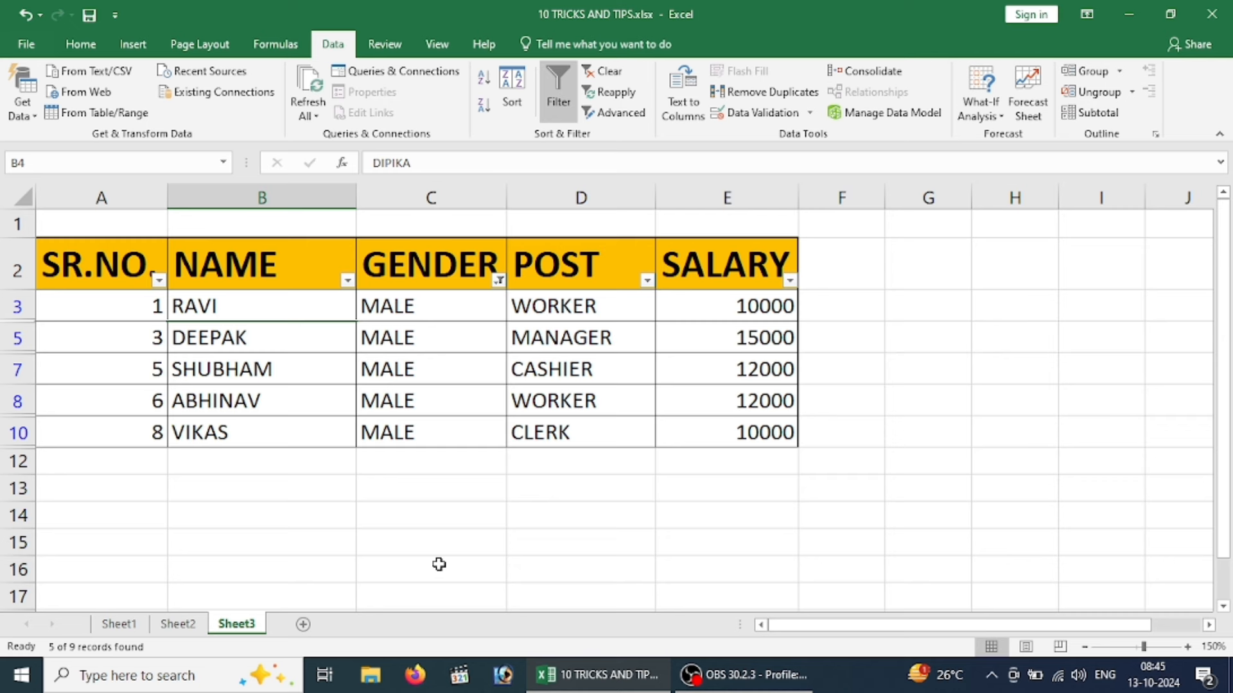
Change the GENDER filter to show only the FEMALE rows.
{"action": "left_click", "coordinate": [499, 281]}
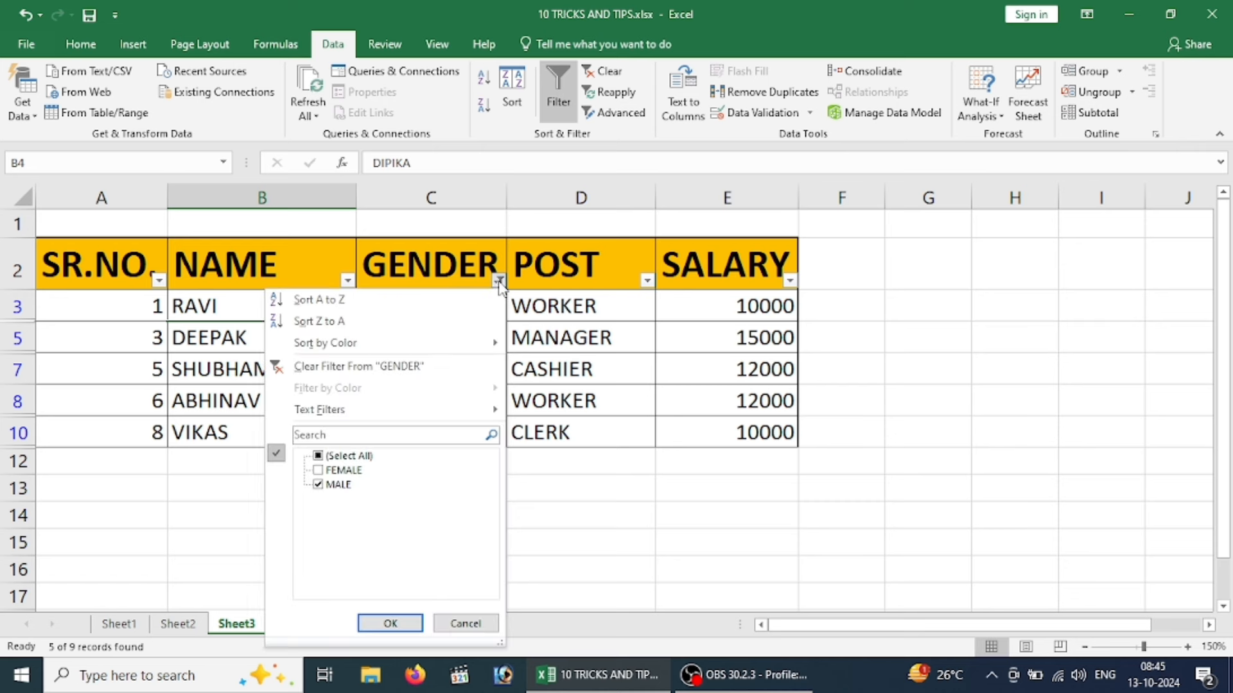
{"action": "left_click", "coordinate": [318, 485]}
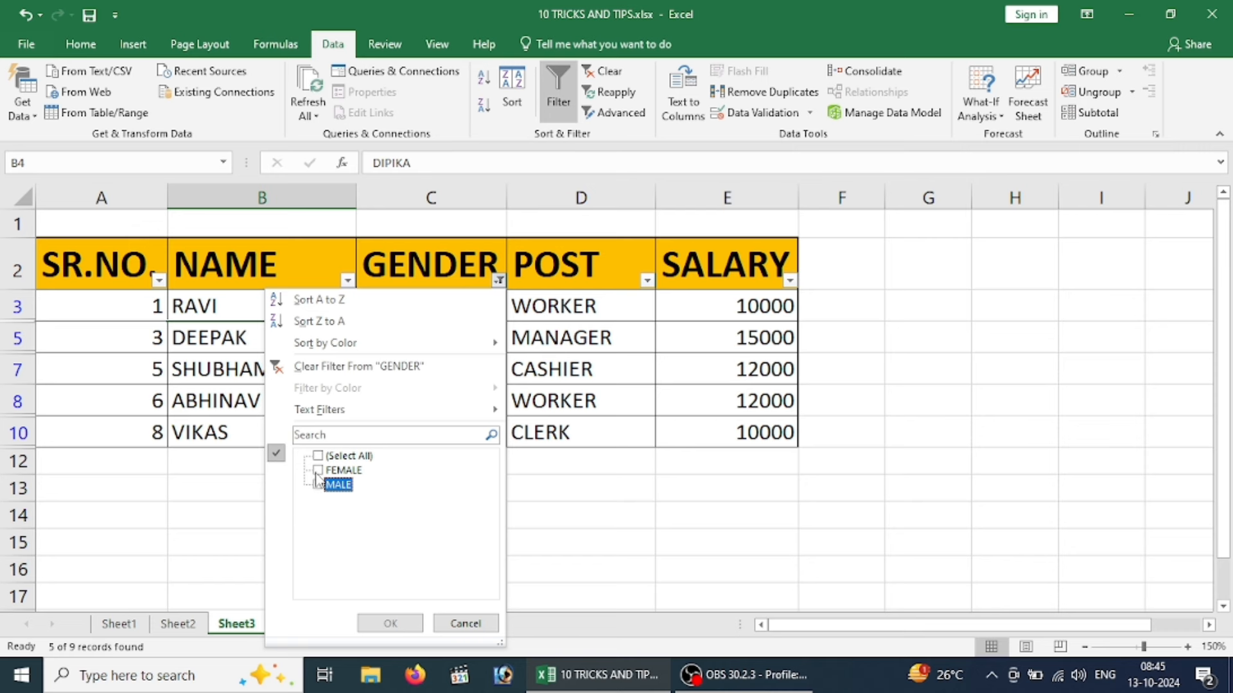
{"action": "left_click", "coordinate": [318, 472]}
{"action": "left_click", "coordinate": [390, 624]}
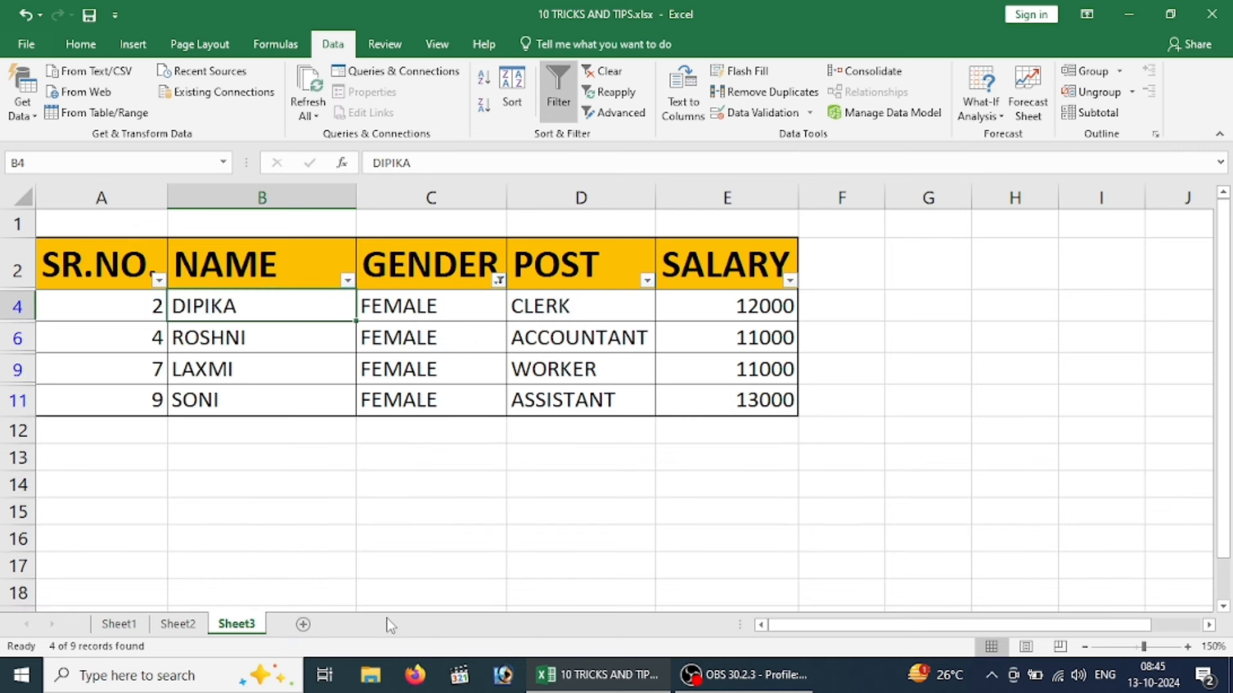
Reset the GENDER filter to include all values.
{"action": "left_click", "coordinate": [500, 282]}
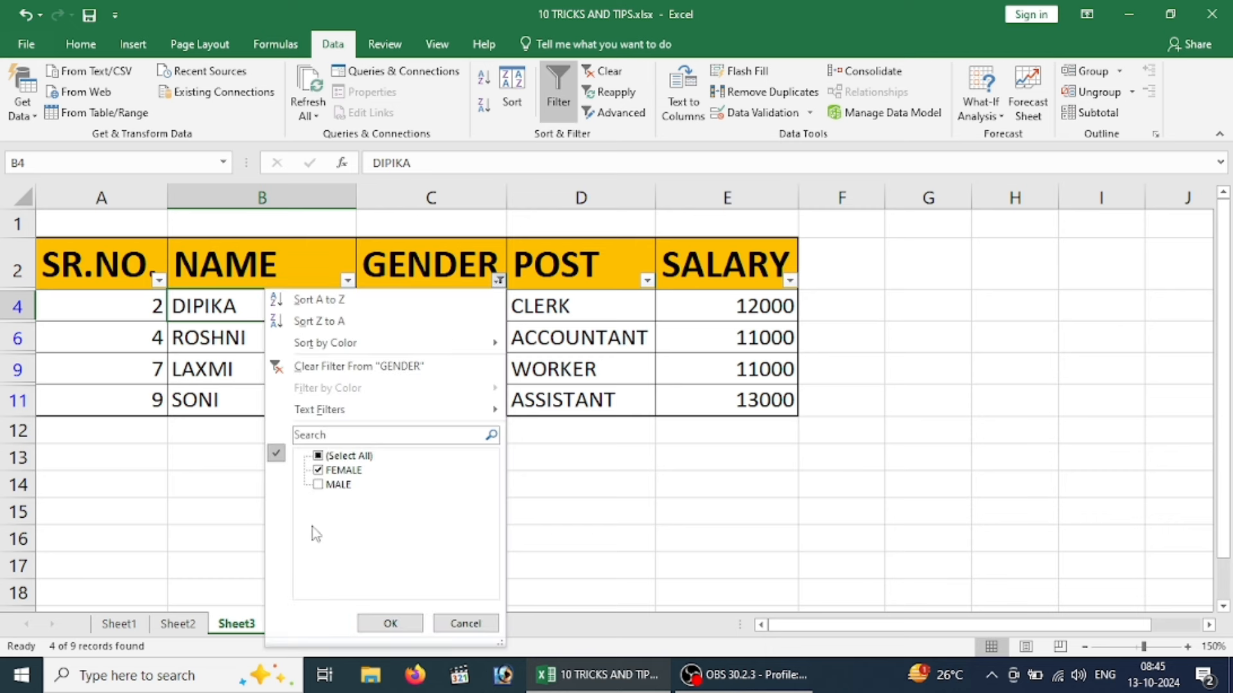
{"action": "left_click", "coordinate": [318, 457]}
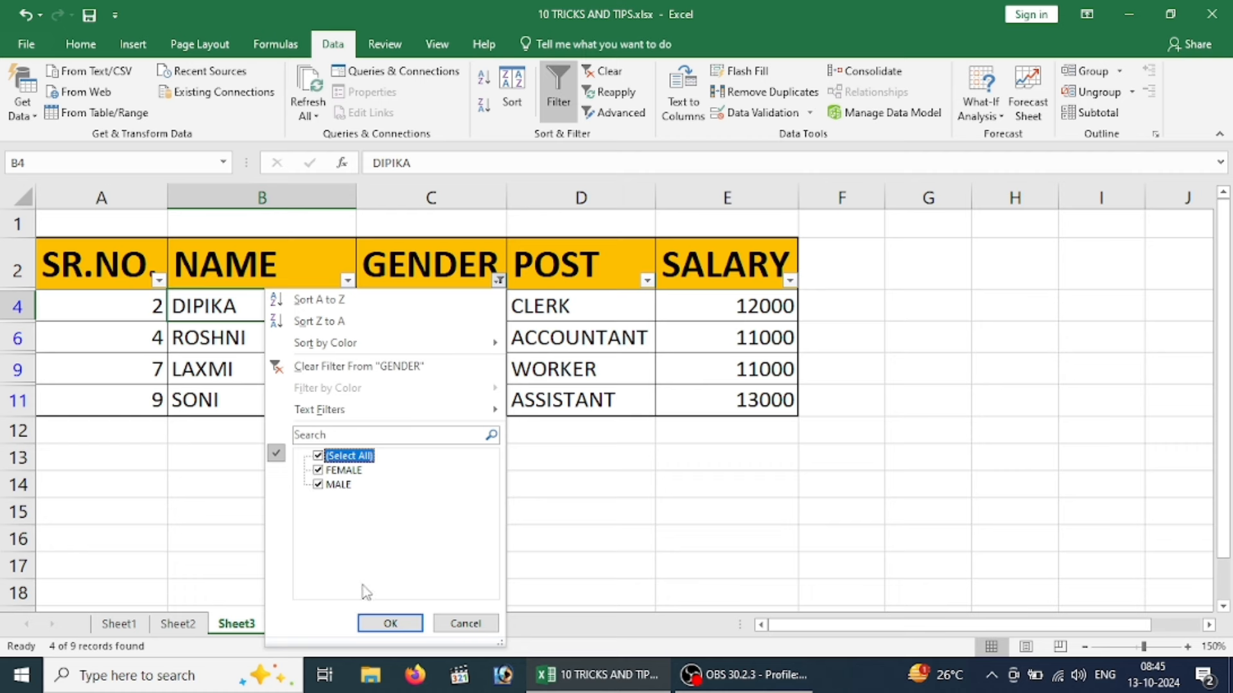
{"action": "left_click", "coordinate": [387, 623]}
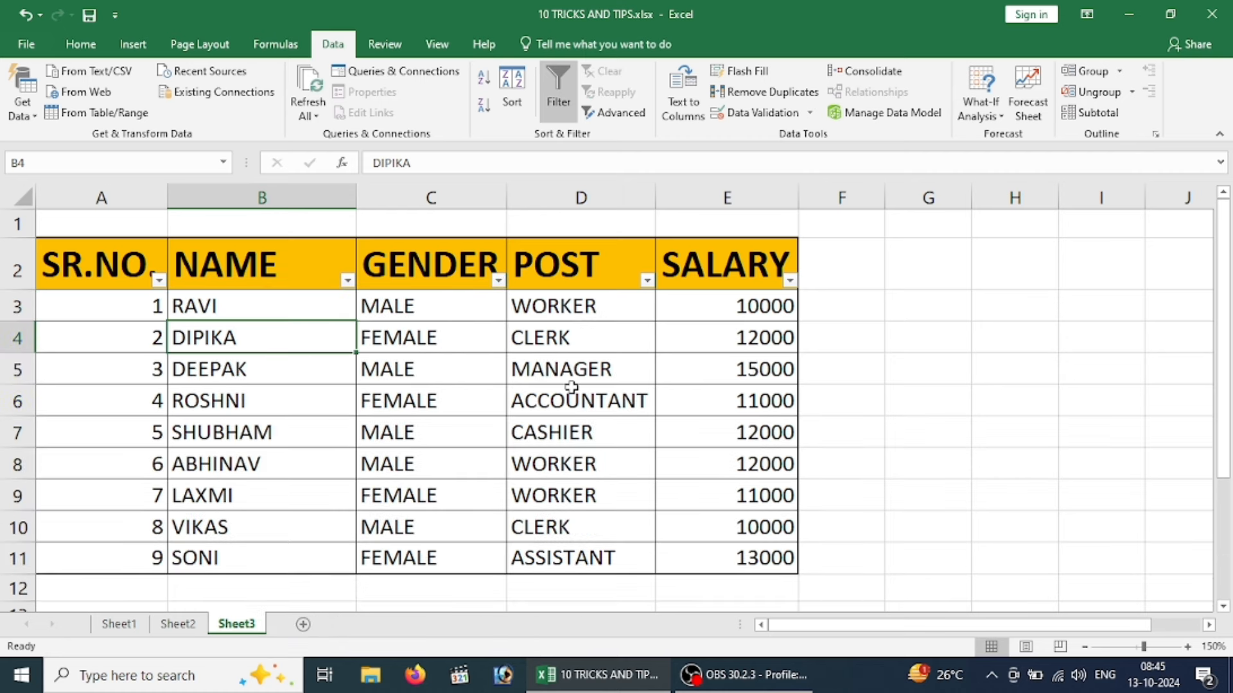
Filter the POST column to show only the WORKER rows.
{"action": "left_click", "coordinate": [570, 387]}
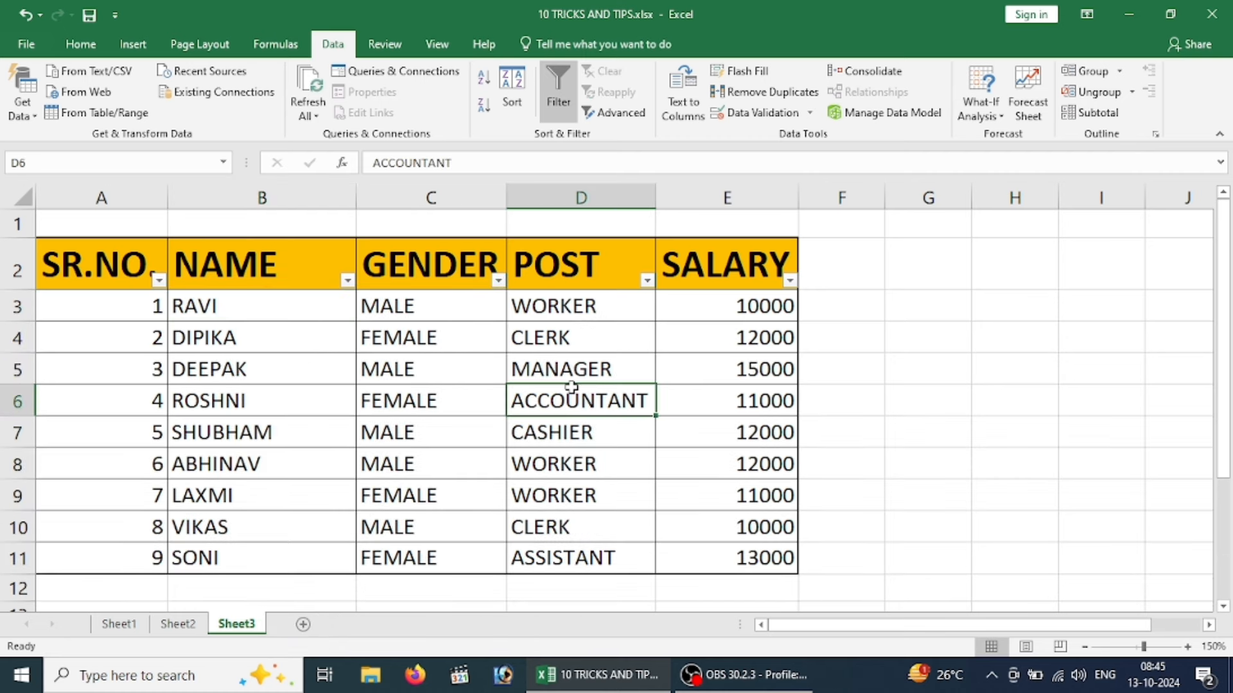
{"action": "left_click", "coordinate": [648, 280]}
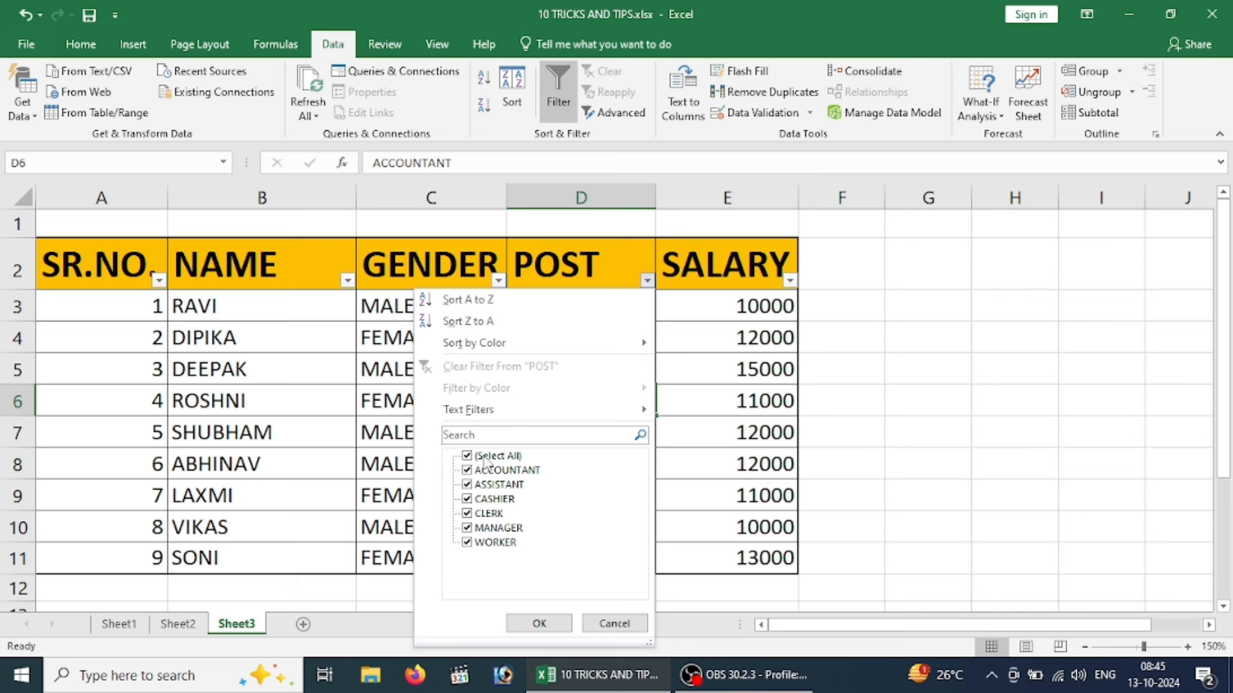
{"action": "left_click", "coordinate": [466, 459]}
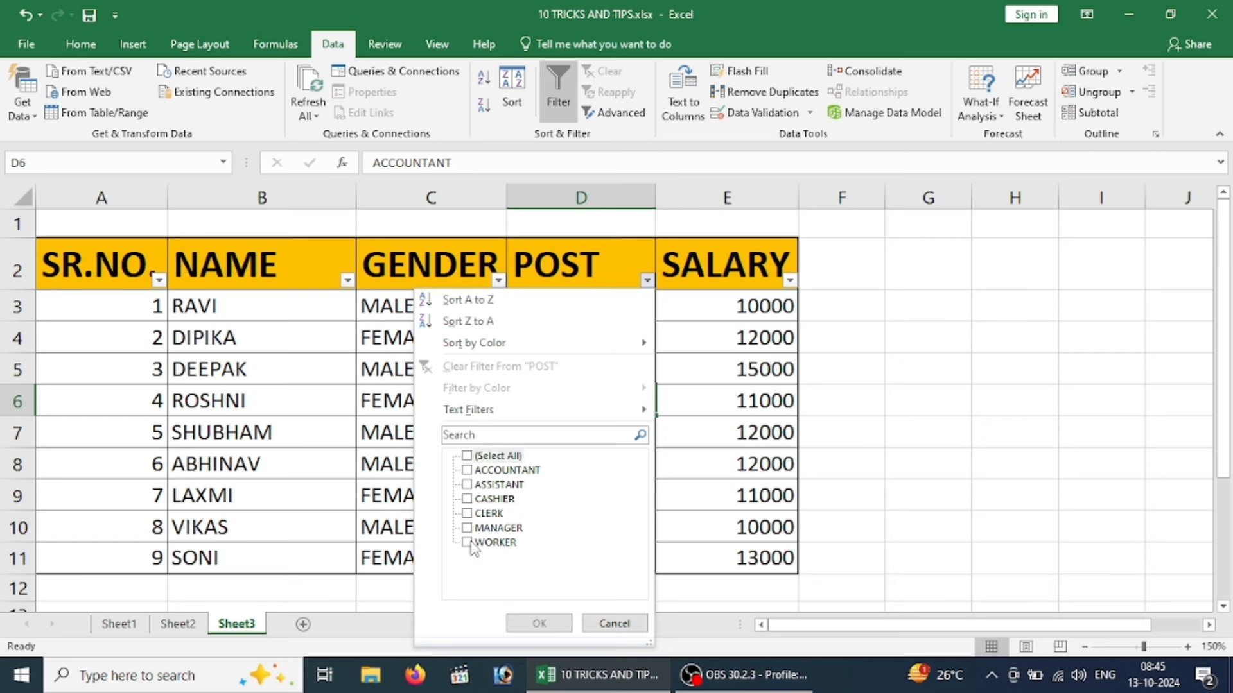
{"action": "left_click", "coordinate": [468, 543]}
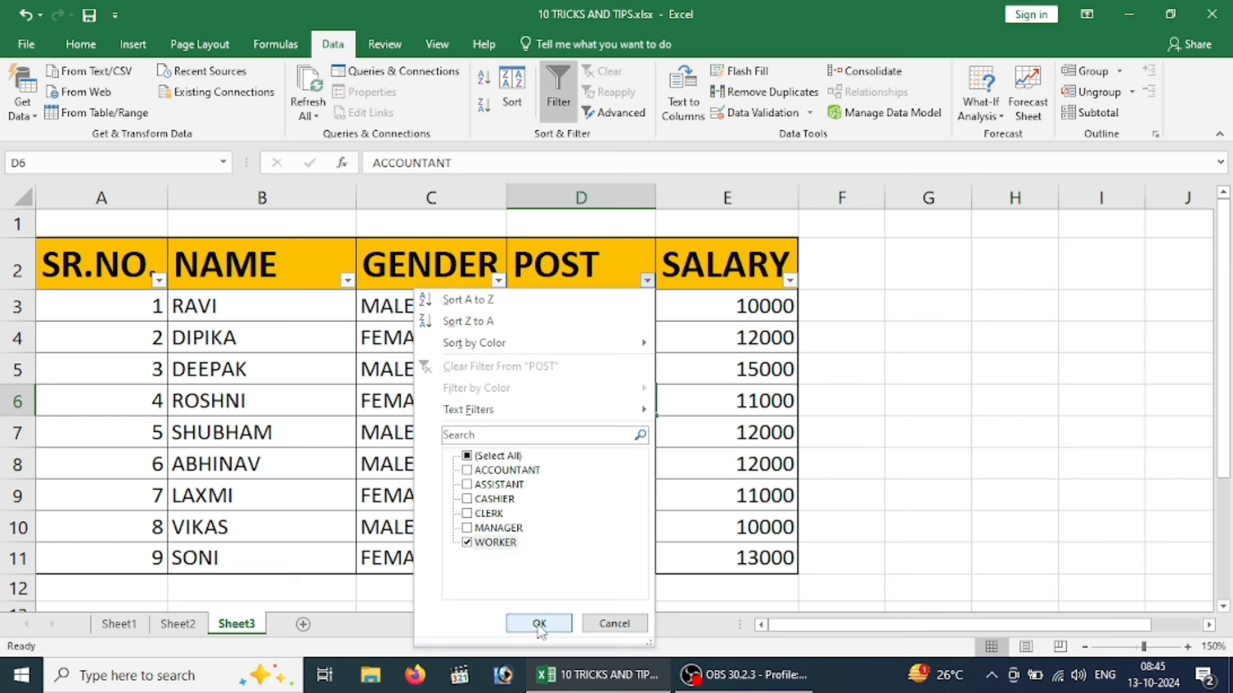
{"action": "left_click", "coordinate": [539, 623]}
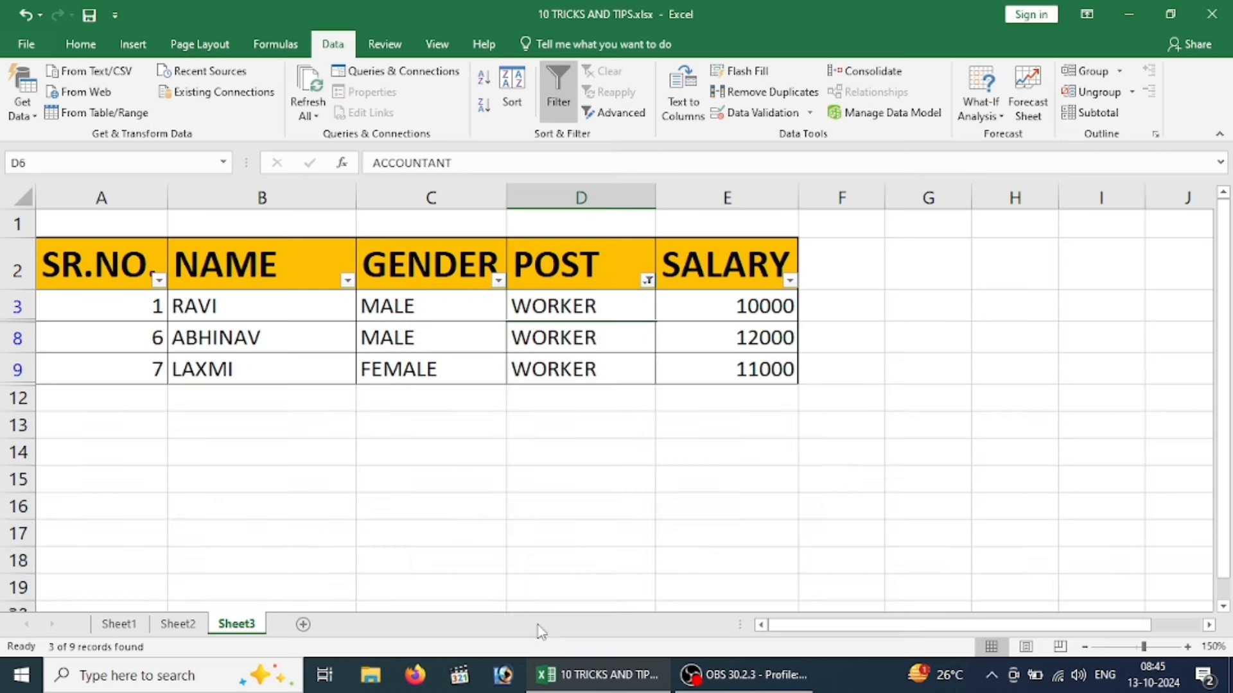
Reset the POST filter to include all posts.
{"action": "left_click", "coordinate": [480, 460]}
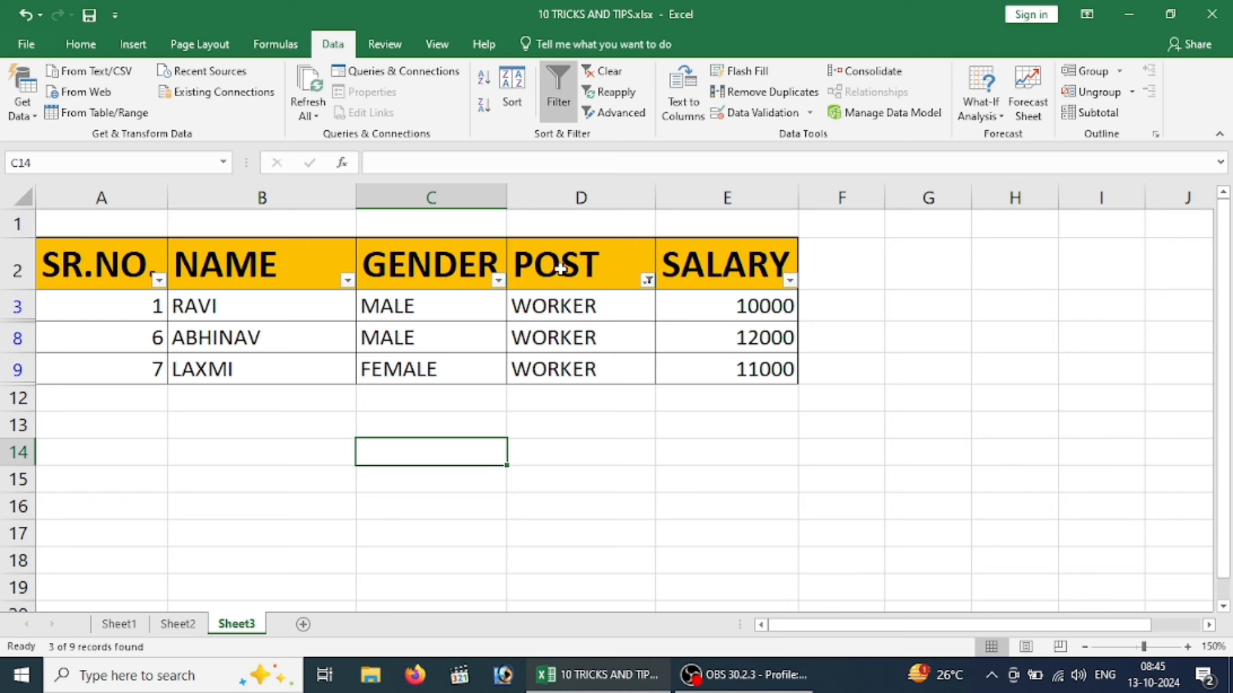
{"action": "left_click", "coordinate": [646, 280]}
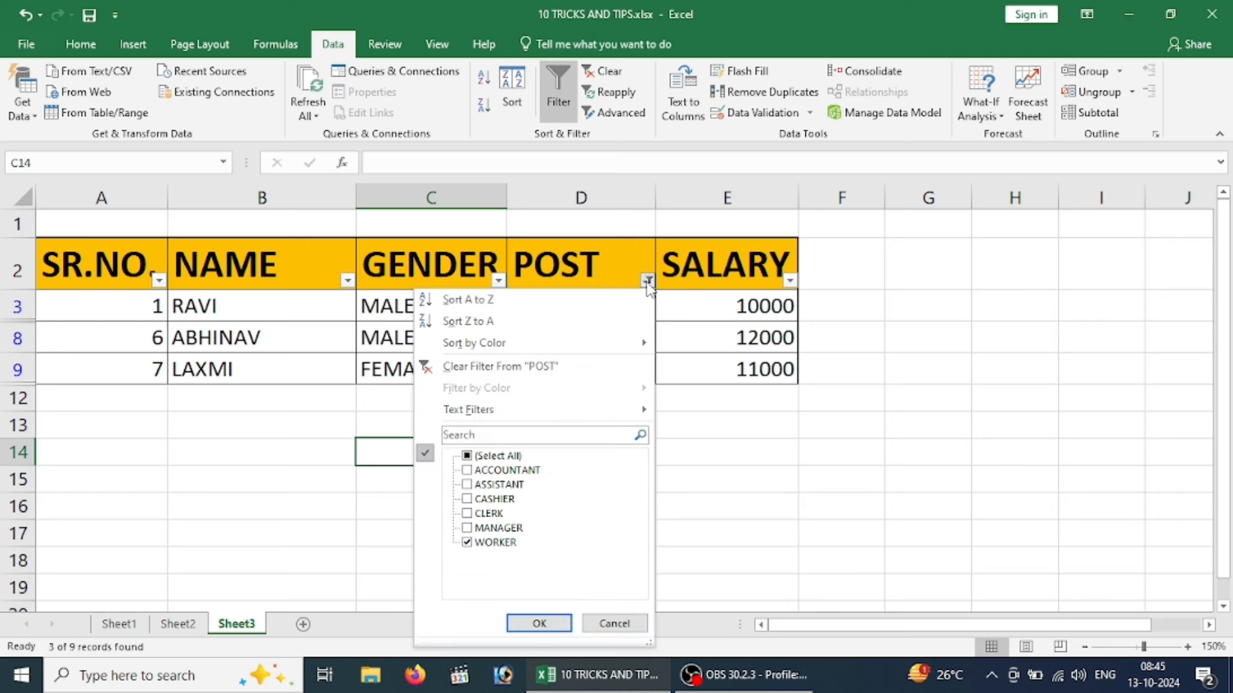
{"action": "left_click", "coordinate": [468, 456]}
{"action": "left_click", "coordinate": [538, 622]}
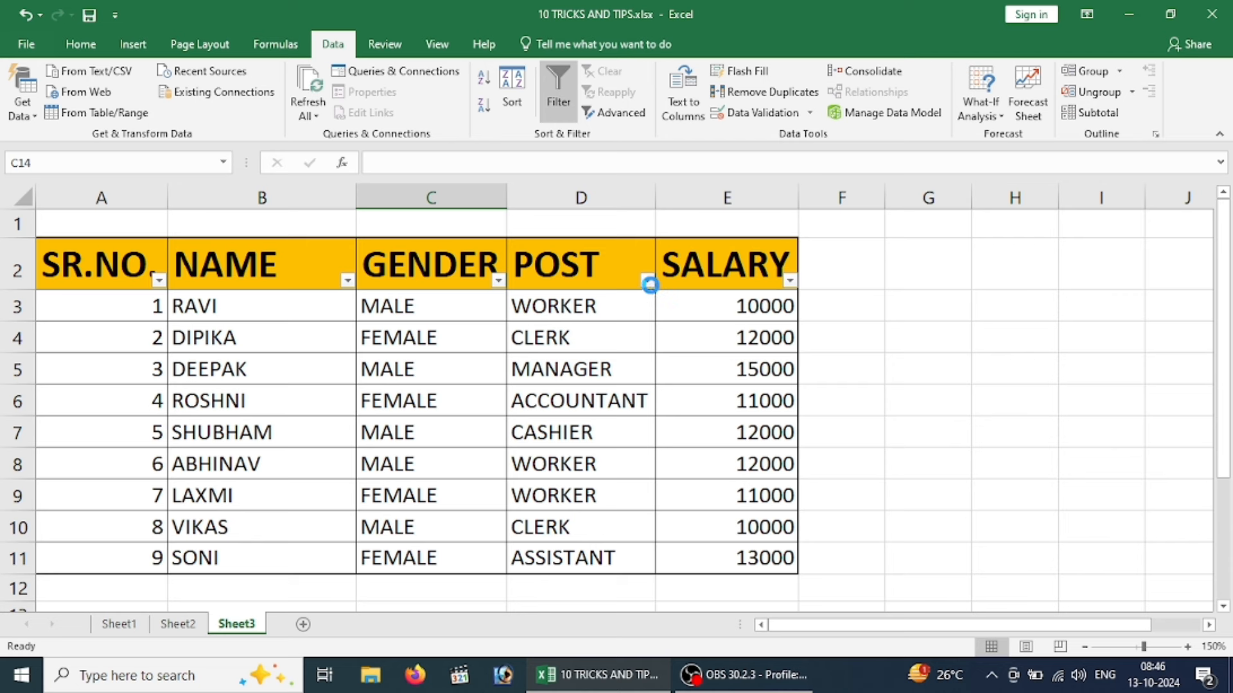
Sort the salary table by POST from A to Z and go through the sorted posts down to D7.
{"action": "left_click", "coordinate": [647, 280]}
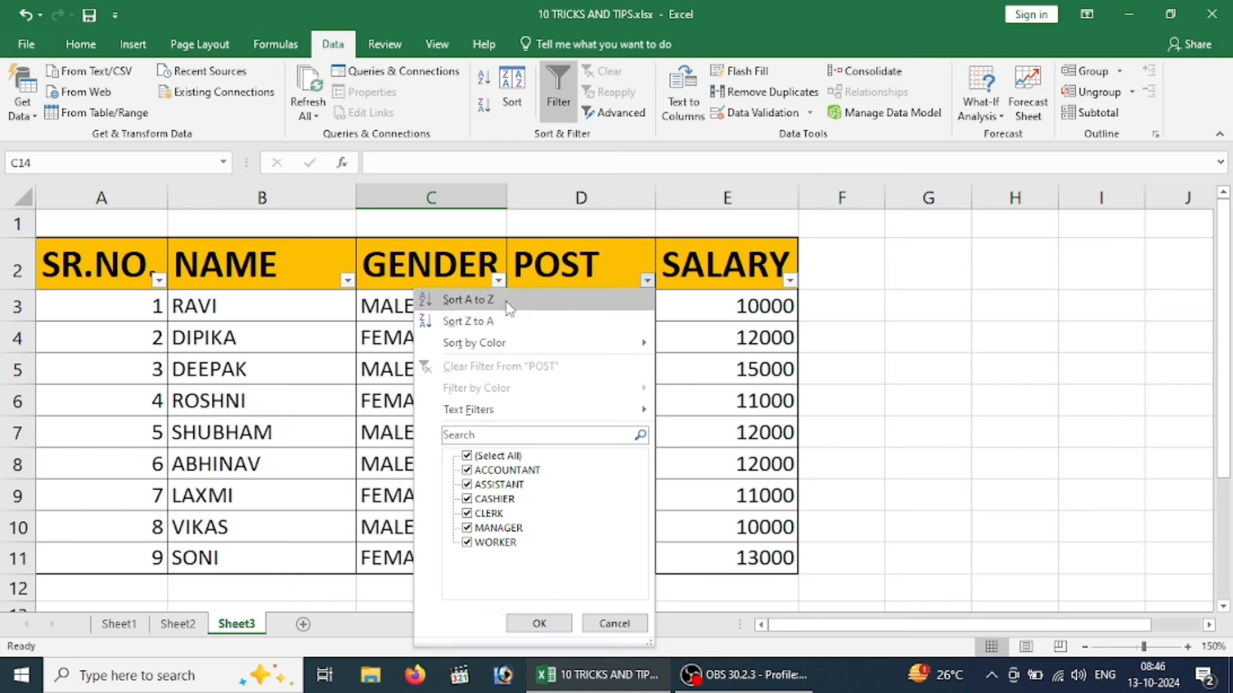
{"action": "left_click", "coordinate": [508, 303]}
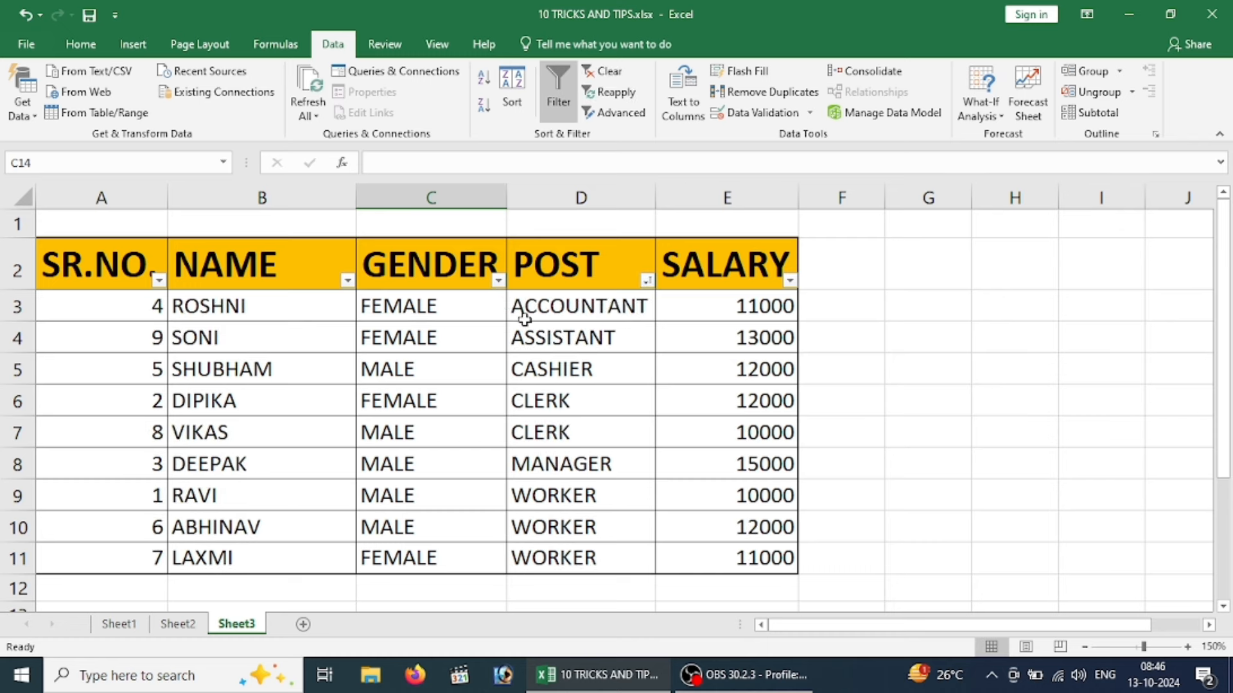
{"action": "left_click", "coordinate": [549, 307]}
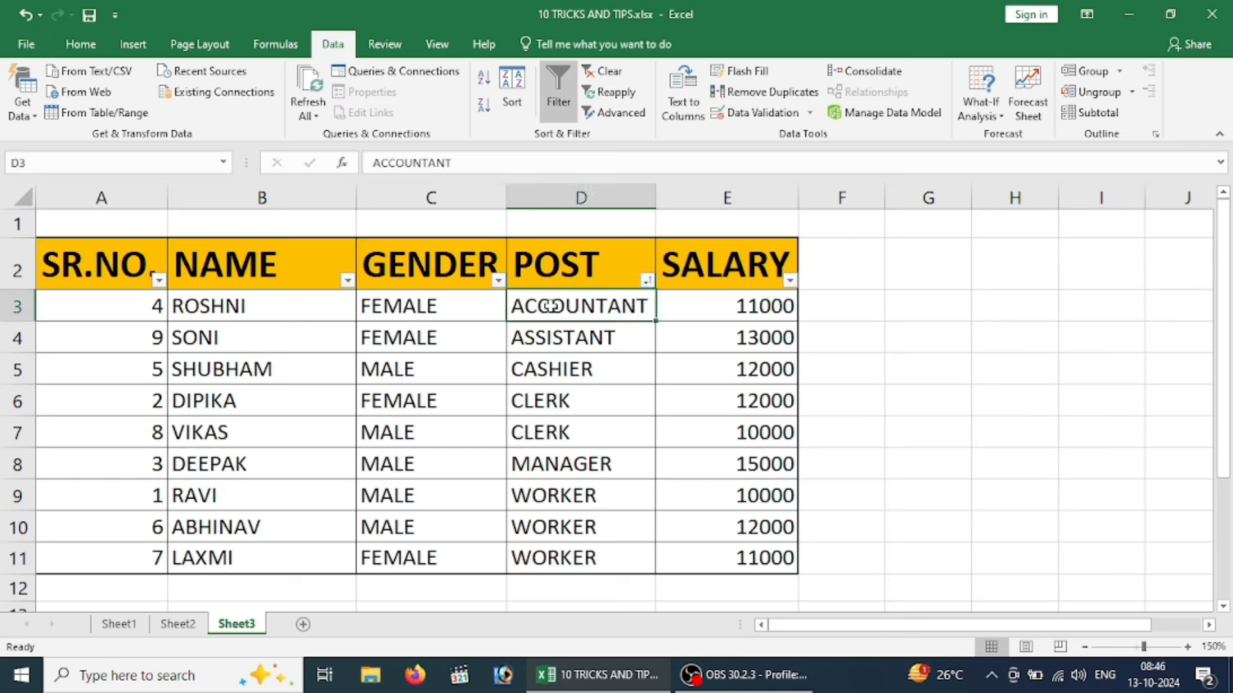
{"action": "left_click", "coordinate": [551, 340]}
{"action": "left_click", "coordinate": [545, 370]}
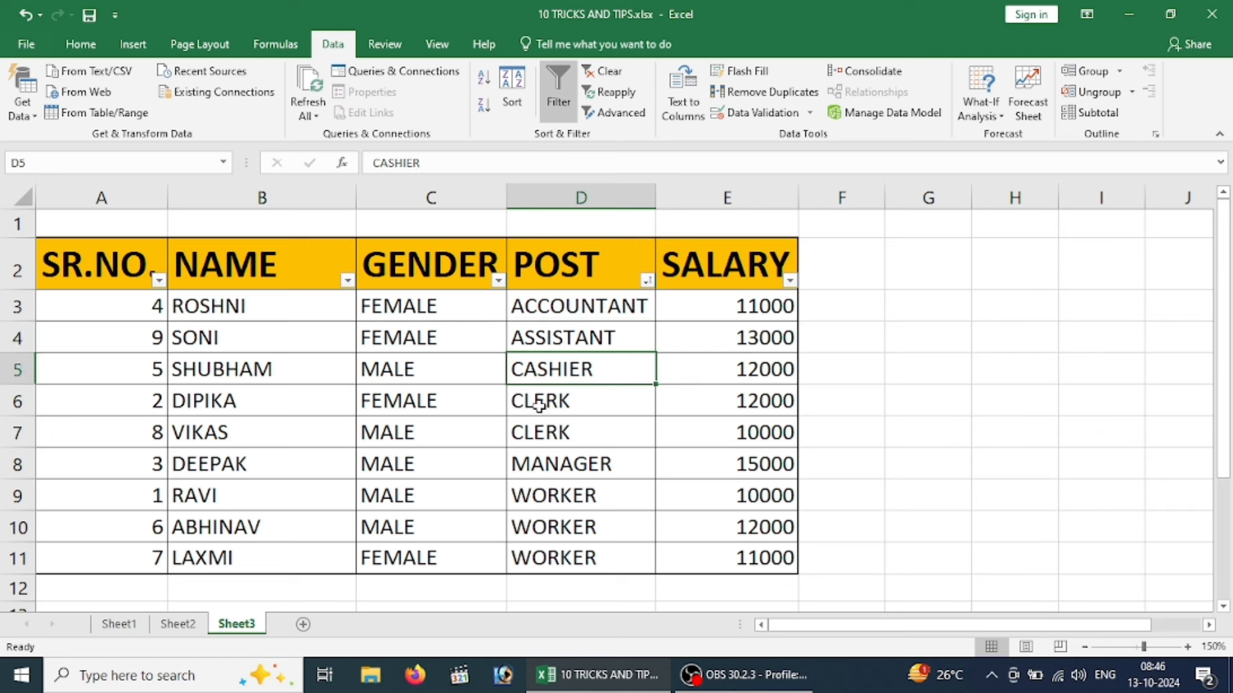
{"action": "left_click", "coordinate": [539, 404]}
{"action": "left_click", "coordinate": [539, 428]}
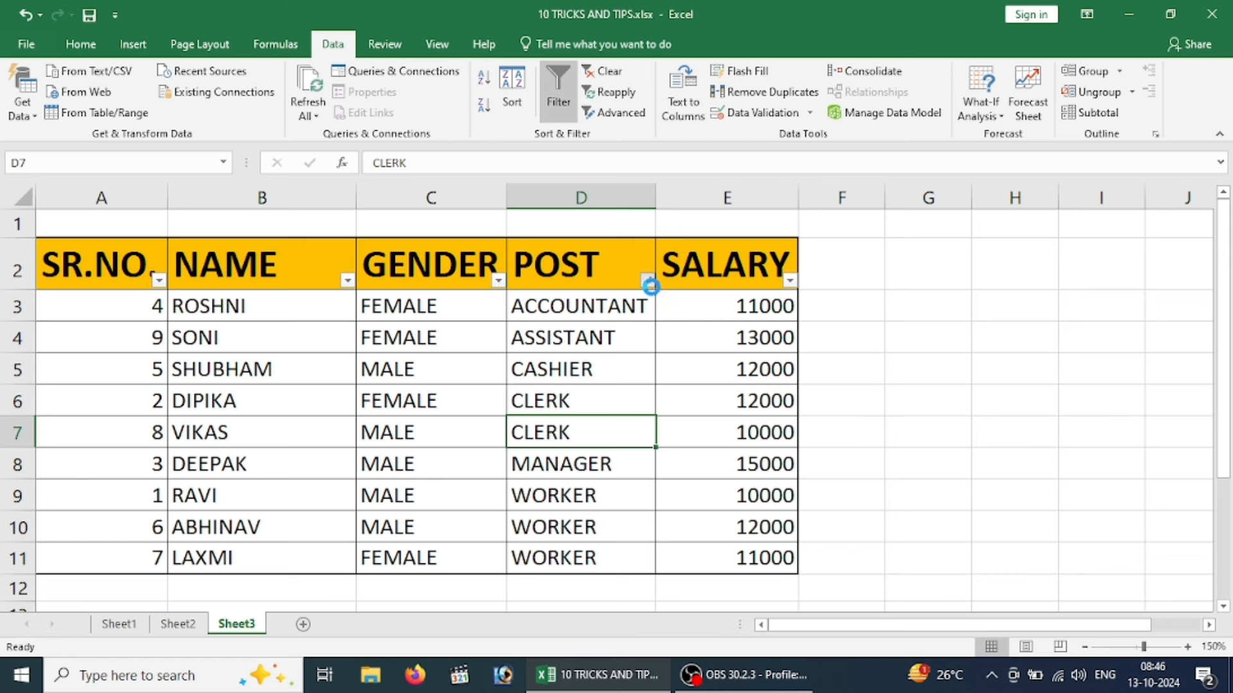
Undo the A to Z sort on the POST column and turn off filtering for the salary table.
{"action": "left_click", "coordinate": [647, 282]}
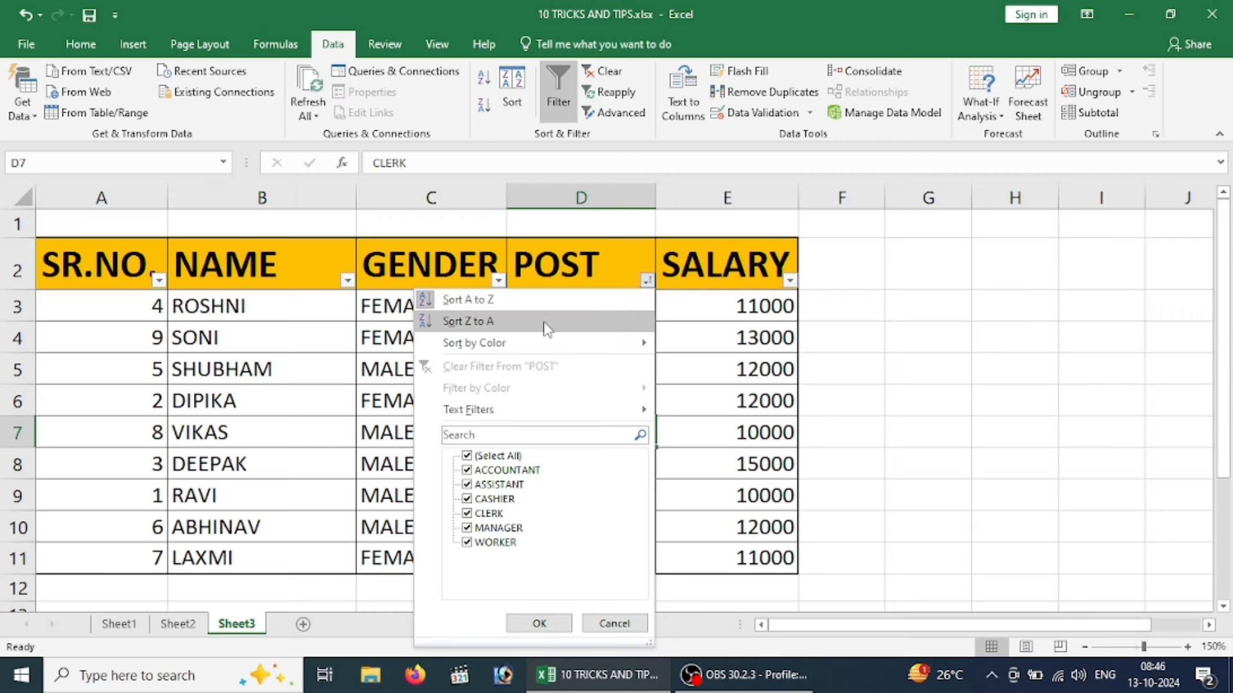
{"action": "left_click", "coordinate": [614, 623]}
{"action": "left_click", "coordinate": [648, 548]}
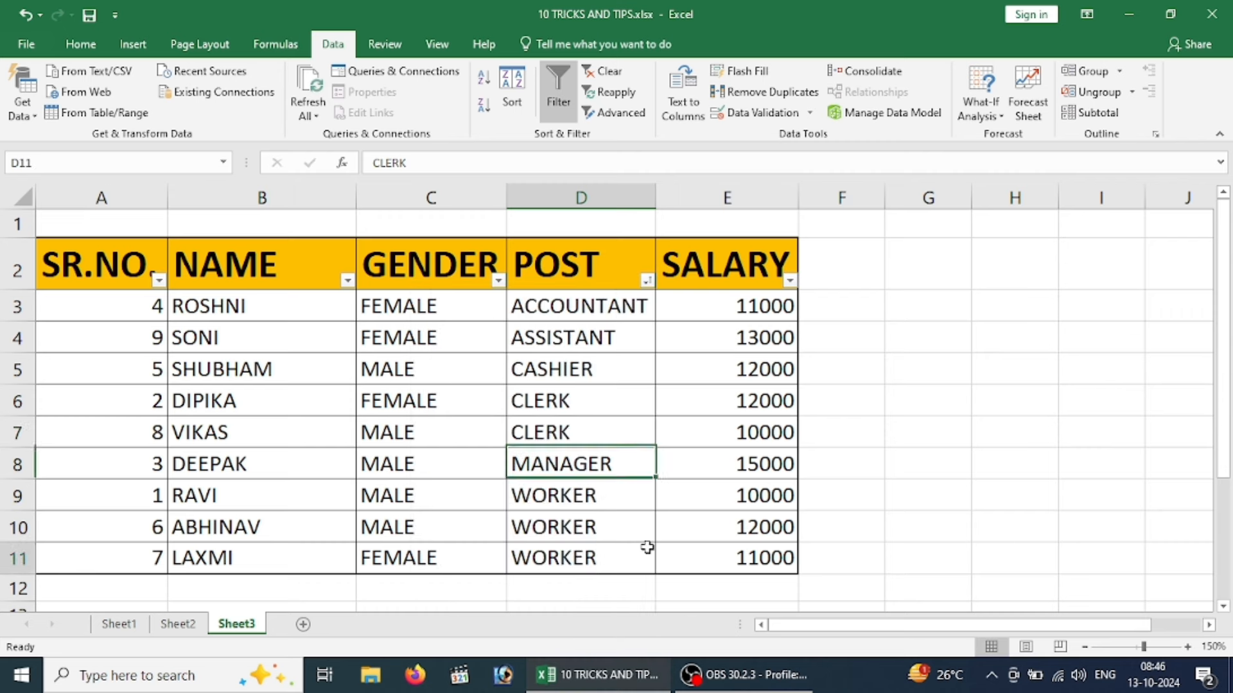
{"action": "key", "text": "ctrl+z"}
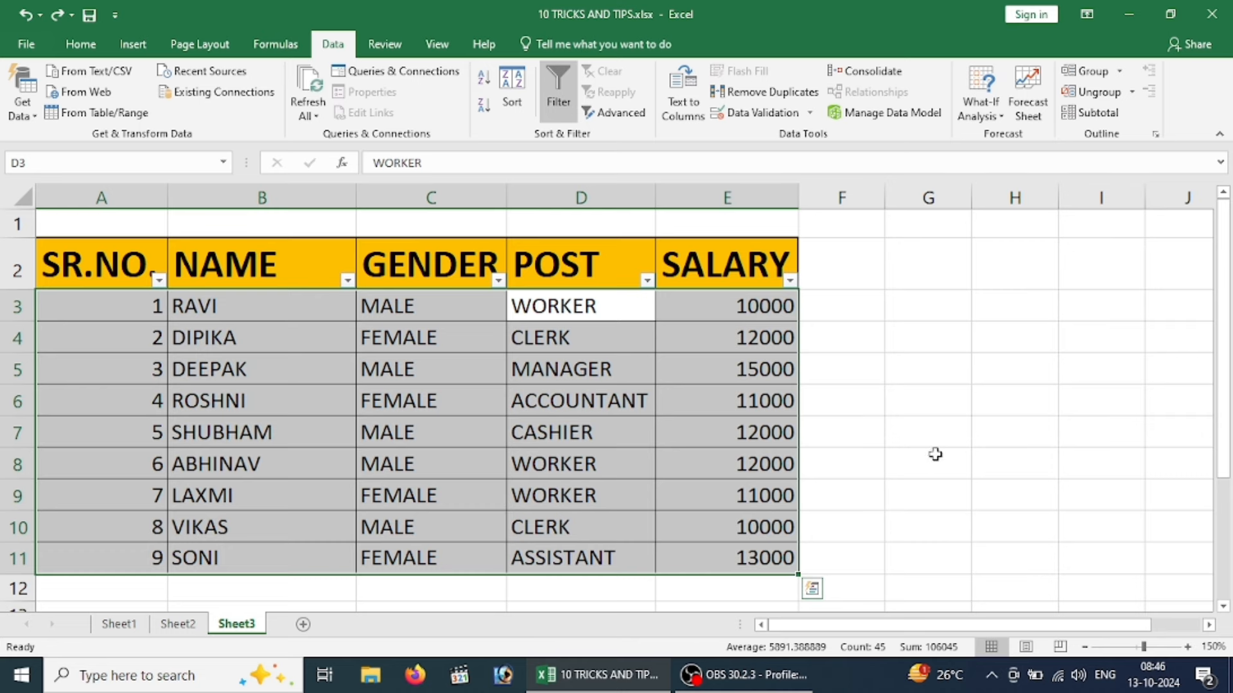
{"action": "left_click", "coordinate": [955, 446]}
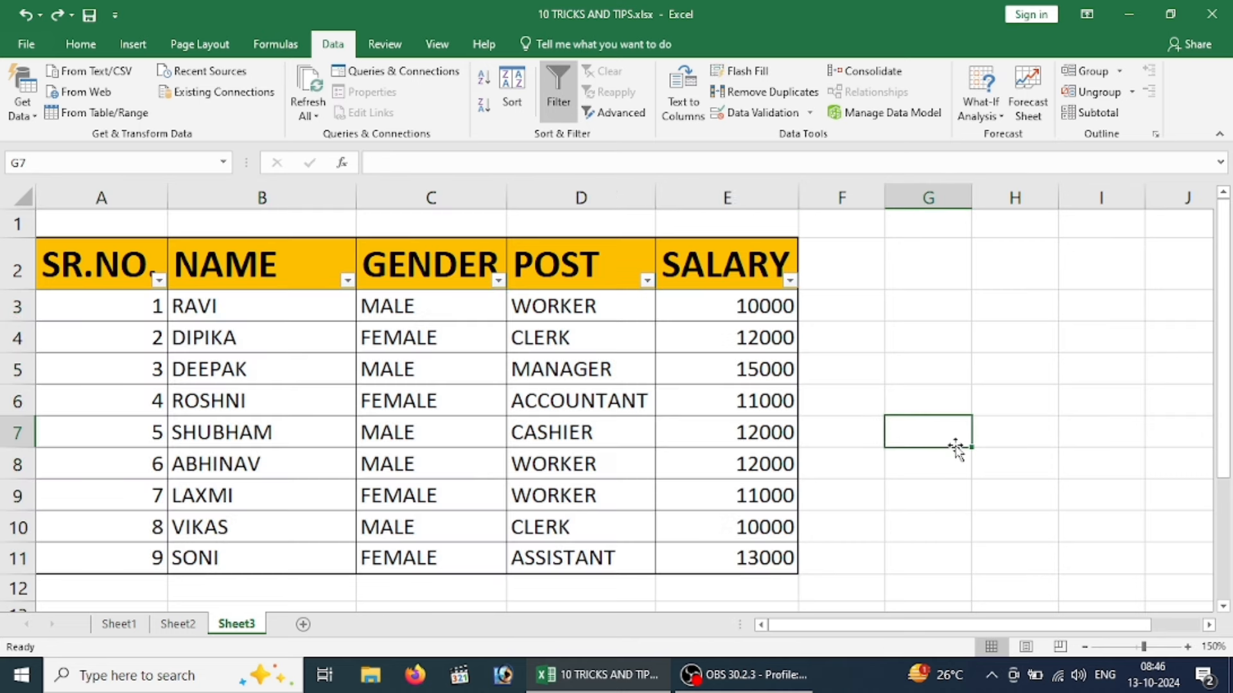
{"action": "left_click", "coordinate": [375, 356]}
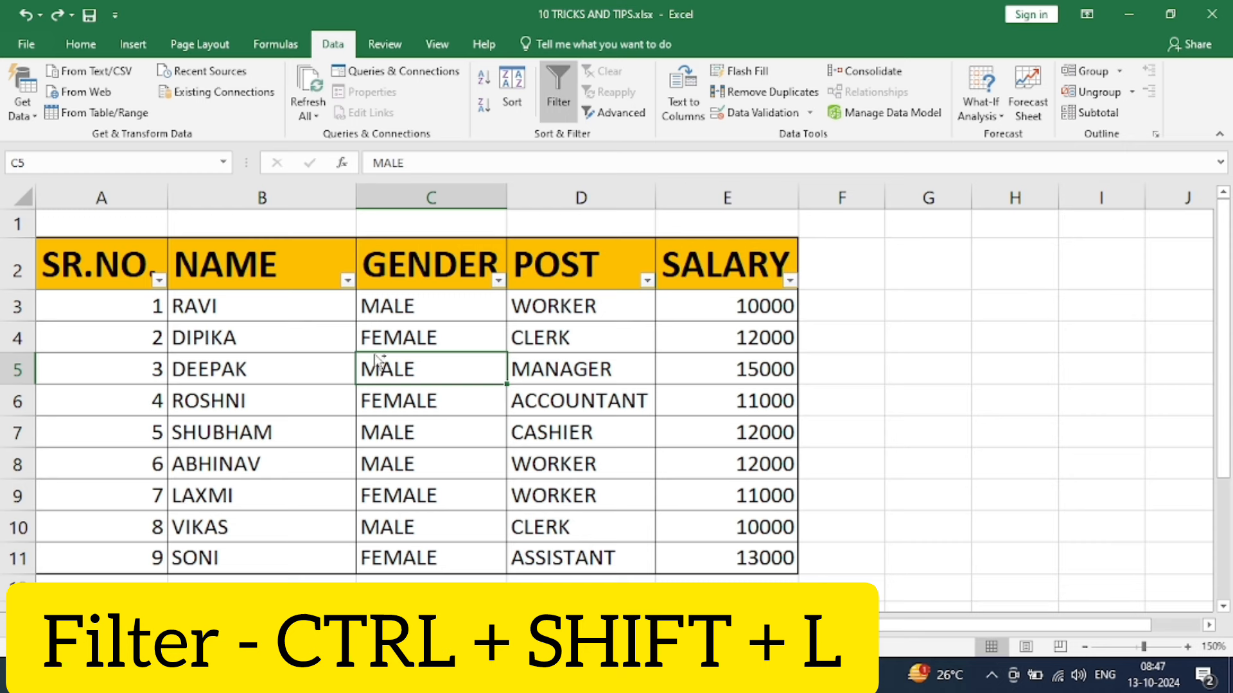
{"action": "key", "text": "ctrl+shift+l"}
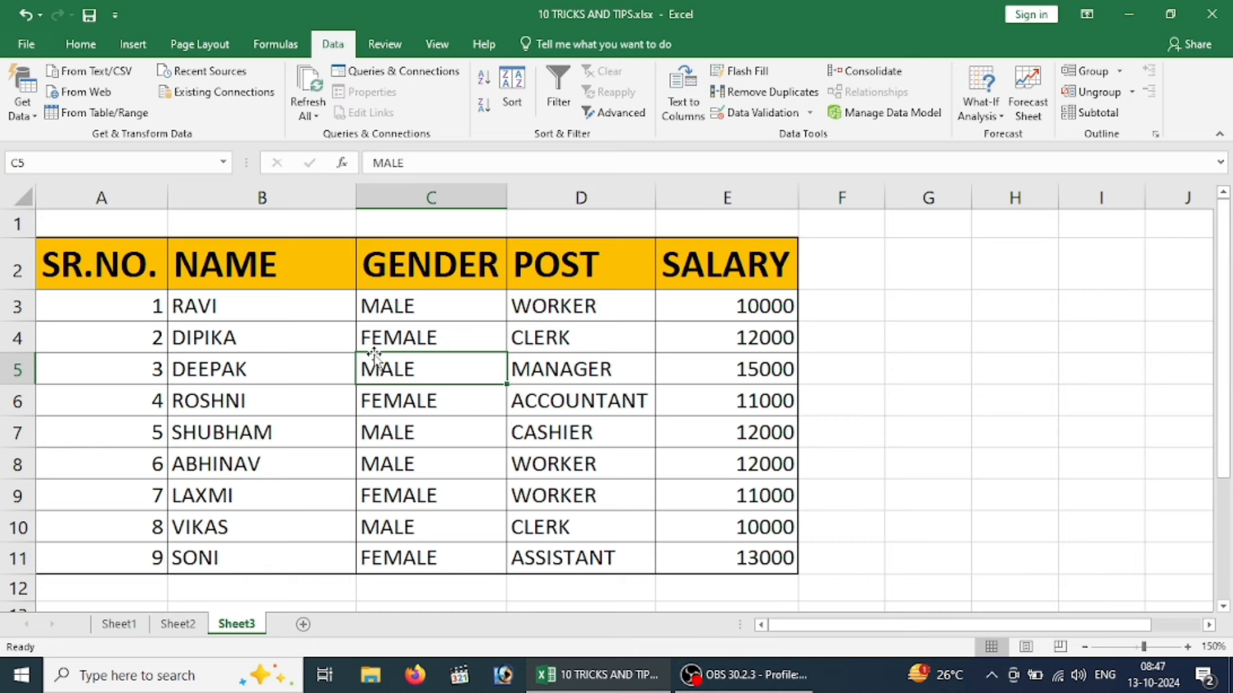
Copy the second NAME and GENDER table on Sheet1 from F2:G11 to J2:K11.
{"action": "left_click", "coordinate": [184, 628]}
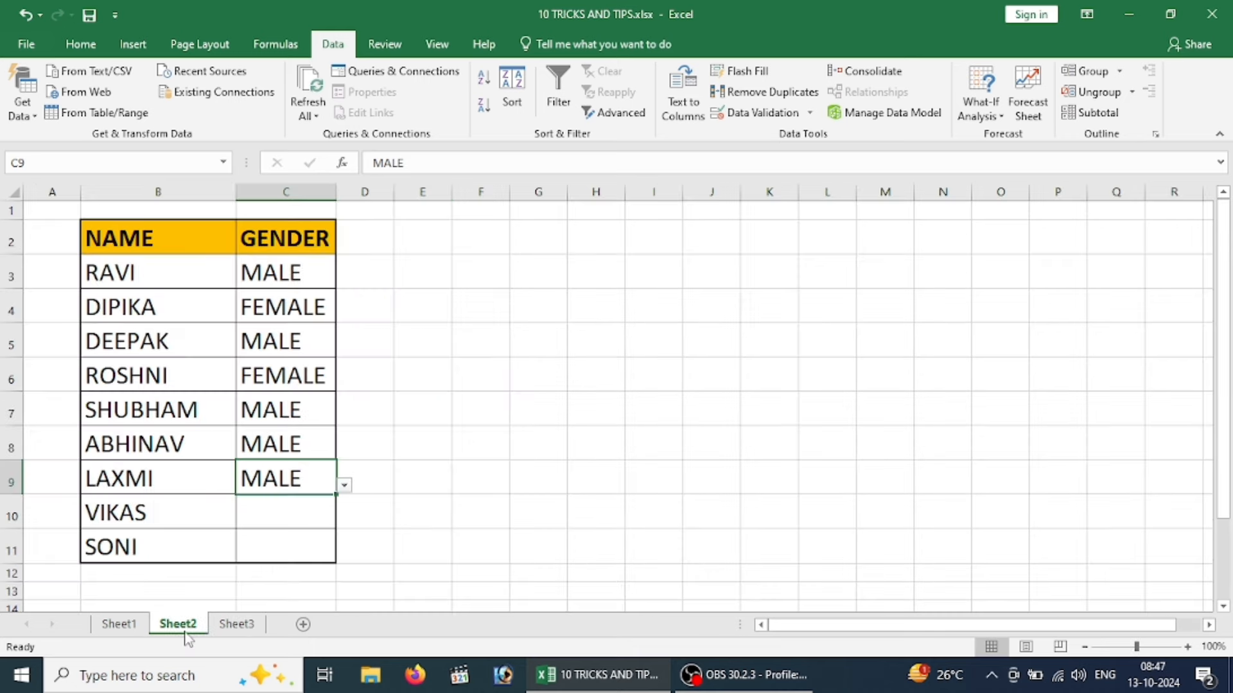
{"action": "left_click", "coordinate": [127, 628]}
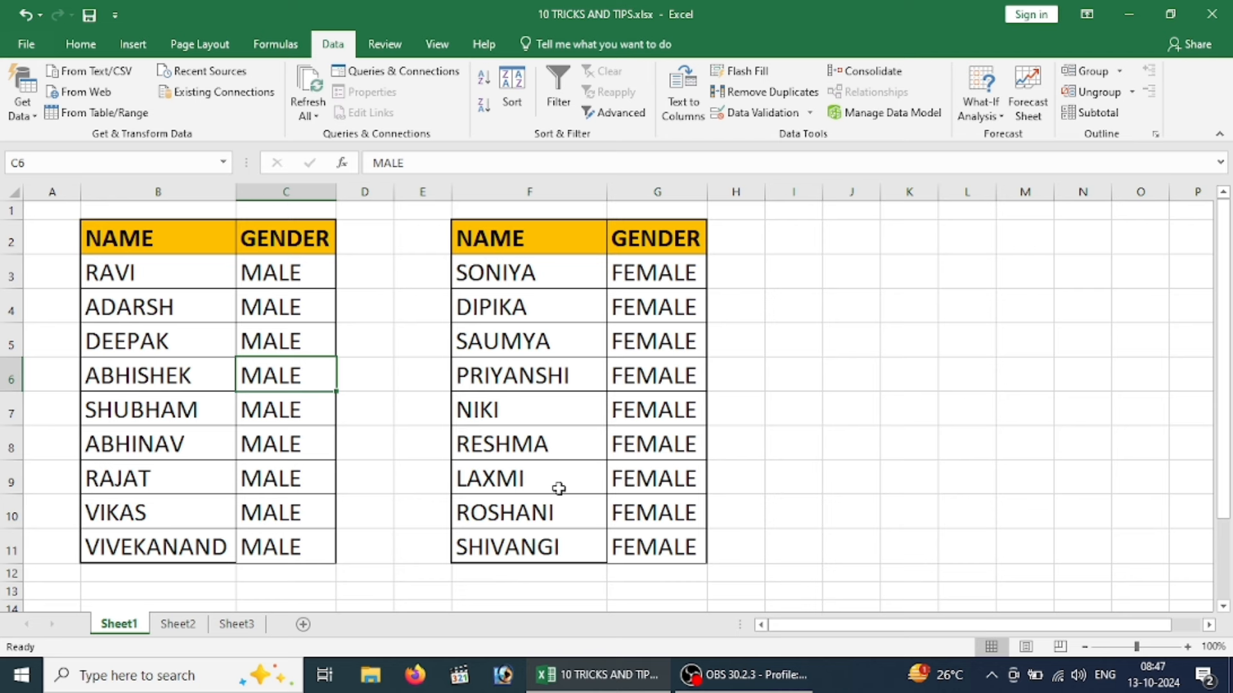
{"action": "left_click", "coordinate": [511, 232]}
{"action": "left_click_drag", "start_coordinate": [511, 232], "coordinate": [622, 548]}
{"action": "left_click", "coordinate": [551, 240]}
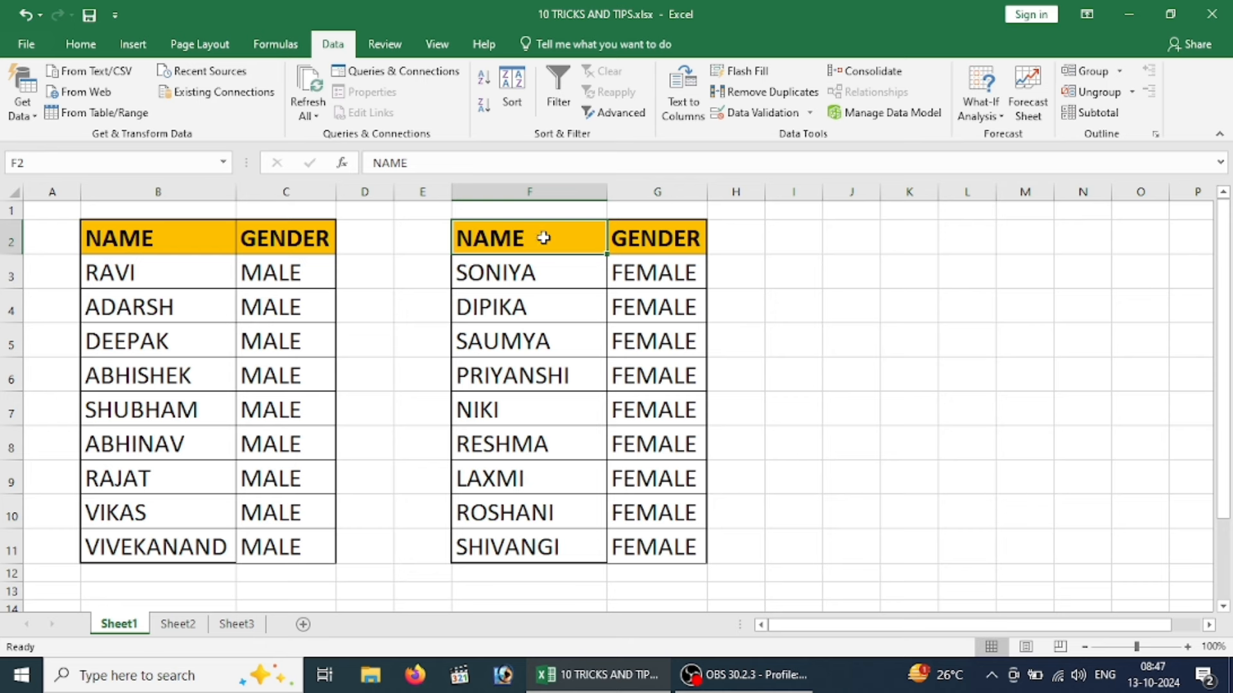
{"action": "mouse_move", "coordinate": [544, 238]}
{"action": "left_mouse_down"}
{"action": "mouse_move", "coordinate": [664, 443]}
{"action": "mouse_move", "coordinate": [668, 545]}
{"action": "left_mouse_up"}
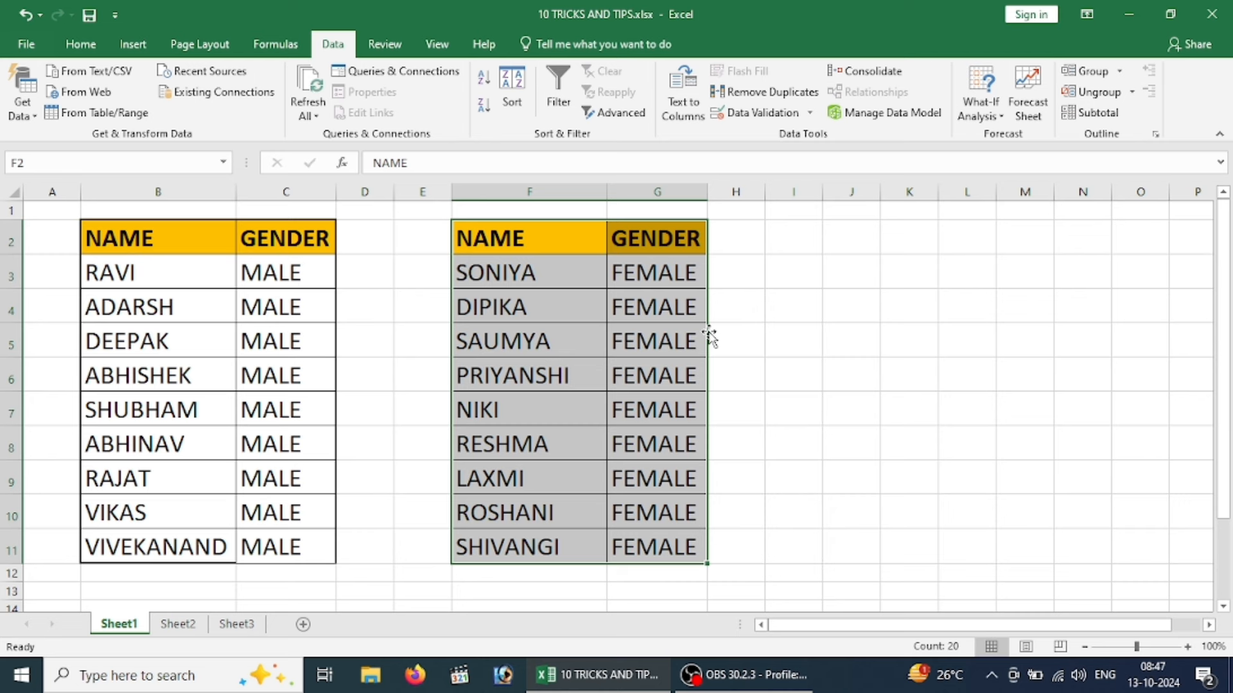
{"action": "left_click_drag", "start_coordinate": [709, 335], "coordinate": [711, 340]}
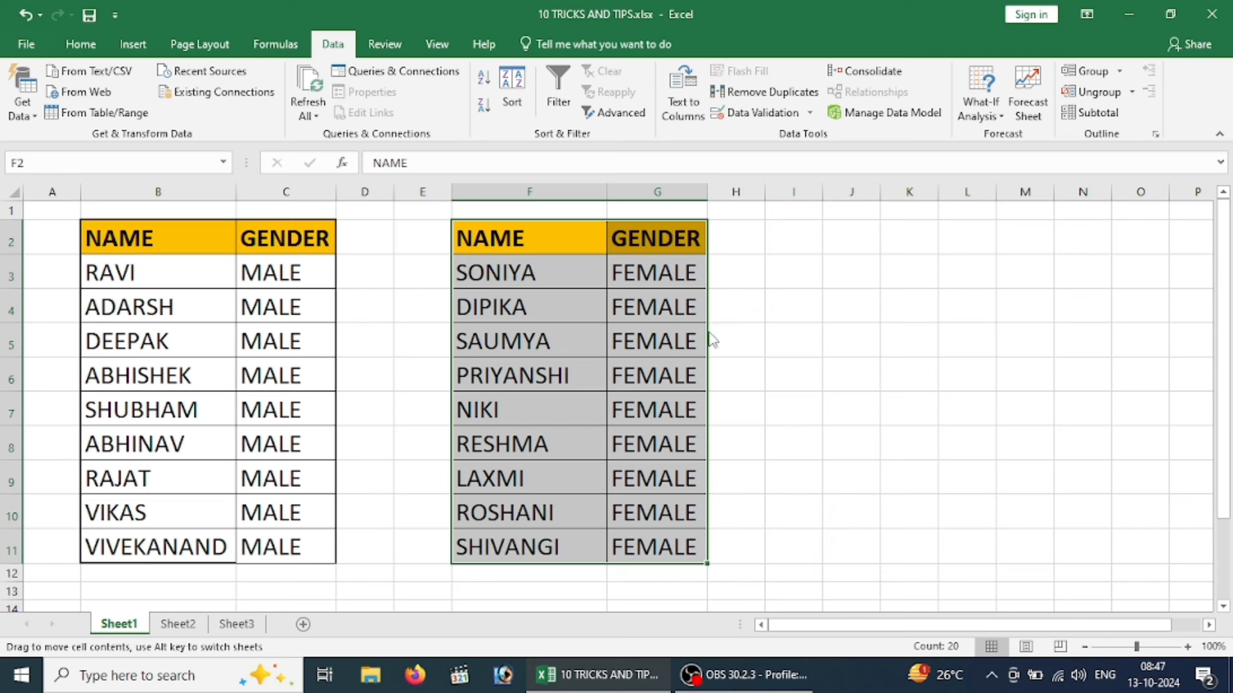
{"action": "left_click_drag", "start_coordinate": [711, 340], "coordinate": [710, 335]}
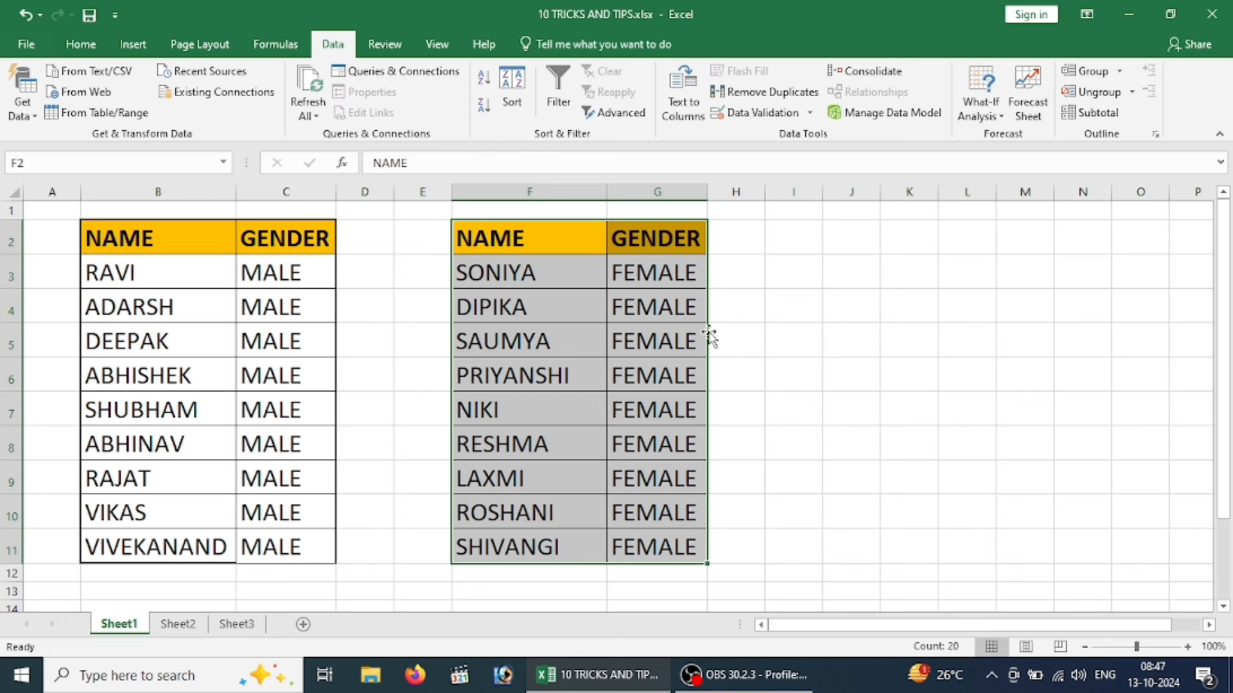
{"action": "left_click_drag", "start_coordinate": [712, 338], "coordinate": [888, 335]}
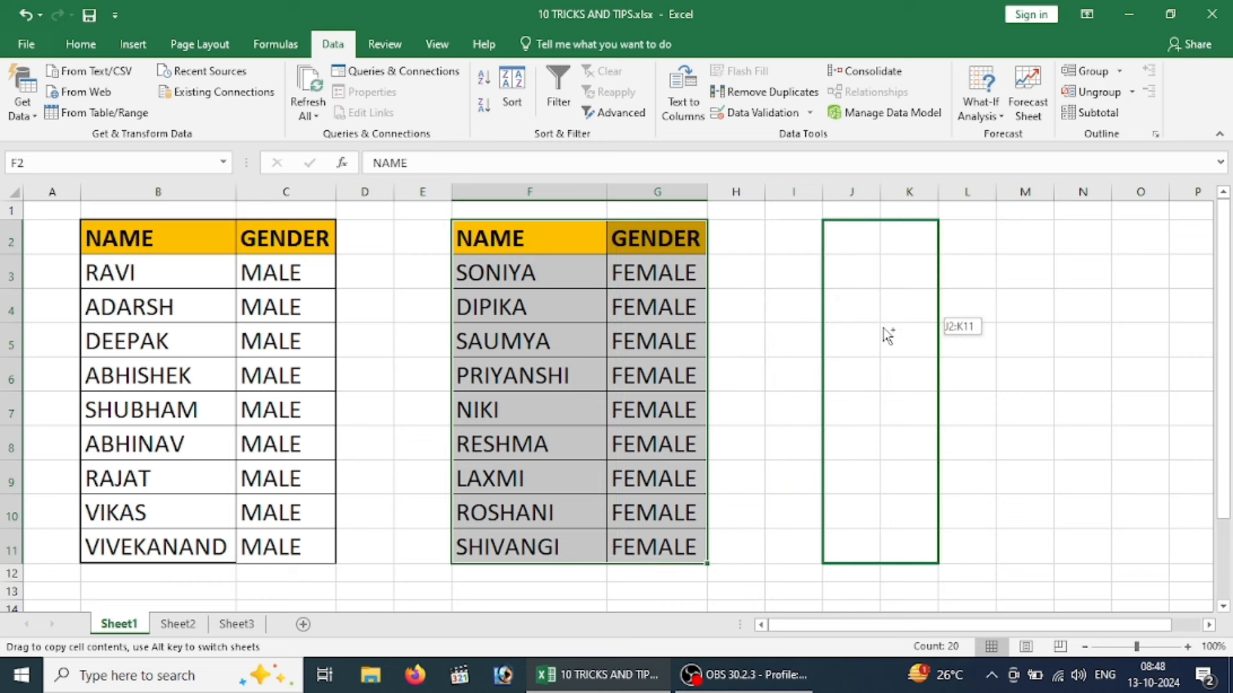
{"action": "left_click_drag", "start_coordinate": [887, 334], "coordinate": [883, 329]}
Auto-fit the widths of columns J and K to the copied table.
{"action": "double_click", "coordinate": [878, 188]}
{"action": "left_click_drag", "start_coordinate": [1006, 194], "coordinate": [1008, 195]}
{"action": "double_click", "coordinate": [1009, 194]}
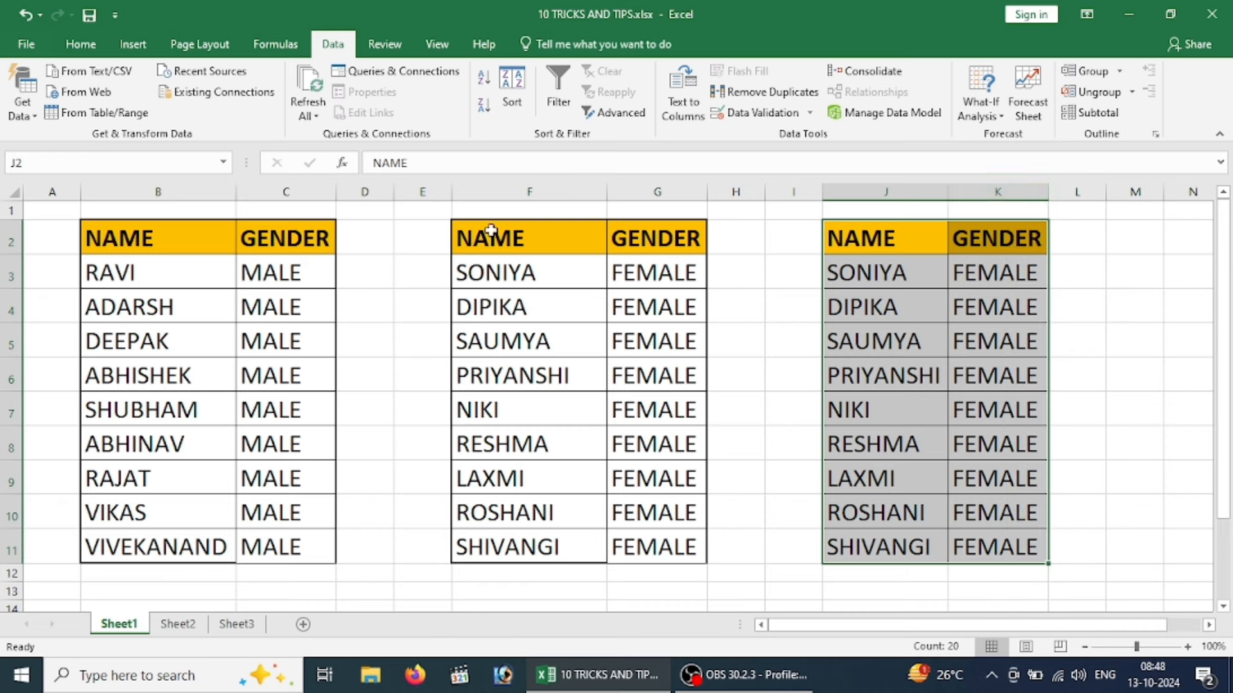
Copy the table in F2:G11 to M2:N11 and widen columns M and N for its text.
{"action": "left_click_drag", "start_coordinate": [486, 238], "coordinate": [664, 547]}
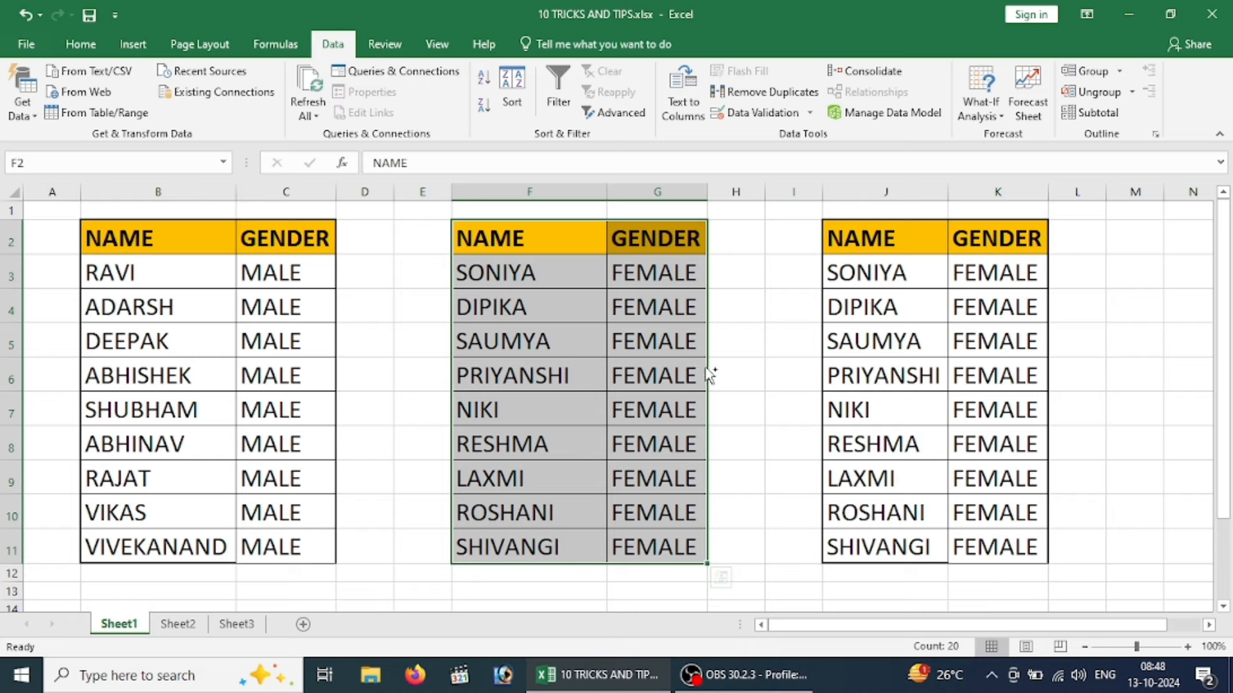
{"action": "left_click_drag", "start_coordinate": [709, 376], "coordinate": [1193, 377]}
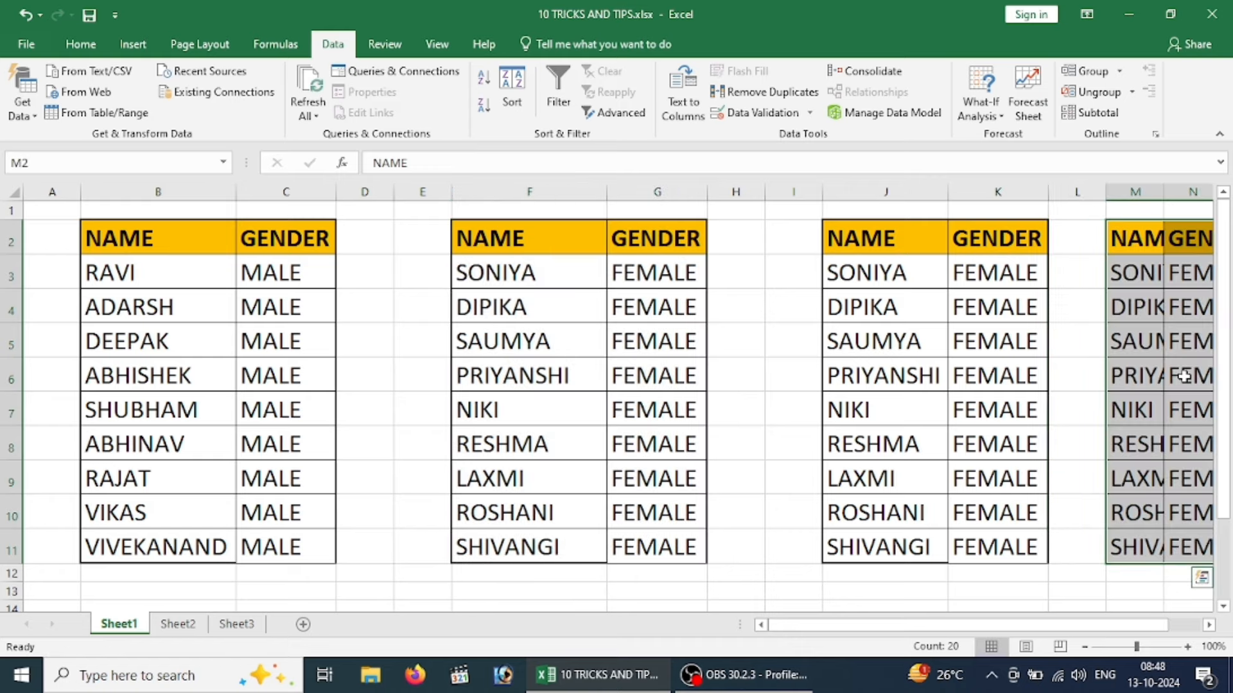
{"action": "left_click_drag", "start_coordinate": [925, 628], "coordinate": [1027, 632]}
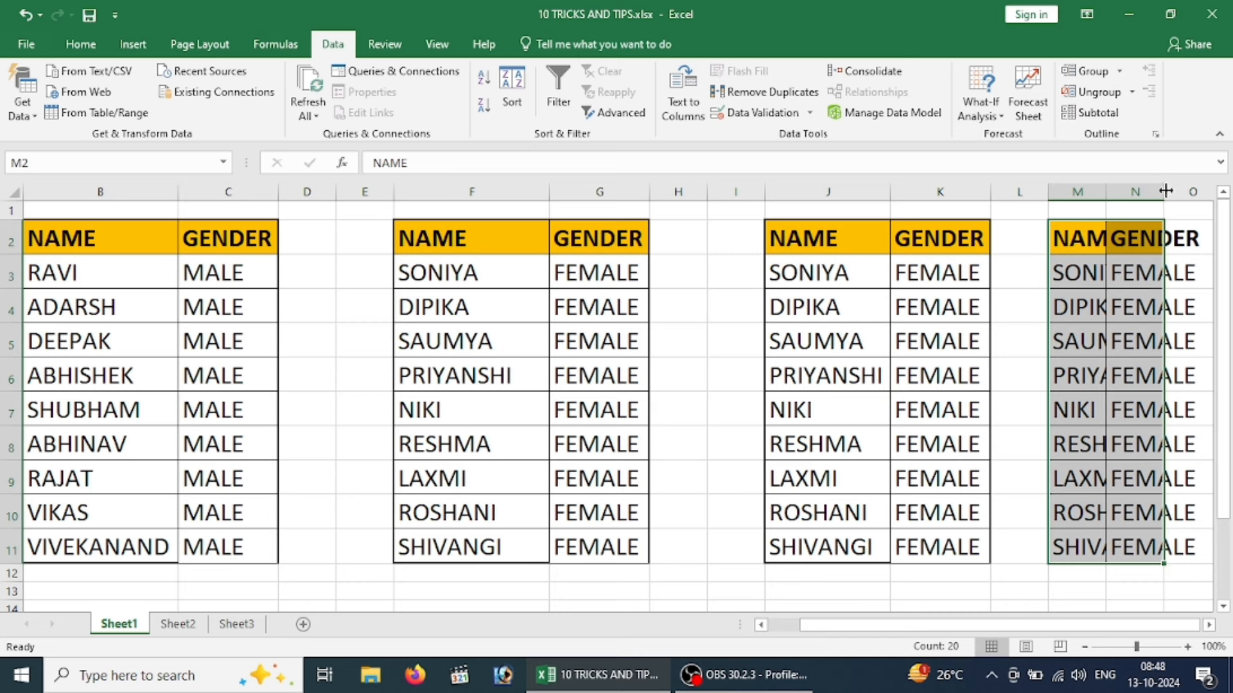
{"action": "left_click_drag", "start_coordinate": [1163, 190], "coordinate": [1210, 203]}
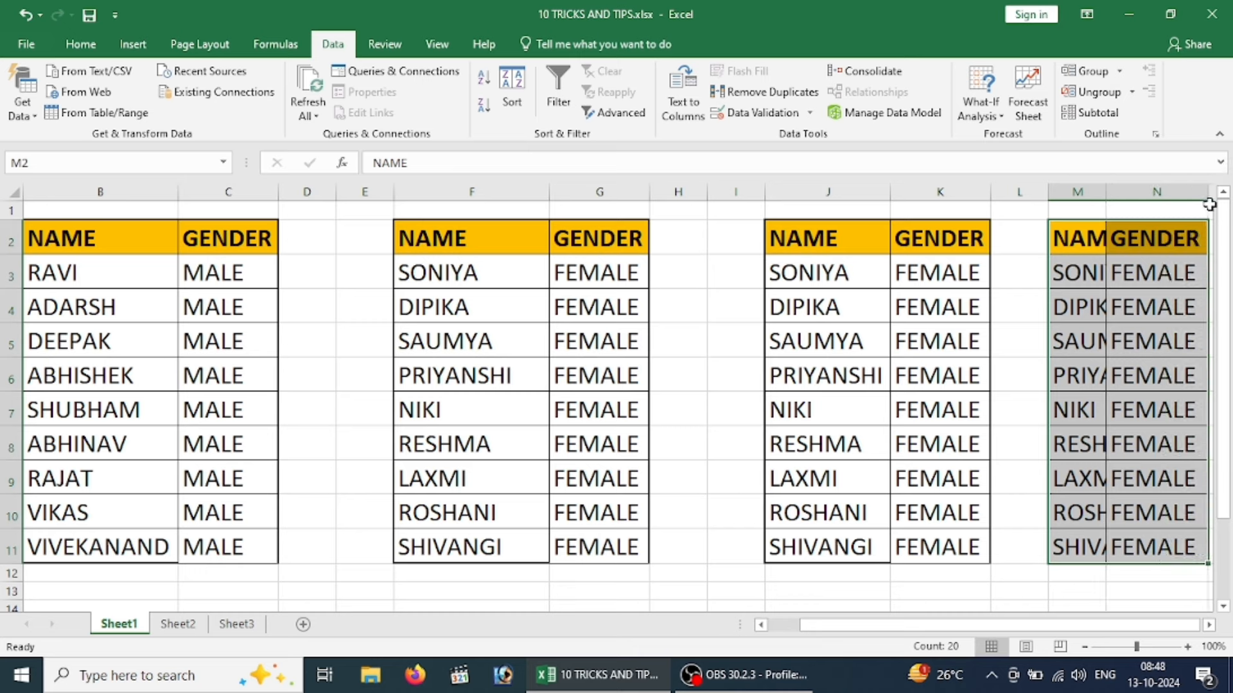
{"action": "left_click_drag", "start_coordinate": [1109, 191], "coordinate": [1154, 191]}
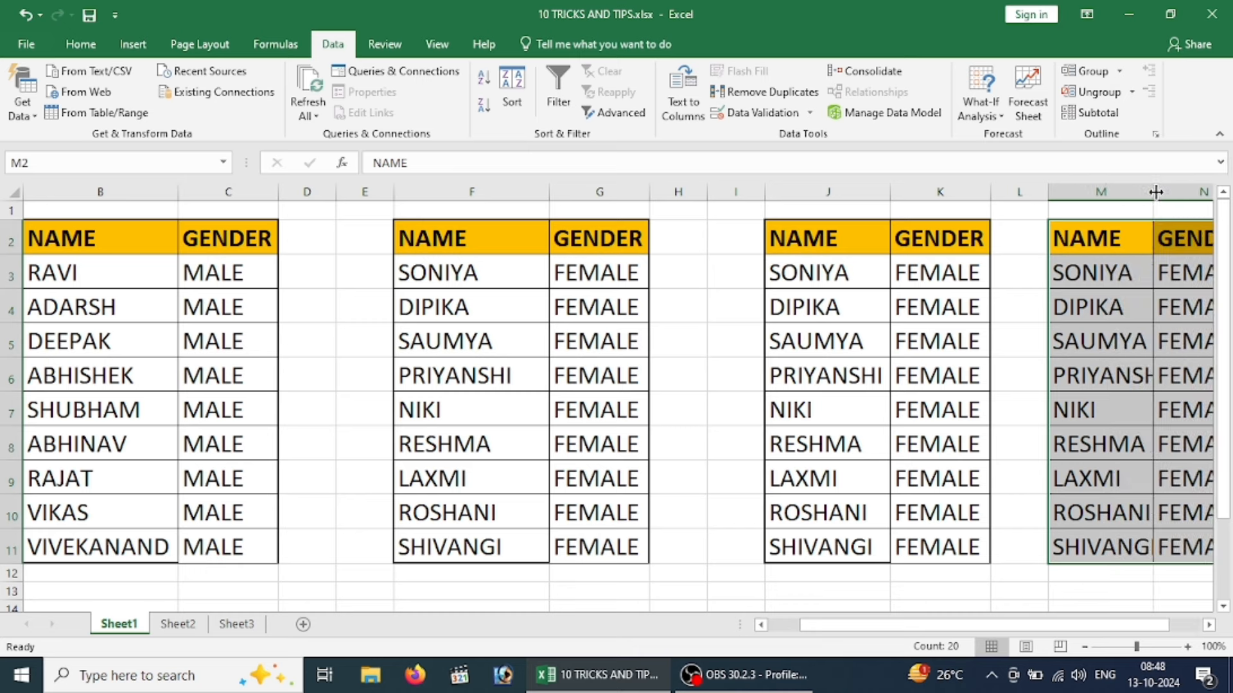
{"action": "left_click", "coordinate": [1091, 341]}
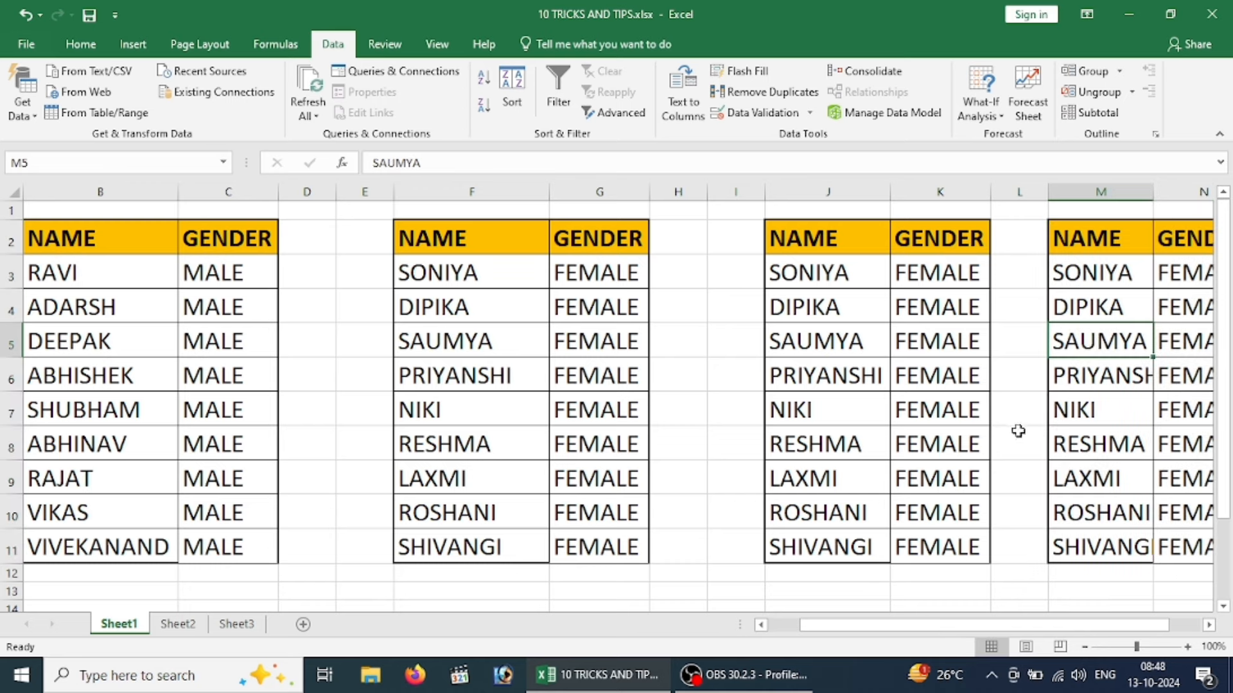
Add the label GRAND TOTAL in D12 below the salary table on Sheet3.
{"action": "left_click", "coordinate": [243, 625]}
{"action": "left_click", "coordinate": [298, 500]}
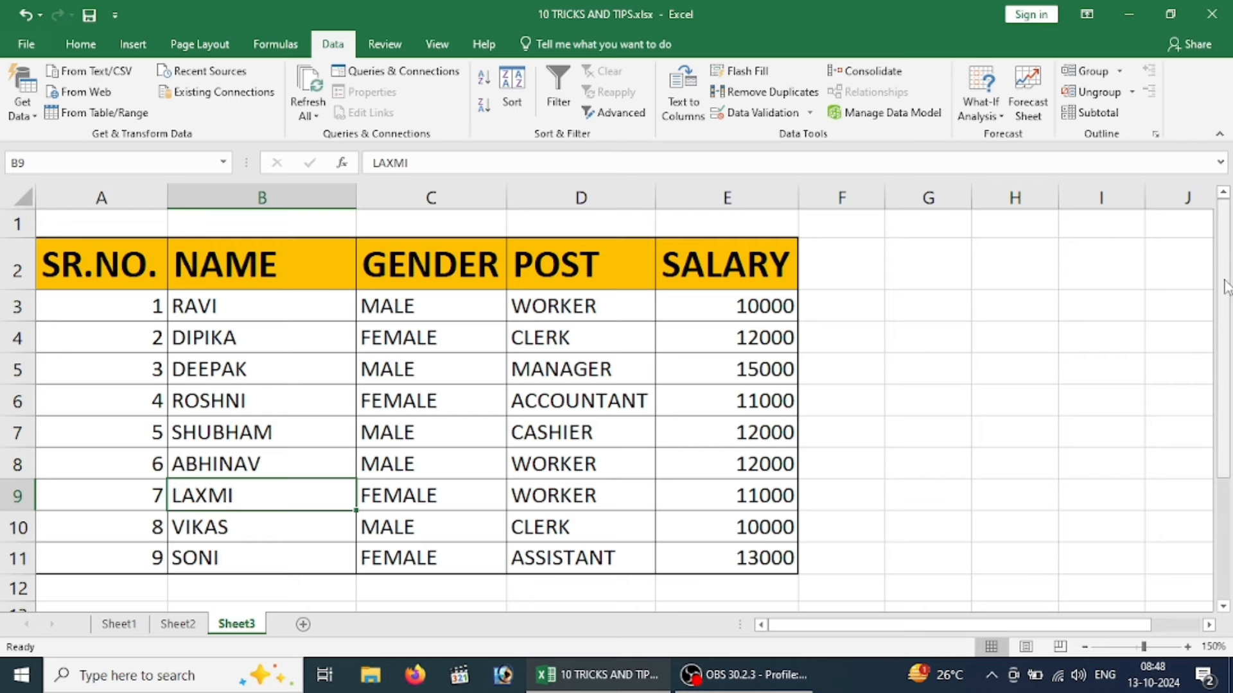
{"action": "left_click_drag", "start_coordinate": [1226, 286], "coordinate": [1227, 327]}
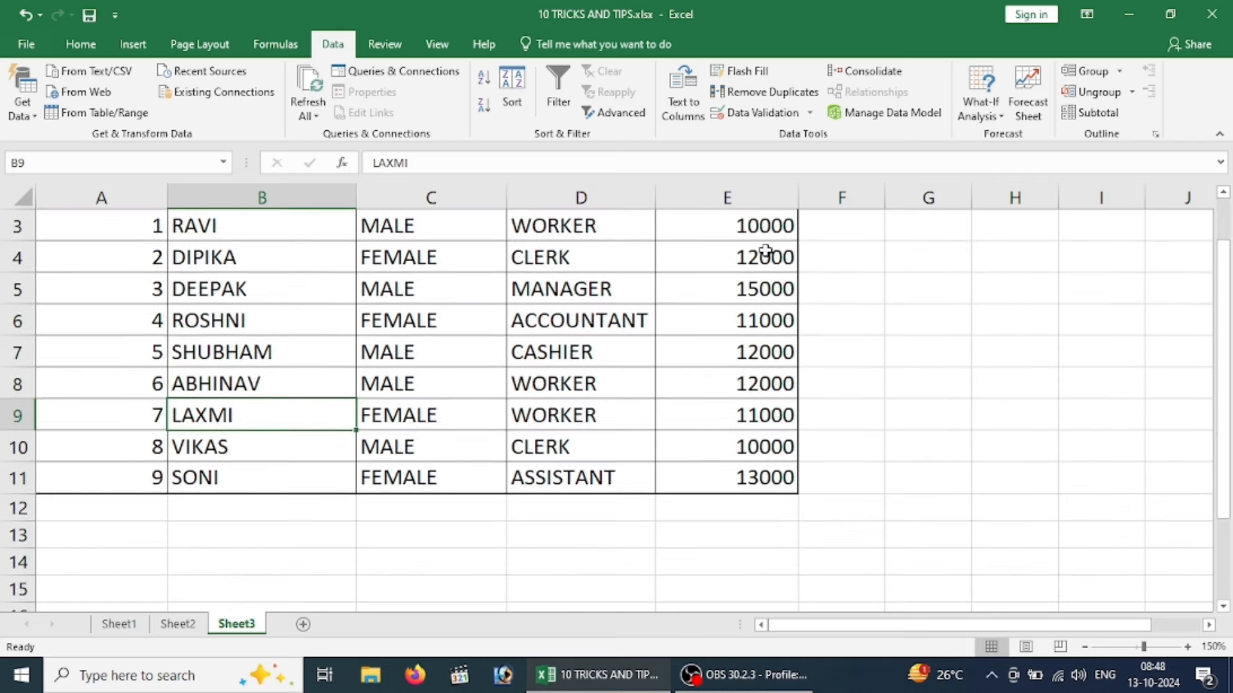
{"action": "left_click_drag", "start_coordinate": [750, 225], "coordinate": [730, 481]}
{"action": "left_click", "coordinate": [599, 512]}
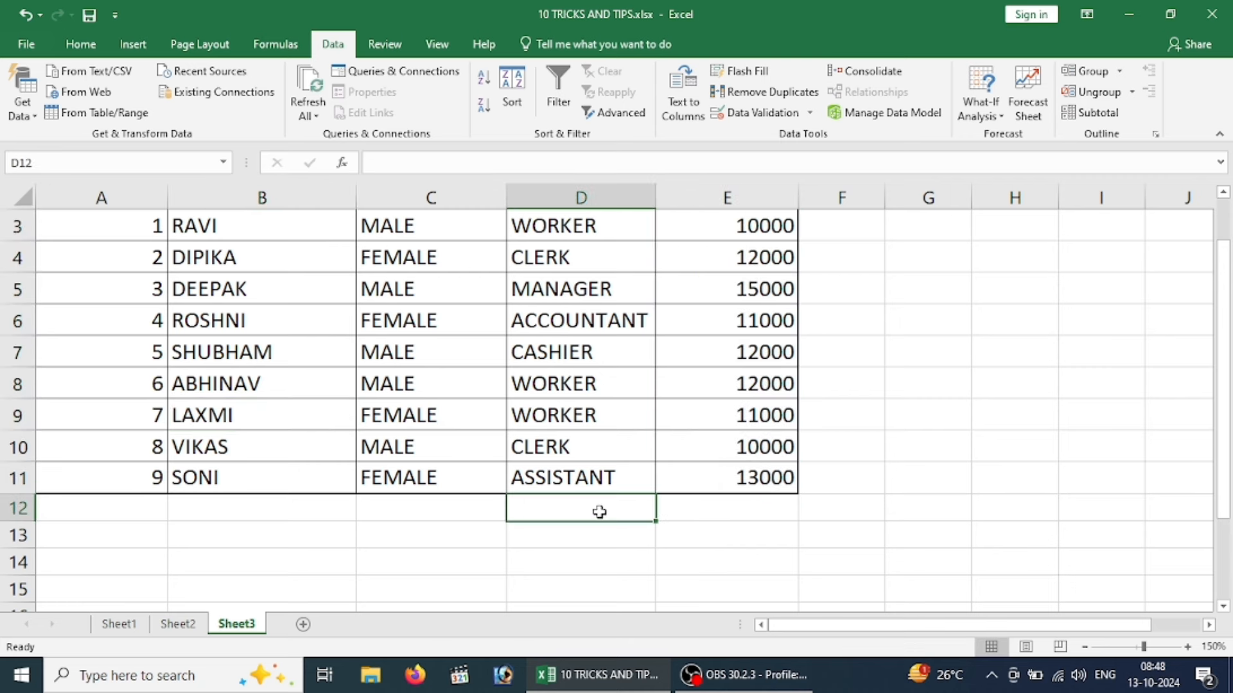
{"action": "type", "text": "GRAND TOTAL"}
{"action": "key", "text": "Return"}
Total the salaries by applying AutoSum to the selection E3:E12, and delete the total from E12.
{"action": "left_click", "coordinate": [726, 507]}
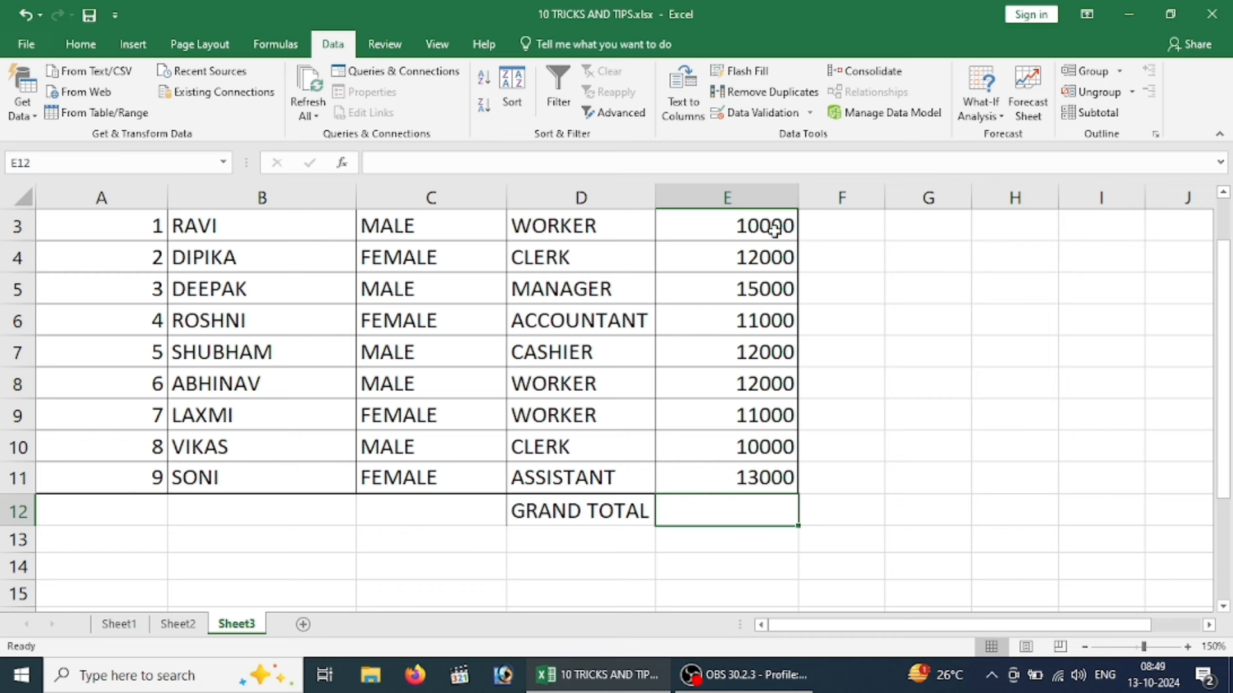
{"action": "left_click_drag", "start_coordinate": [755, 218], "coordinate": [747, 508]}
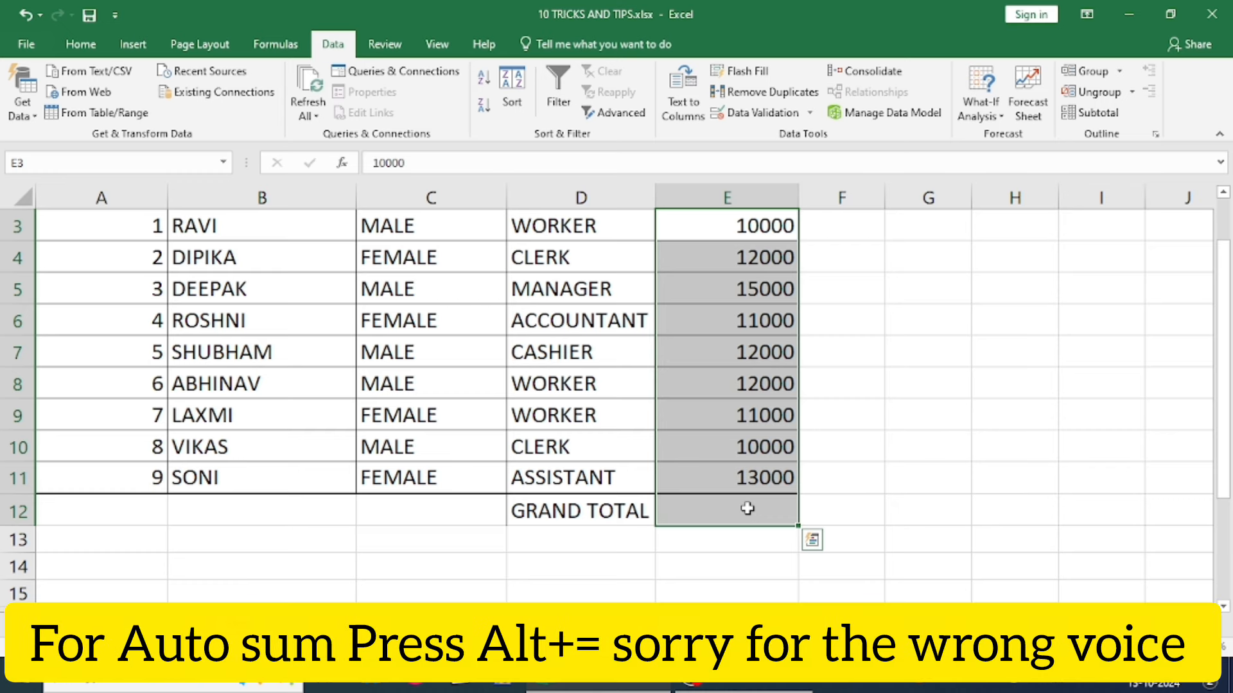
{"action": "key", "text": "alt+equal"}
{"action": "left_click", "coordinate": [730, 522]}
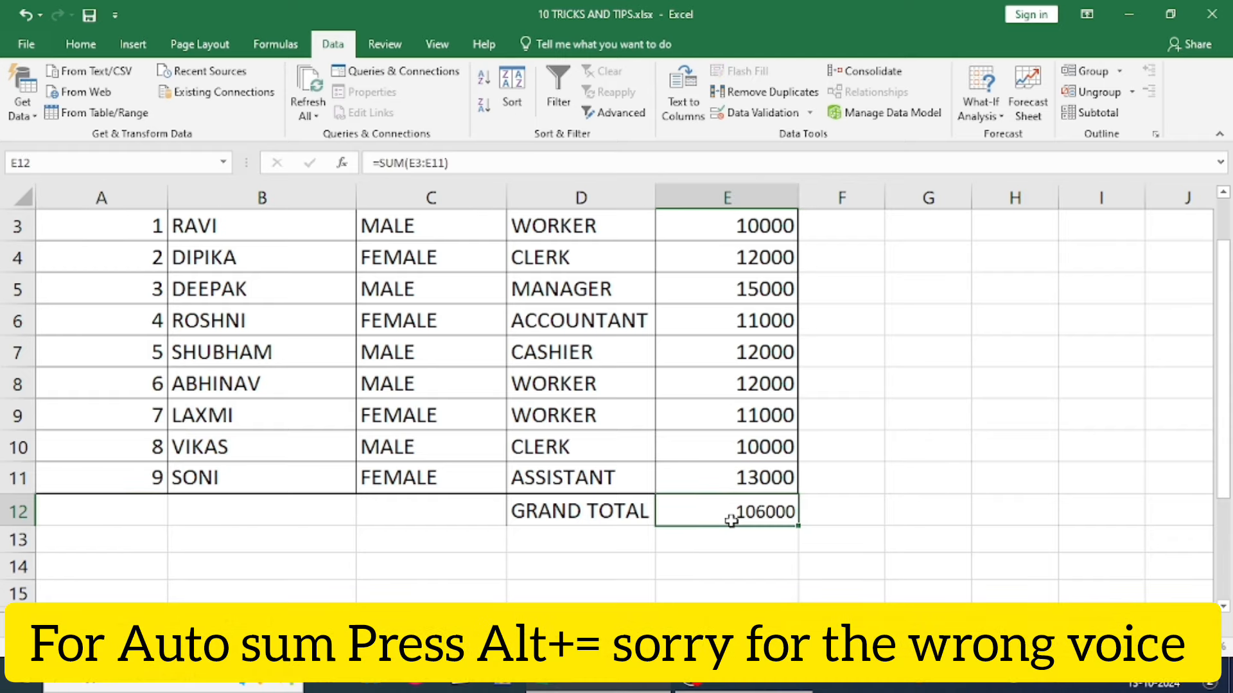
{"action": "key", "text": "Delete"}
{"action": "left_click", "coordinate": [955, 428]}
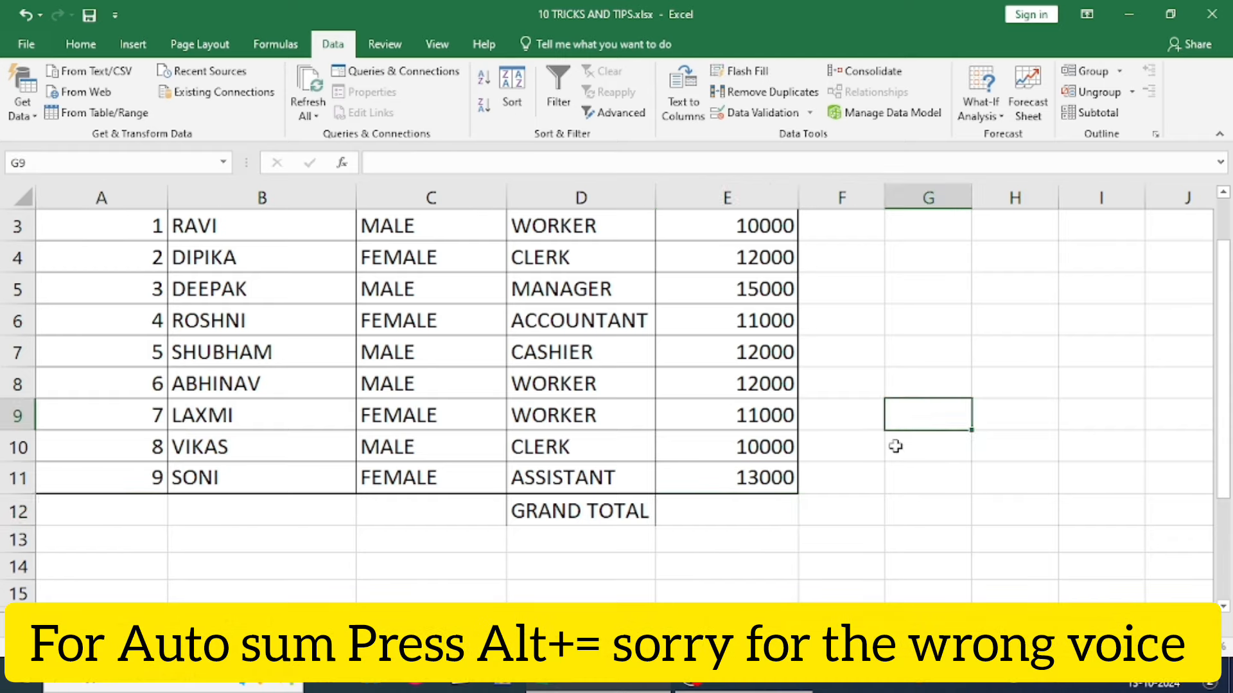
Apply AutoSum to only the salary values E3:E11, and undo the resulting total.
{"action": "left_click_drag", "start_coordinate": [744, 226], "coordinate": [749, 472]}
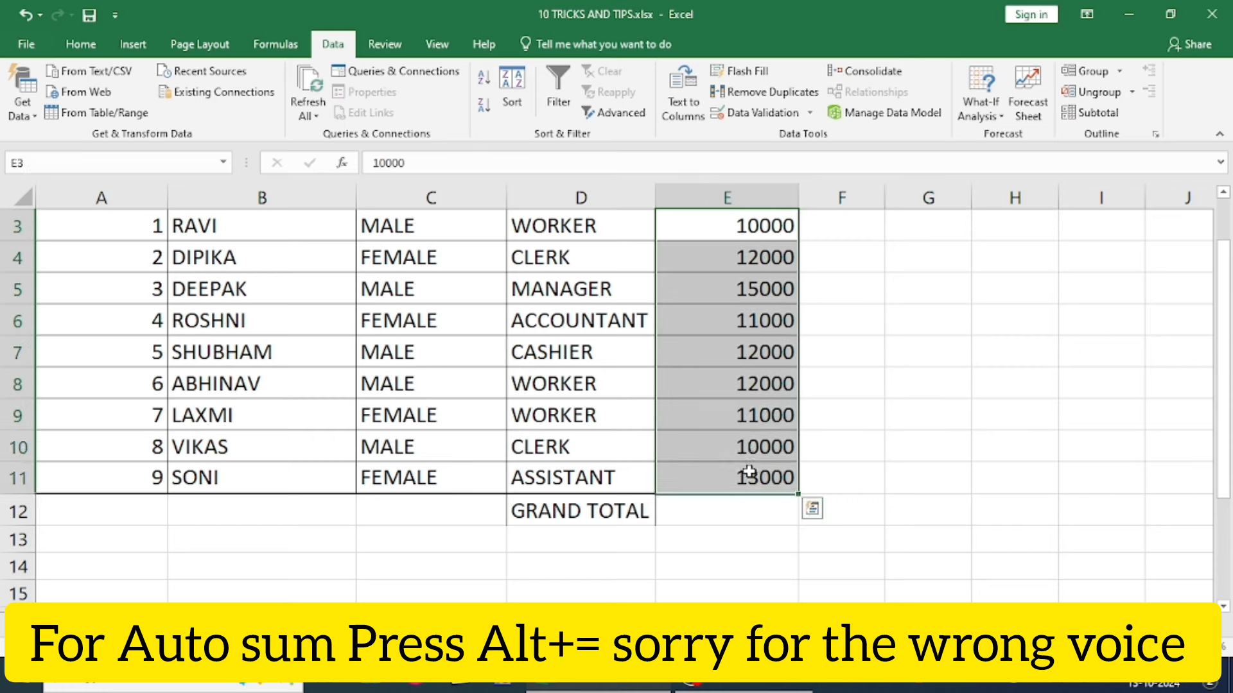
{"action": "key", "text": "alt+equal"}
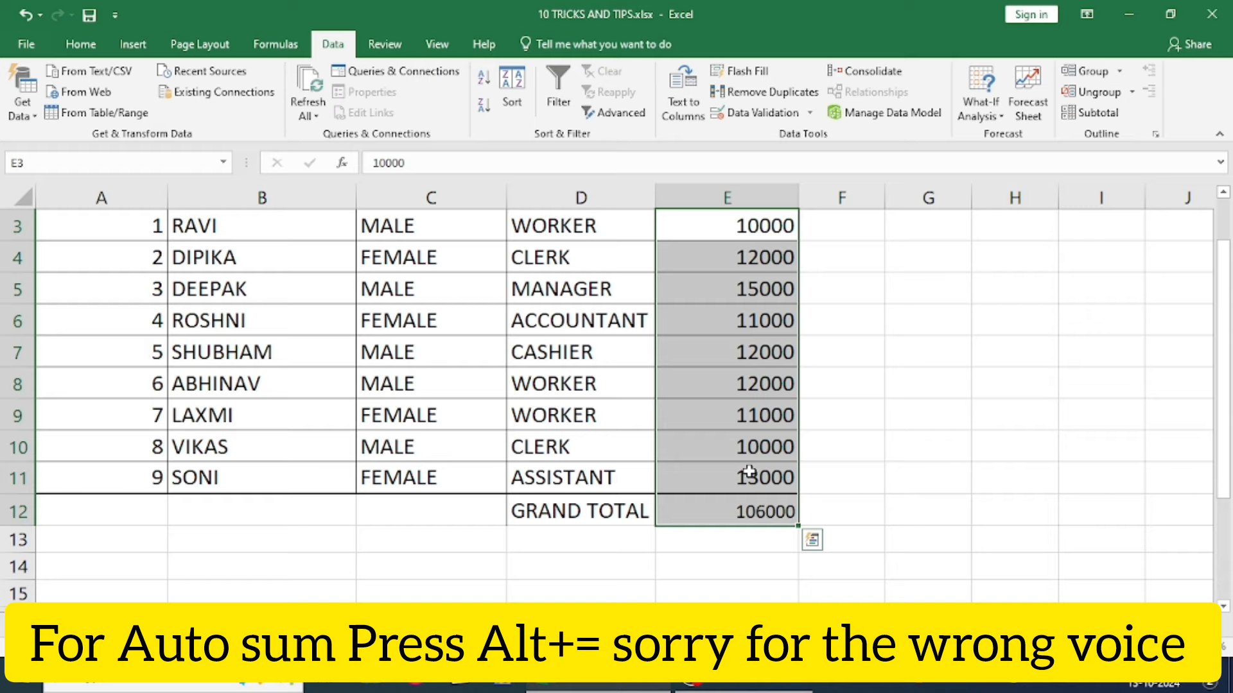
{"action": "key", "text": "ctrl+z"}
Enter the AutoSum formula =SUM(E3:E11) directly in the empty cell E12, and clear that cell.
{"action": "left_click", "coordinate": [775, 504]}
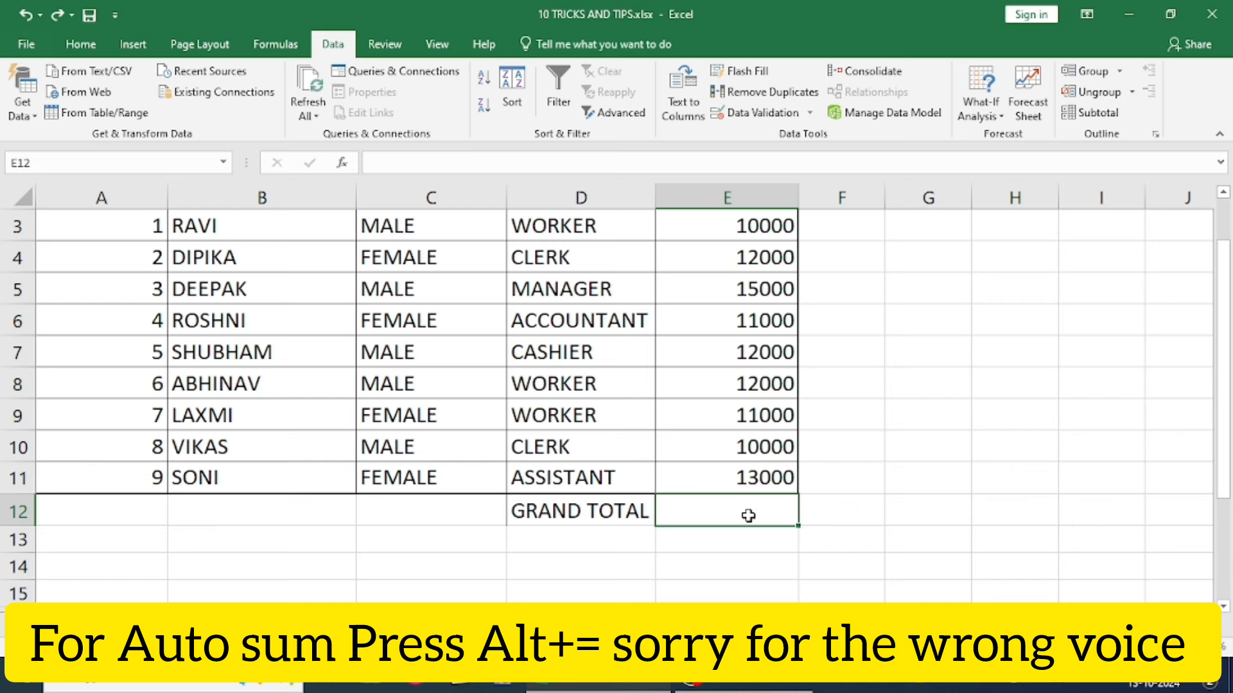
{"action": "key", "text": "alt+equal"}
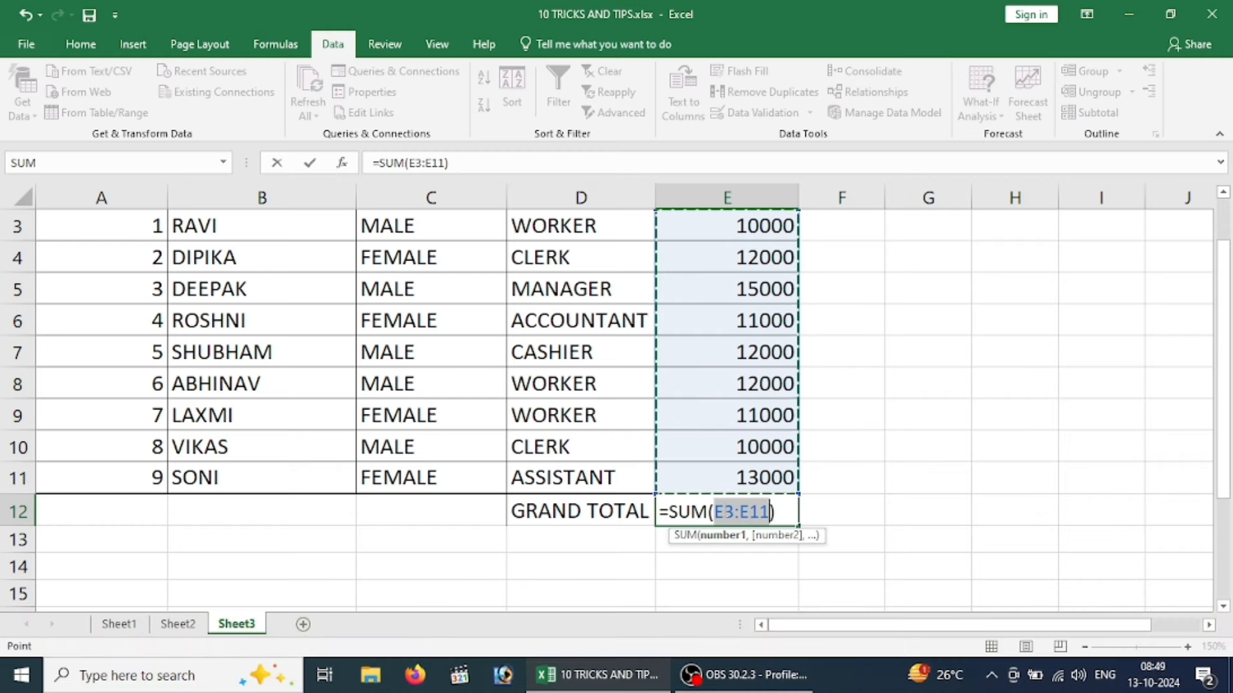
{"action": "key", "text": "Return"}
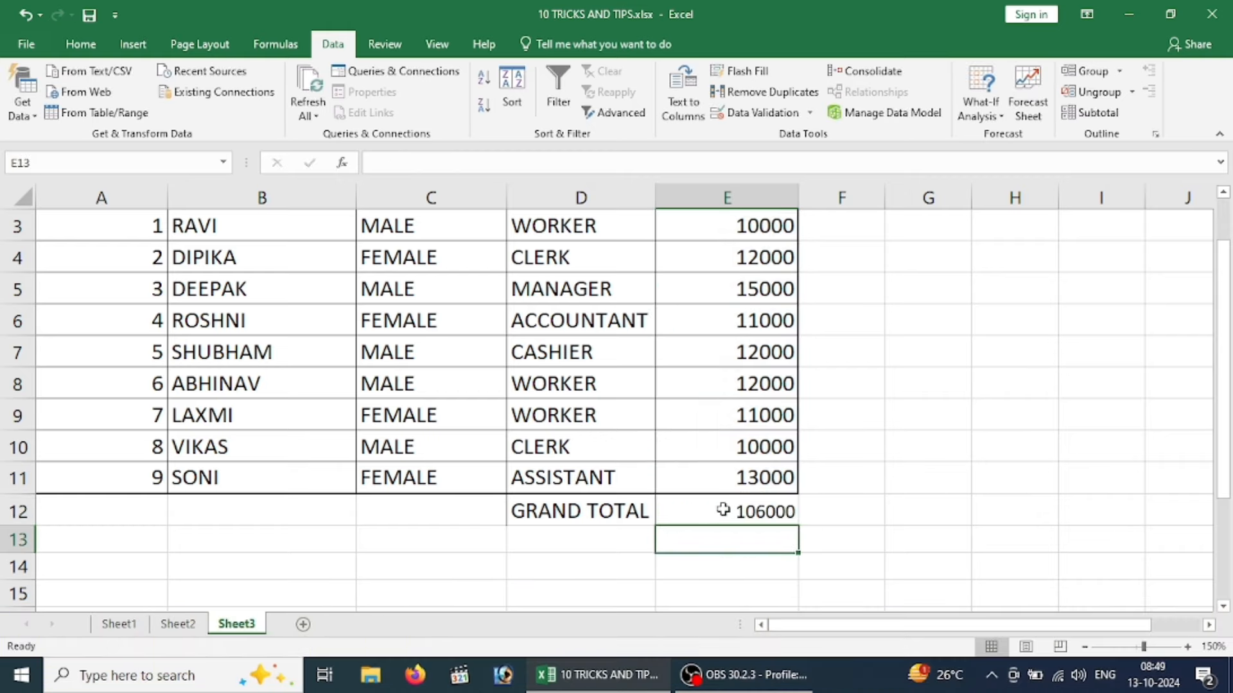
{"action": "left_click", "coordinate": [723, 509]}
{"action": "key", "text": "Delete"}
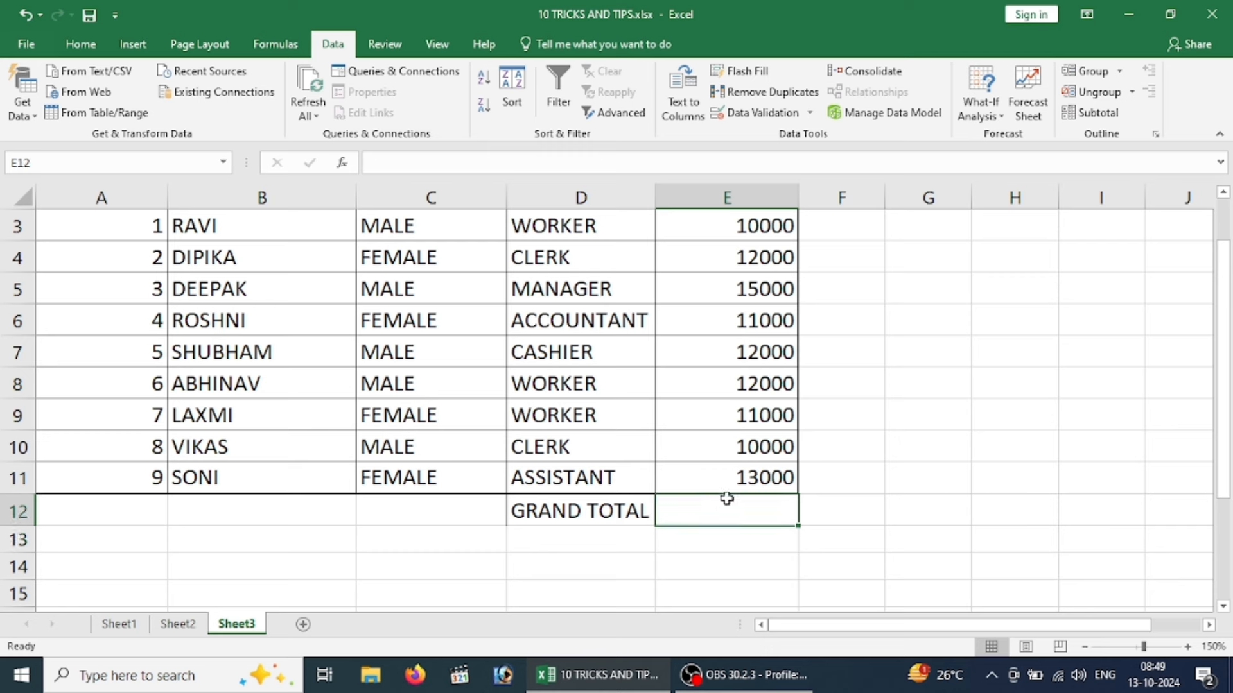
Total the salaries in E12 with AutoSum over E3:E11, and delete the result.
{"action": "left_click", "coordinate": [97, 51]}
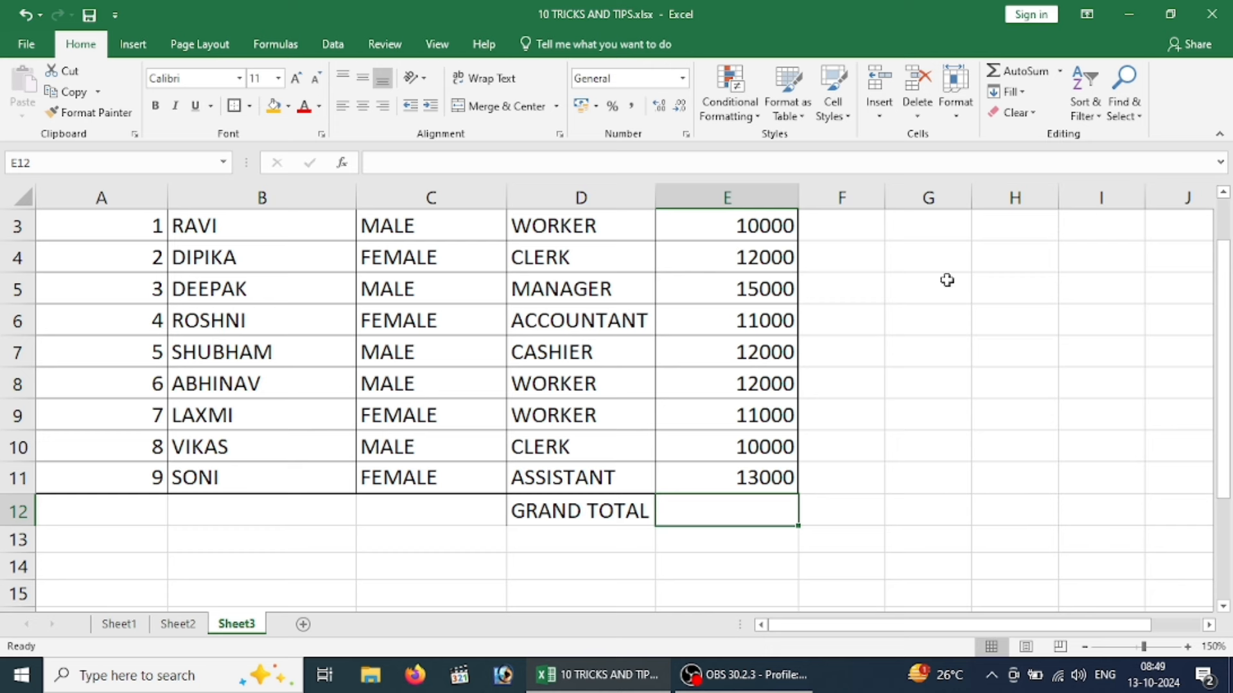
{"action": "left_click", "coordinate": [1005, 72]}
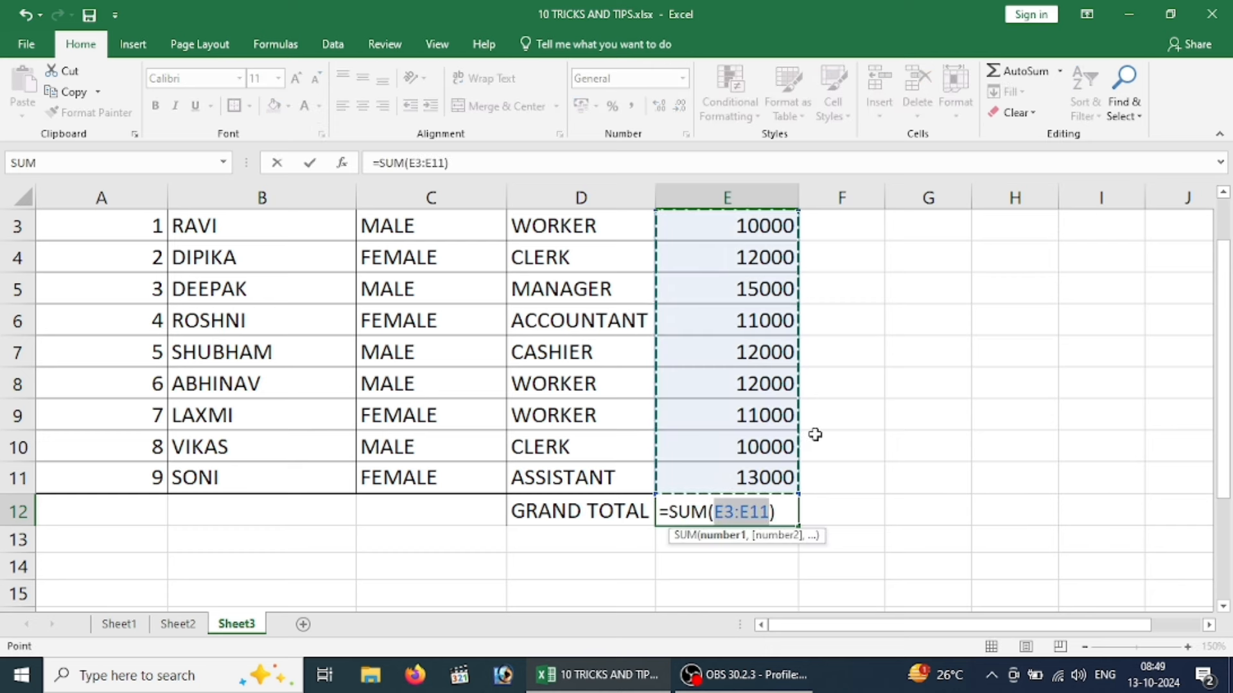
{"action": "key", "text": "Return"}
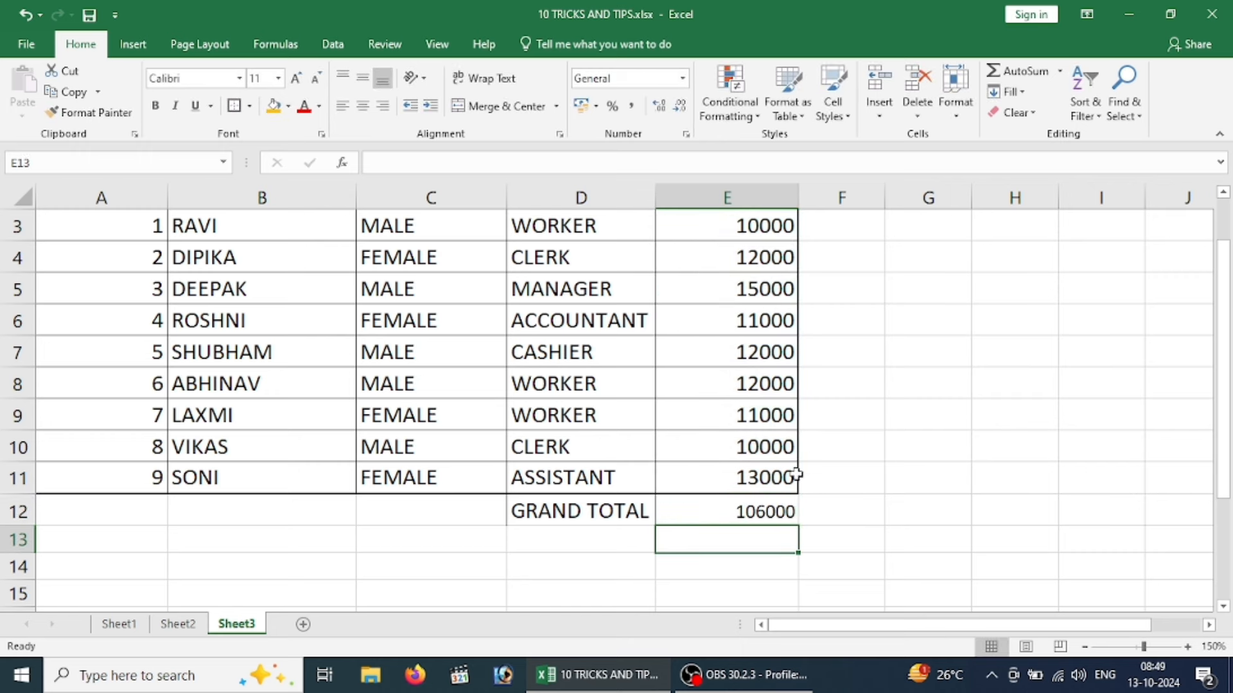
{"action": "left_click", "coordinate": [754, 502]}
{"action": "key", "text": "Delete"}
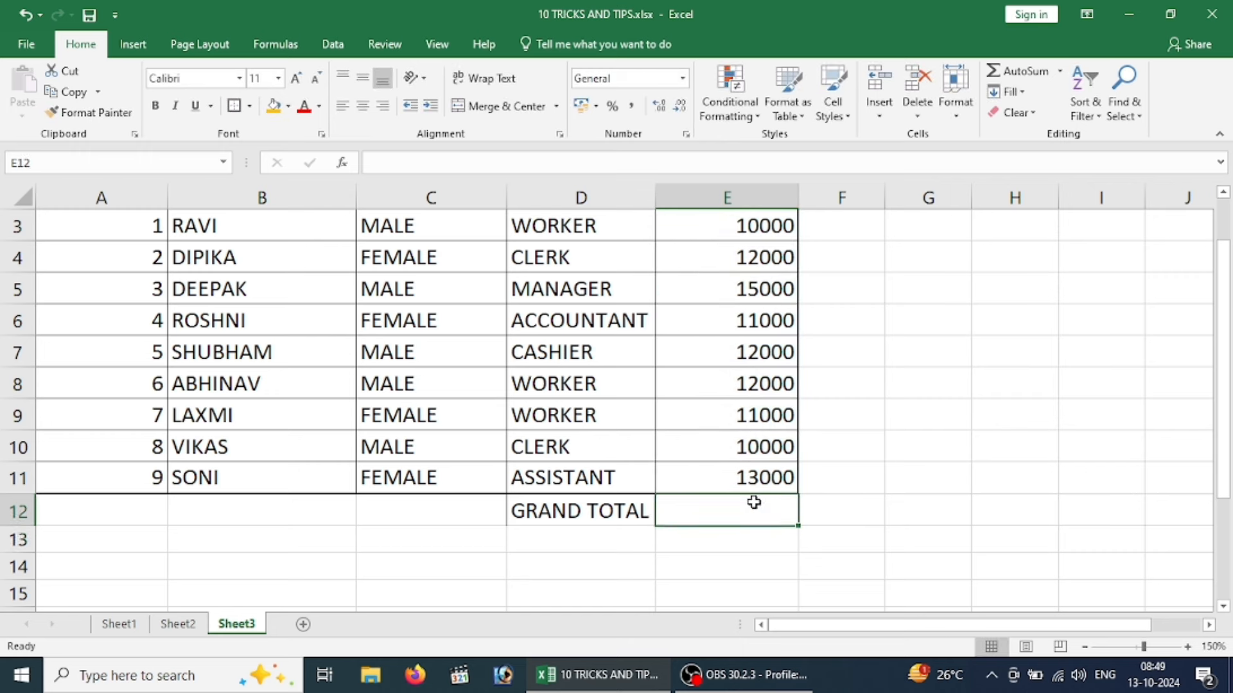
Enter a SUM formula in E12 with the salary cells E3:E11 selected as its range, and clear the cell.
{"action": "type", "text": "=SU"}
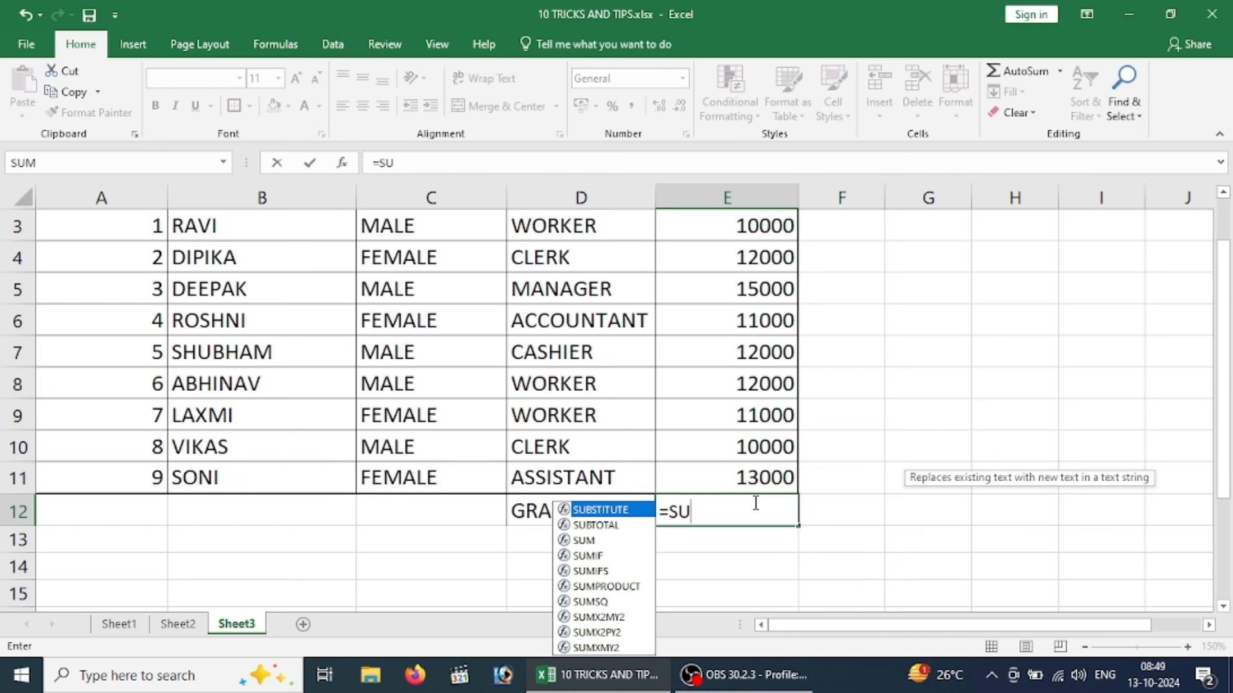
{"action": "type", "text": "M("}
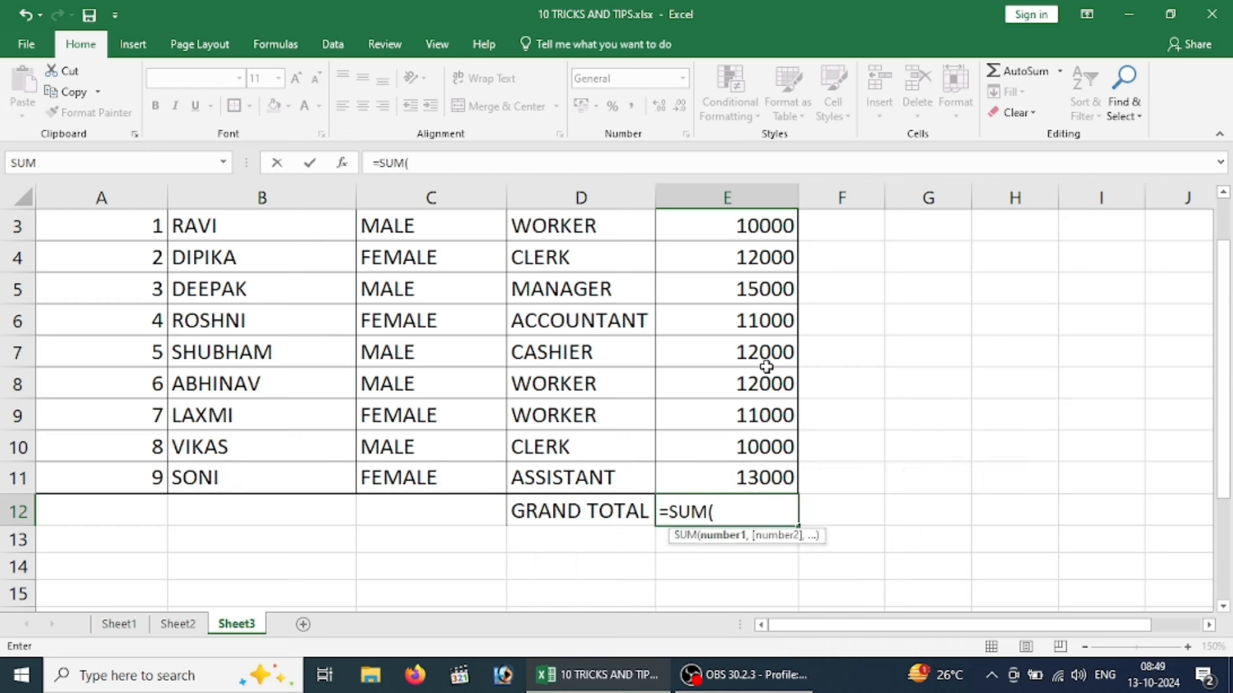
{"action": "left_click_drag", "start_coordinate": [748, 220], "coordinate": [756, 467]}
{"action": "key", "text": "Return"}
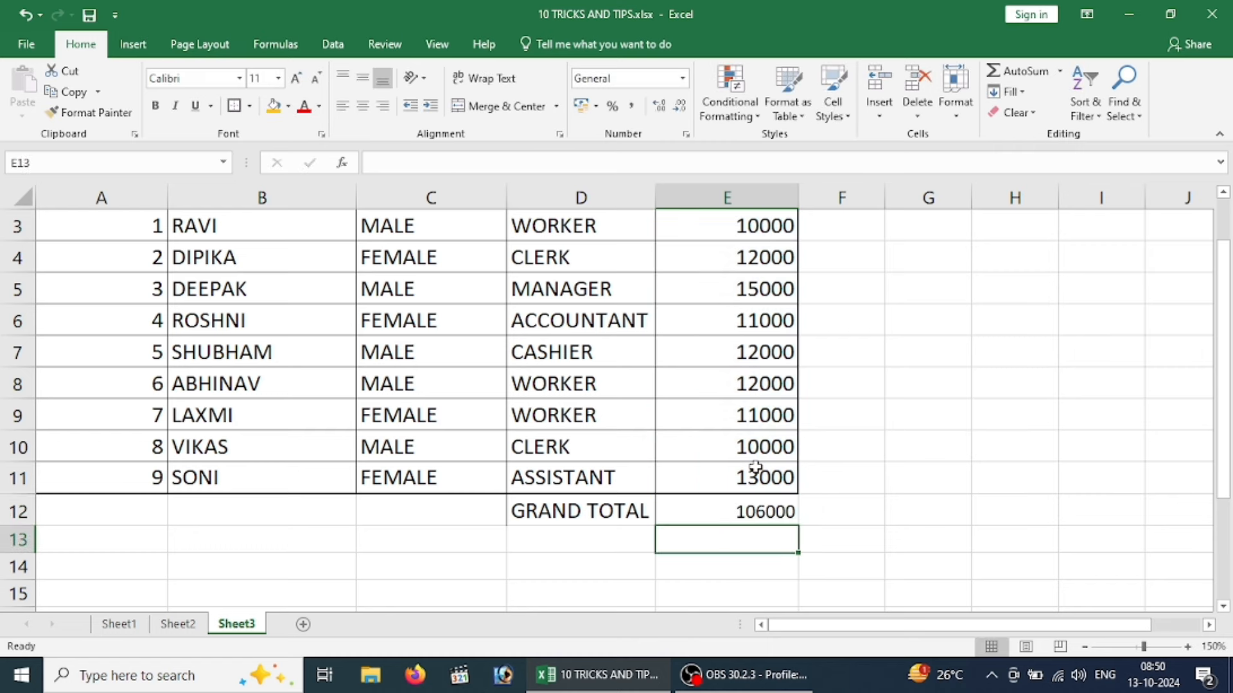
{"action": "left_click", "coordinate": [743, 513]}
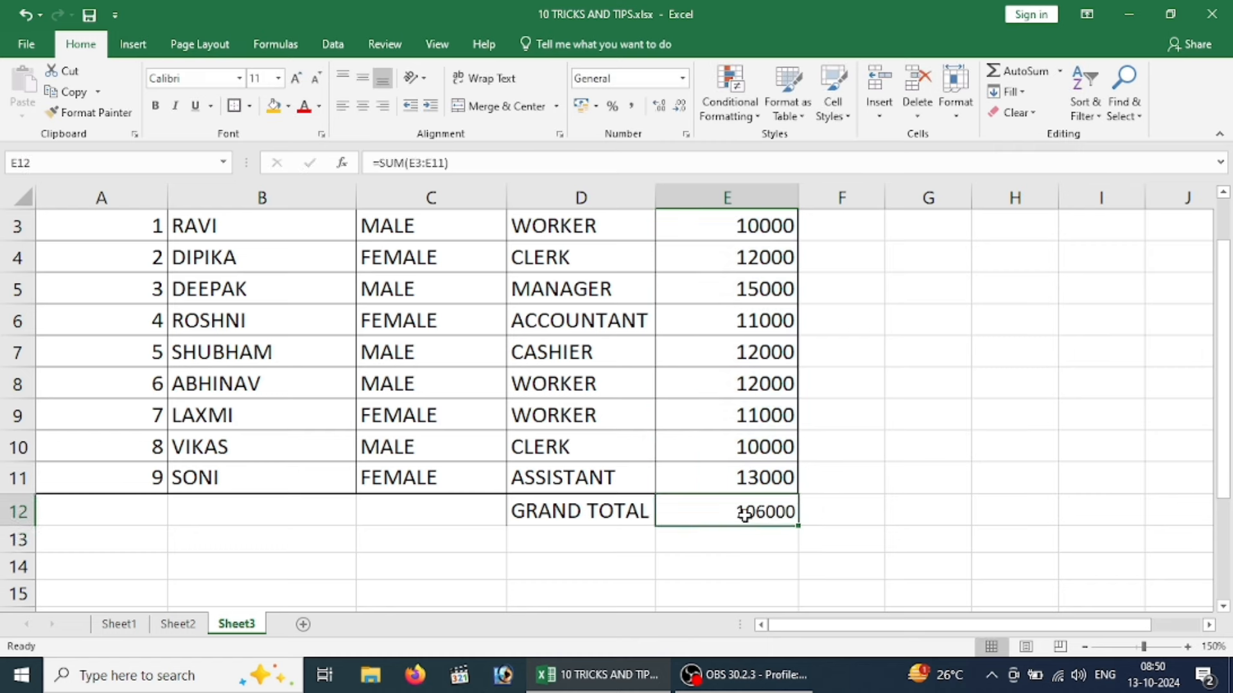
{"action": "key", "text": "Delete"}
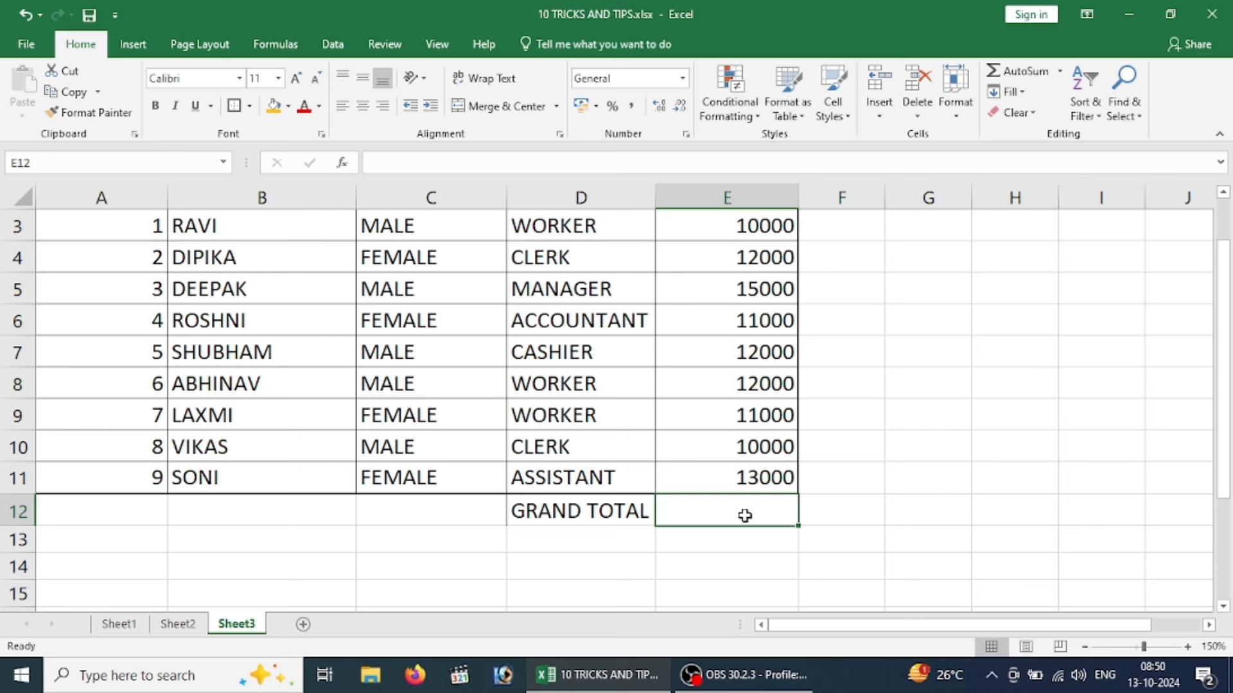
Enter the formula =SUM(E3:E11) in E12, writing out the cell references, to total the salaries.
{"action": "type", "text": "=SUM("}
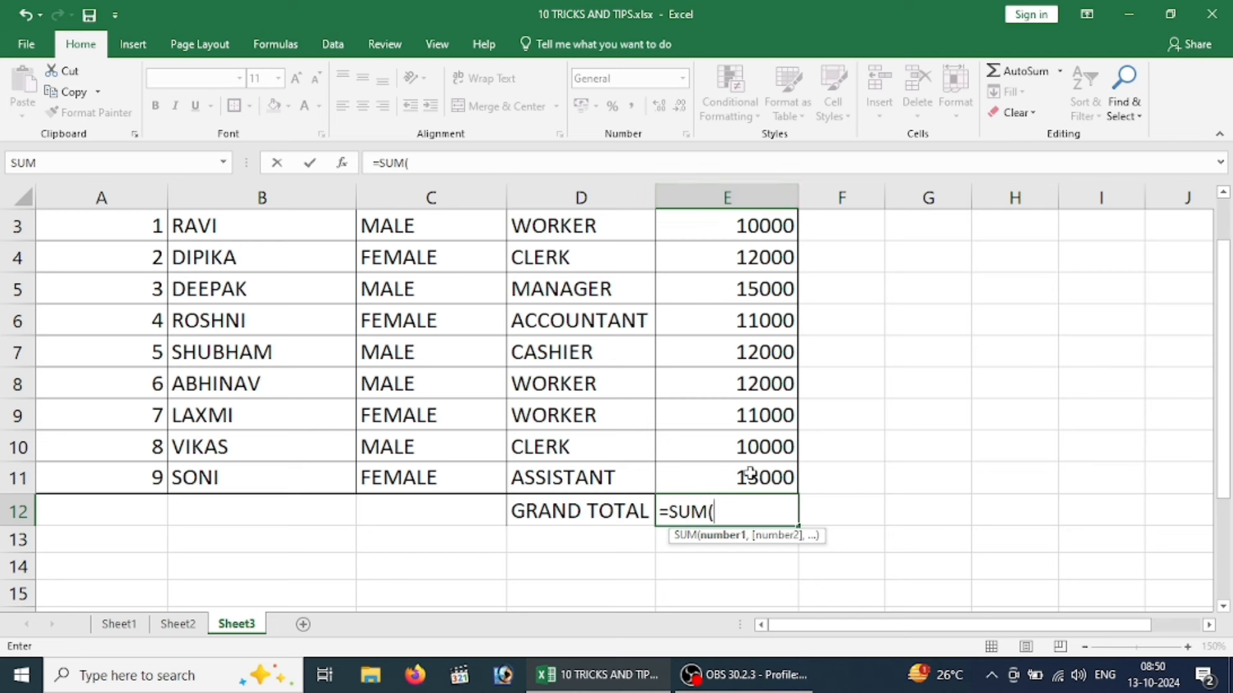
{"action": "type", "text": "E3"}
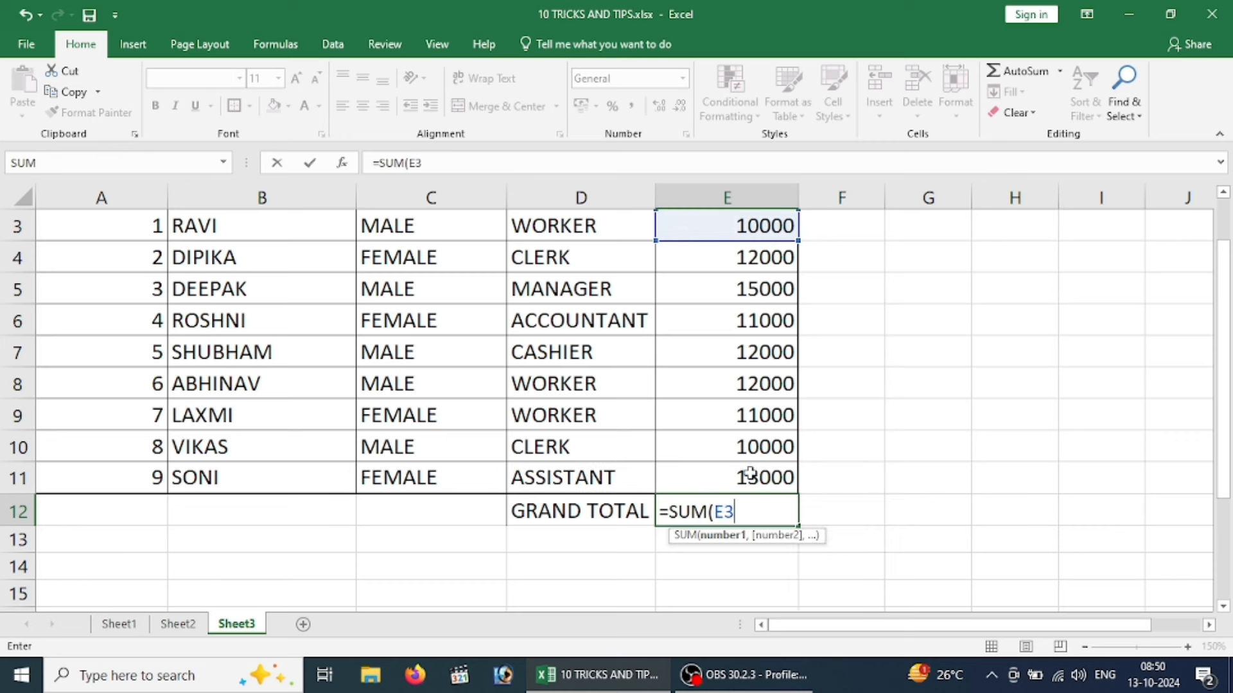
{"action": "type", "text": ":"}
{"action": "type", "text": "E"}
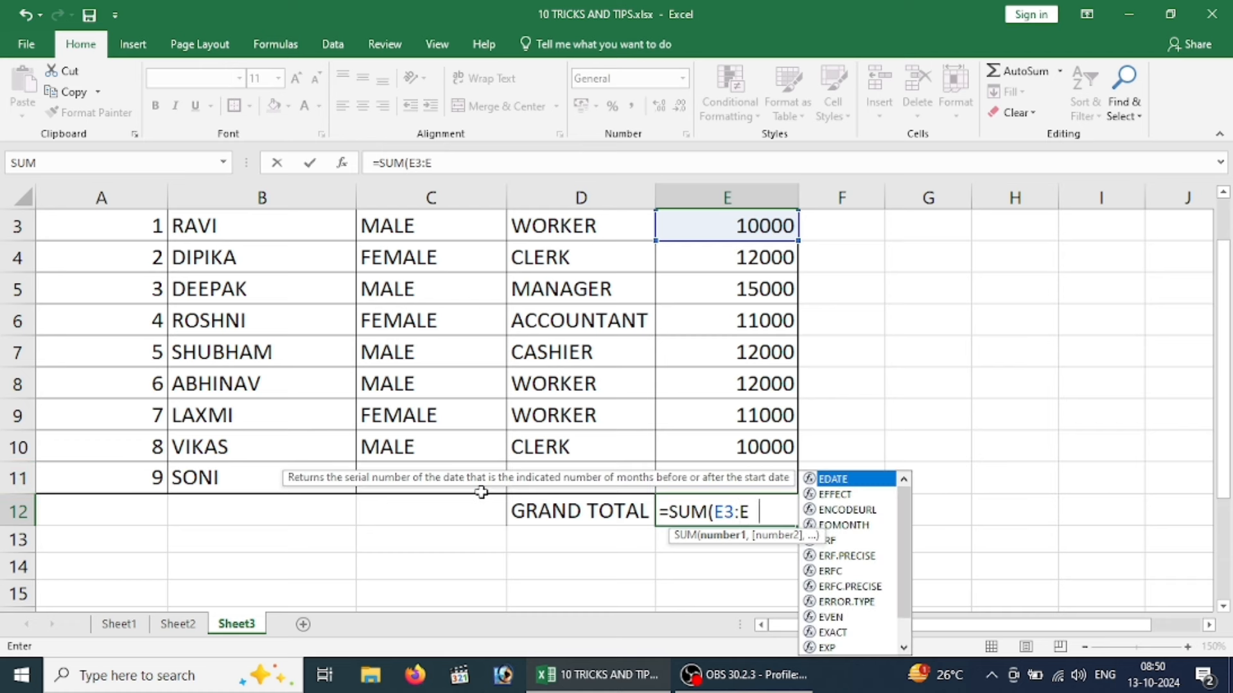
{"action": "type", "text": "11"}
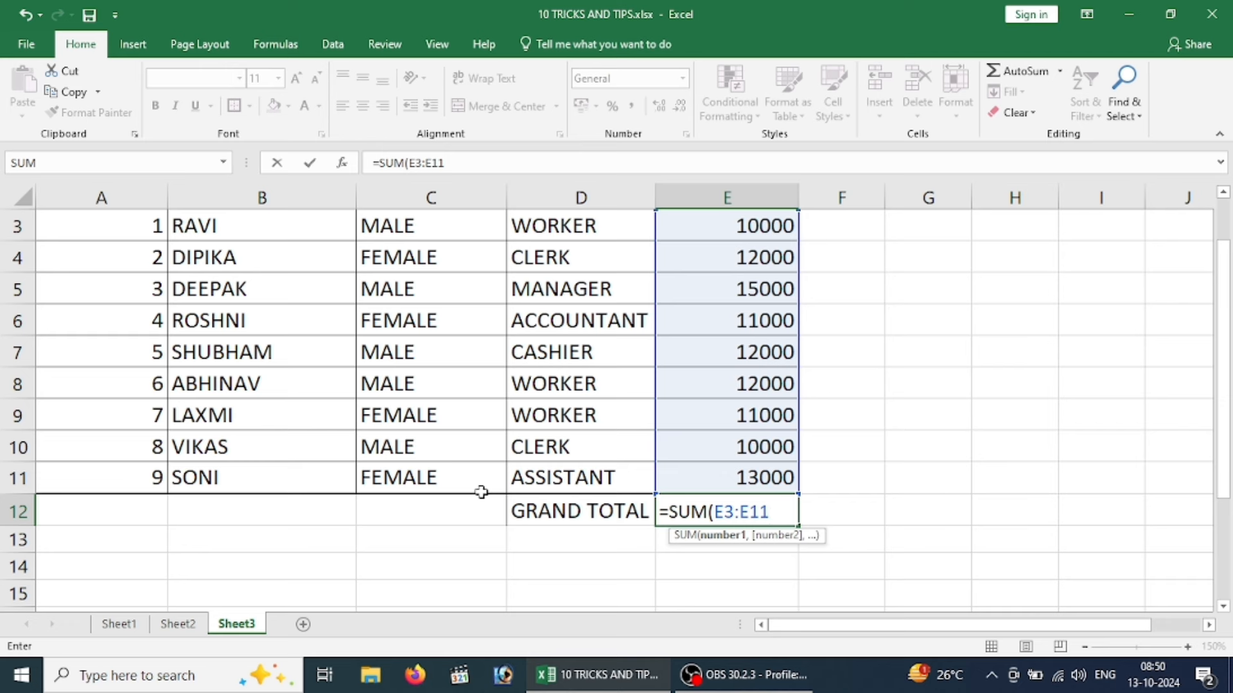
{"action": "key", "text": "Return"}
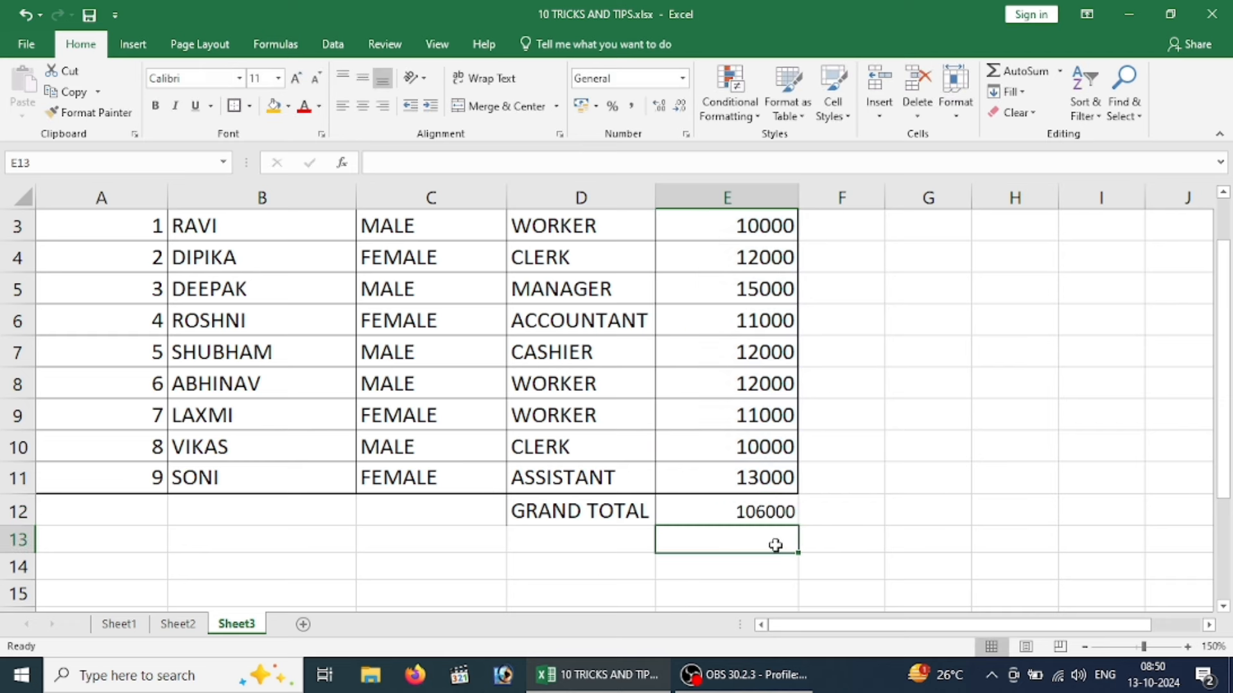
Delete the empty row 1 above the salary table's header on Sheet3.
{"action": "left_click", "coordinate": [896, 450]}
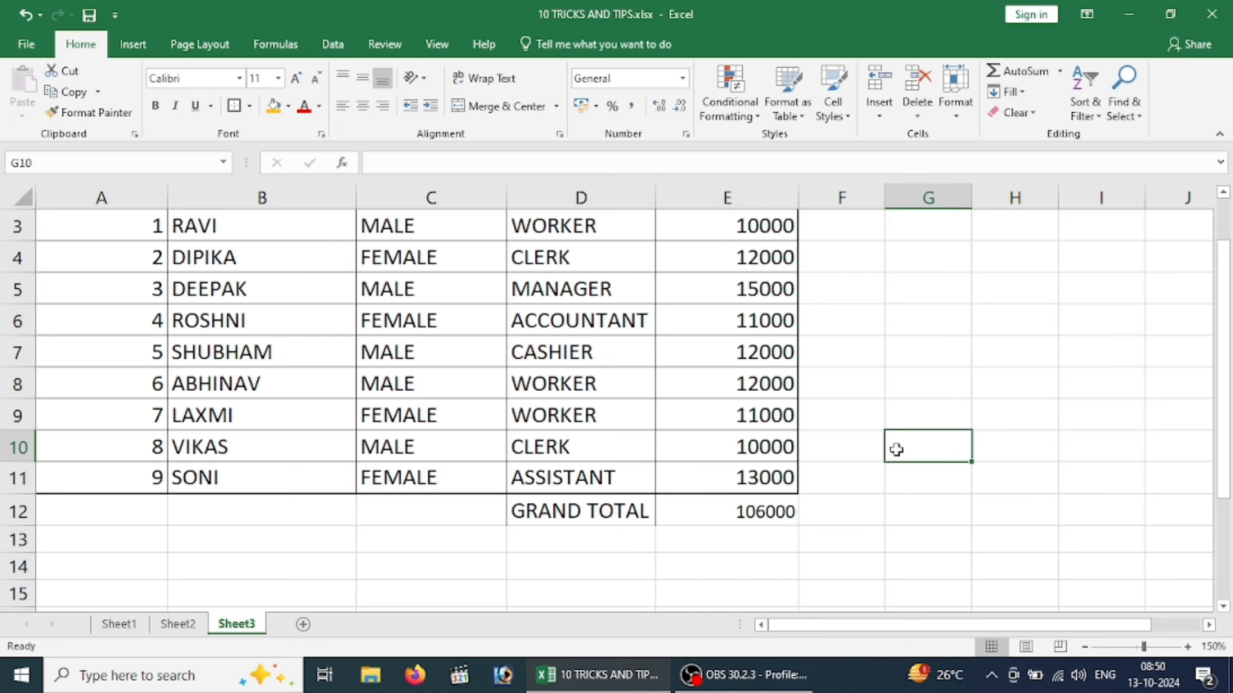
{"action": "key", "text": "Up"}
{"action": "key", "text": "Up"}
{"action": "key", "text": "Up"}
{"action": "key", "text": "Up"}
{"action": "key", "text": "Up"}
{"action": "key", "text": "Up"}
{"action": "key", "text": "Up"}
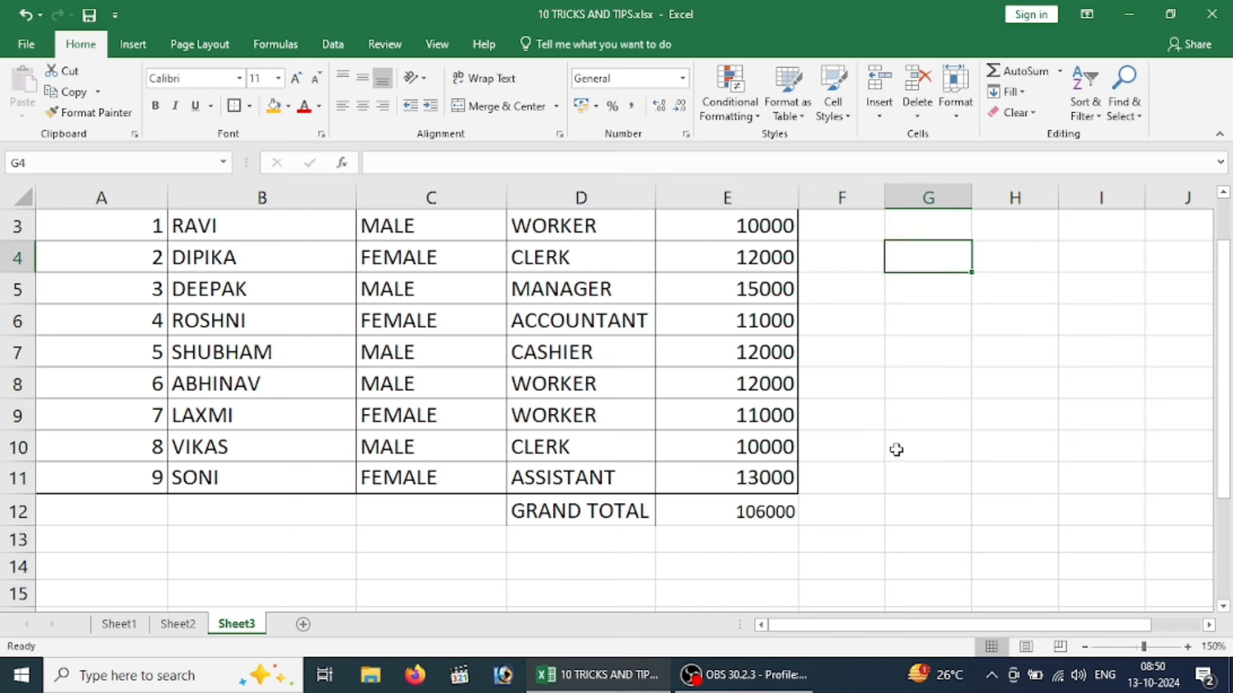
{"action": "key", "text": "Up"}
{"action": "key", "text": "Up"}
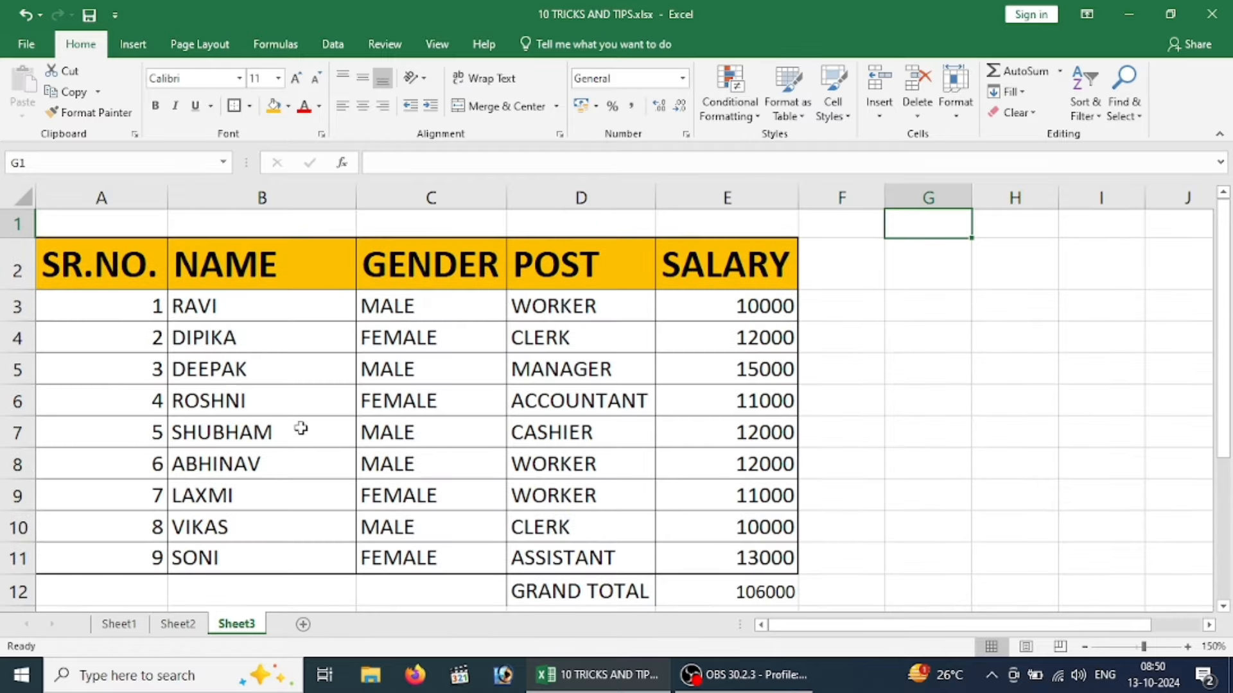
{"action": "left_click", "coordinate": [18, 224]}
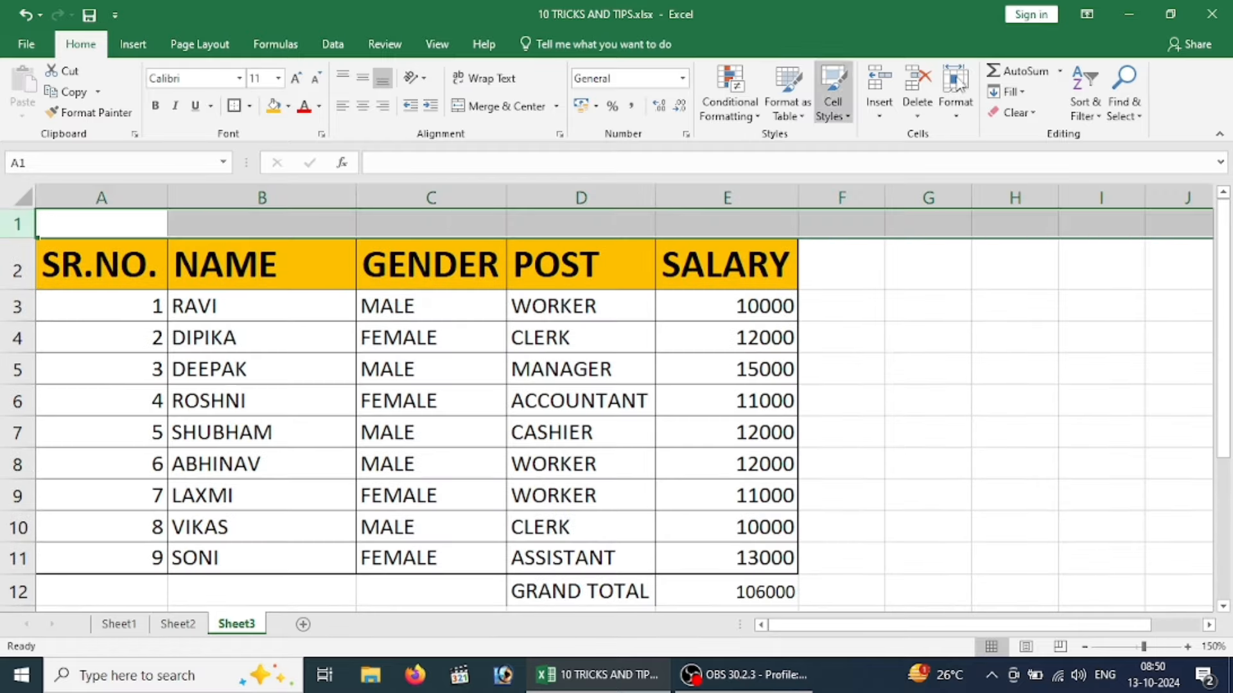
{"action": "left_click", "coordinate": [917, 79]}
{"action": "left_click", "coordinate": [860, 313]}
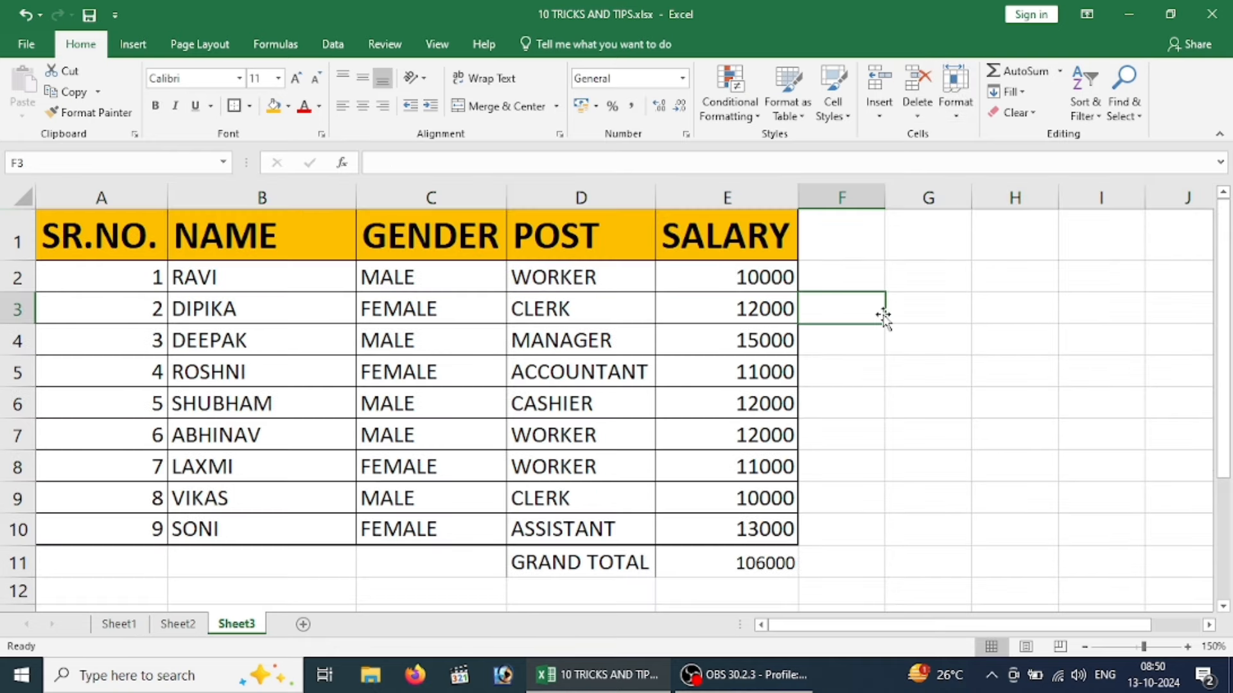
{"action": "left_click", "coordinate": [100, 254]}
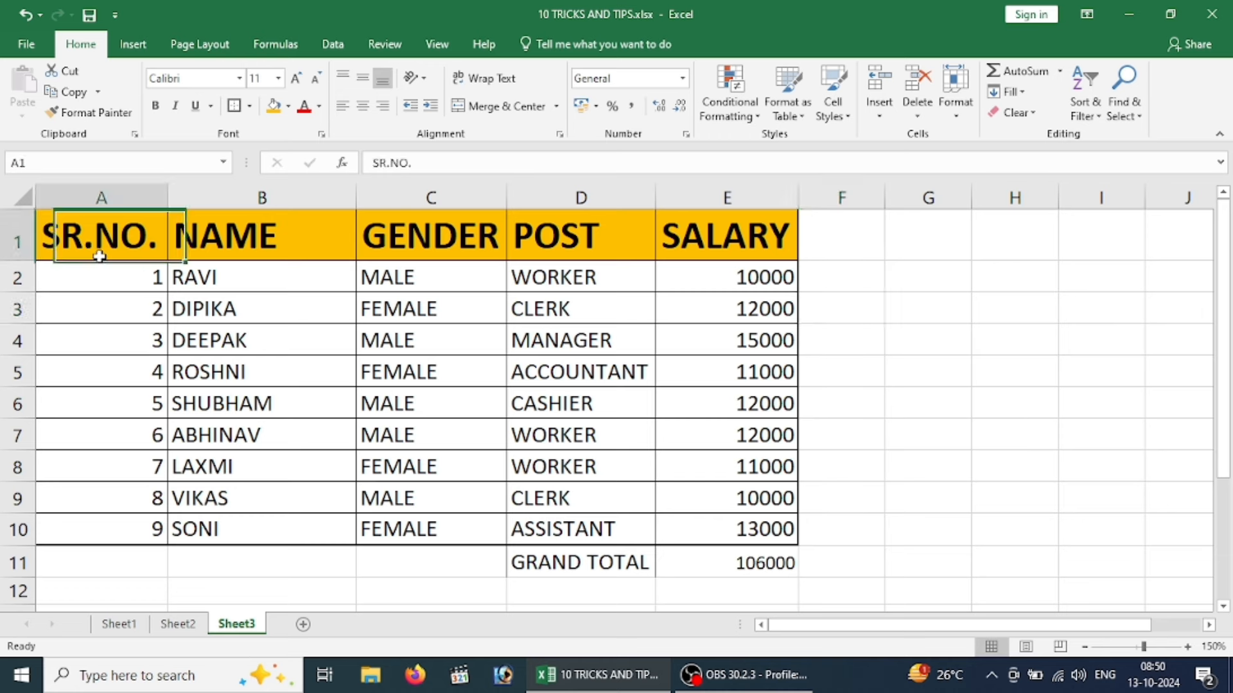
{"action": "left_click", "coordinate": [299, 250]}
{"action": "left_click", "coordinate": [375, 245]}
{"action": "left_click", "coordinate": [270, 243]}
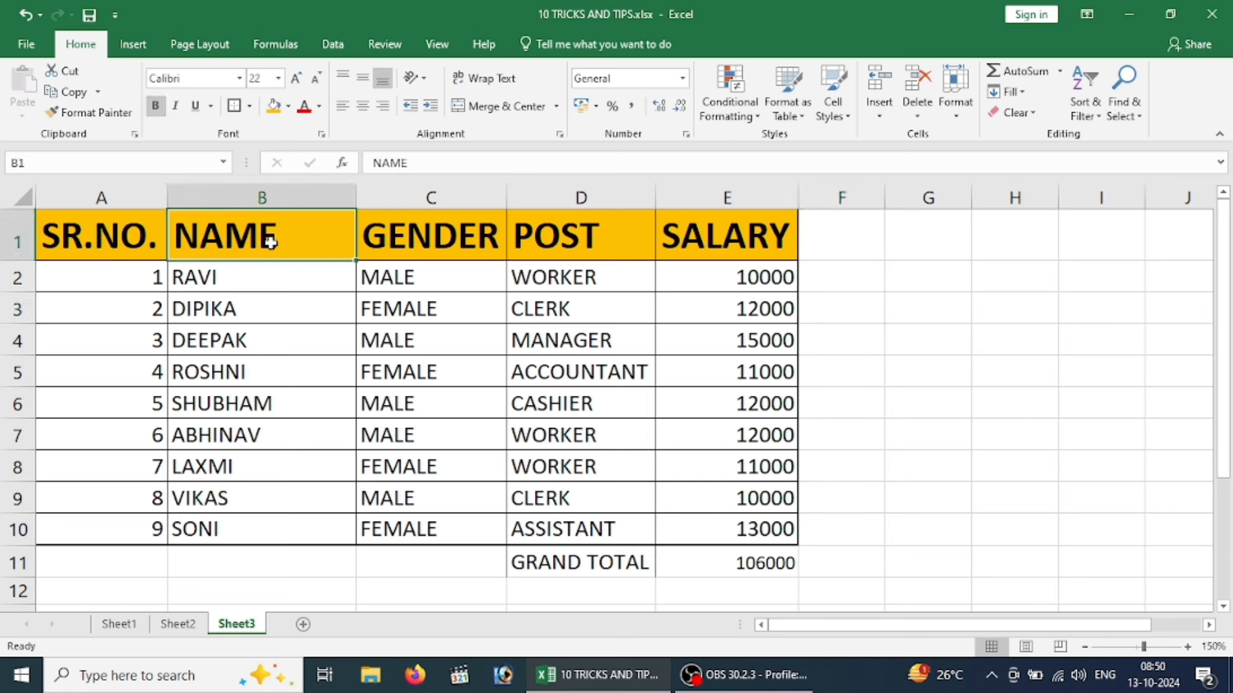
{"action": "left_click", "coordinate": [374, 245]}
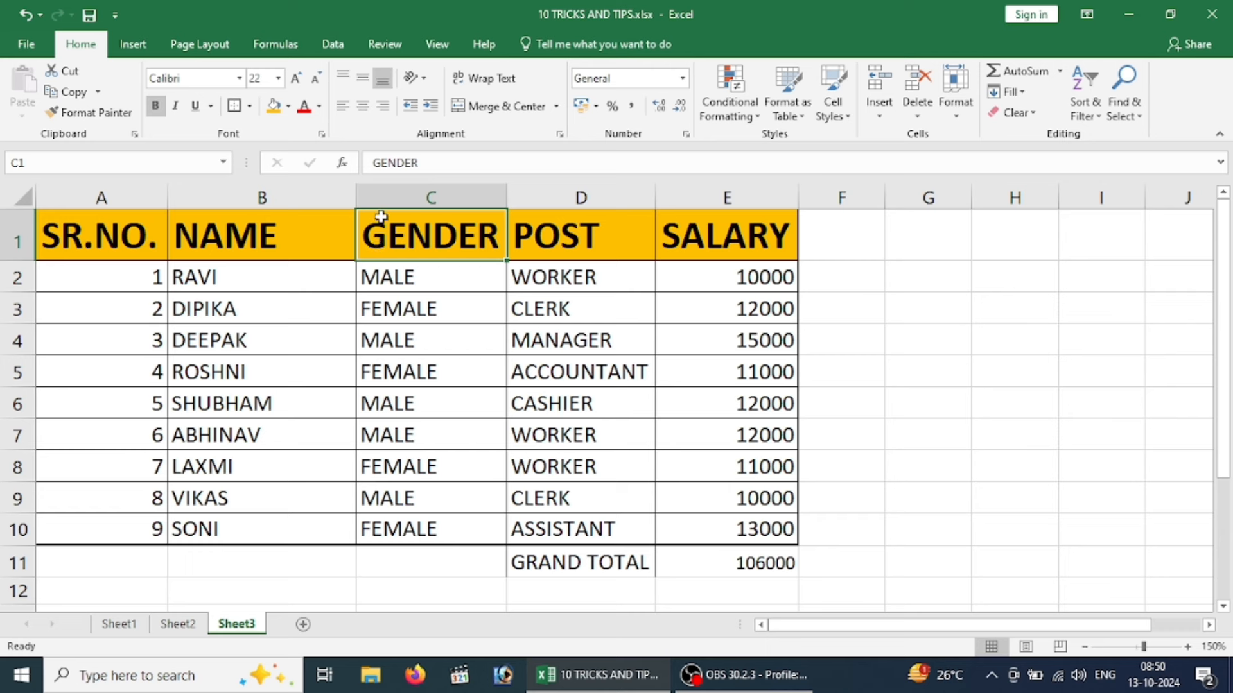
{"action": "left_click", "coordinate": [431, 192]}
{"action": "left_click", "coordinate": [622, 248]}
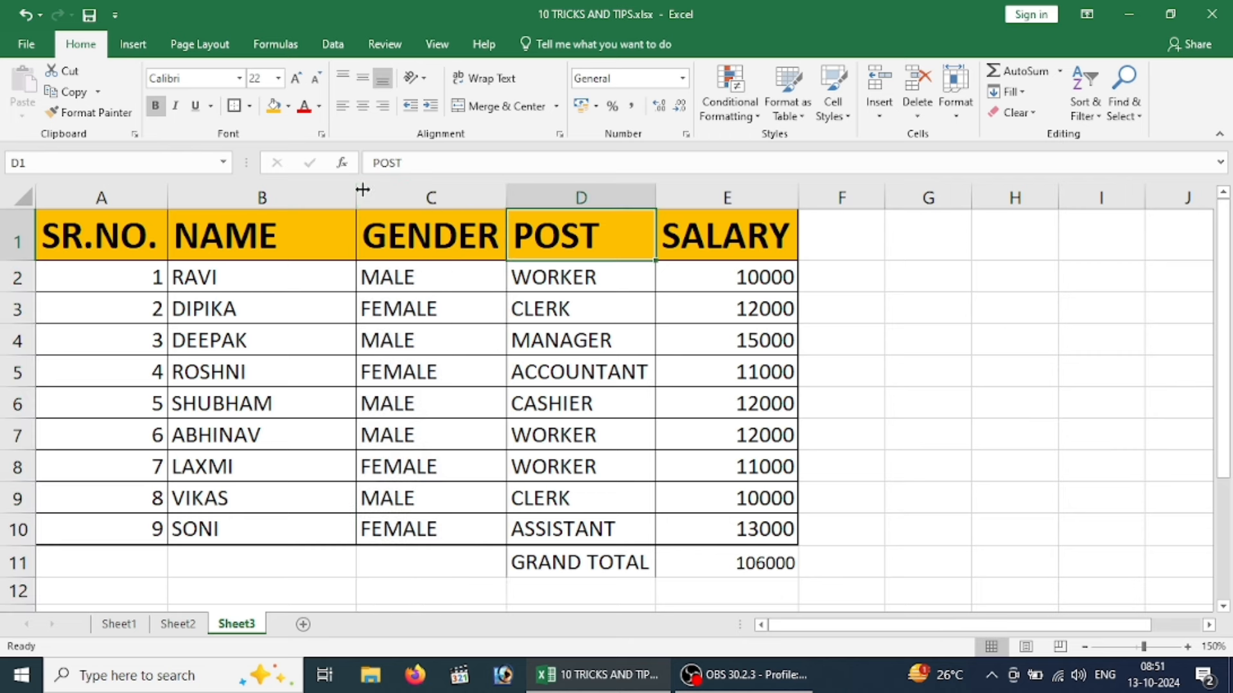
Insert a blank column between NAME and GENDER, and remove it again.
{"action": "left_click", "coordinate": [400, 189]}
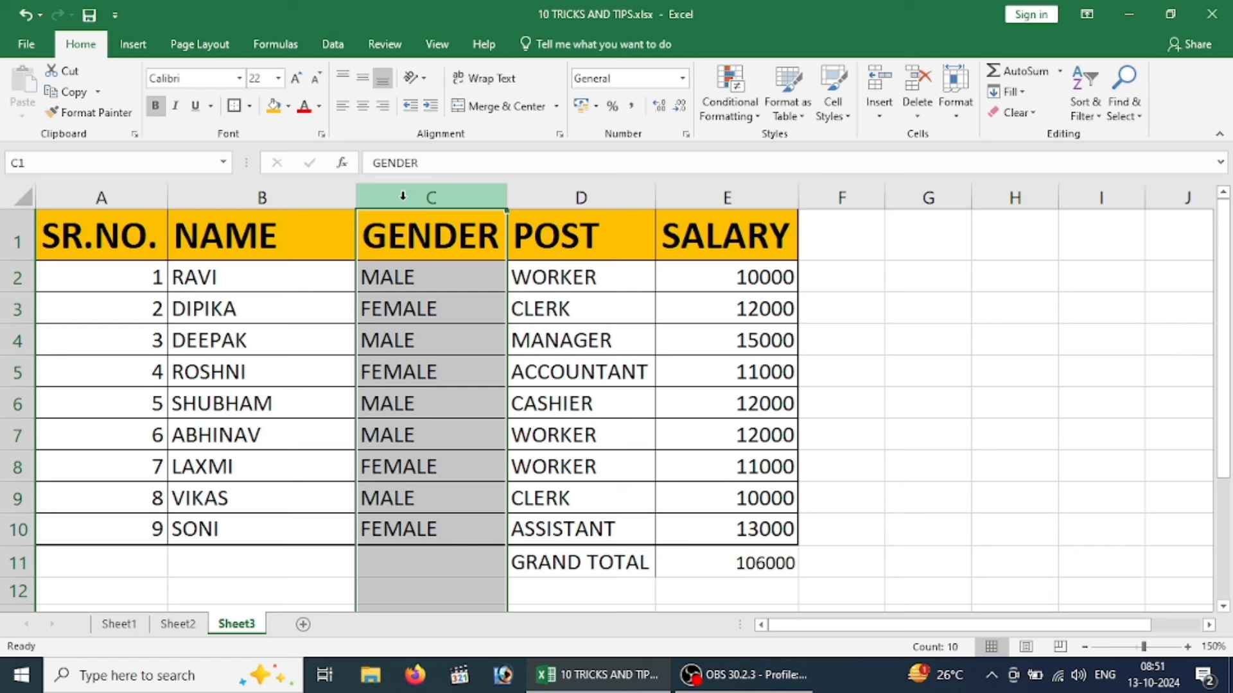
{"action": "left_click", "coordinate": [879, 90]}
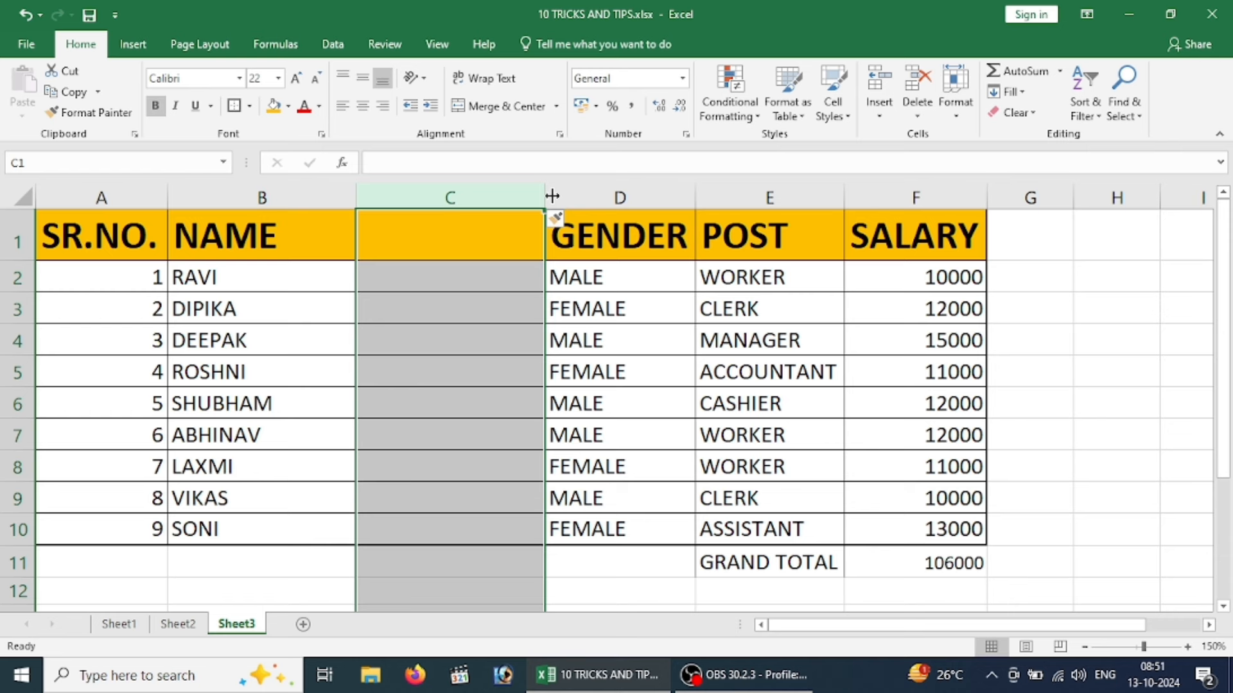
{"action": "key", "text": "ctrl+minus"}
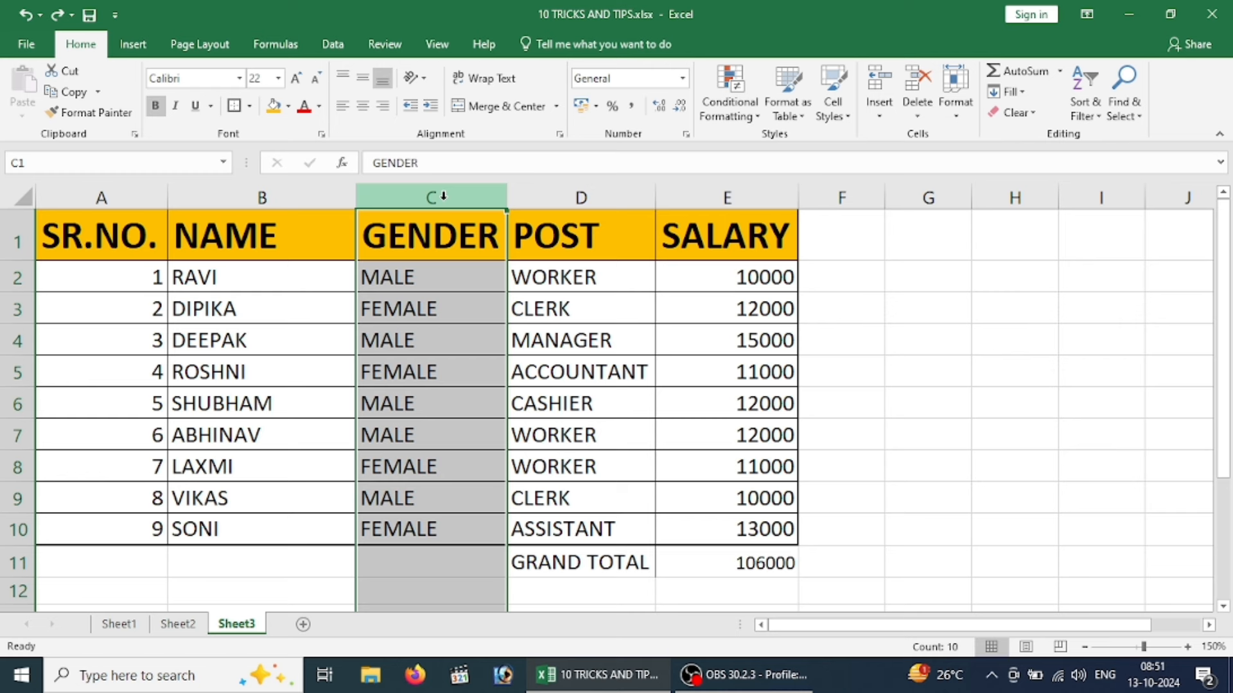
{"action": "left_click_drag", "start_coordinate": [436, 233], "coordinate": [440, 390]}
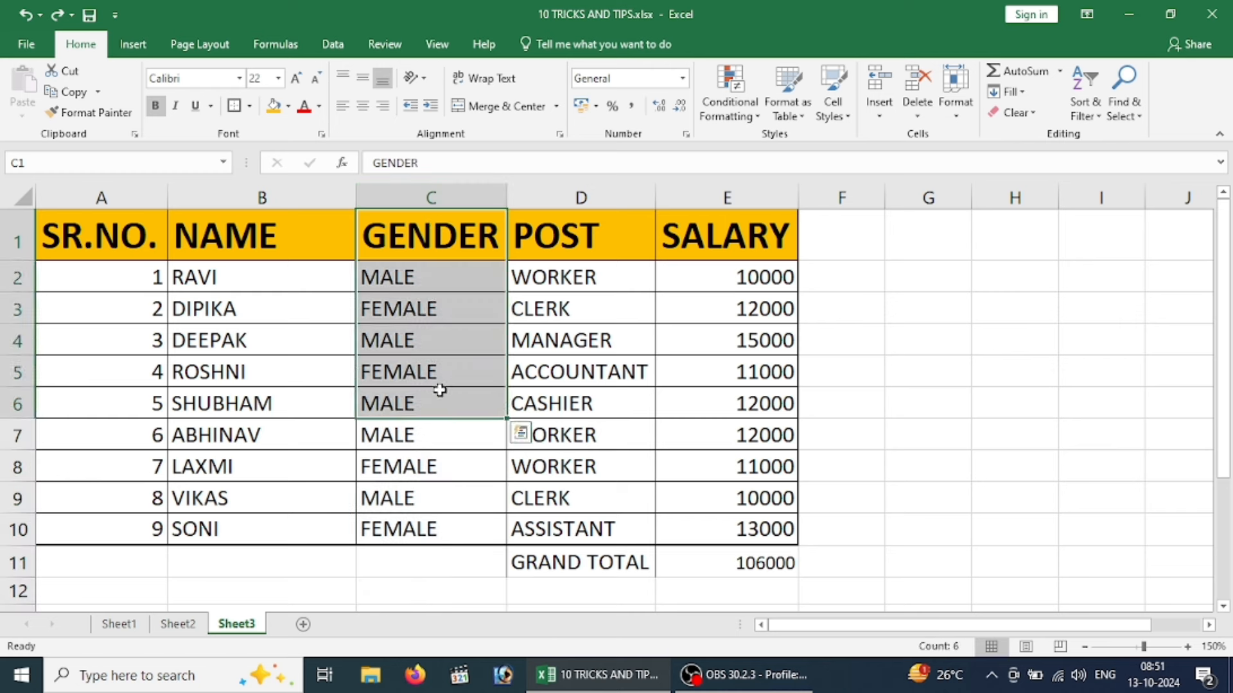
{"action": "left_click", "coordinate": [397, 189]}
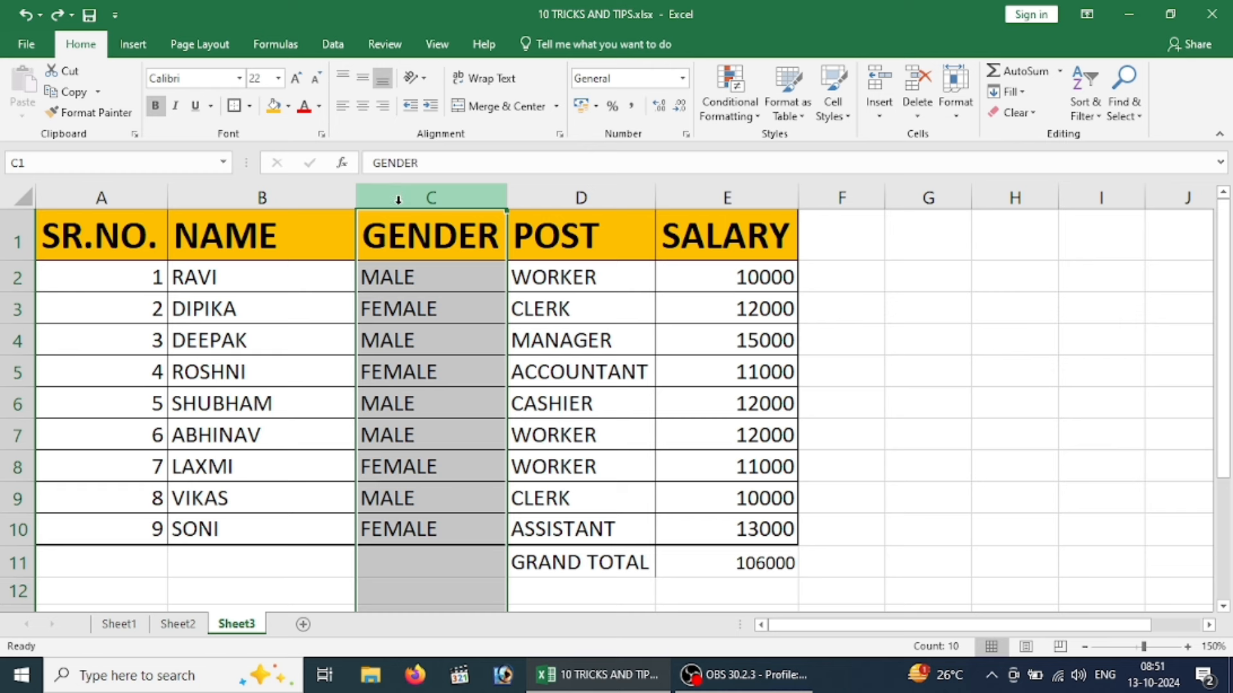
{"action": "right_click", "coordinate": [398, 200]}
{"action": "left_click", "coordinate": [440, 331]}
{"action": "key", "text": "ctrl+c"}
{"action": "key", "text": "ctrl+z"}
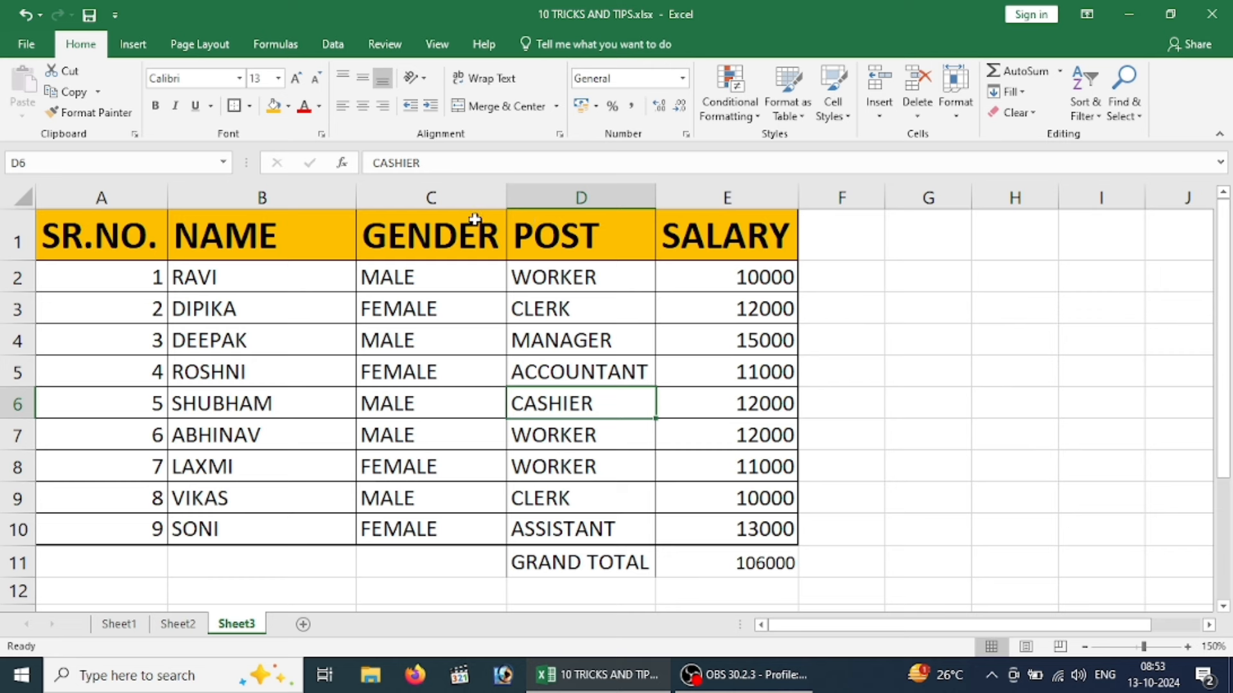
Select the GENDER column, insert a new column before it, and delete the inserted column.
{"action": "left_click", "coordinate": [409, 203]}
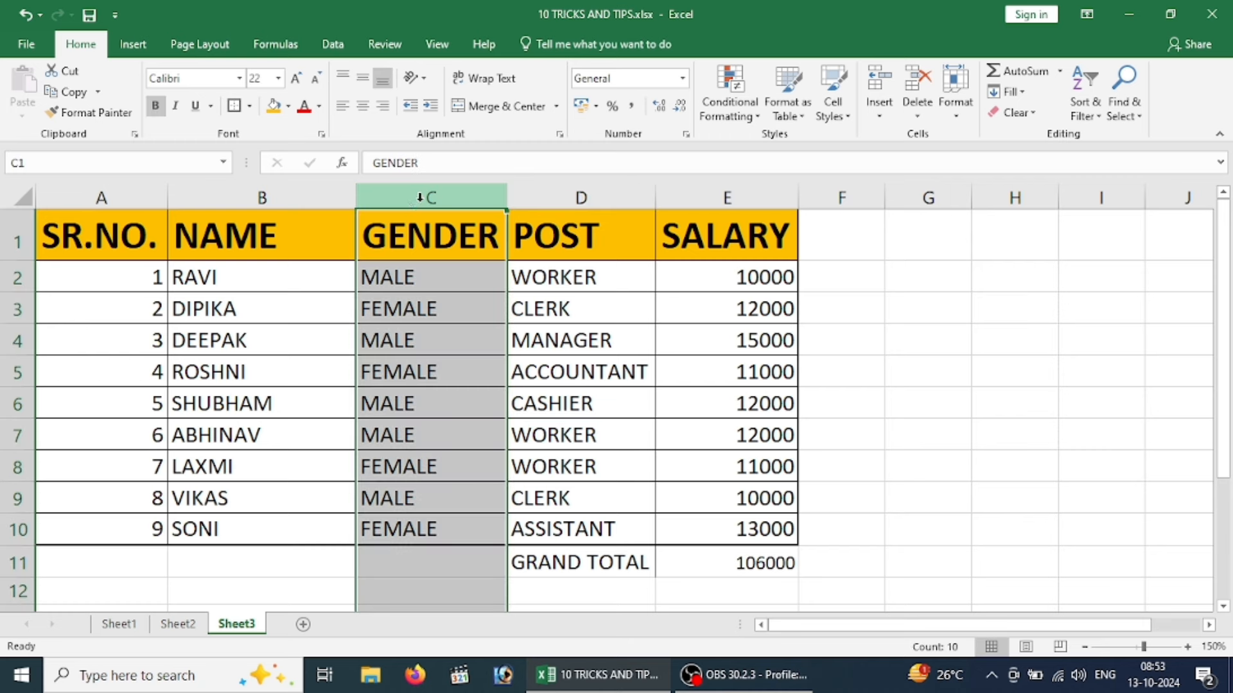
{"action": "left_click_drag", "start_coordinate": [418, 195], "coordinate": [473, 188]}
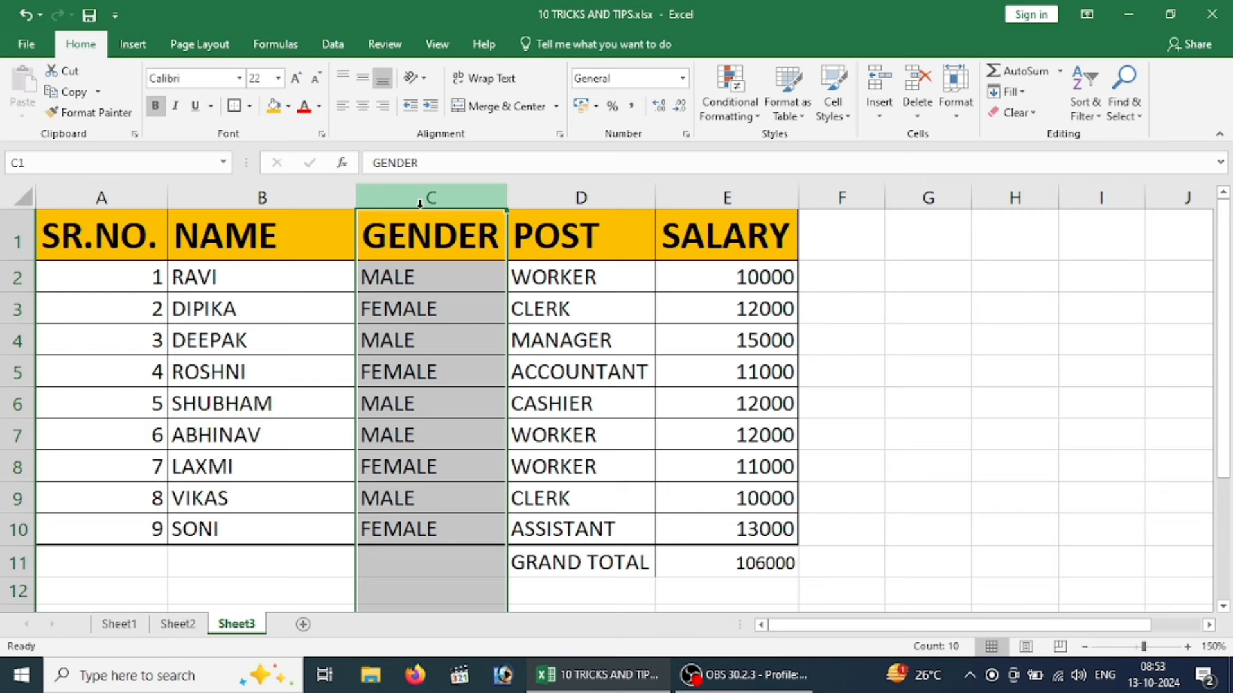
{"action": "key", "text": "ctrl+plus"}
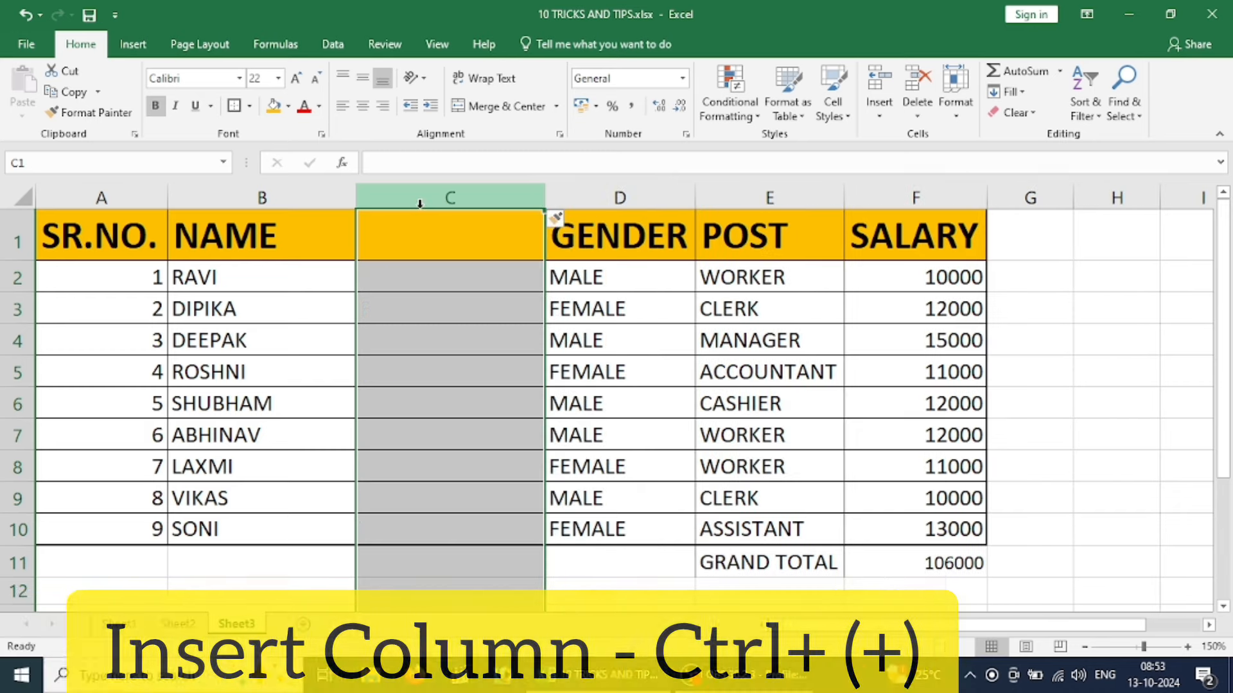
{"action": "key", "text": "ctrl+minus"}
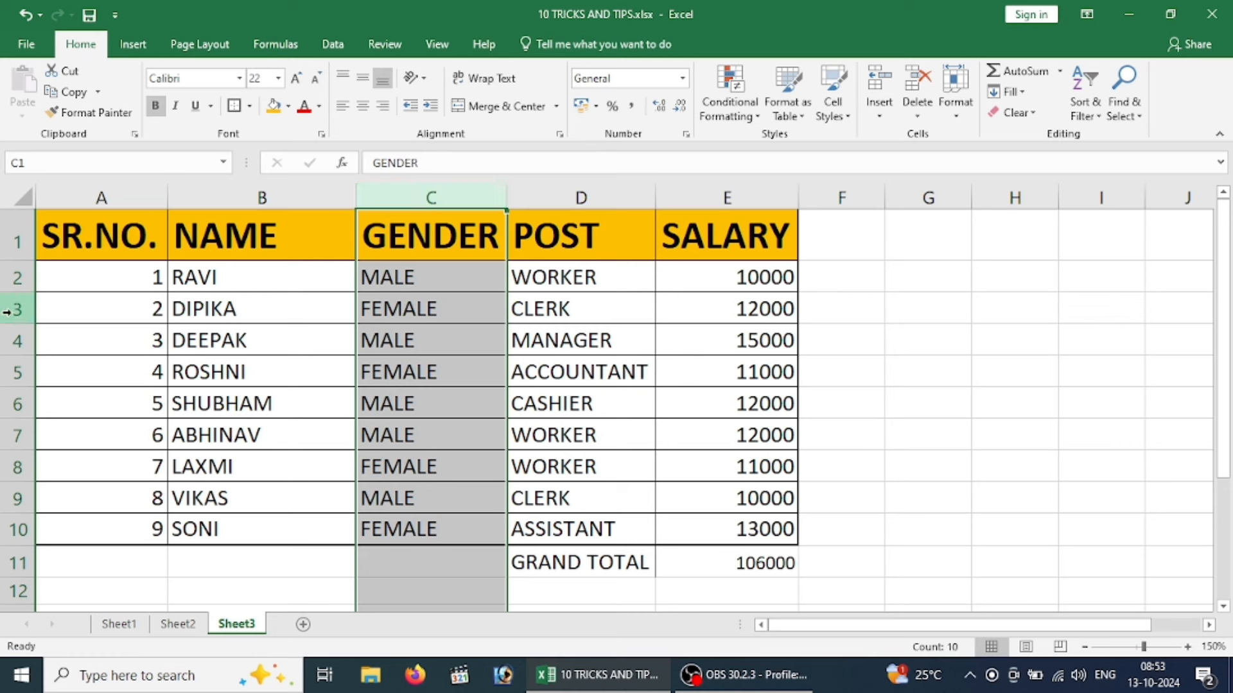
Insert a blank row above row 3 of the Sheet3 salary table, and delete it again.
{"action": "left_click", "coordinate": [51, 313]}
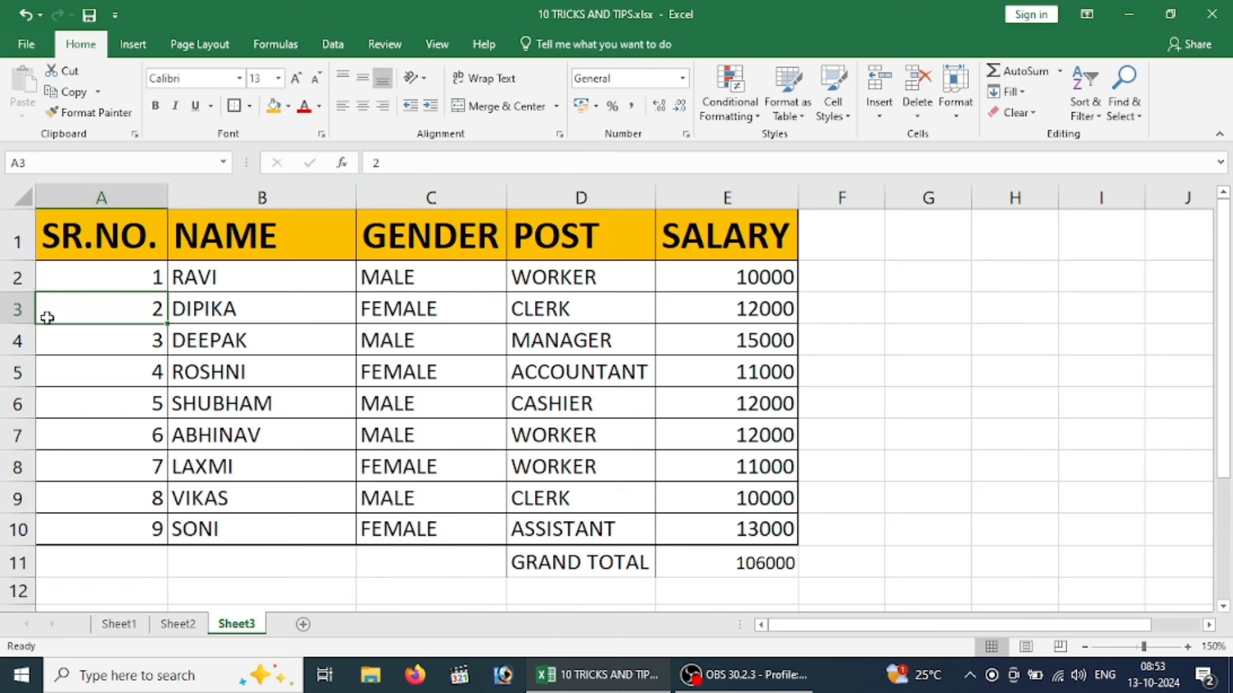
{"action": "left_click", "coordinate": [14, 309]}
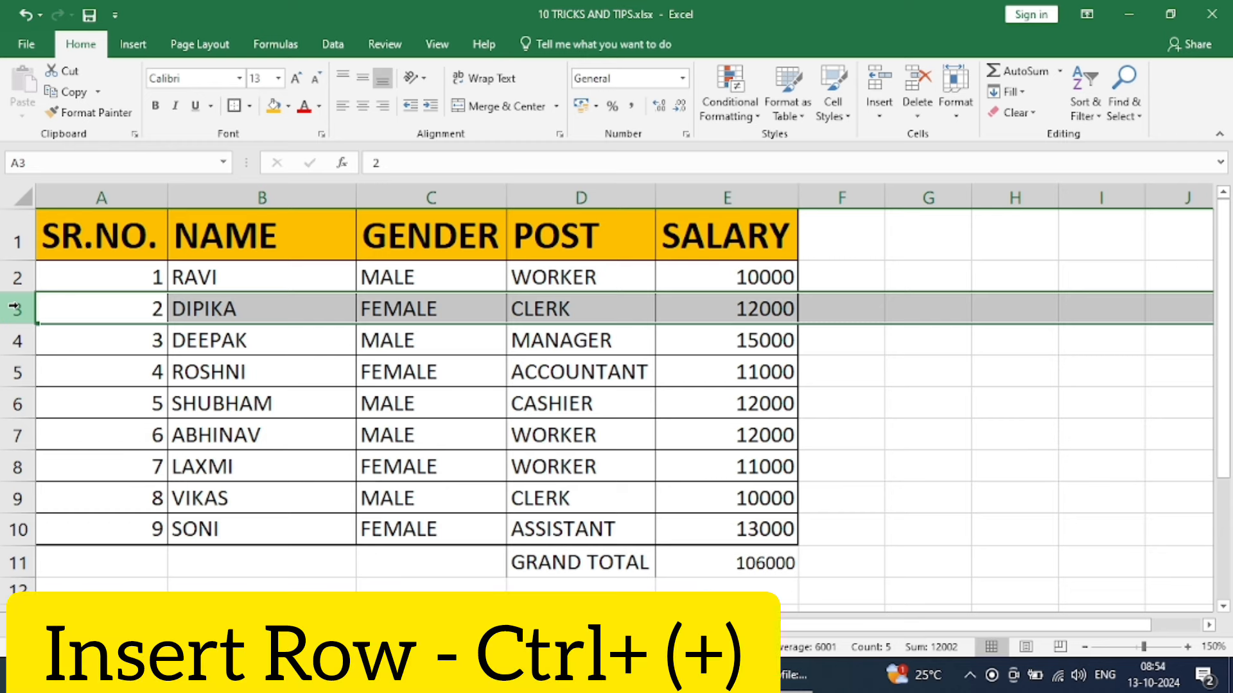
{"action": "key", "text": "ctrl+plus"}
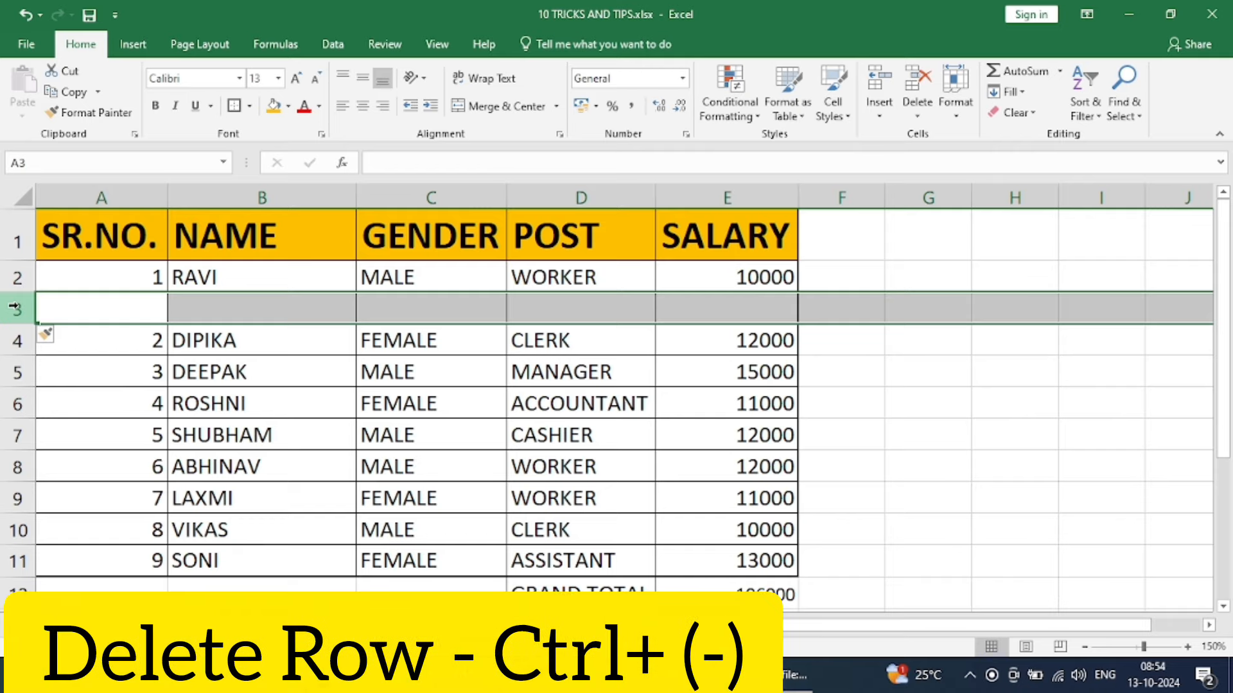
{"action": "key", "text": "ctrl+minus"}
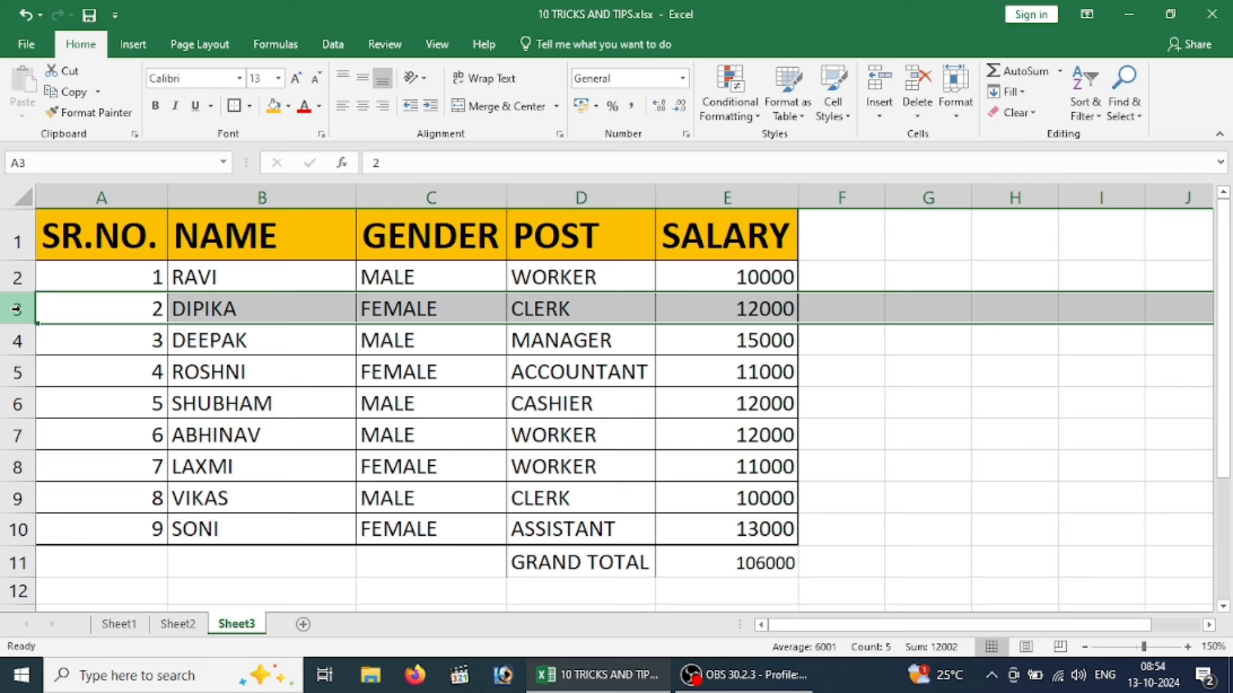
Delete the GRAND TOTAL row 11 below the salary table.
{"action": "left_click", "coordinate": [16, 560]}
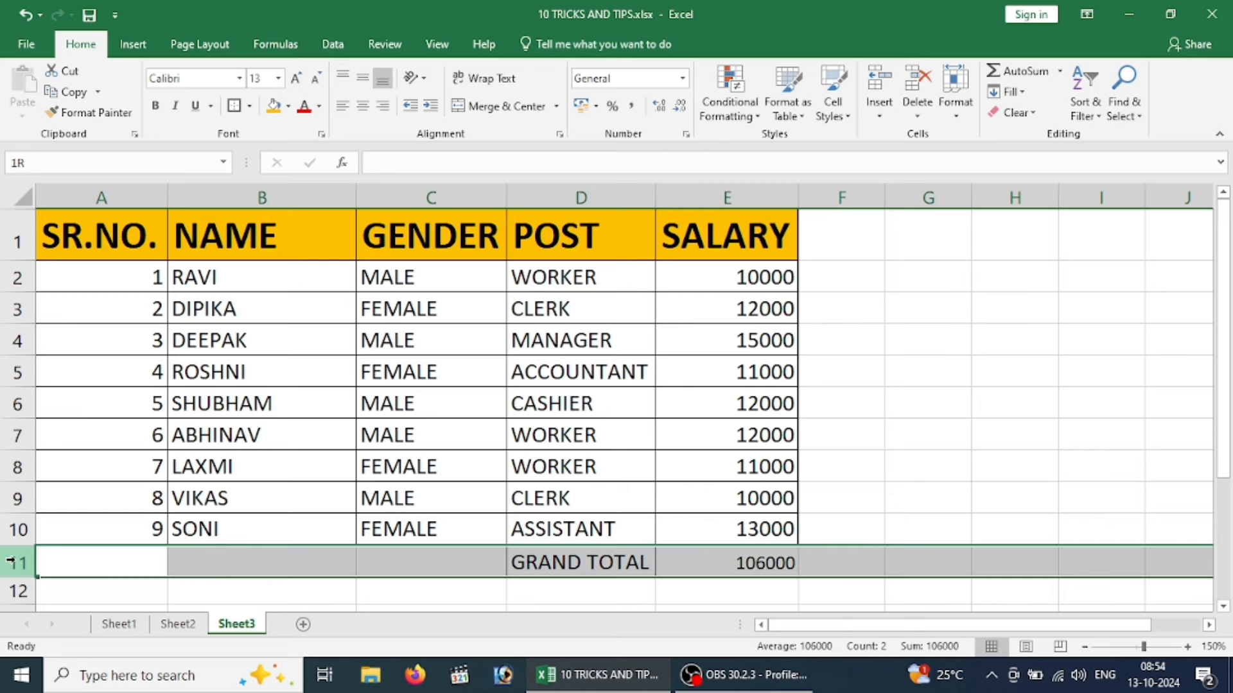
{"action": "left_click", "coordinate": [909, 87]}
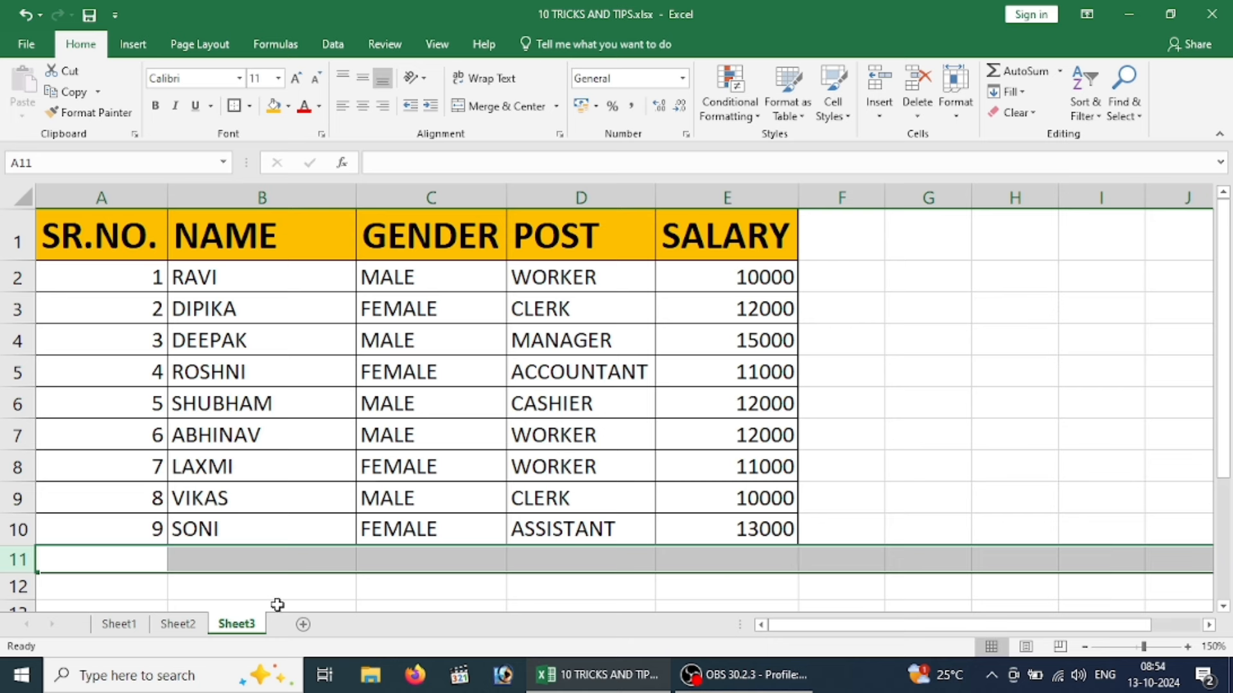
{"action": "left_click", "coordinate": [222, 396]}
Select the salary table A1:E10 on Sheet3, and add a new blank worksheet after Sheet3.
{"action": "left_click_drag", "start_coordinate": [92, 228], "coordinate": [725, 534]}
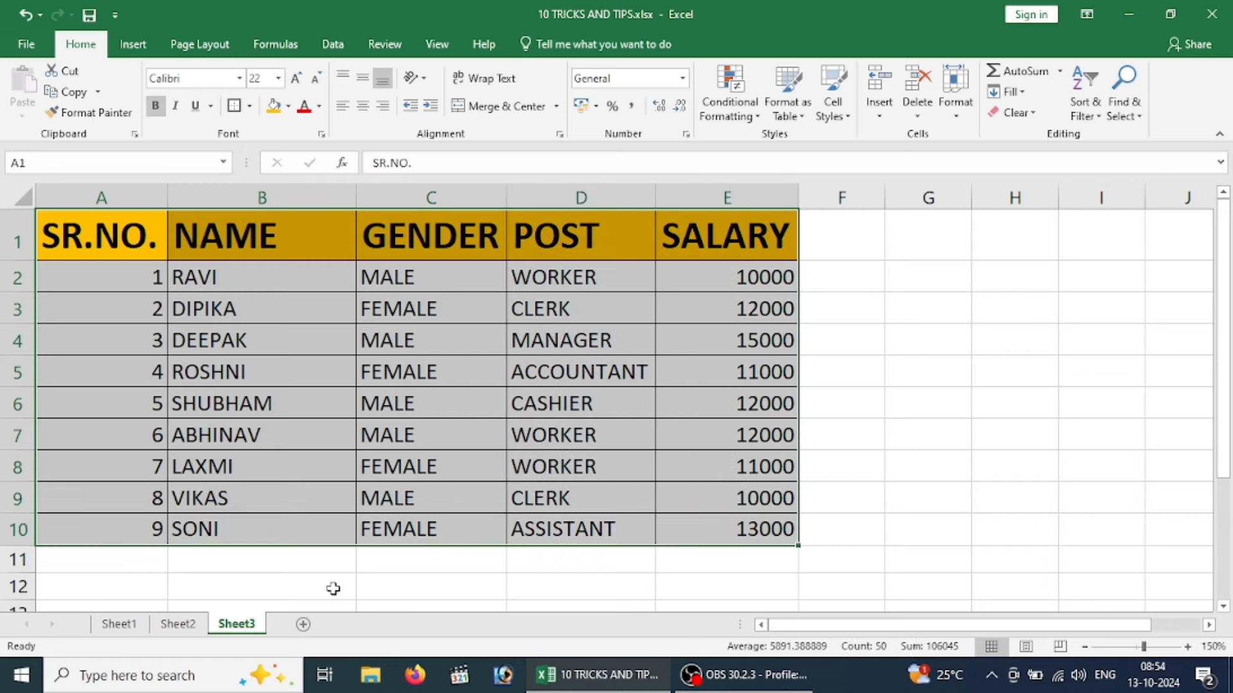
{"action": "left_click", "coordinate": [304, 624]}
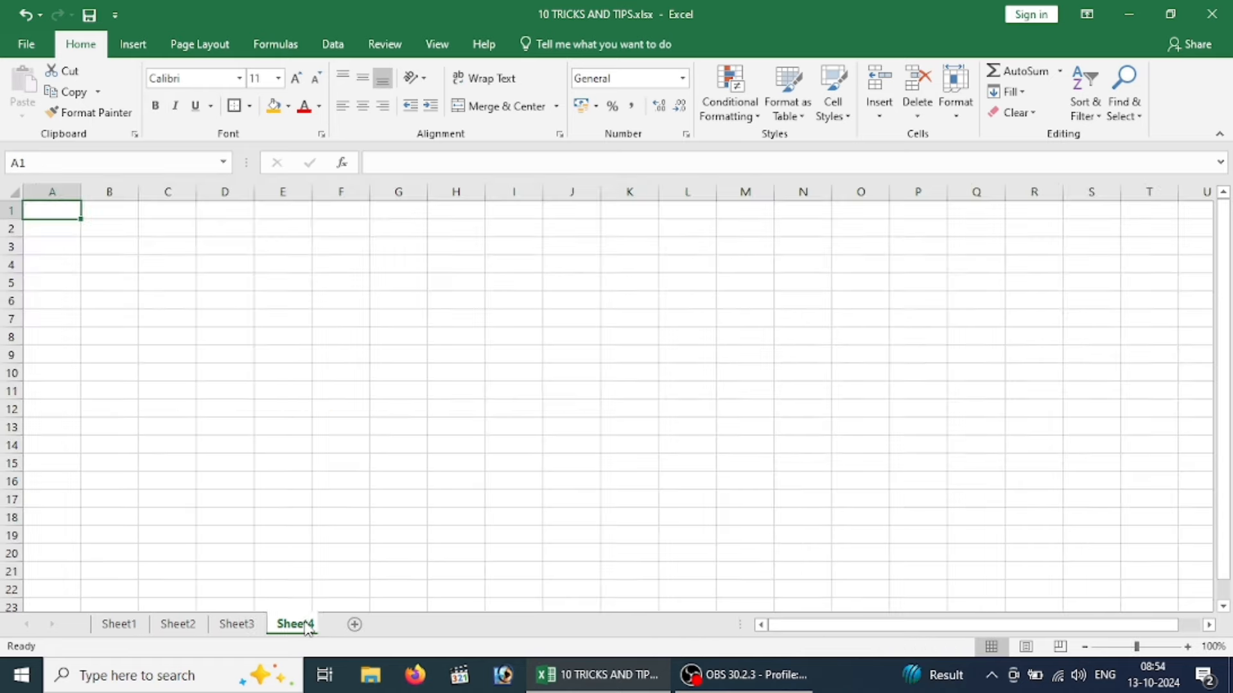
{"action": "left_click", "coordinate": [1187, 646]}
{"action": "left_click", "coordinate": [1187, 646]}
{"action": "left_click", "coordinate": [1187, 646]}
{"action": "left_click", "coordinate": [1187, 646]}
{"action": "left_click", "coordinate": [1187, 647]}
{"action": "left_click", "coordinate": [1187, 646]}
{"action": "left_click", "coordinate": [1187, 647]}
{"action": "left_click", "coordinate": [1187, 647]}
{"action": "left_click", "coordinate": [1189, 648]}
{"action": "left_click", "coordinate": [1188, 647]}
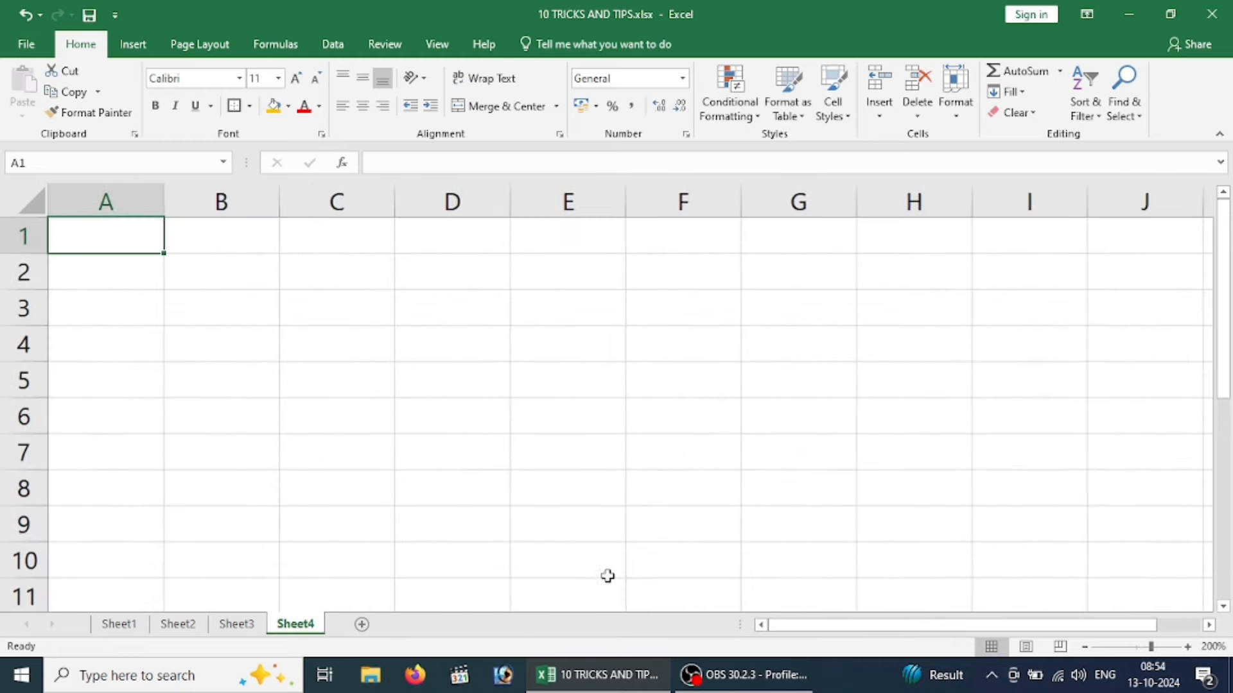
Copy only the SR.NO., NAME and POST columns of Sheet3's table in one selection, and paste them at A1 of Sheet4.
{"action": "left_click", "coordinate": [238, 626]}
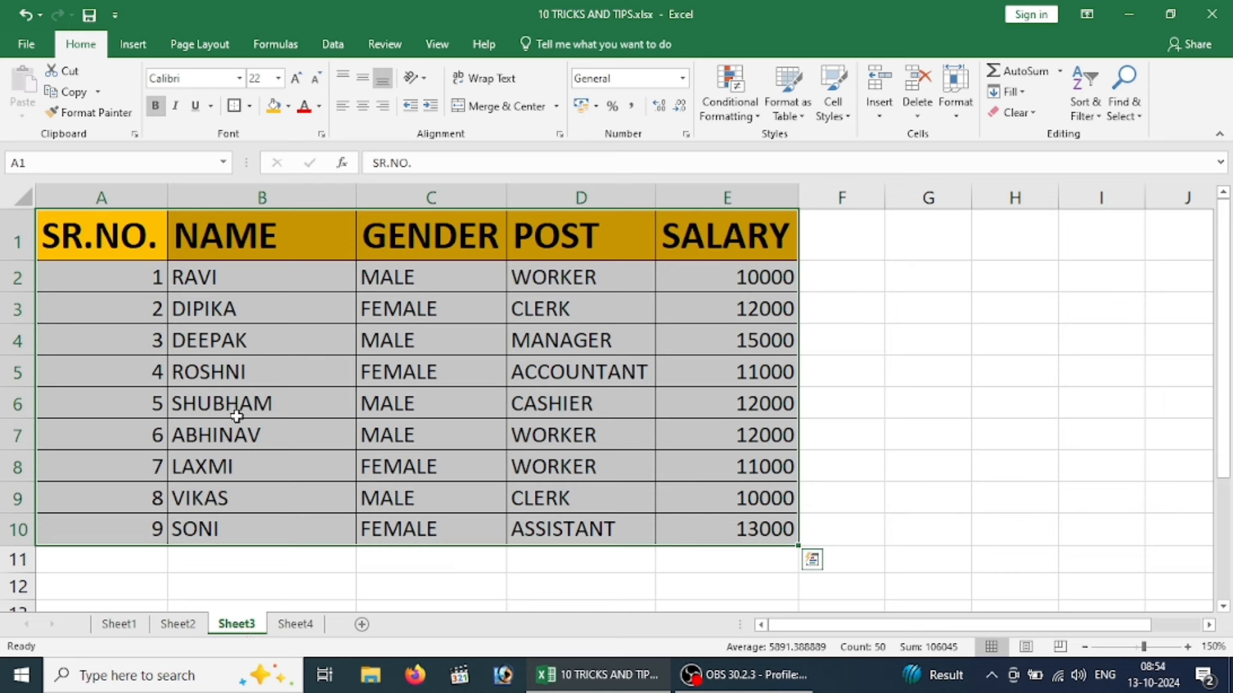
{"action": "left_click", "coordinate": [242, 341]}
{"action": "left_click", "coordinate": [243, 228]}
{"action": "left_click_drag", "start_coordinate": [129, 228], "coordinate": [272, 503]}
{"action": "left_click_drag", "start_coordinate": [572, 236], "coordinate": [587, 460]}
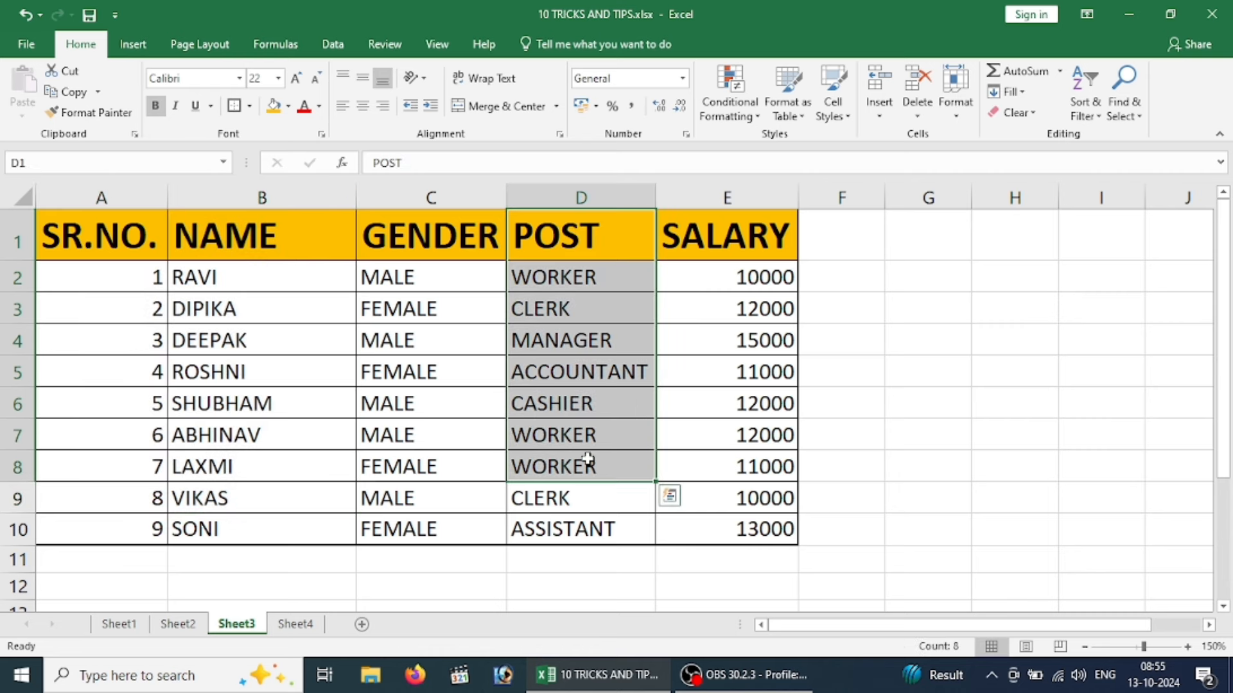
{"action": "left_click_drag", "start_coordinate": [138, 237], "coordinate": [155, 529]}
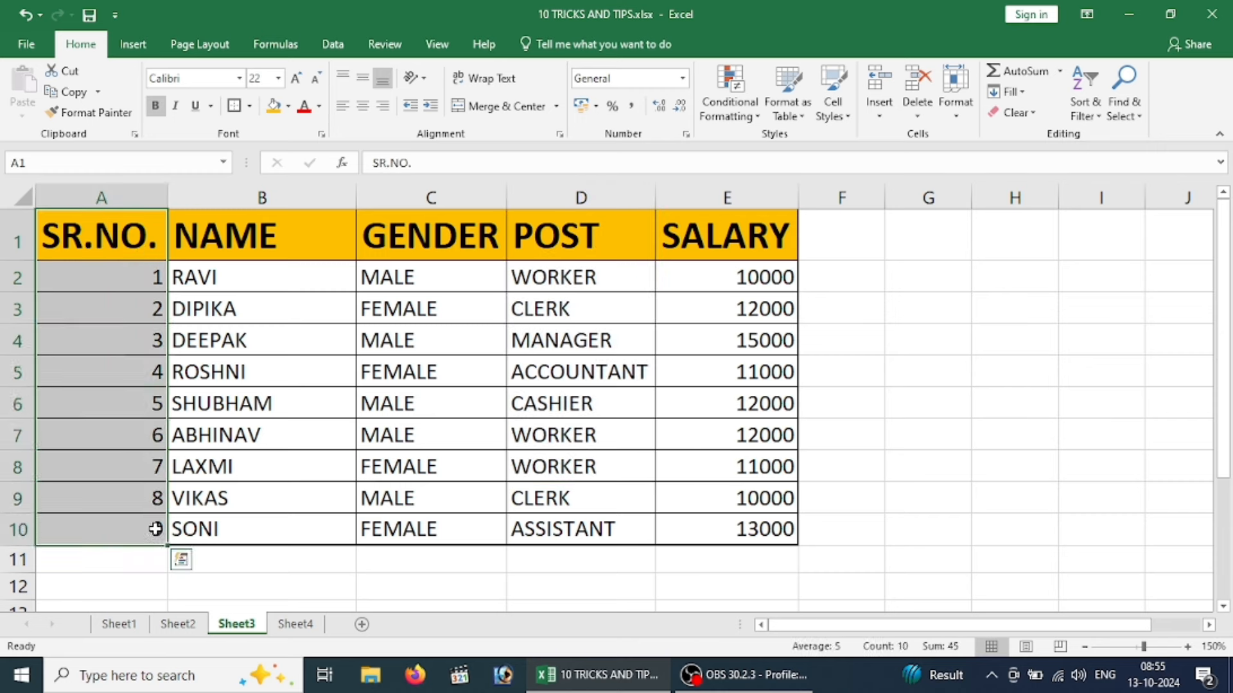
{"action": "left_click", "coordinate": [292, 400]}
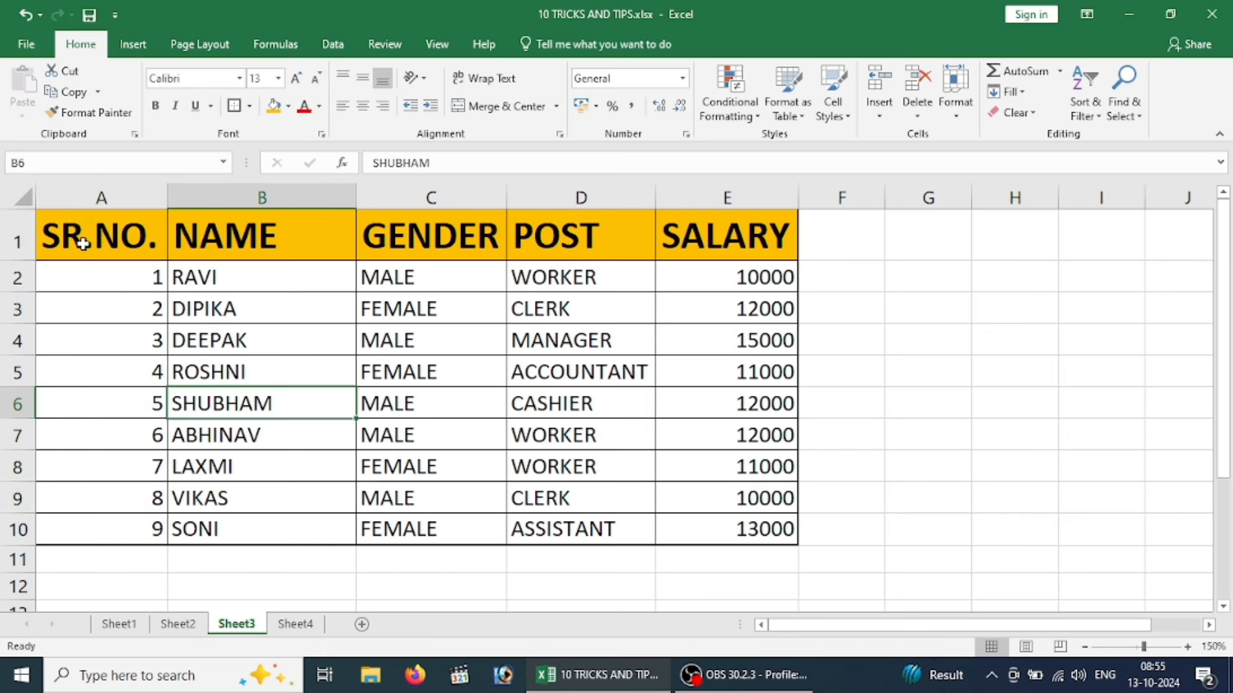
{"action": "left_click_drag", "start_coordinate": [81, 238], "coordinate": [253, 532]}
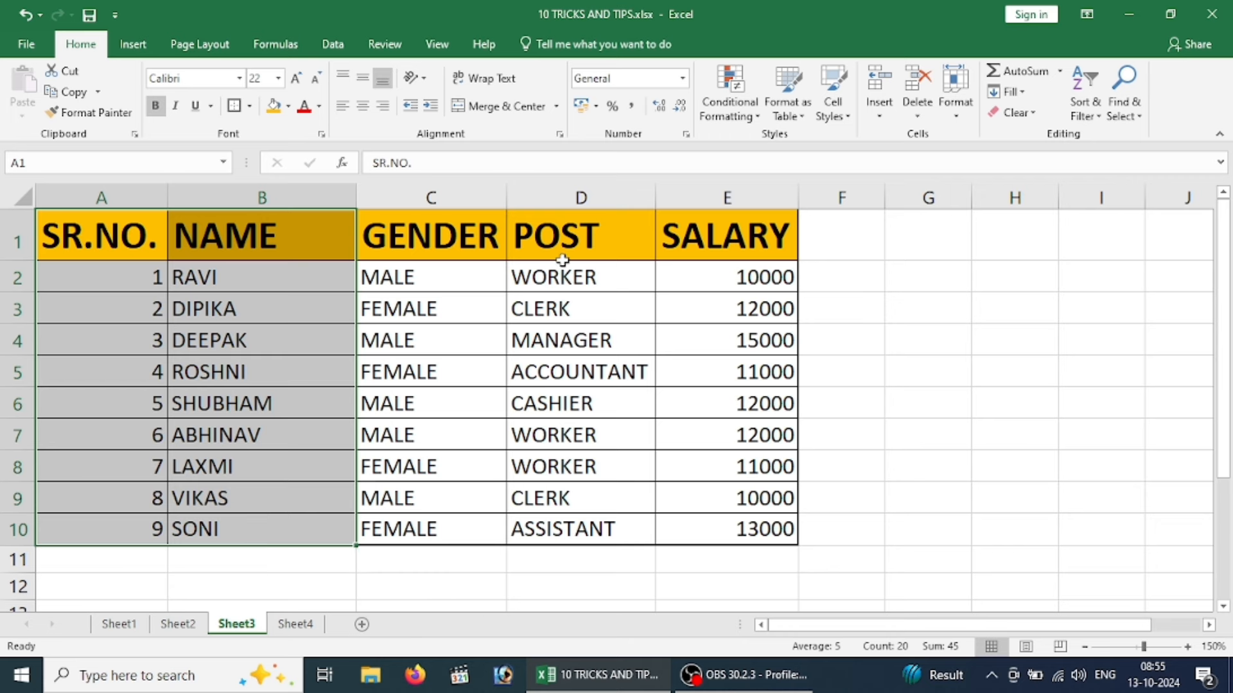
{"action": "left_click_drag", "start_coordinate": [567, 237], "coordinate": [557, 527]}
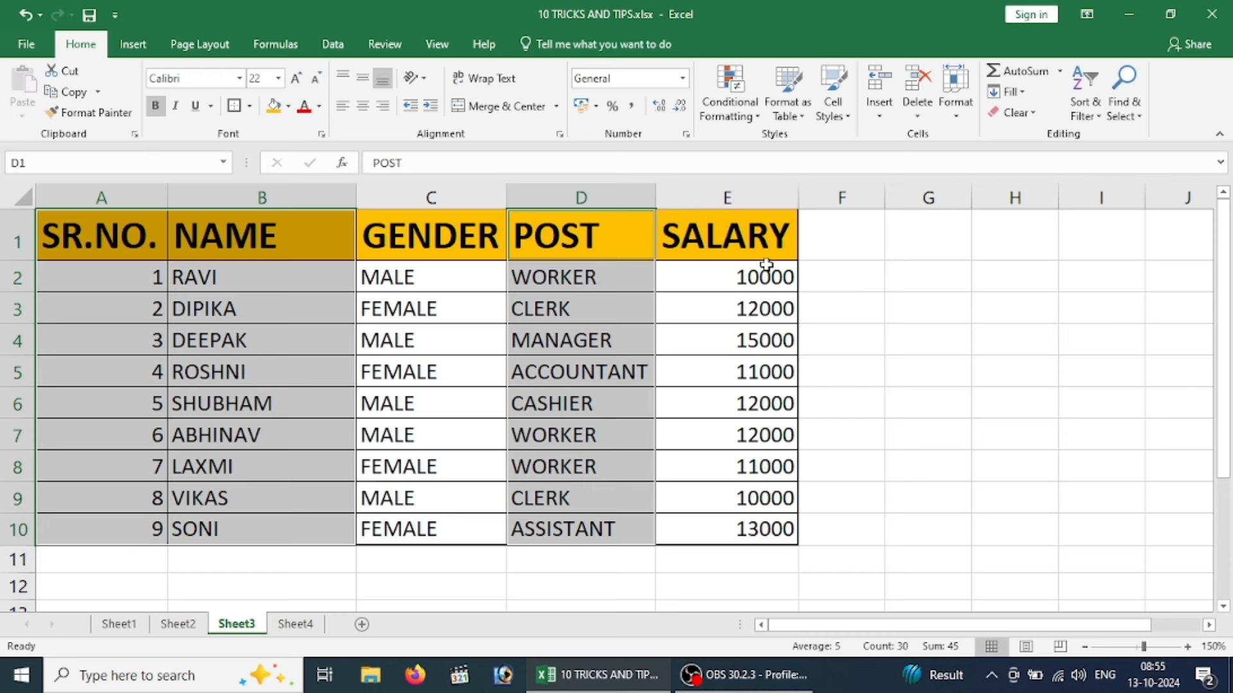
{"action": "key", "text": "ctrl+c"}
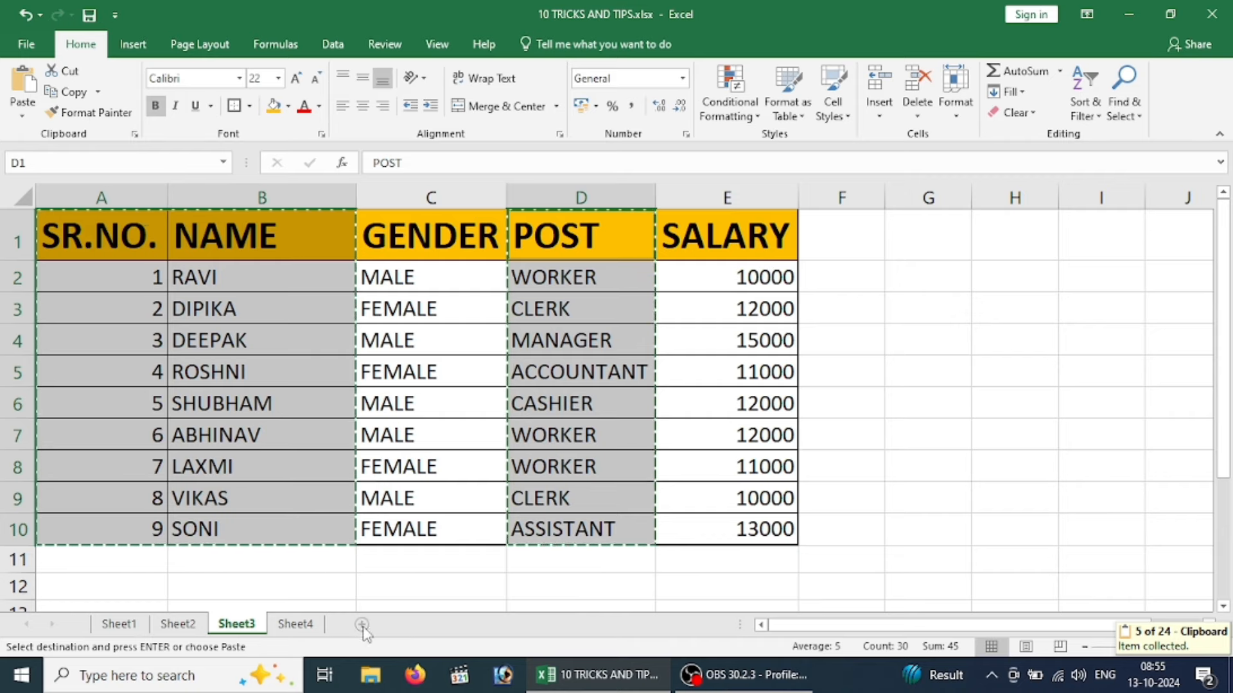
{"action": "left_click", "coordinate": [315, 626]}
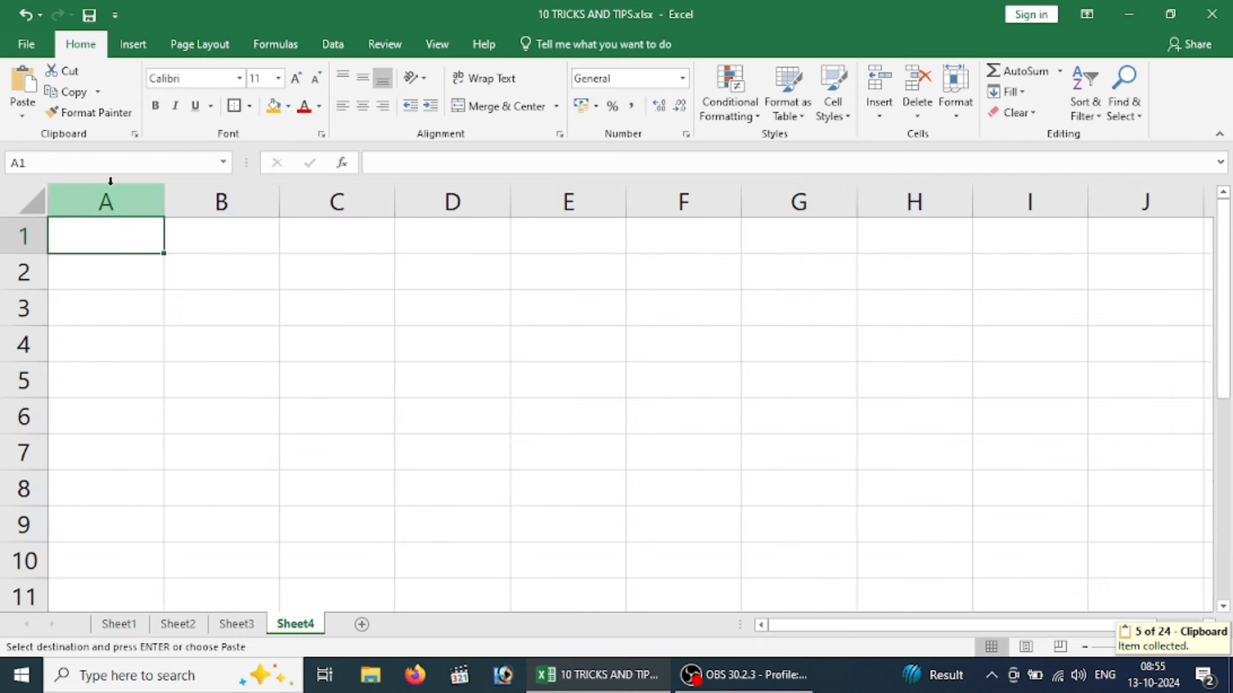
{"action": "key", "text": "ctrl+v"}
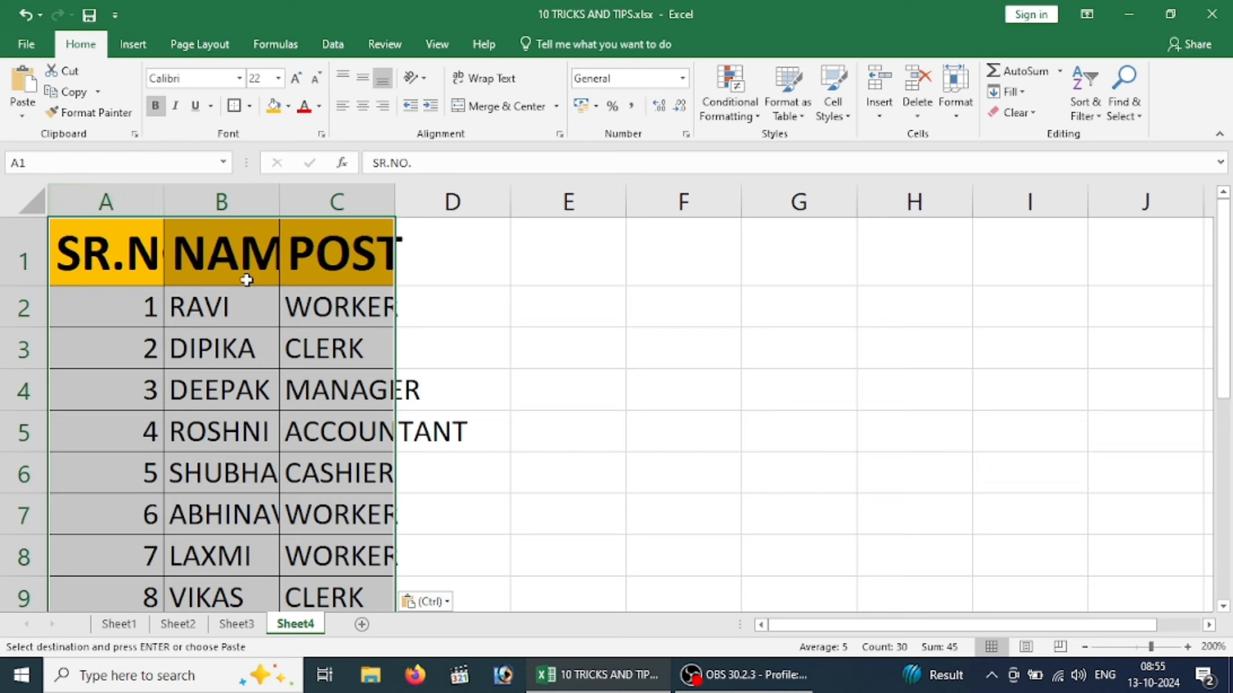
Widen the POST column on Sheet4, and autofit the NAME and SR.NO. columns to their contents one by one.
{"action": "left_click_drag", "start_coordinate": [395, 197], "coordinate": [512, 225]}
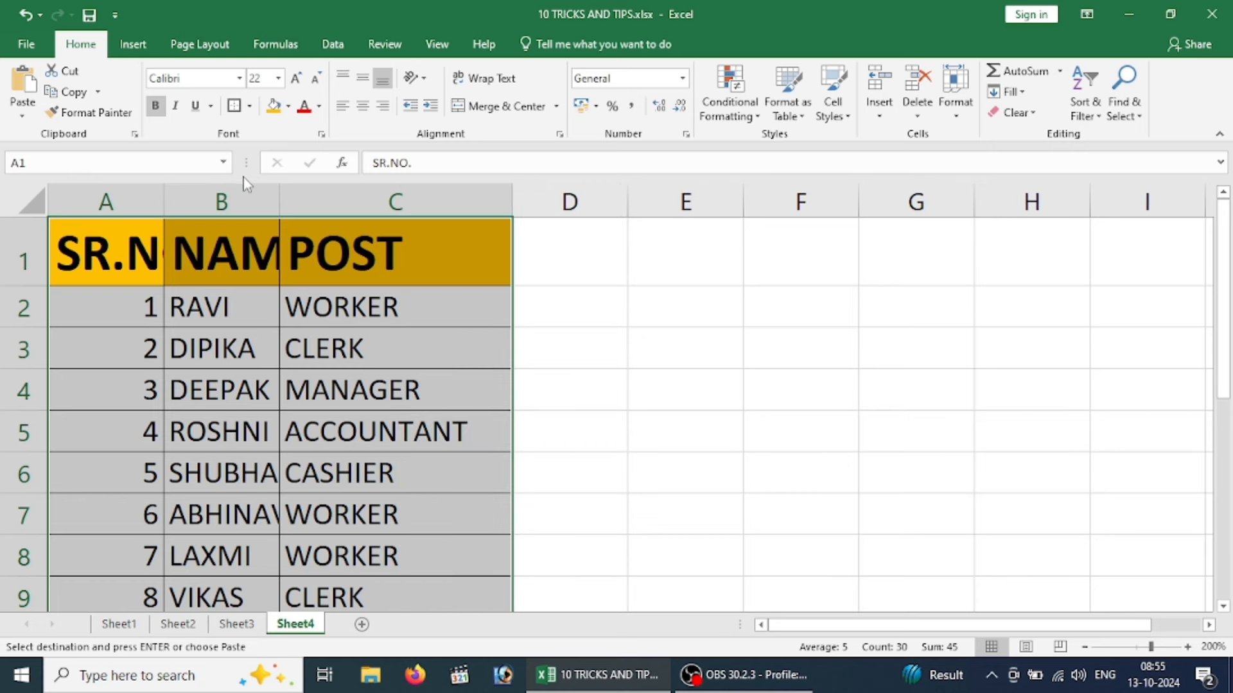
{"action": "left_click_drag", "start_coordinate": [276, 192], "coordinate": [281, 193]}
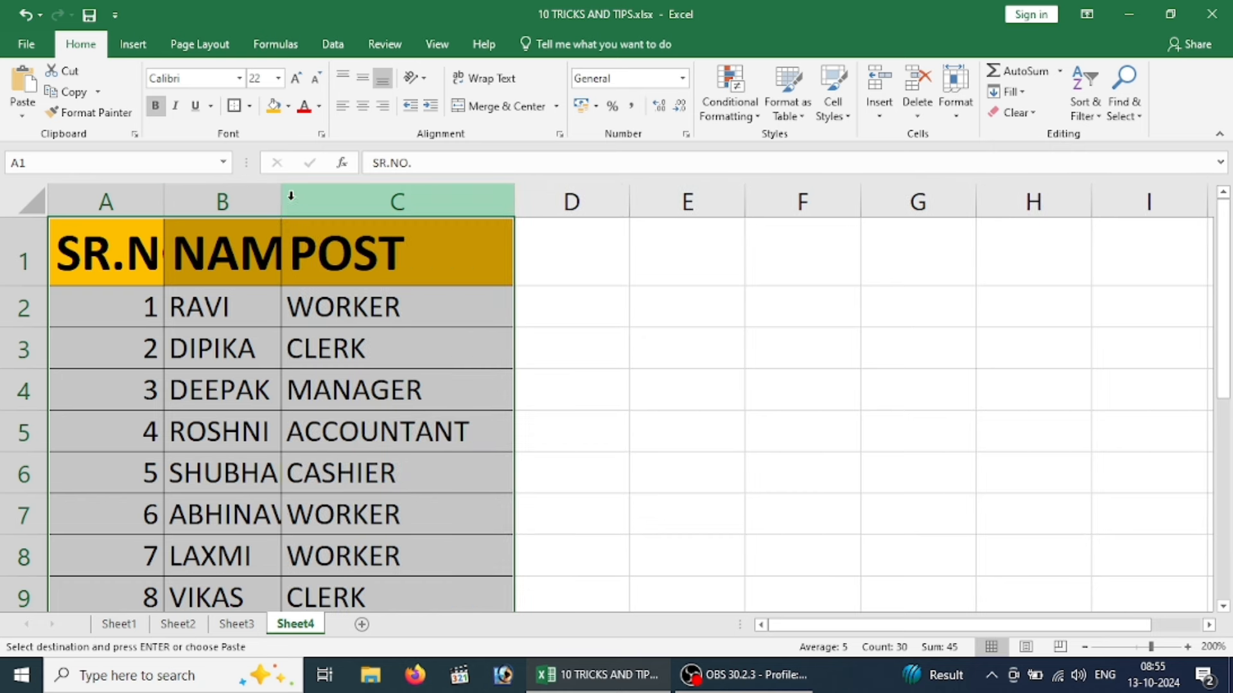
{"action": "double_click", "coordinate": [278, 195]}
{"action": "left_click", "coordinate": [185, 195]}
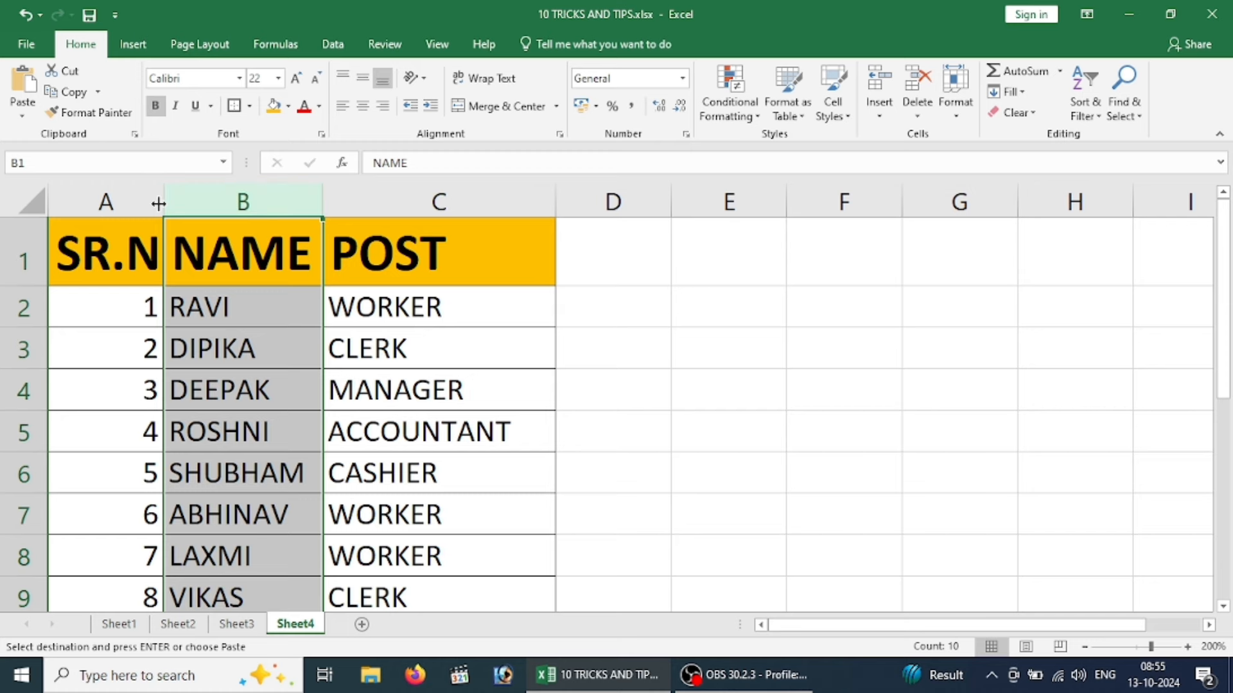
{"action": "double_click", "coordinate": [158, 204]}
{"action": "left_click", "coordinate": [392, 301]}
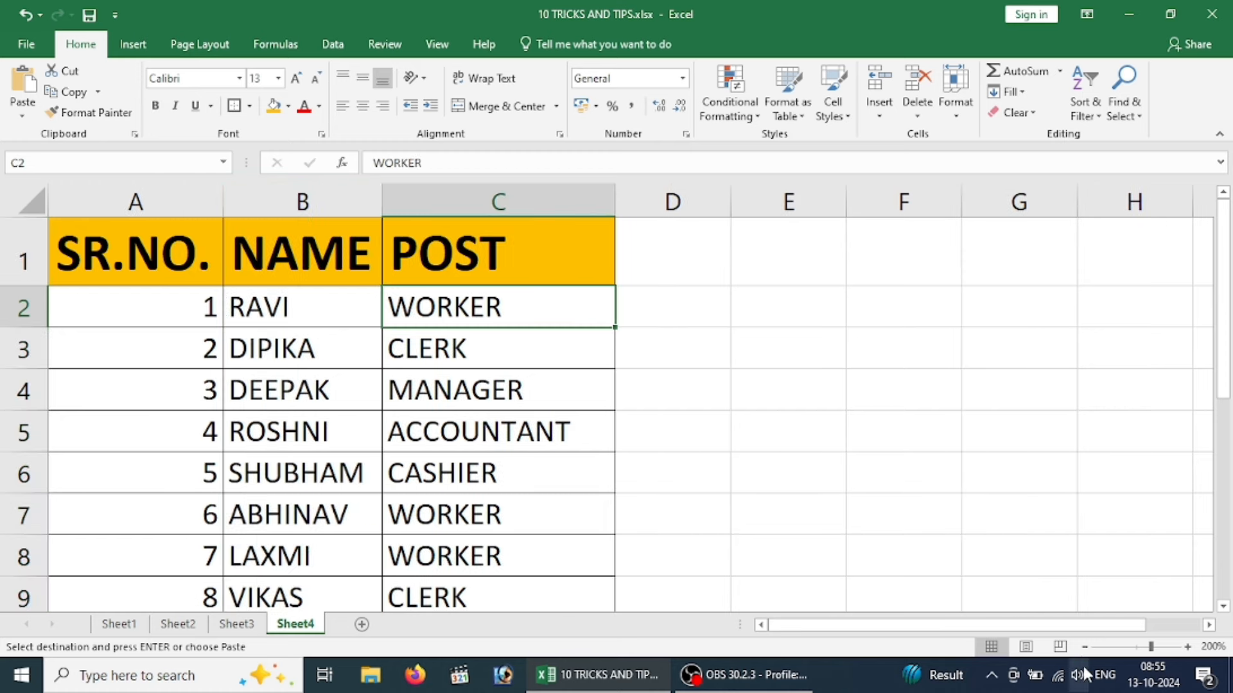
{"action": "left_click", "coordinate": [1083, 647]}
{"action": "left_click", "coordinate": [1083, 647]}
{"action": "left_click", "coordinate": [1084, 647]}
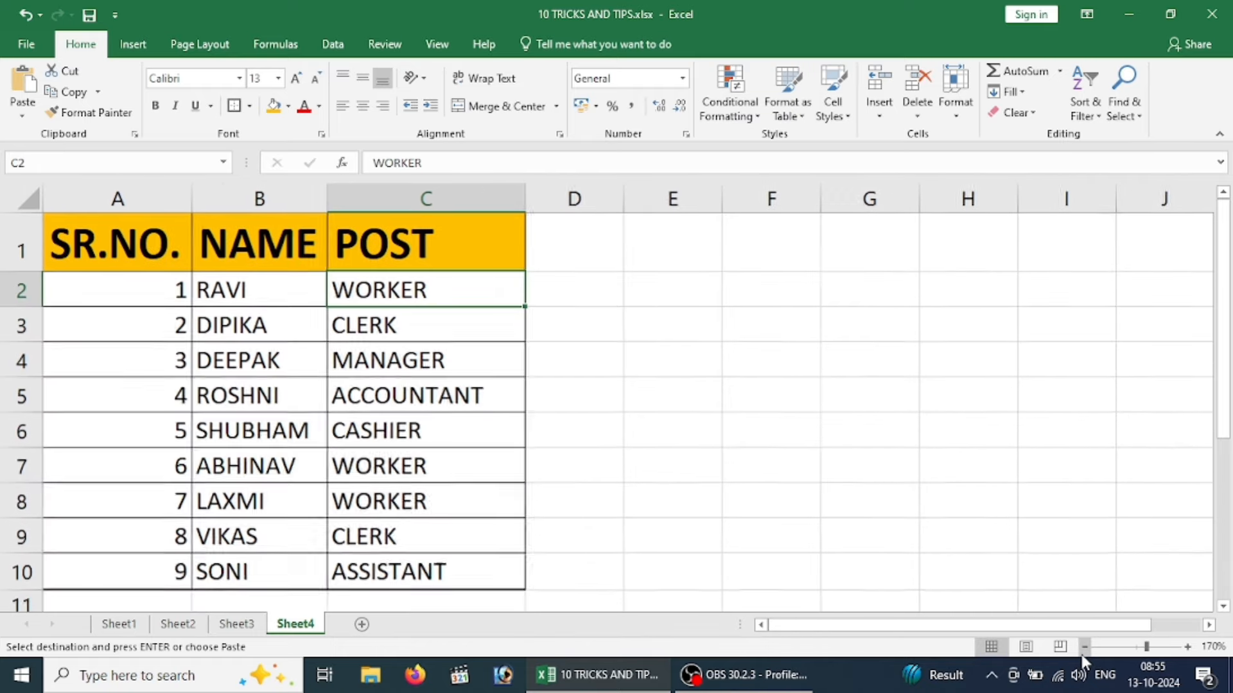
{"action": "left_click", "coordinate": [713, 475]}
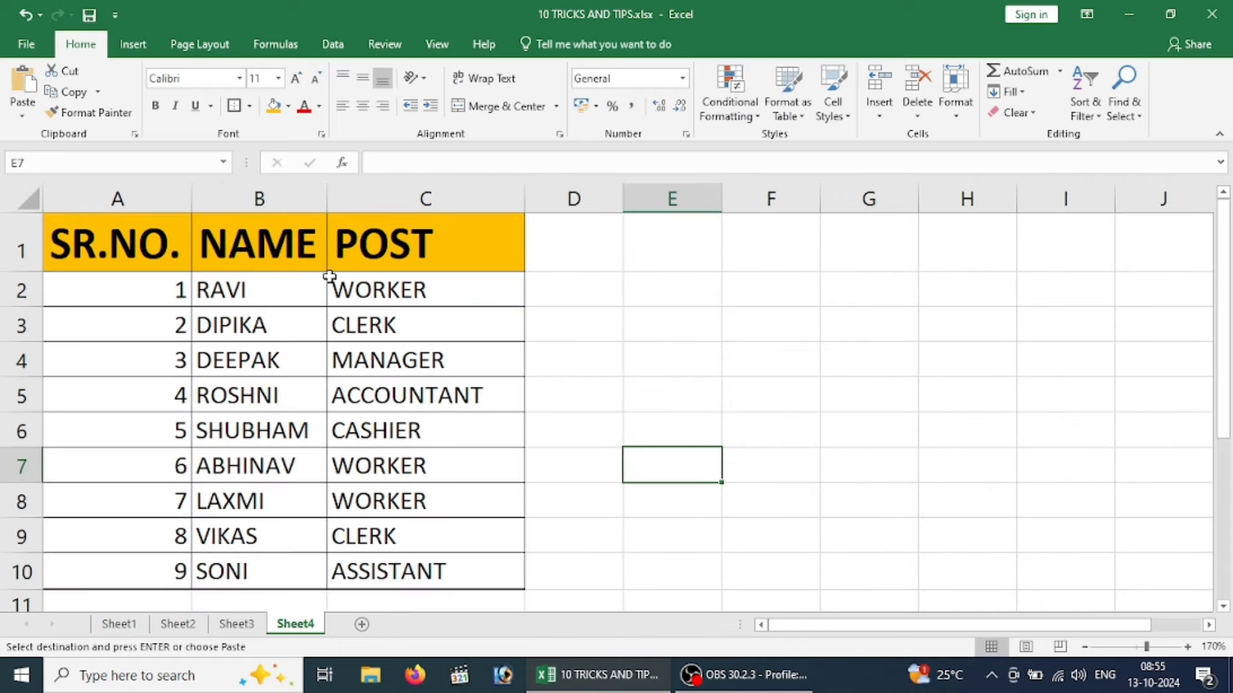
Undo the autofitting of the SR.NO. and NAME columns.
{"action": "key", "text": "ctrl+z"}
{"action": "key", "text": "ctrl+z"}
{"action": "key", "text": "ctrl+z"}
{"action": "key", "text": "ctrl+z"}
{"action": "key", "text": "ctrl+z"}
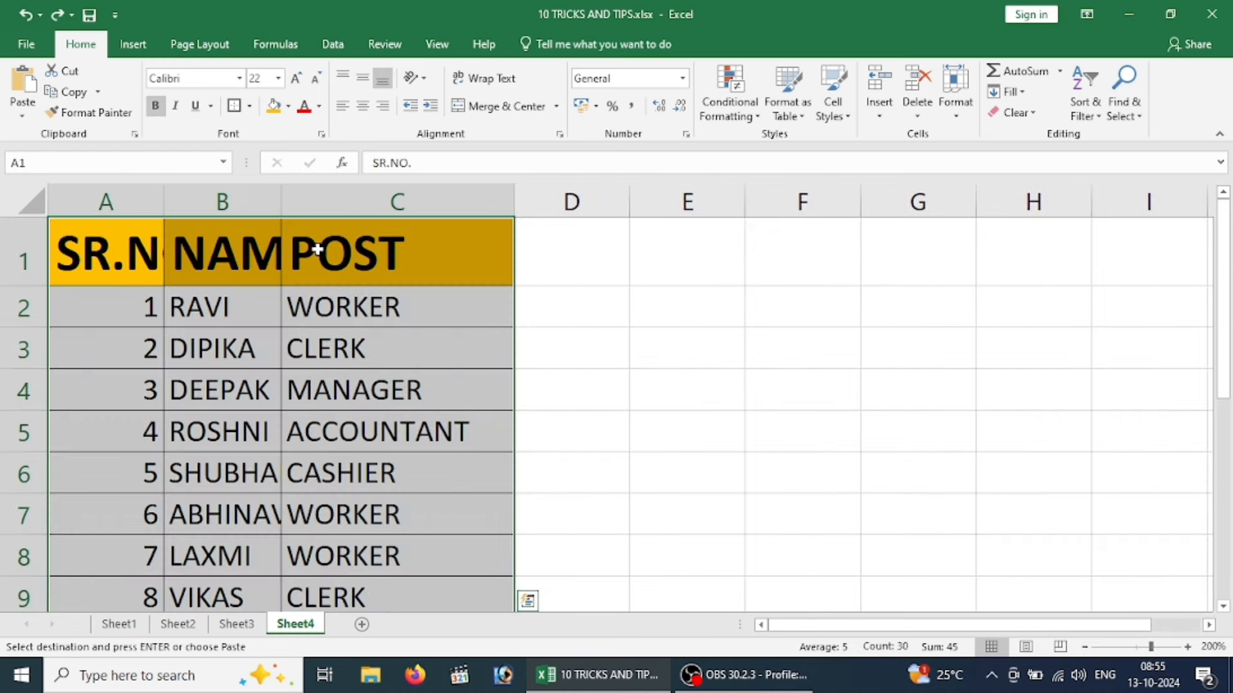
{"action": "left_click", "coordinate": [545, 308]}
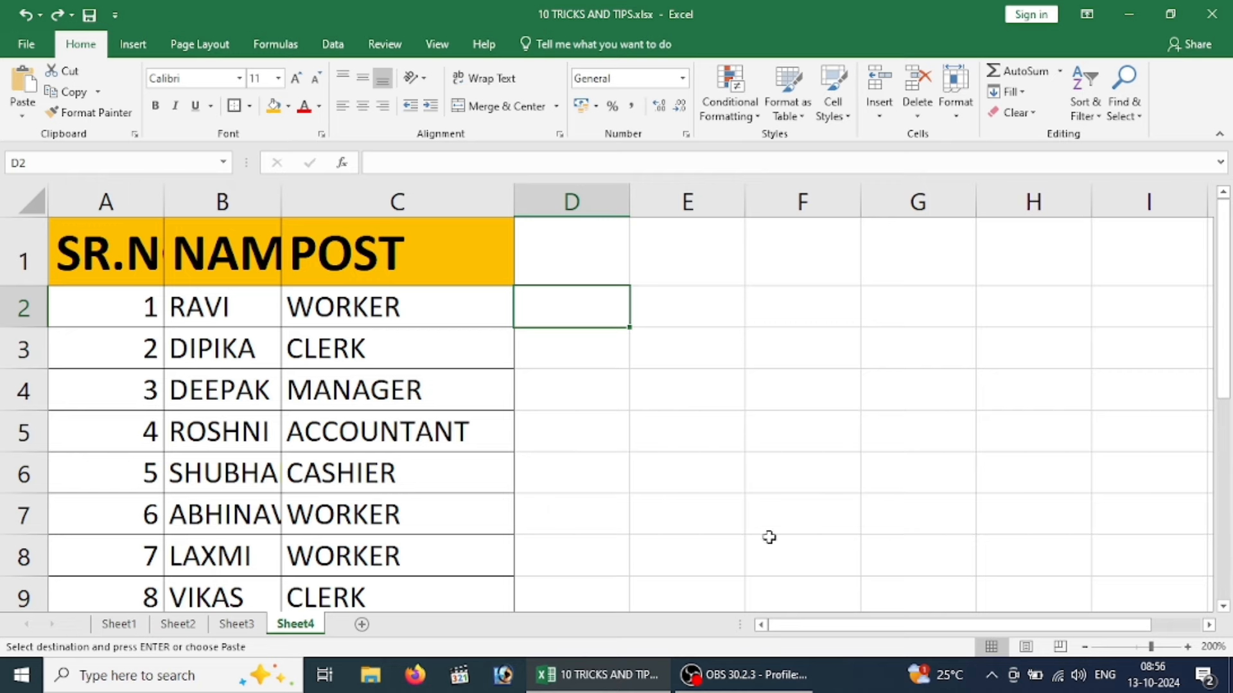
Autofit columns A to C on Sheet4 to their contents all at once.
{"action": "left_click", "coordinate": [1085, 646]}
{"action": "left_click", "coordinate": [1084, 647]}
{"action": "left_click", "coordinate": [1084, 647]}
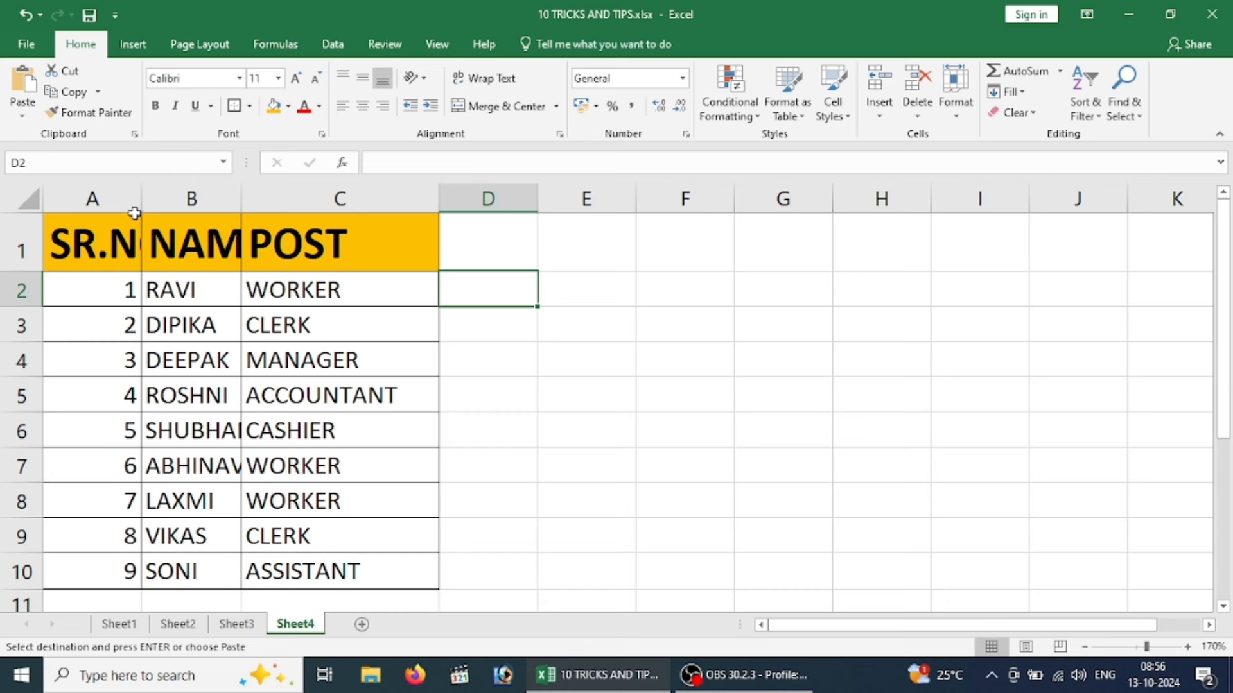
{"action": "left_click_drag", "start_coordinate": [110, 199], "coordinate": [334, 198]}
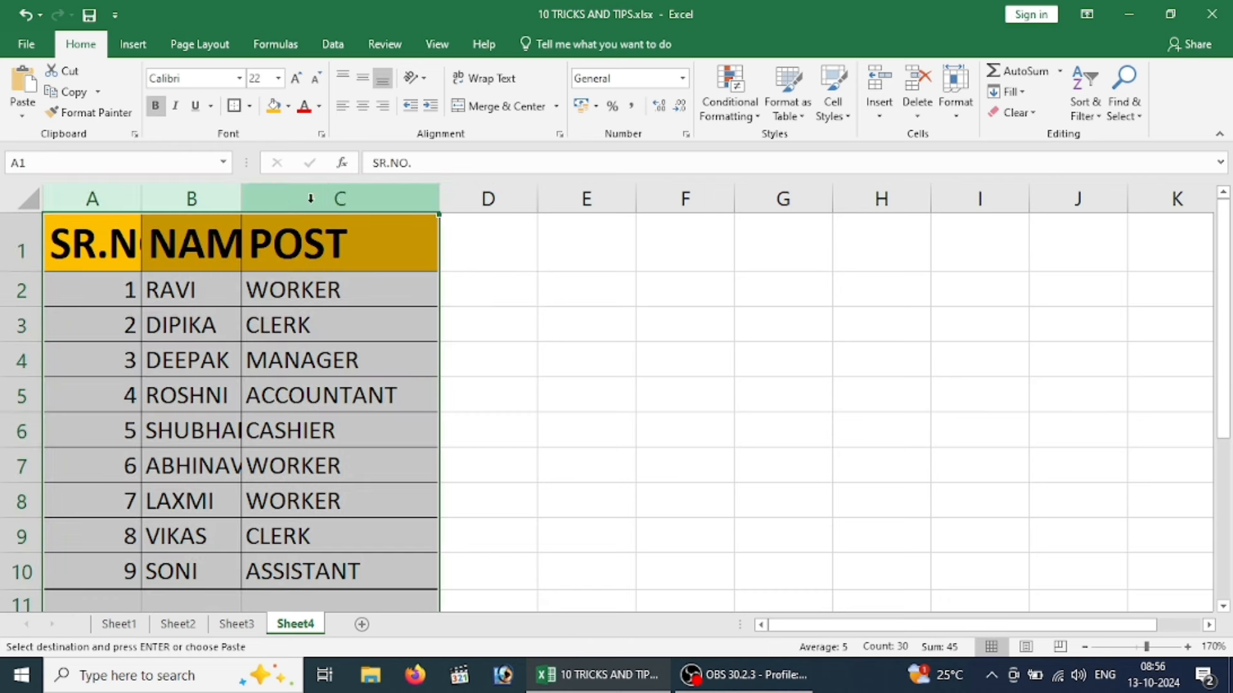
{"action": "double_click", "coordinate": [144, 190]}
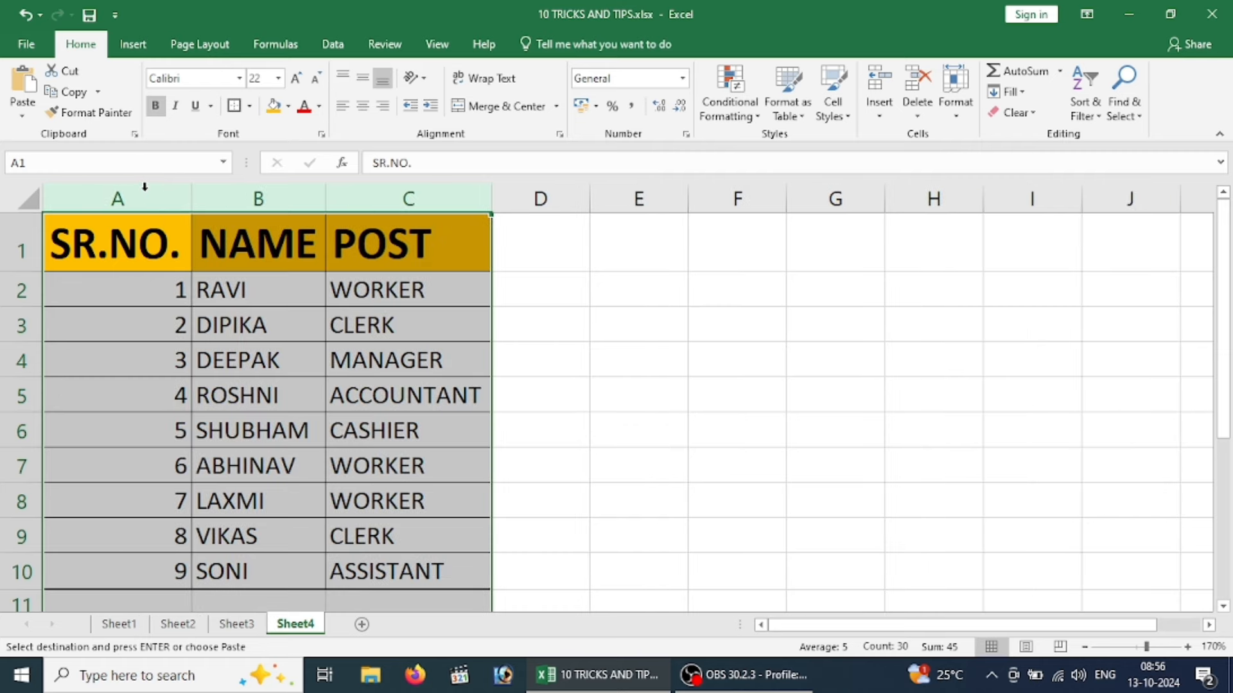
{"action": "left_click", "coordinate": [629, 305]}
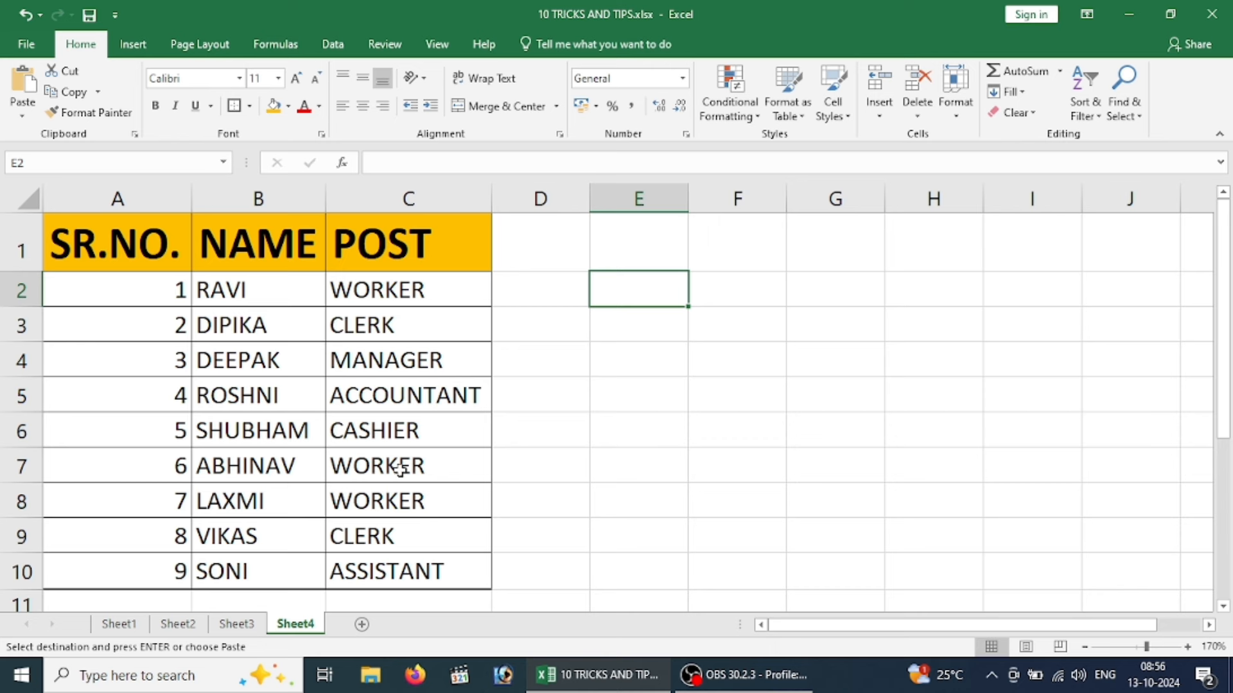
Show the Office Clipboard's collected items and clear all of them.
{"action": "left_click", "coordinate": [692, 417]}
{"action": "left_click", "coordinate": [135, 133]}
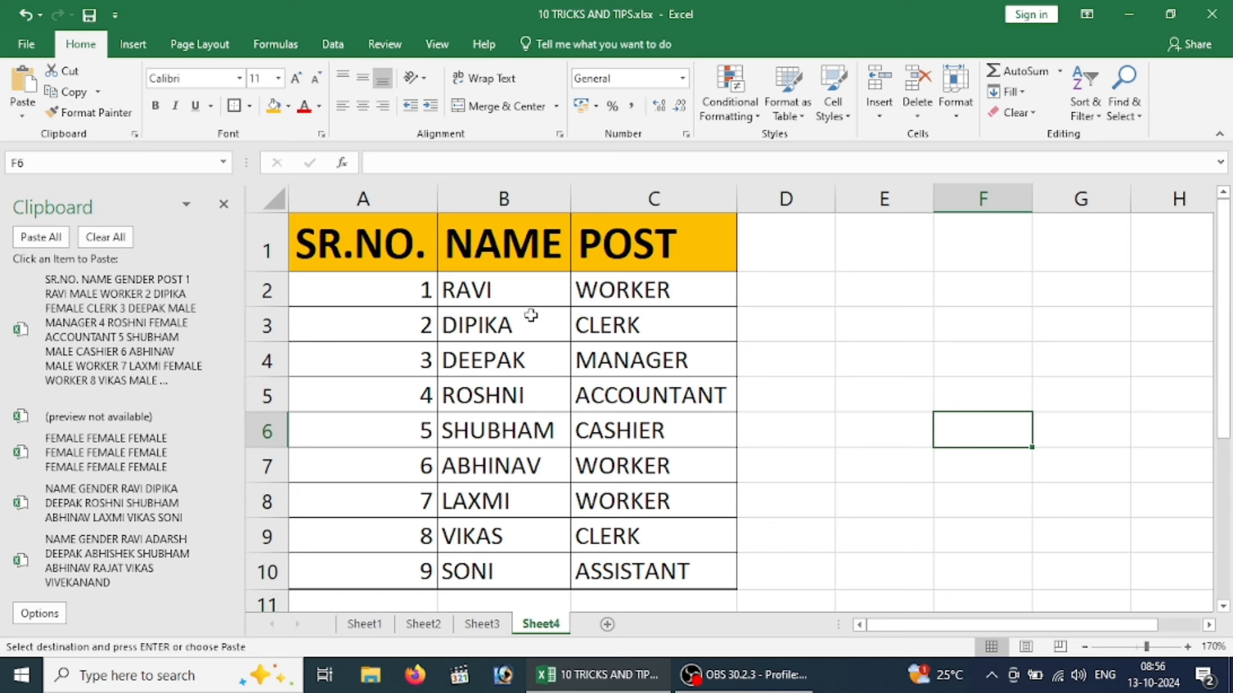
{"action": "left_click", "coordinate": [125, 237]}
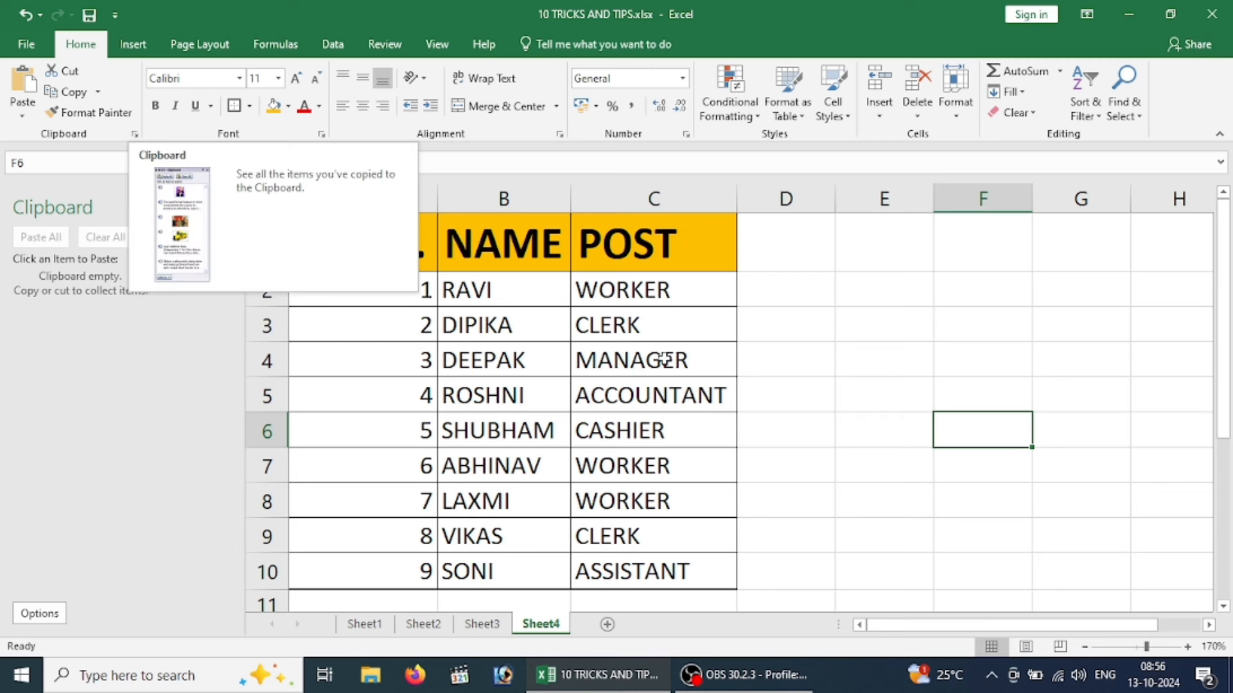
Copy the Sheet4 table A1:C10 to the emptied clipboard.
{"action": "left_click", "coordinate": [689, 371]}
{"action": "left_click_drag", "start_coordinate": [414, 259], "coordinate": [592, 562]}
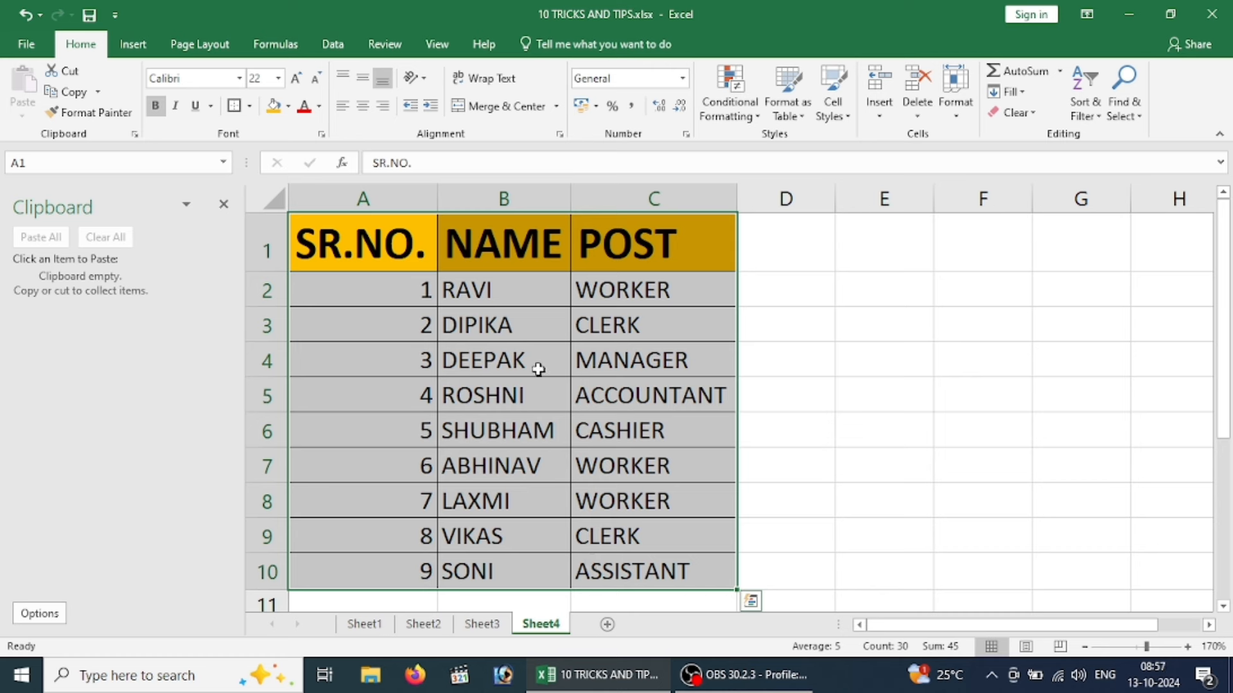
{"action": "key", "text": "ctrl+c"}
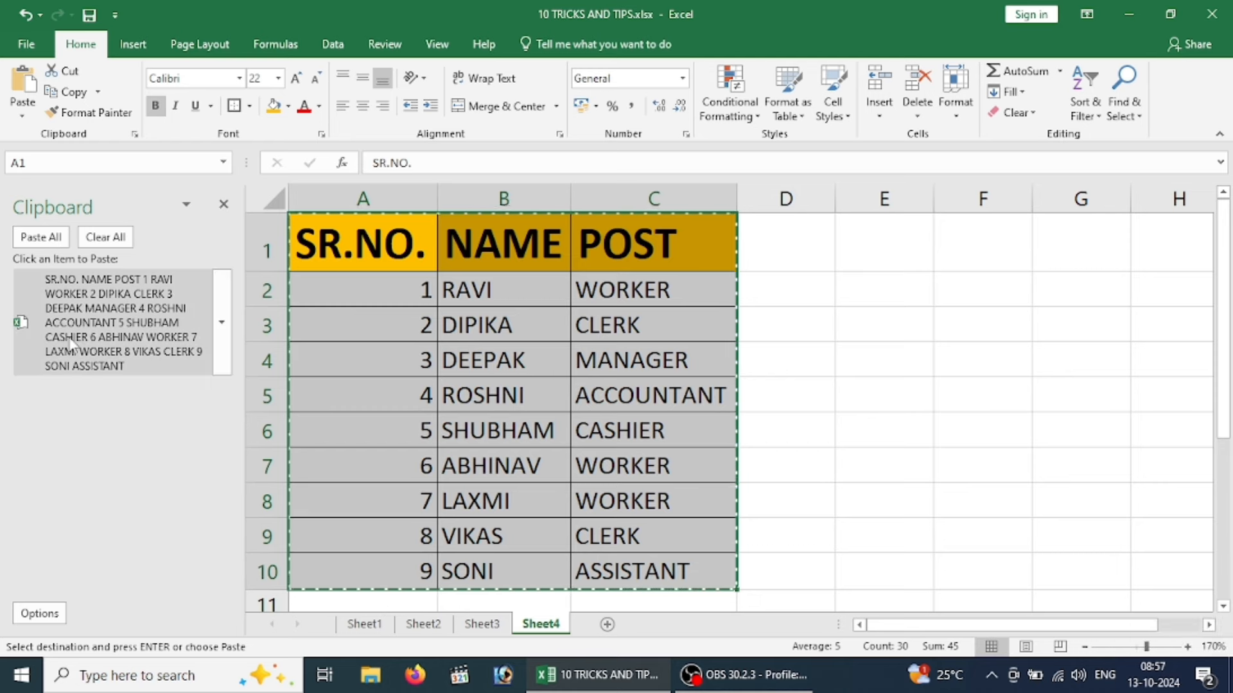
Run WINWORD to open a blank Word document and paste the collected Sheet4 table into it from the Office Clipboard.
{"action": "key", "text": "super+r"}
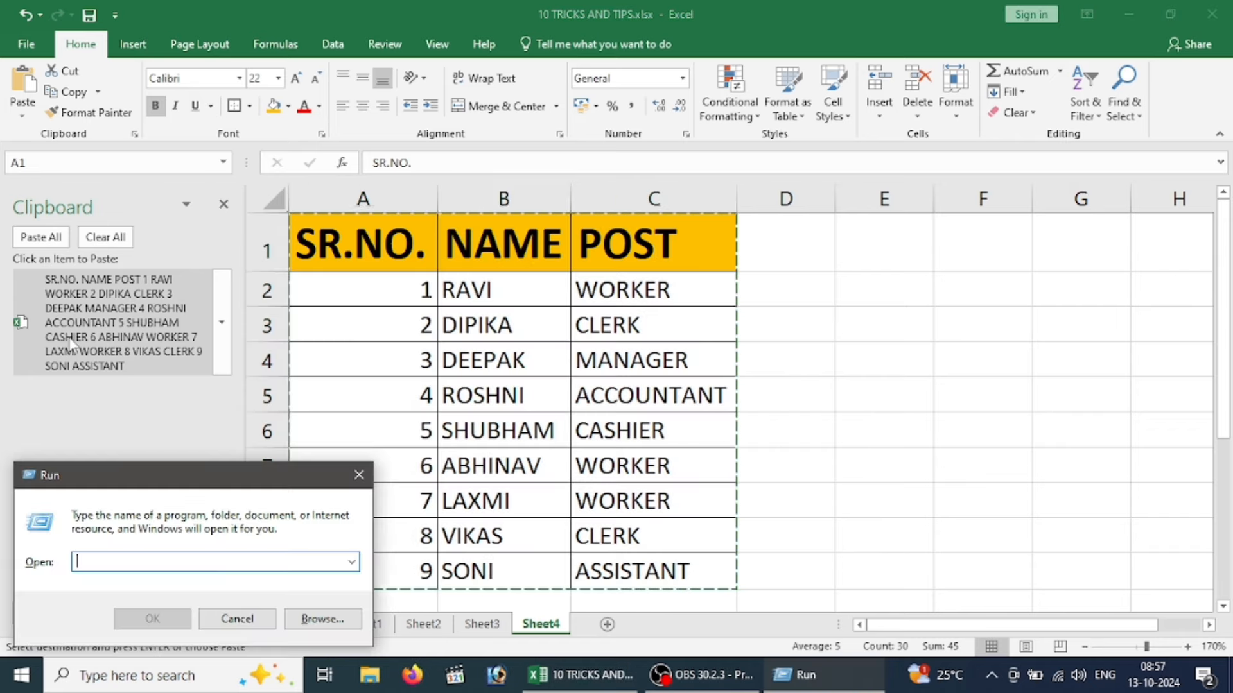
{"action": "type", "text": "WINWORD"}
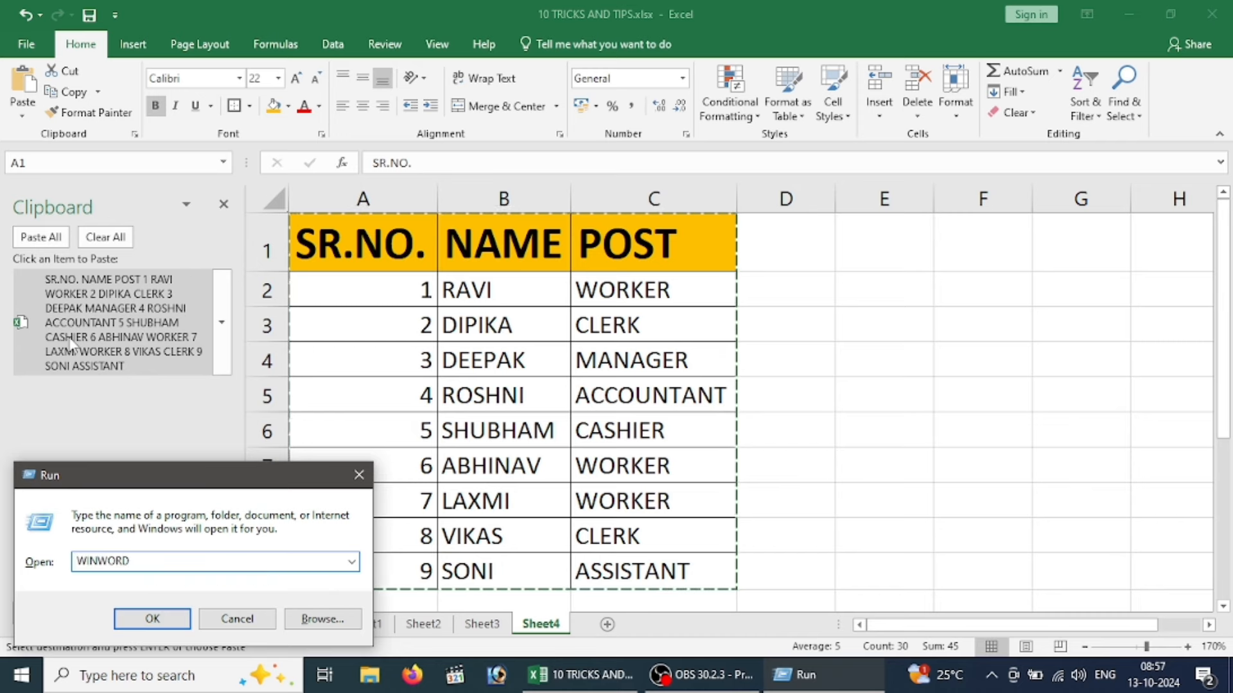
{"action": "key", "text": "Return"}
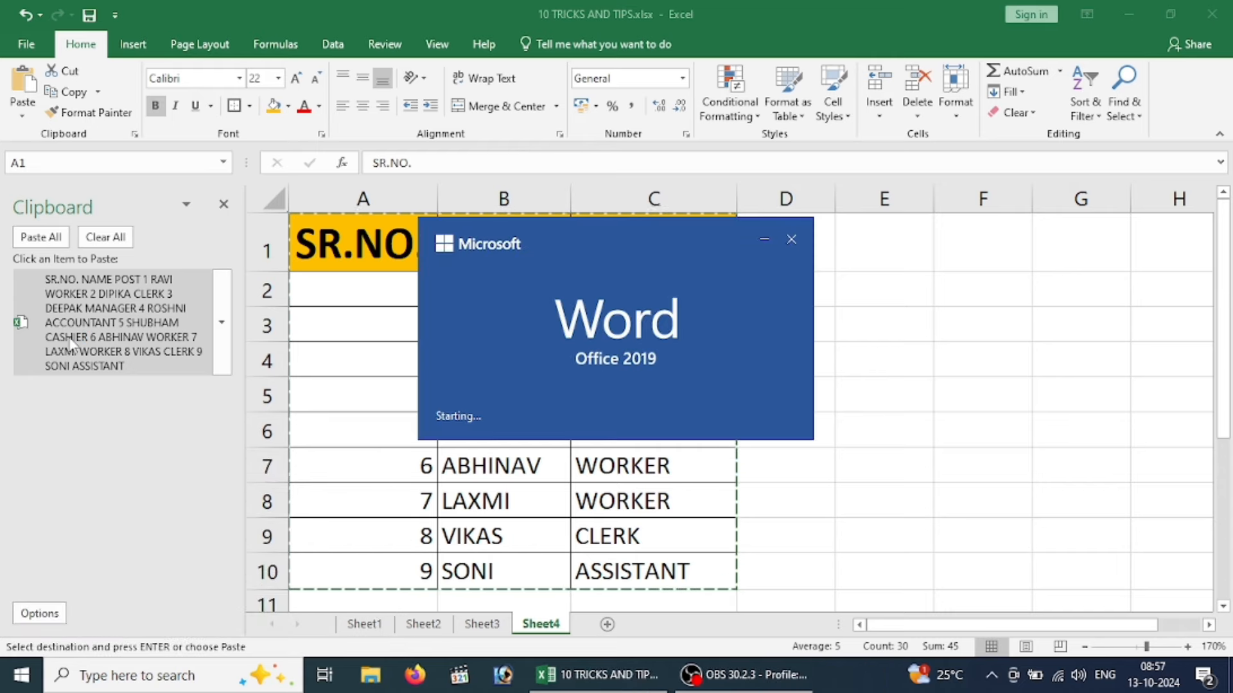
{"action": "key", "text": "Return"}
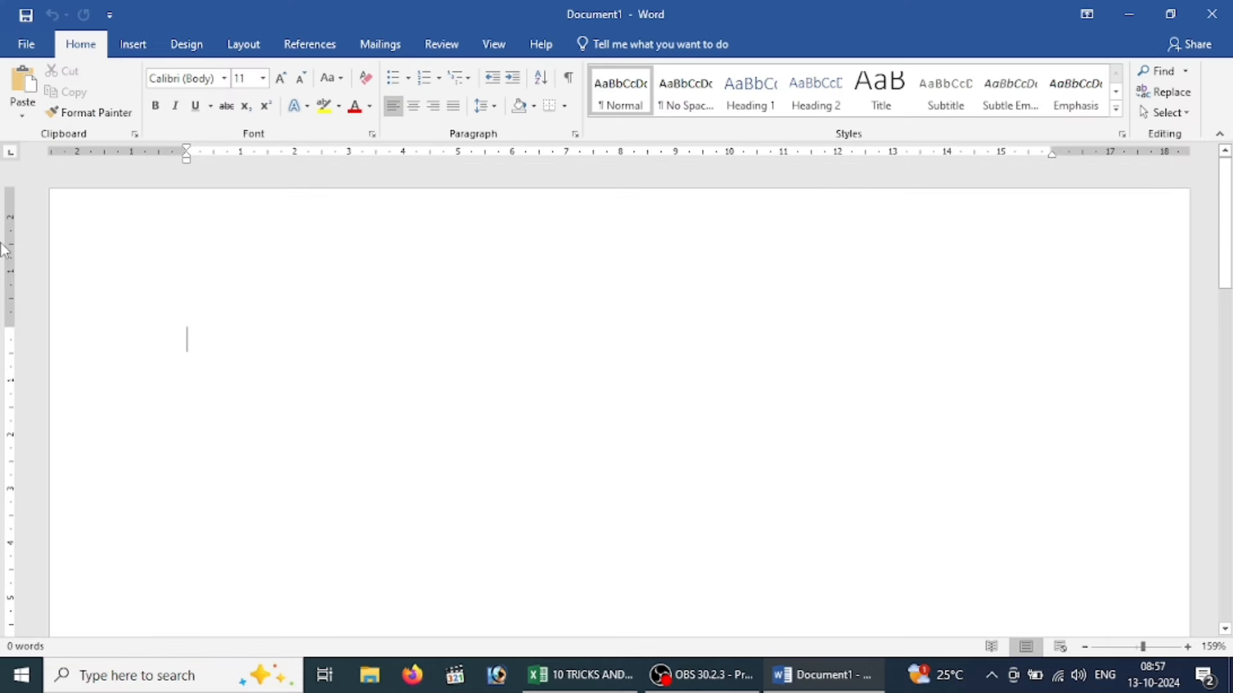
{"action": "left_click", "coordinate": [134, 134]}
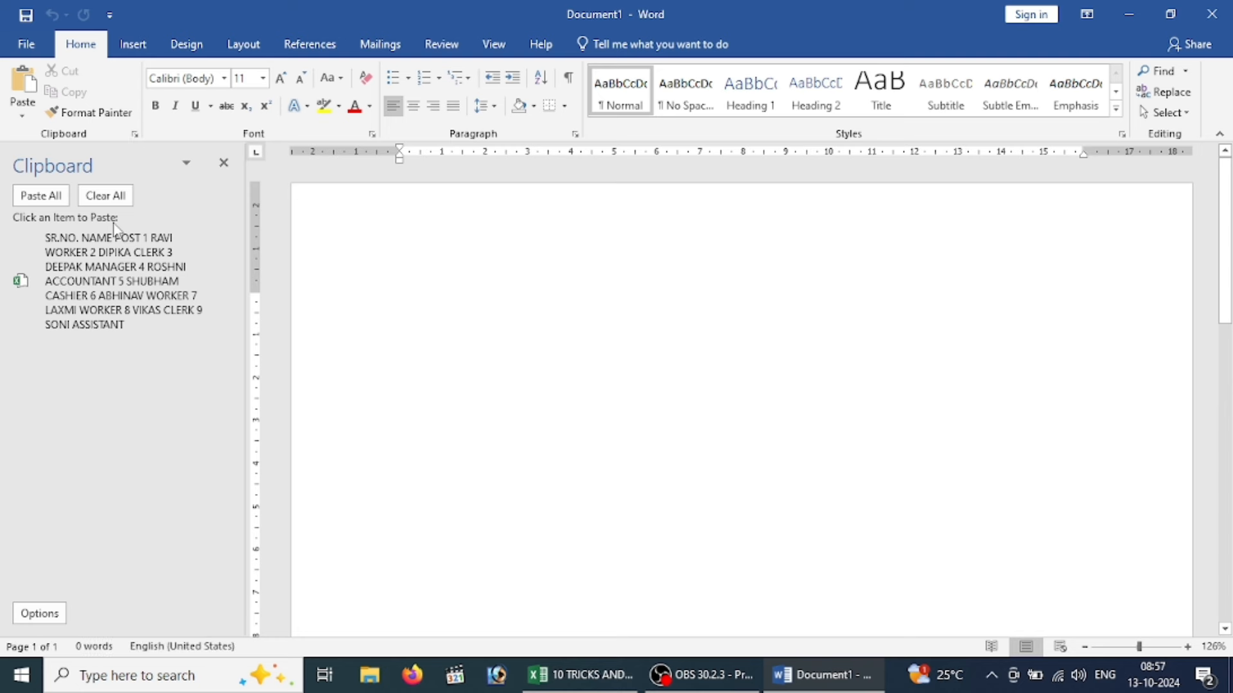
{"action": "left_click", "coordinate": [91, 272]}
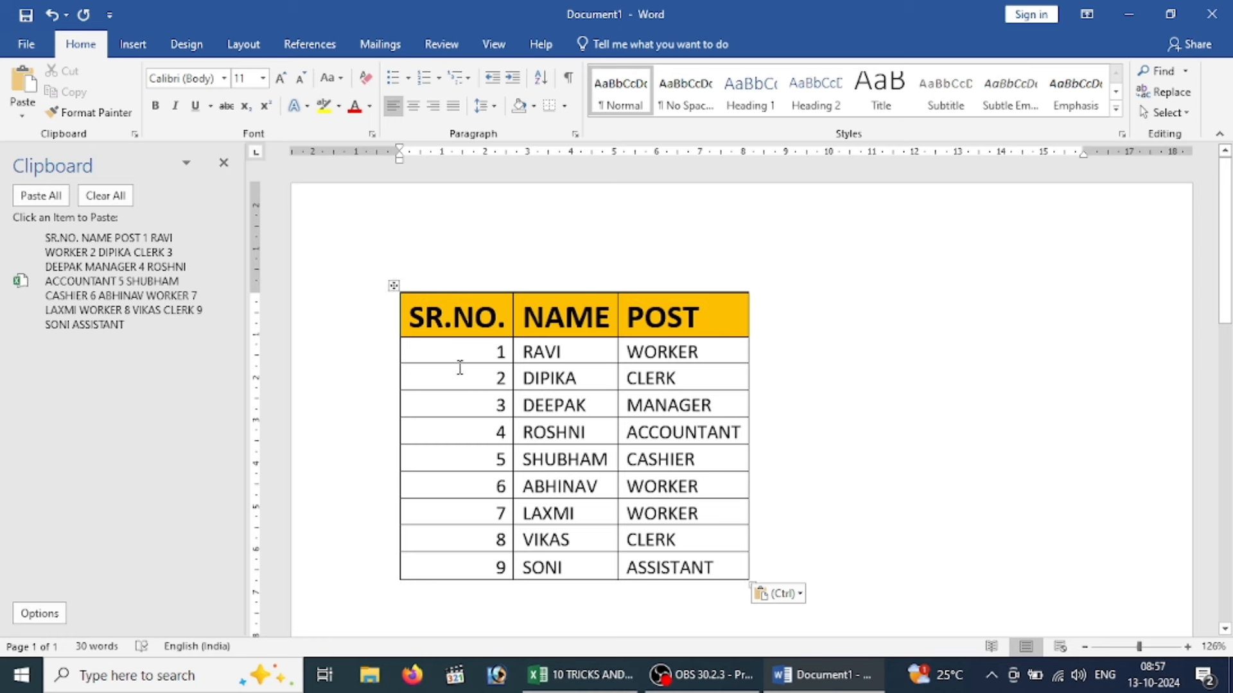
{"action": "key", "text": "Return"}
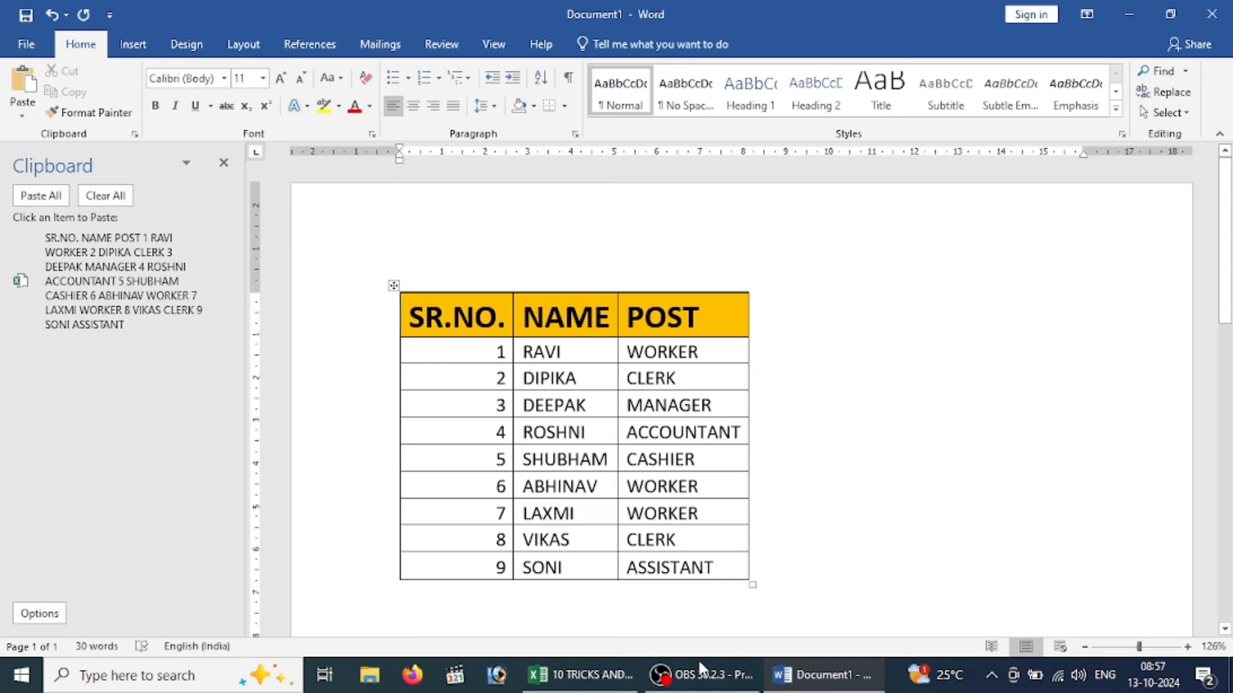
Switch back to the Excel workbook, clear all Office Clipboard items and hide the clipboard.
{"action": "left_click", "coordinate": [621, 675]}
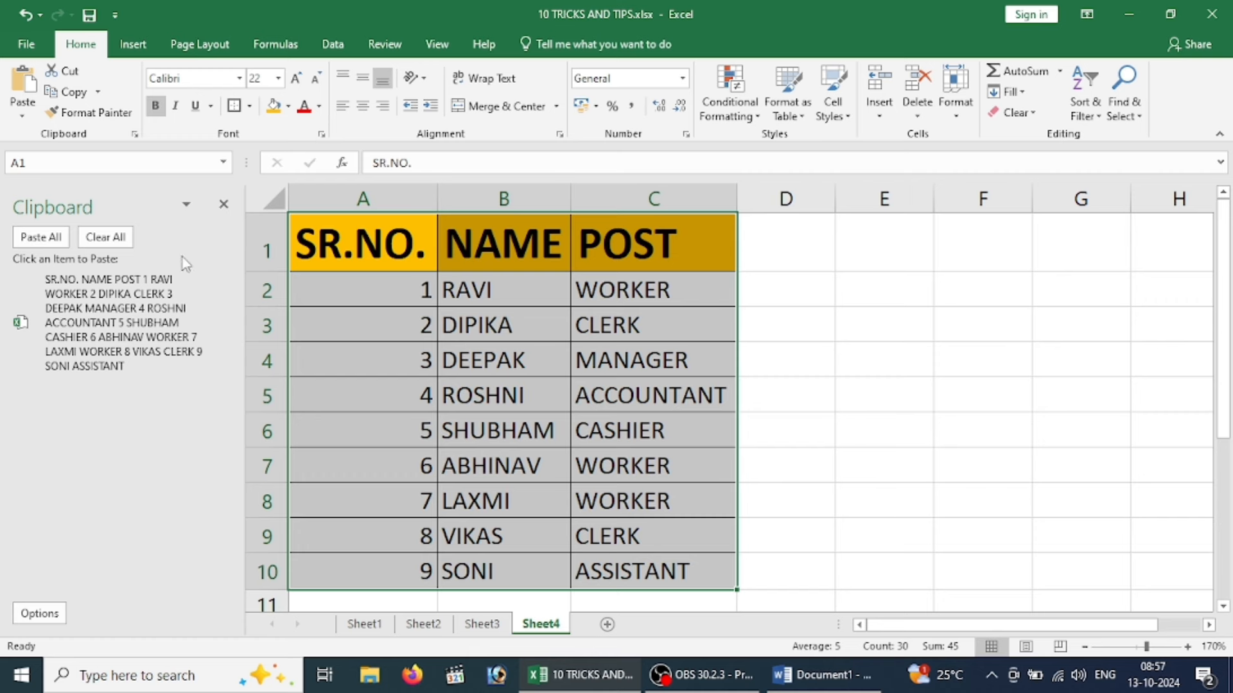
{"action": "left_click", "coordinate": [105, 237]}
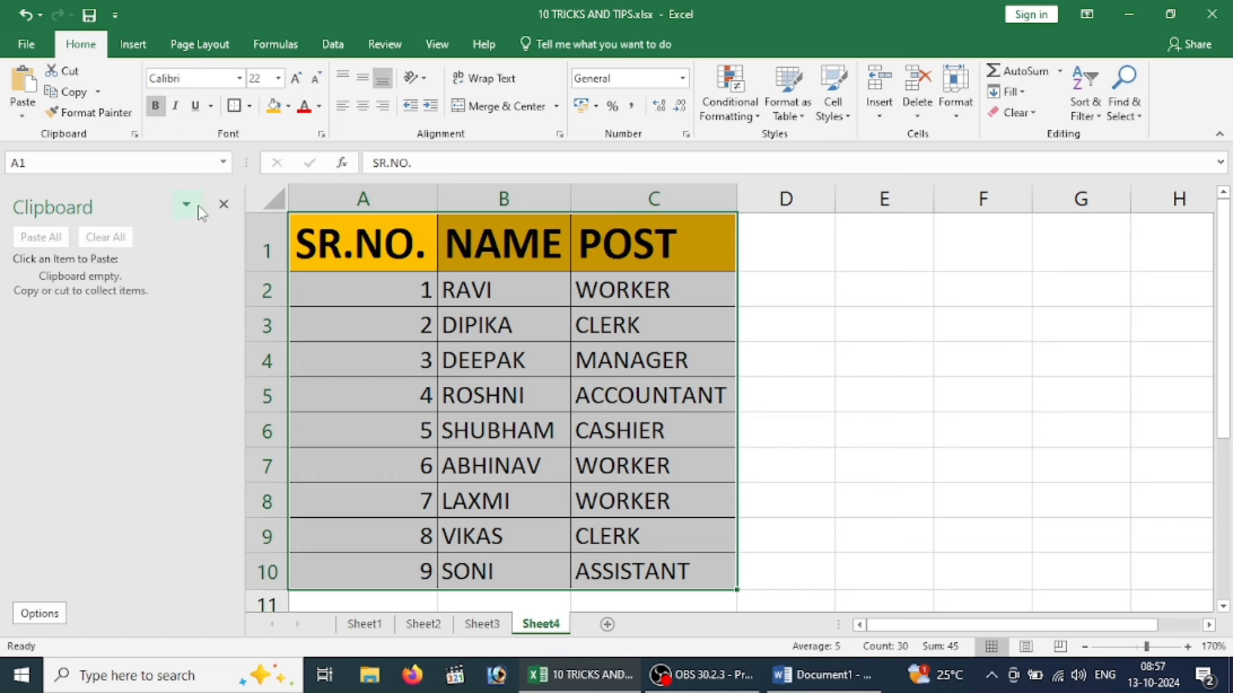
{"action": "left_click", "coordinate": [223, 205]}
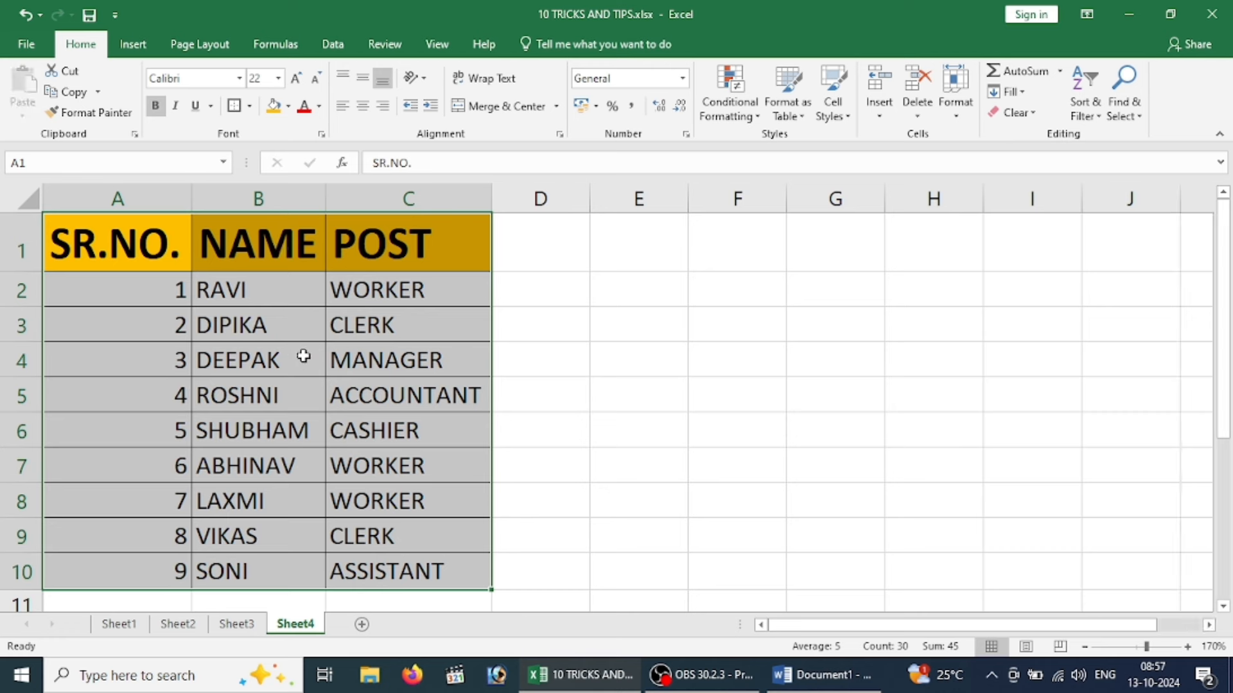
Remove all borders from the Sheet4 table A1:C10.
{"action": "left_click", "coordinate": [250, 107]}
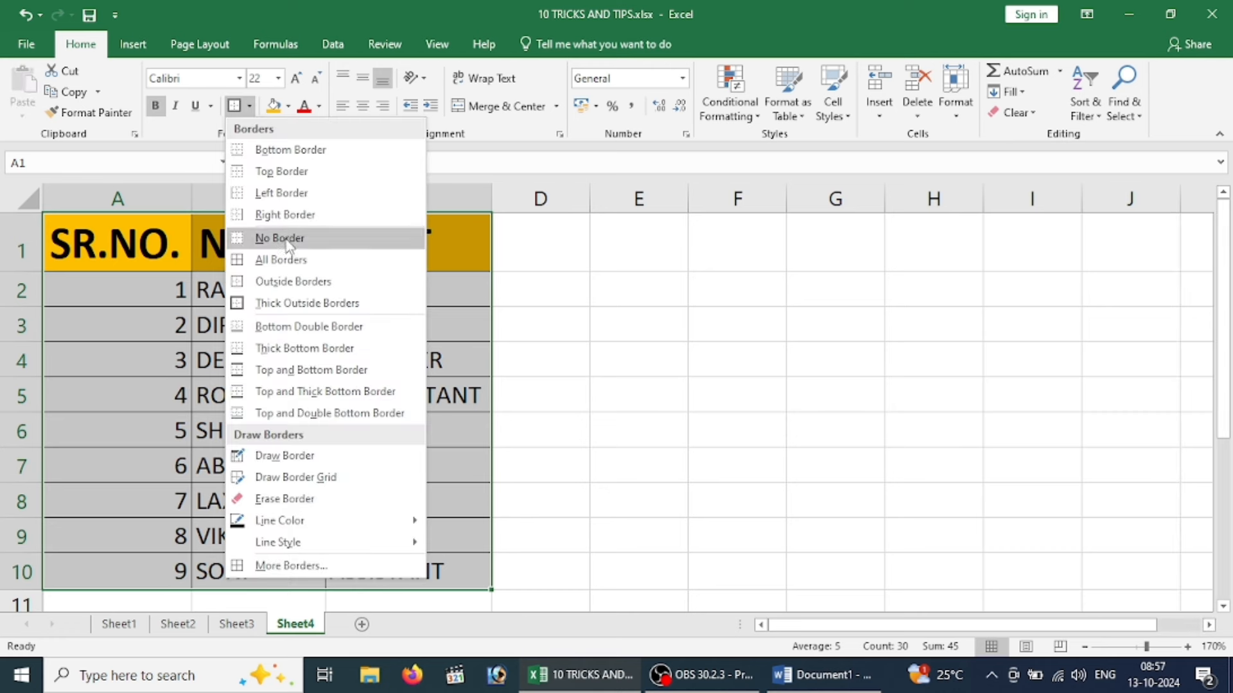
{"action": "left_click", "coordinate": [287, 241]}
{"action": "left_click", "coordinate": [709, 316]}
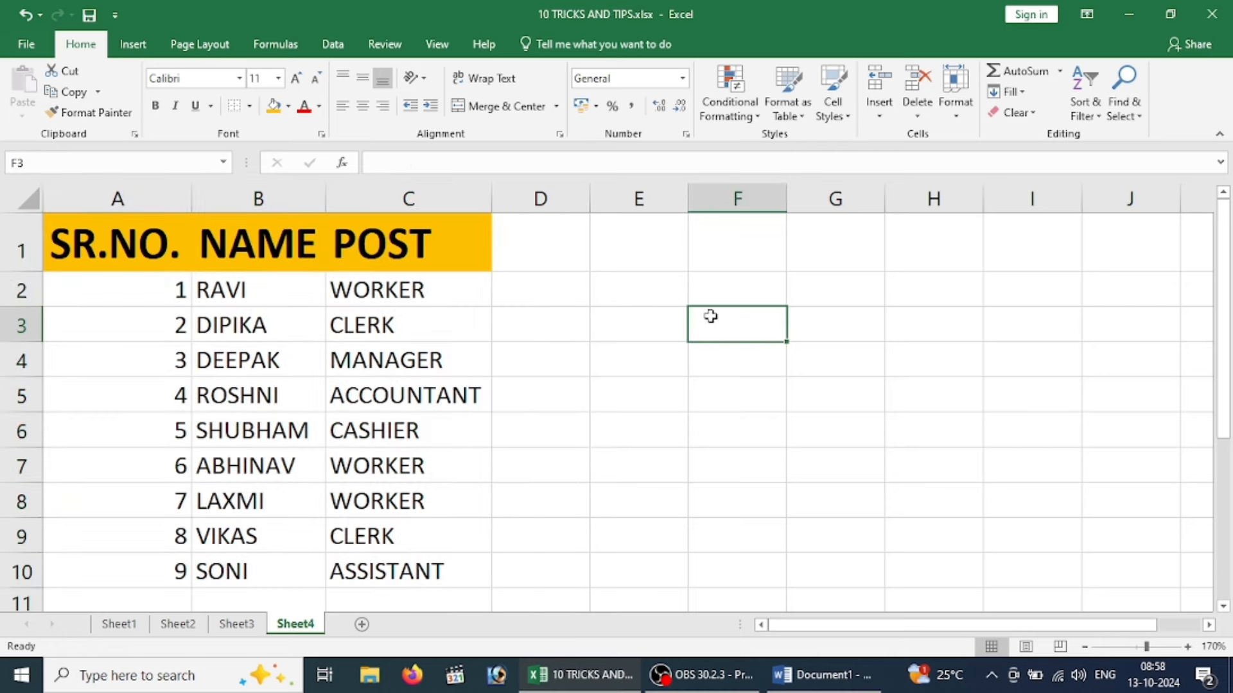
Show the Office Clipboard and copy the borderless Sheet4 table A1:C10 to it.
{"action": "left_click", "coordinate": [135, 135]}
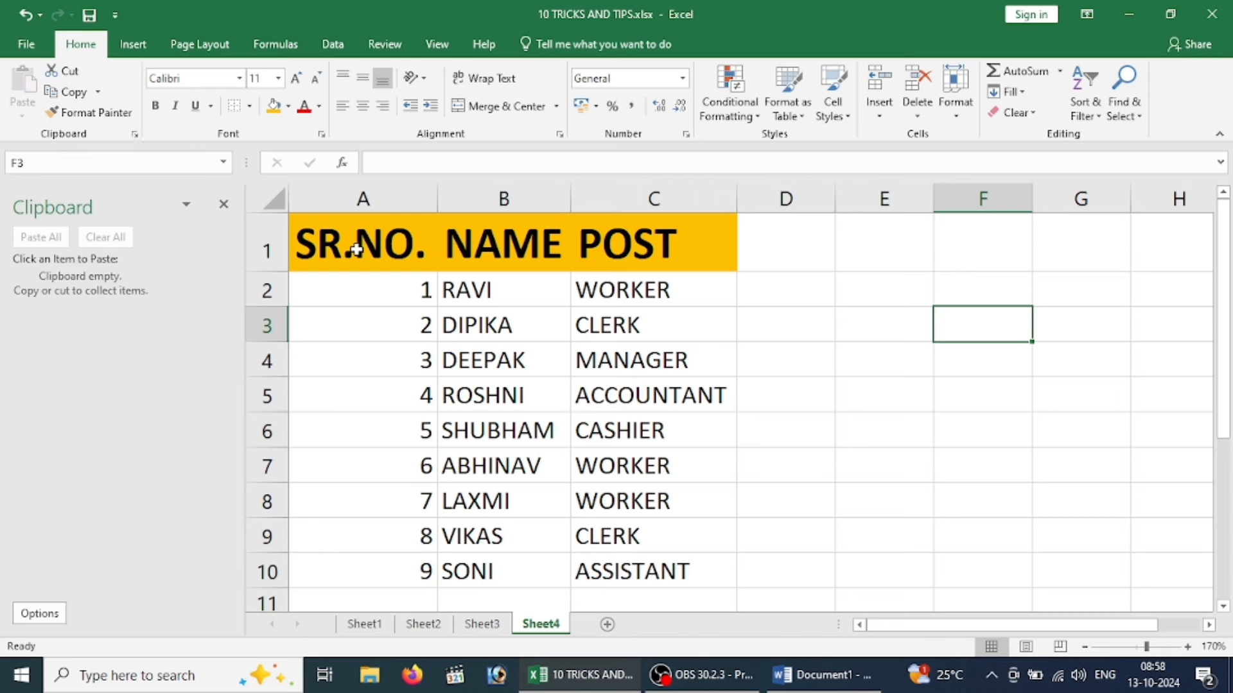
{"action": "left_click_drag", "start_coordinate": [356, 250], "coordinate": [614, 581]}
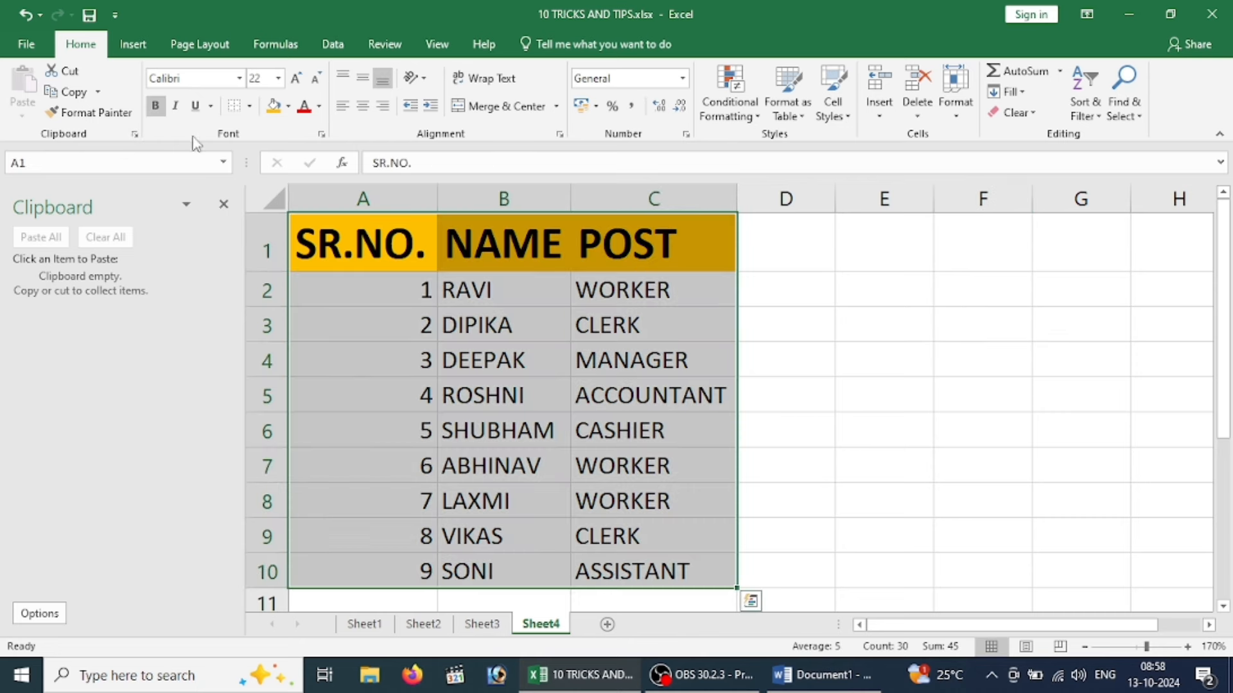
{"action": "key", "text": "ctrl+c"}
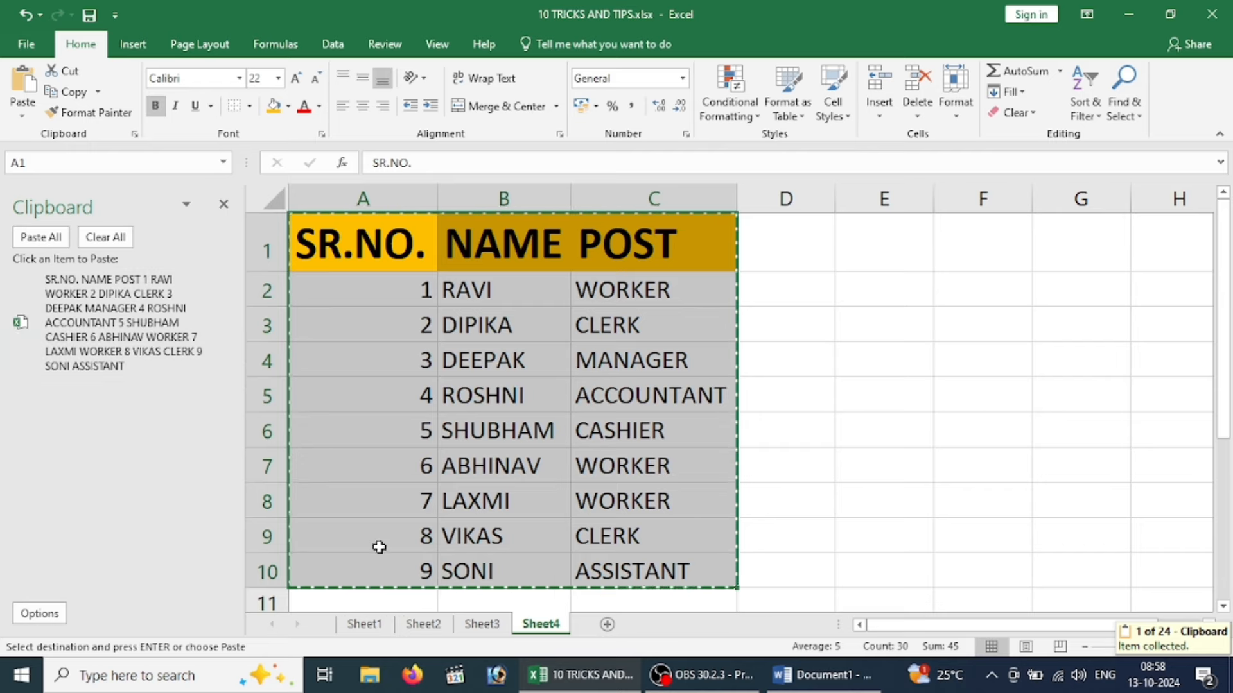
Switch to Word, clear all Office Clipboard items and close Document1 without saving.
{"action": "left_click", "coordinate": [860, 680]}
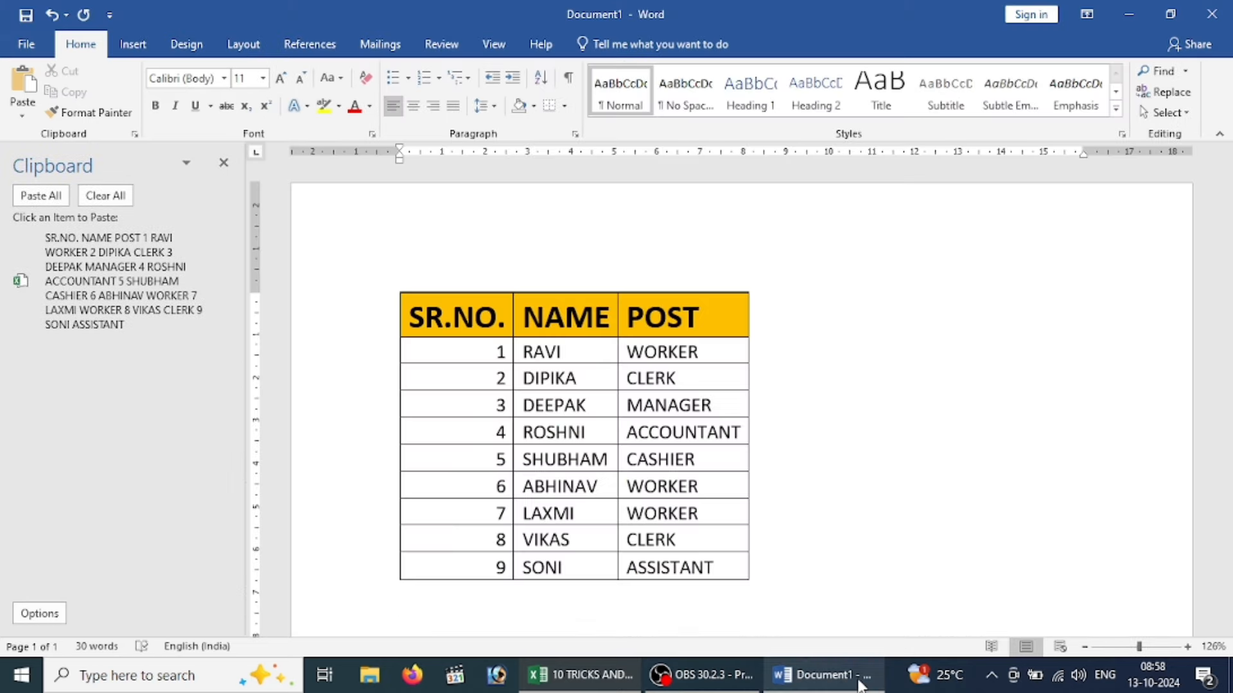
{"action": "left_click", "coordinate": [105, 195]}
{"action": "left_click", "coordinate": [223, 162]}
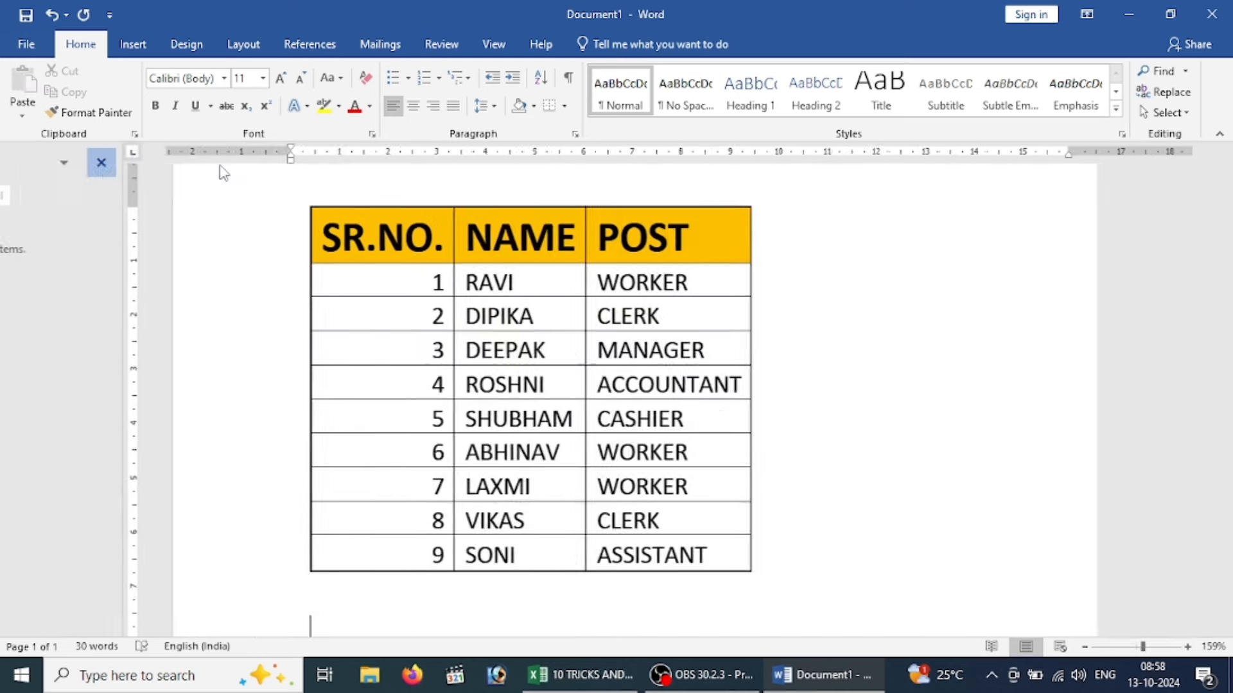
{"action": "left_click", "coordinate": [136, 135]}
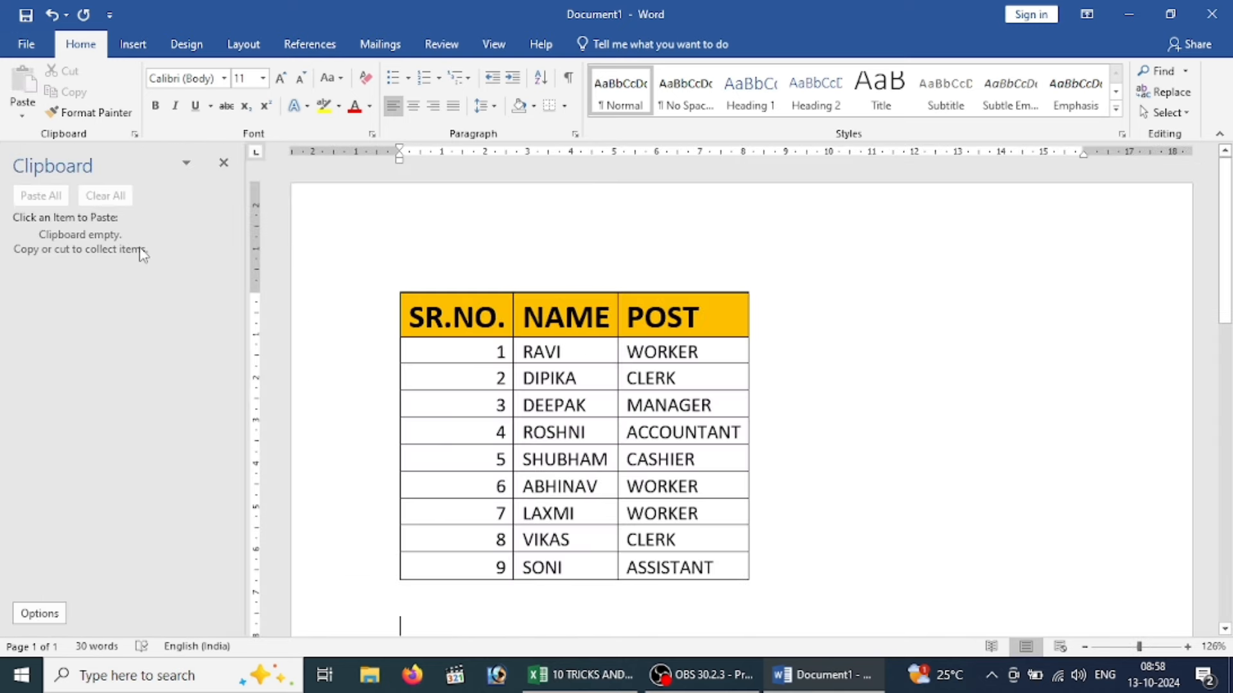
{"action": "left_click", "coordinate": [223, 162]}
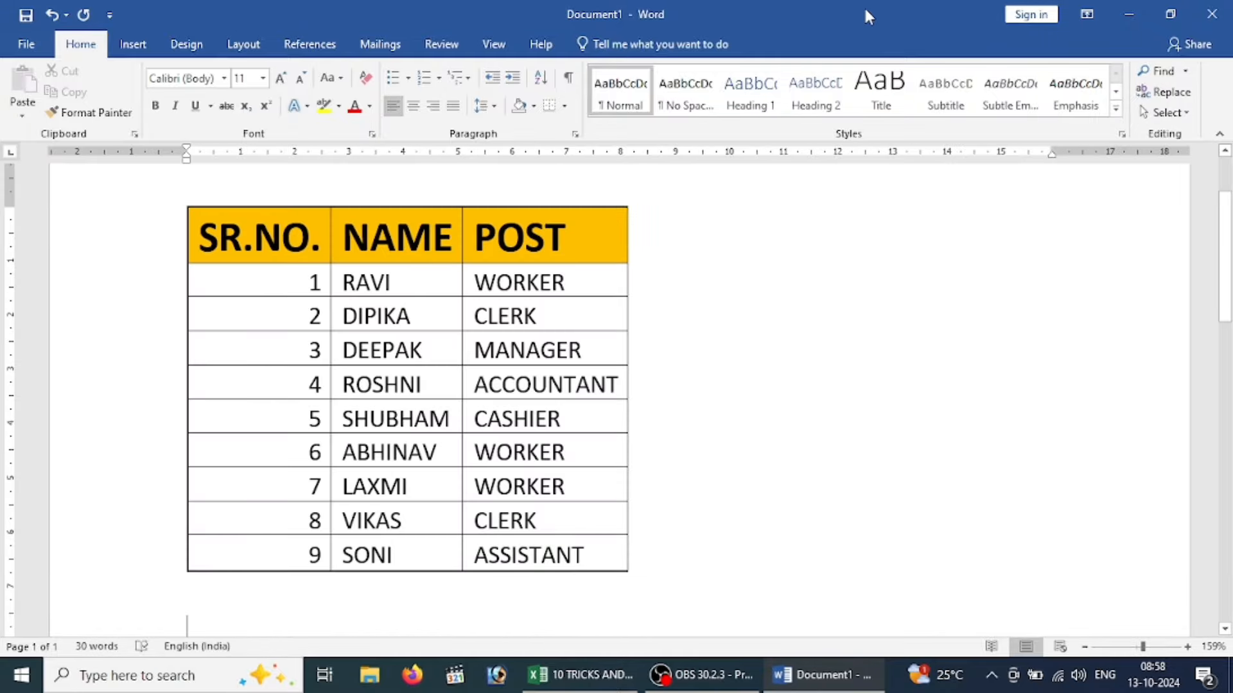
{"action": "left_click", "coordinate": [1211, 14]}
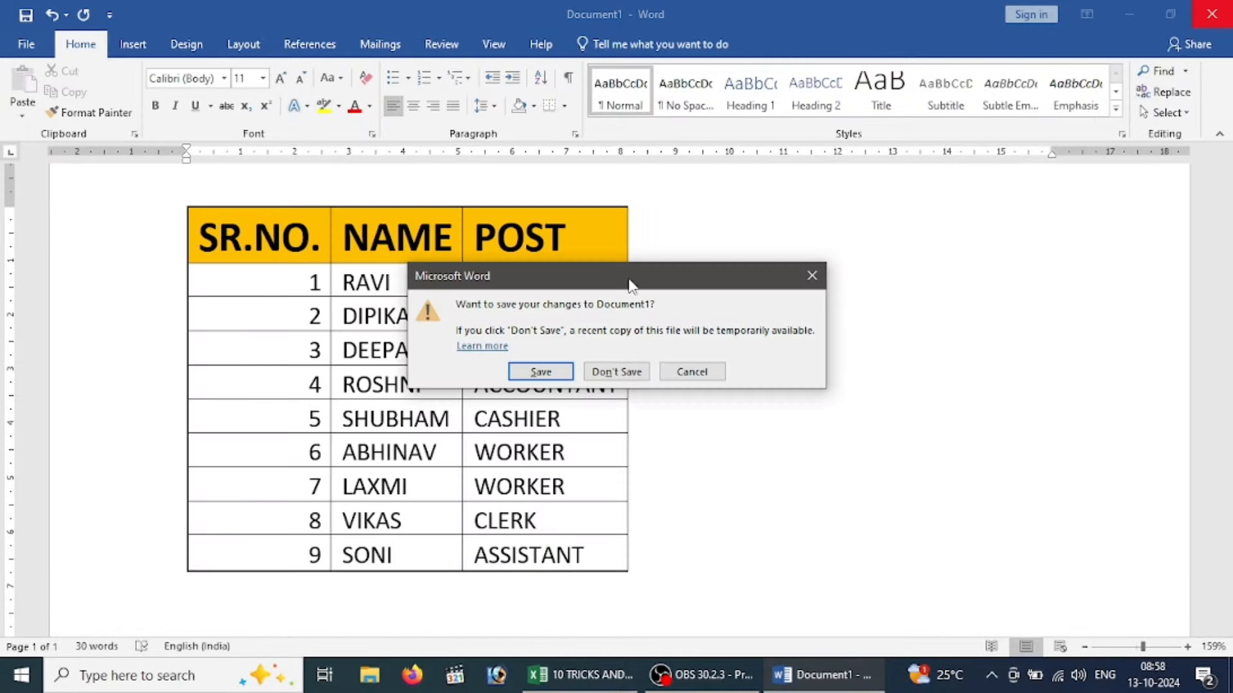
{"action": "left_click", "coordinate": [617, 373]}
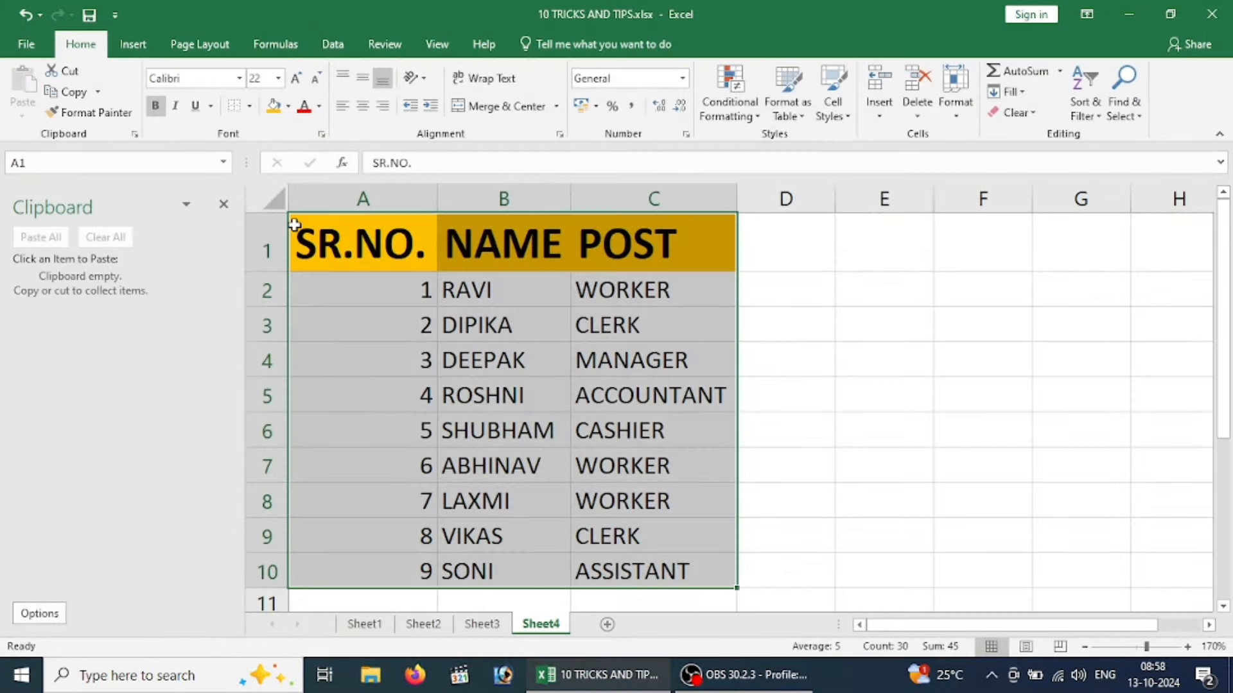
Reopen Excel's Office Clipboard and copy the borderless table A1:C10 to it again.
{"action": "left_click", "coordinate": [223, 204]}
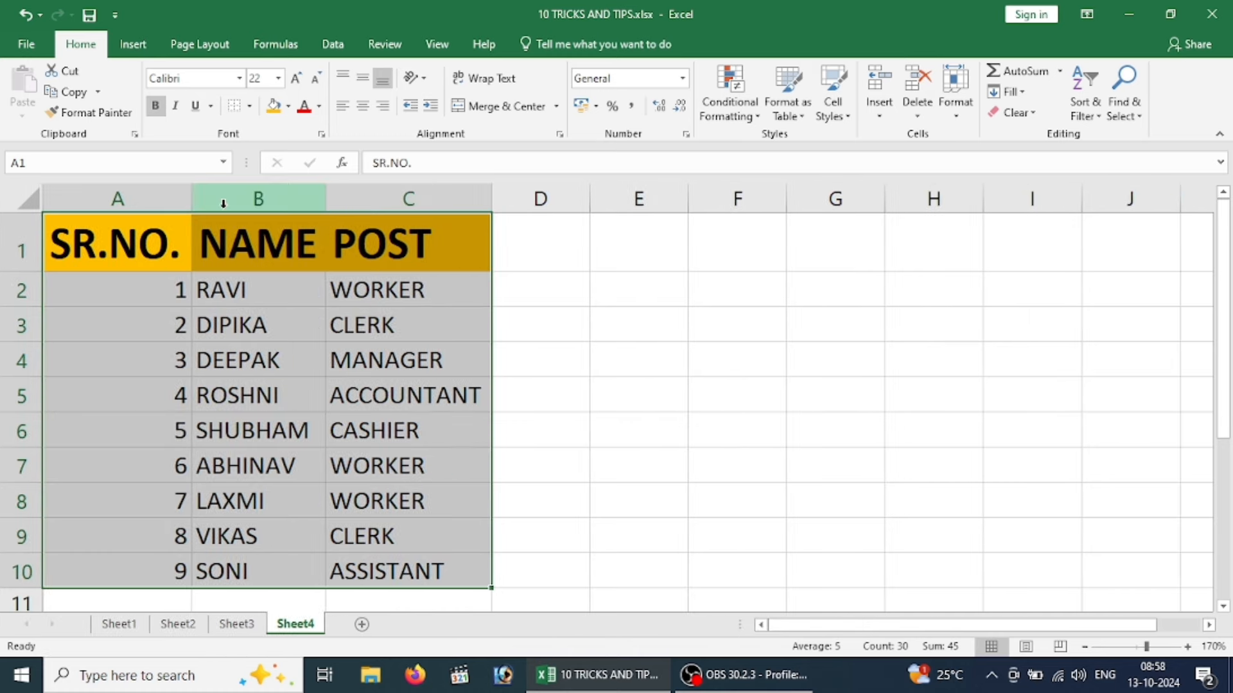
{"action": "left_click", "coordinate": [859, 371]}
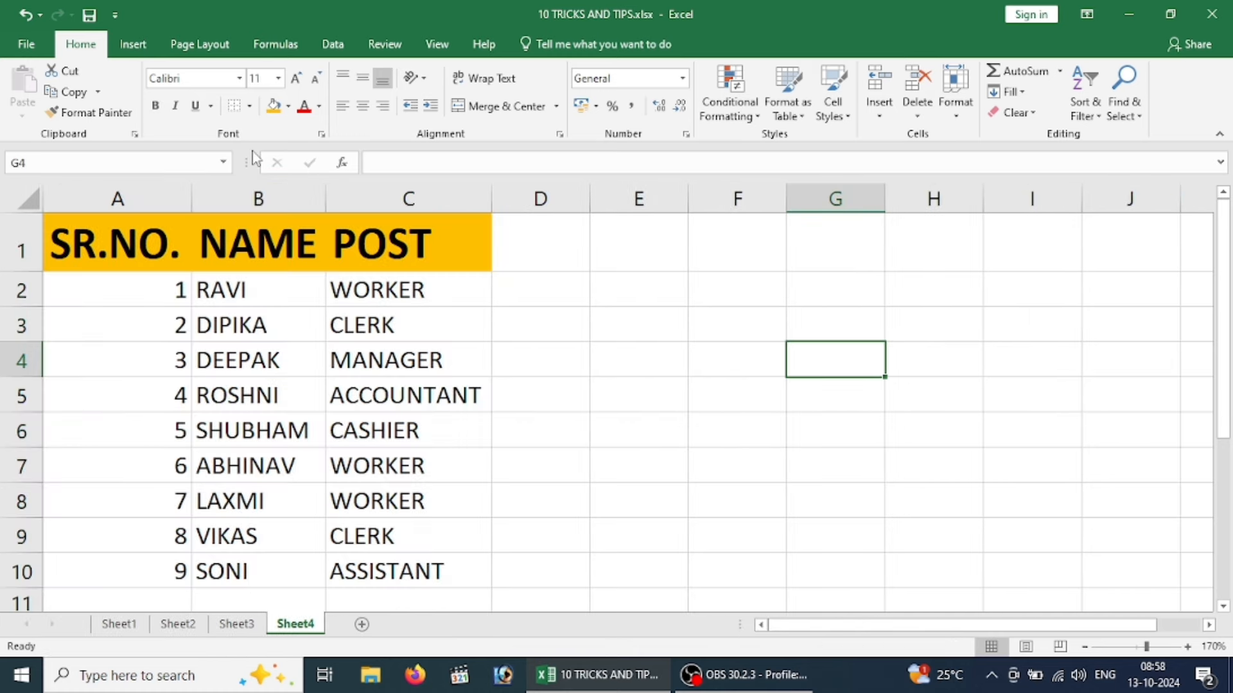
{"action": "left_click", "coordinate": [135, 134]}
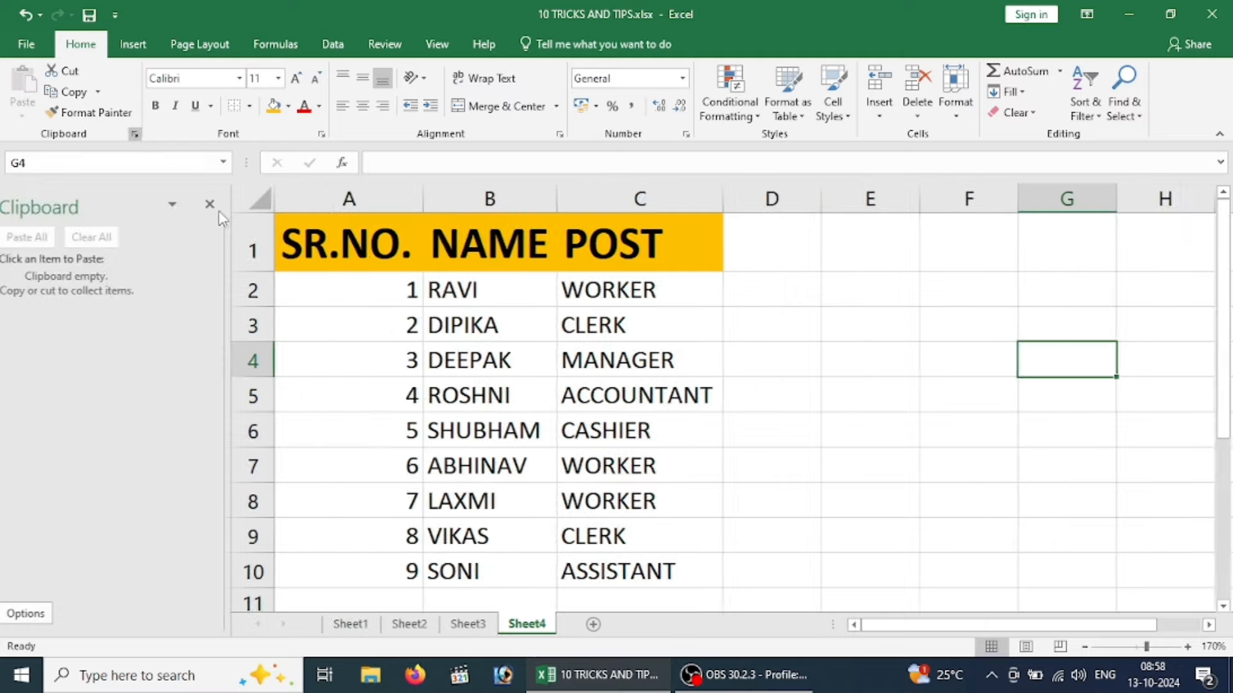
{"action": "left_click_drag", "start_coordinate": [352, 260], "coordinate": [612, 576]}
{"action": "key", "text": "ctrl+c"}
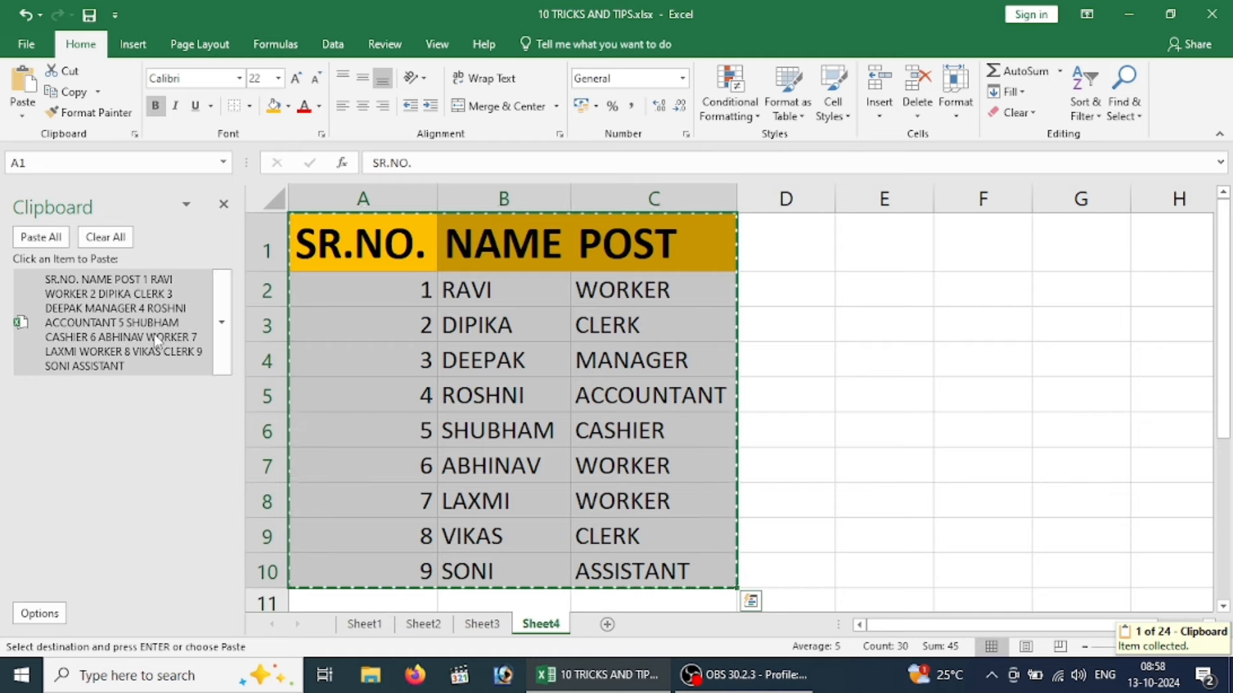
Launch Word with the WINWORD command and paste the borderless table from the Office Clipboard into a new blank document.
{"action": "key", "text": "super+r"}
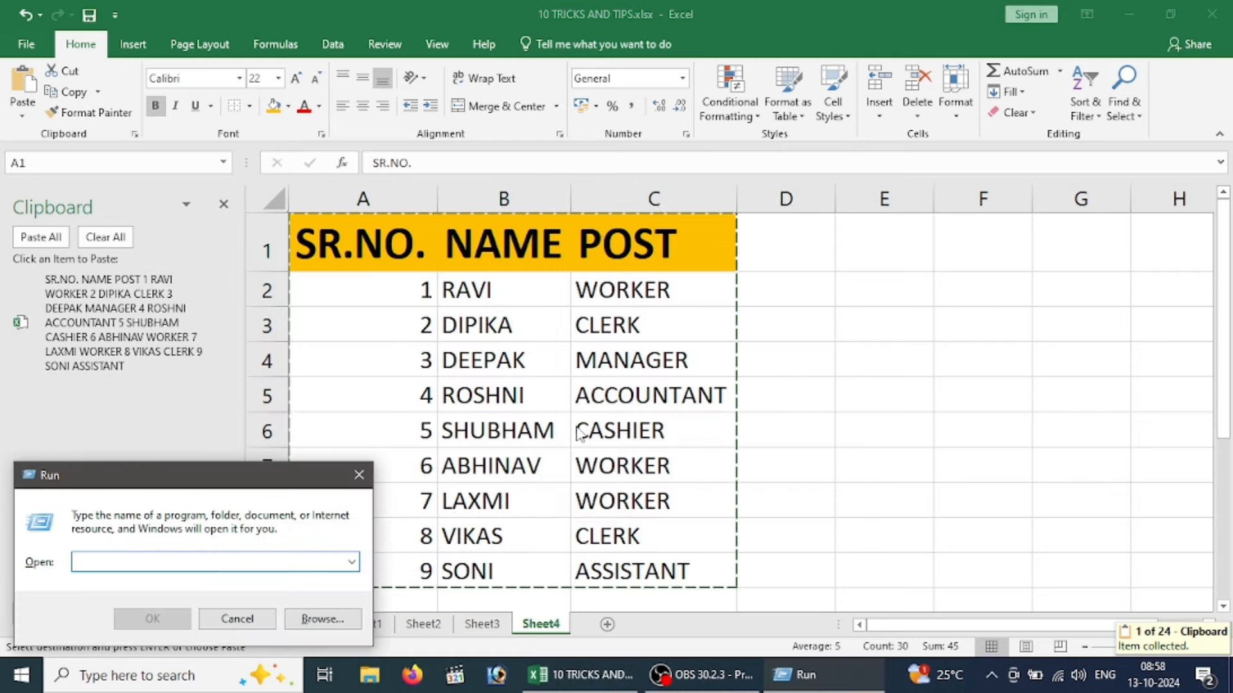
{"action": "type", "text": "WIN"}
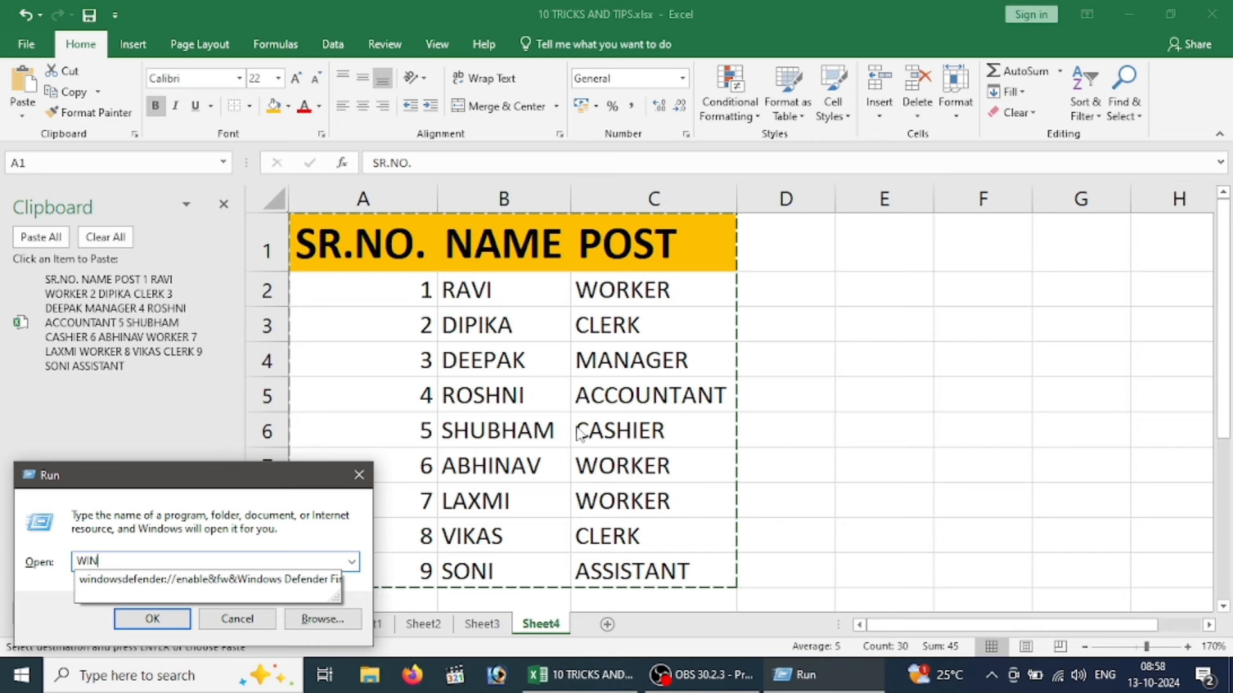
{"action": "type", "text": "WORD"}
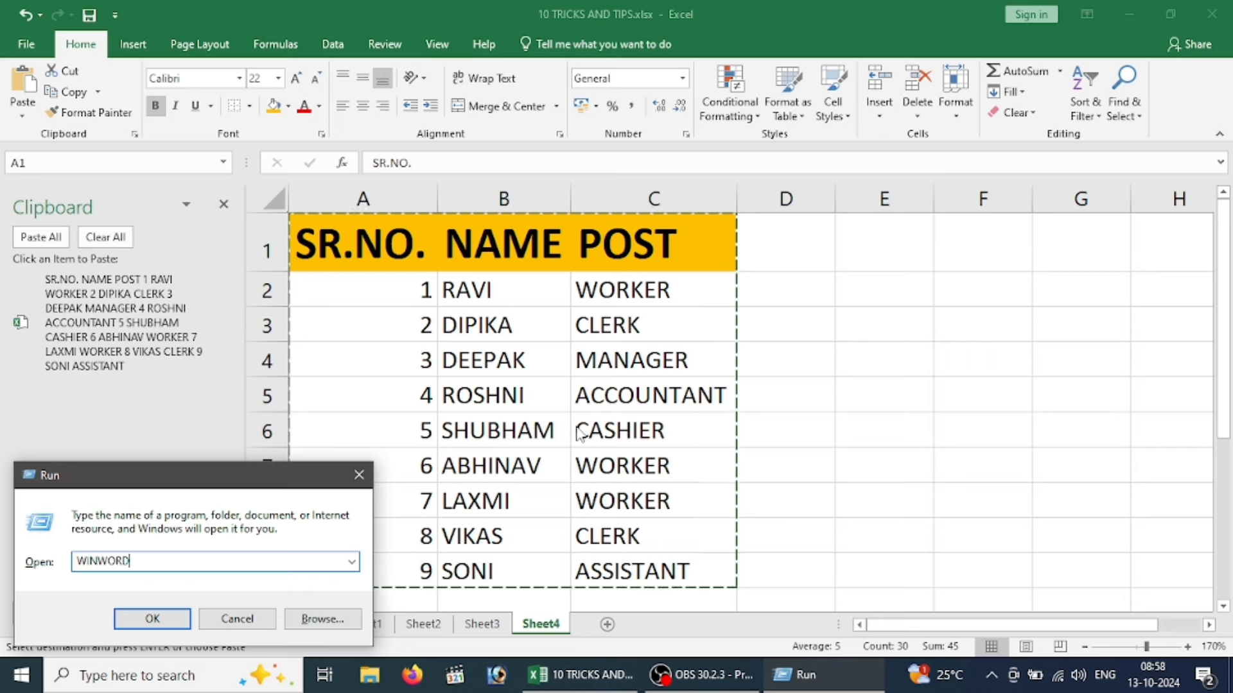
{"action": "key", "text": "Return"}
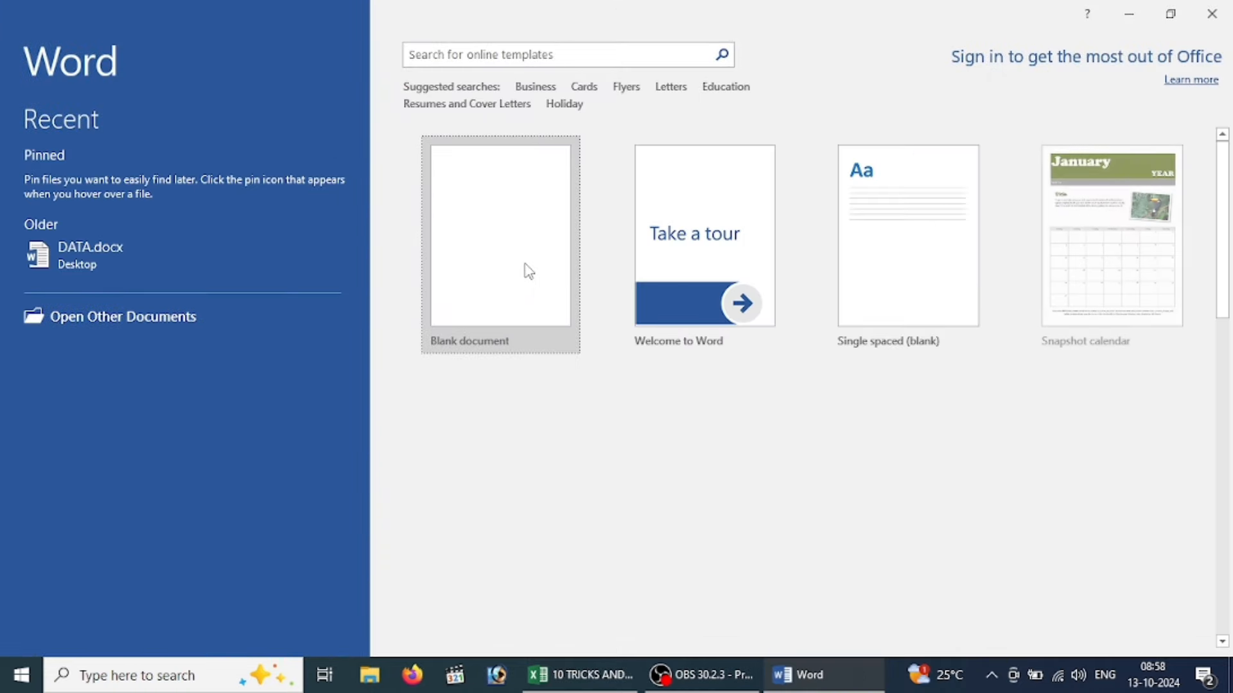
{"action": "left_click", "coordinate": [528, 270]}
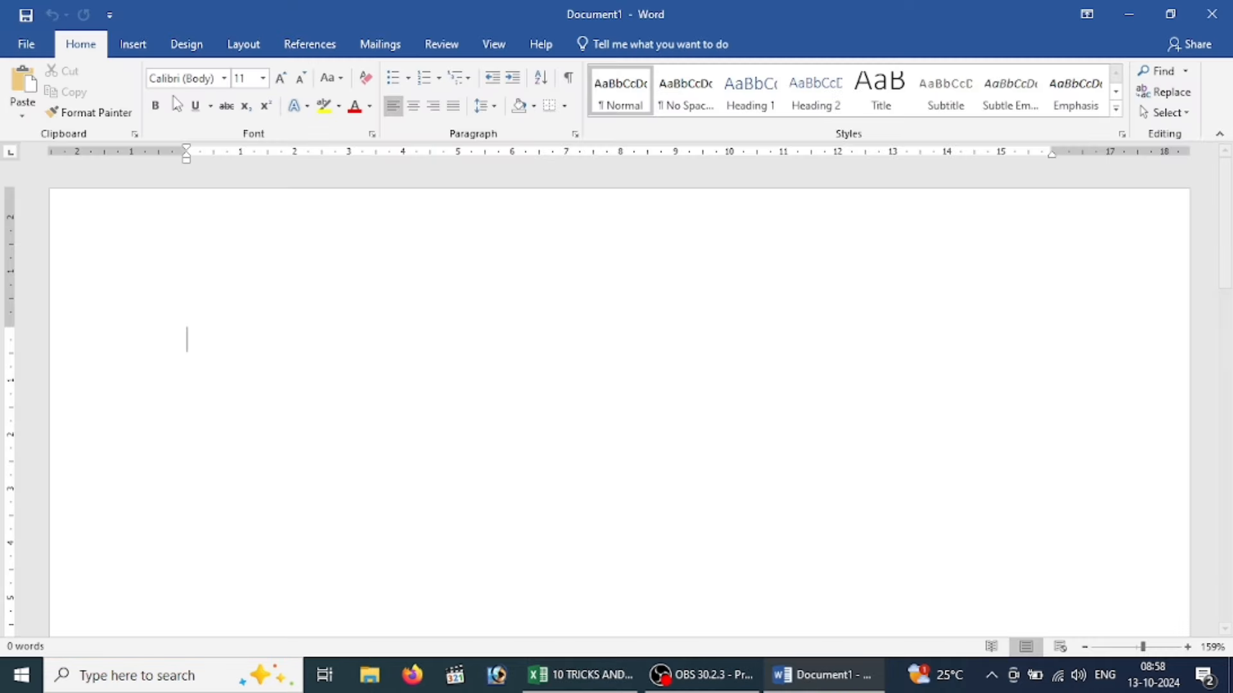
{"action": "left_click", "coordinate": [135, 134]}
{"action": "left_click", "coordinate": [110, 280]}
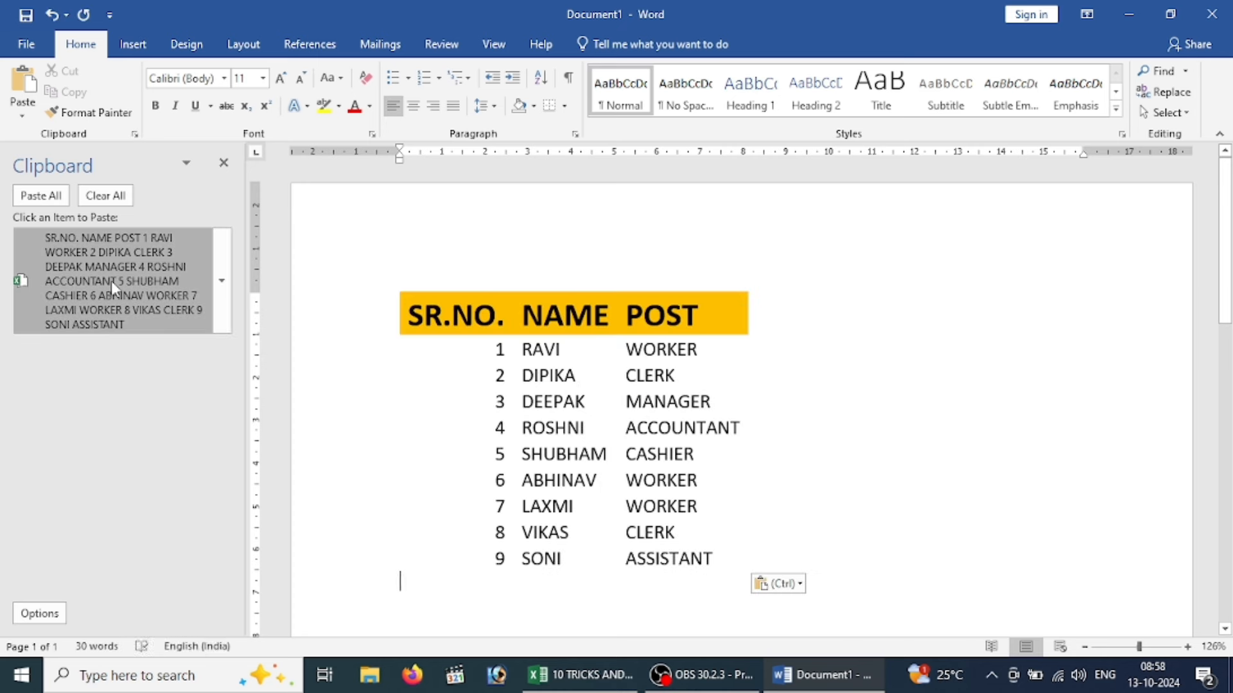
Select the whole pasted SR.NO./NAME/POST table and apply All Borders to it.
{"action": "left_click", "coordinate": [496, 314]}
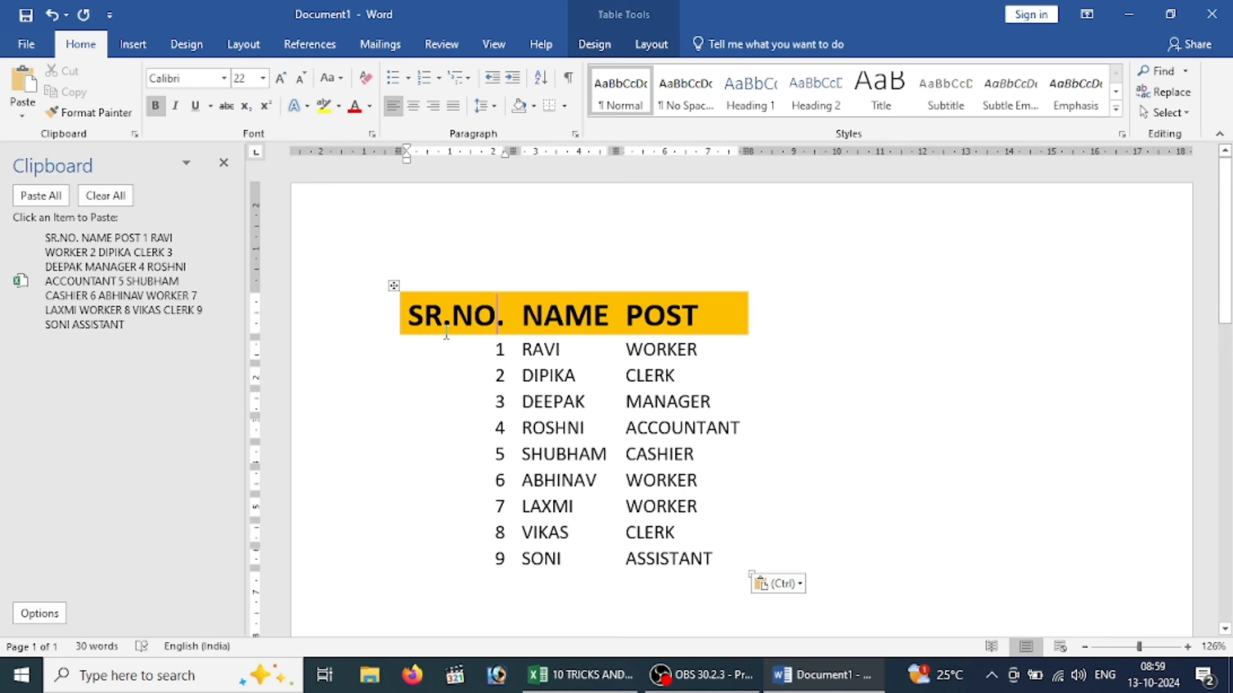
{"action": "left_click", "coordinate": [395, 288]}
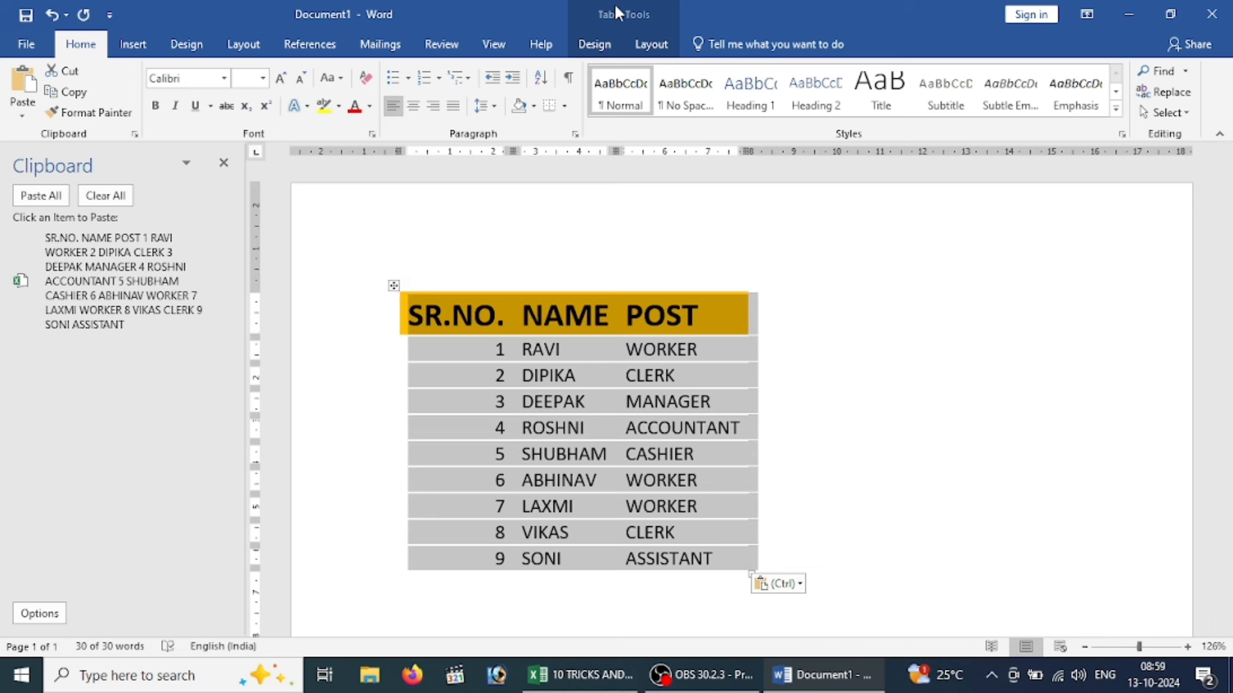
{"action": "left_click", "coordinate": [595, 45]}
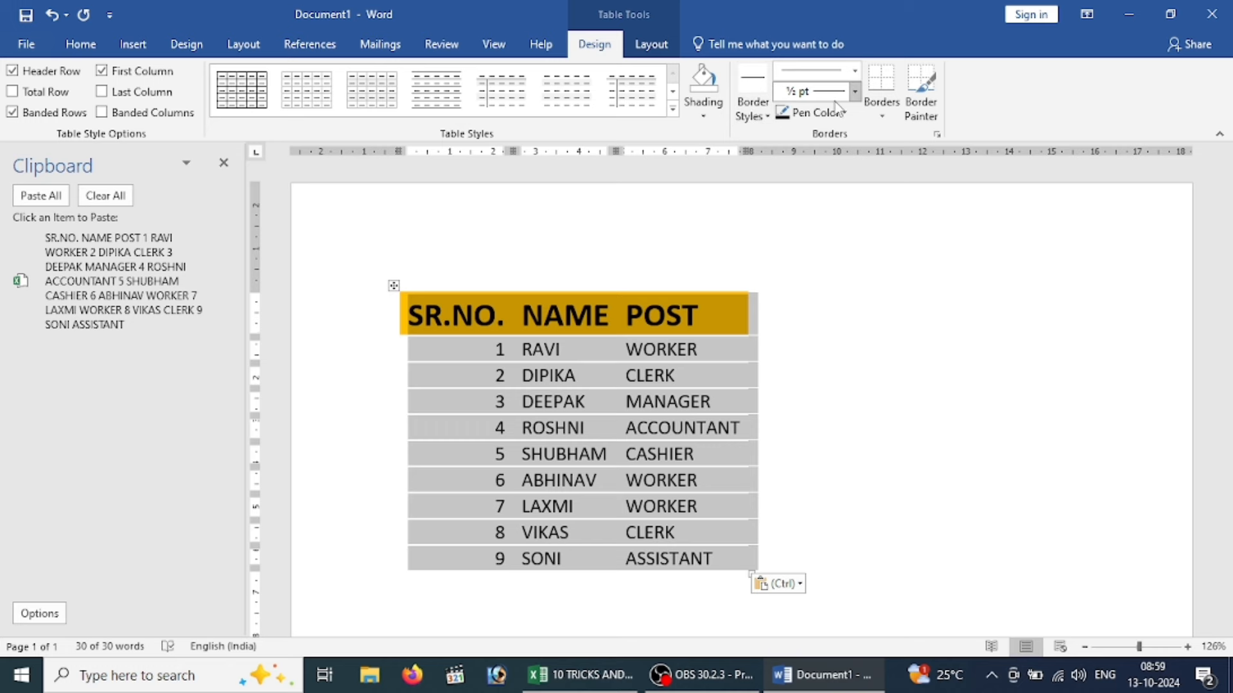
{"action": "left_click", "coordinate": [881, 116]}
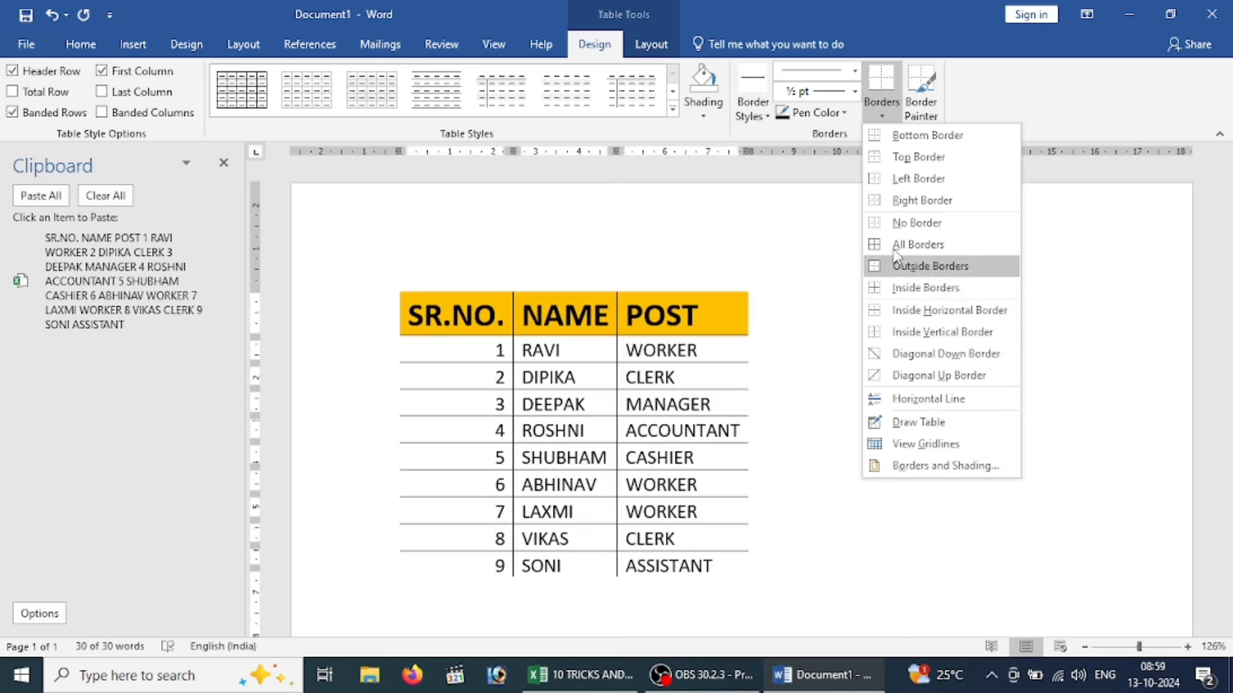
{"action": "left_click", "coordinate": [910, 239]}
{"action": "left_click", "coordinate": [895, 472]}
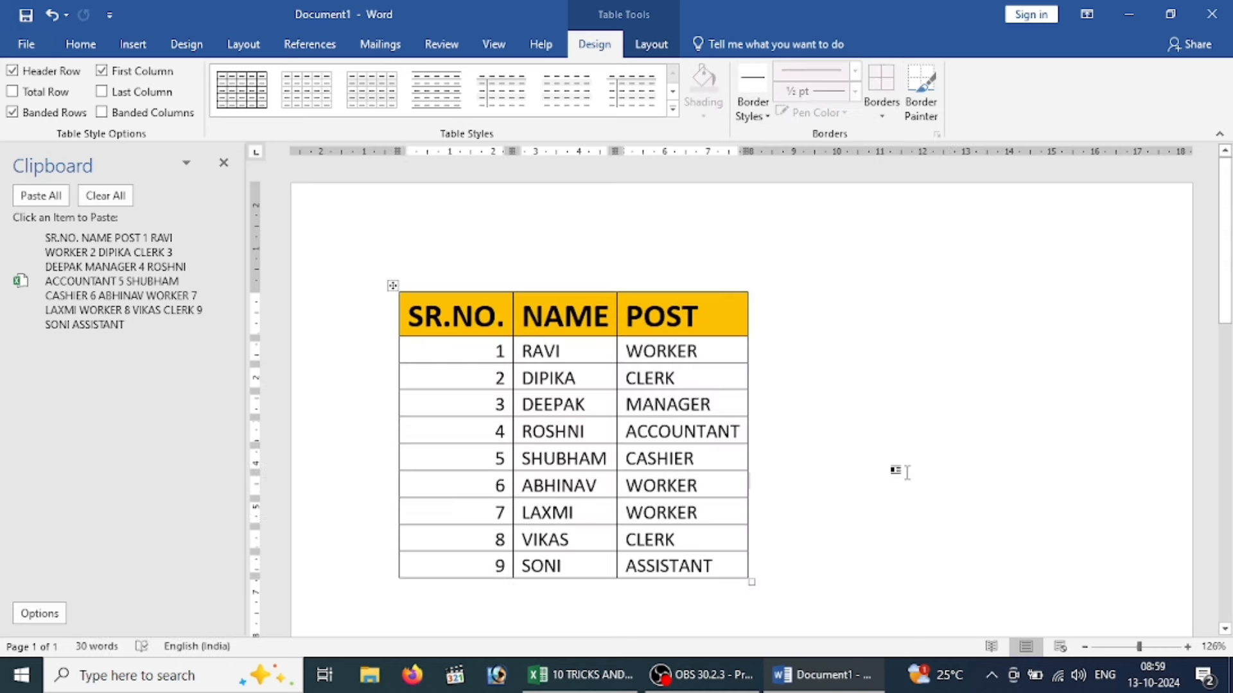
Close Word's Clipboard pane, switch to the 10 TRICKS AND TIPS workbook in Excel, close its Clipboard pane and deselect the table.
{"action": "left_click", "coordinate": [224, 163]}
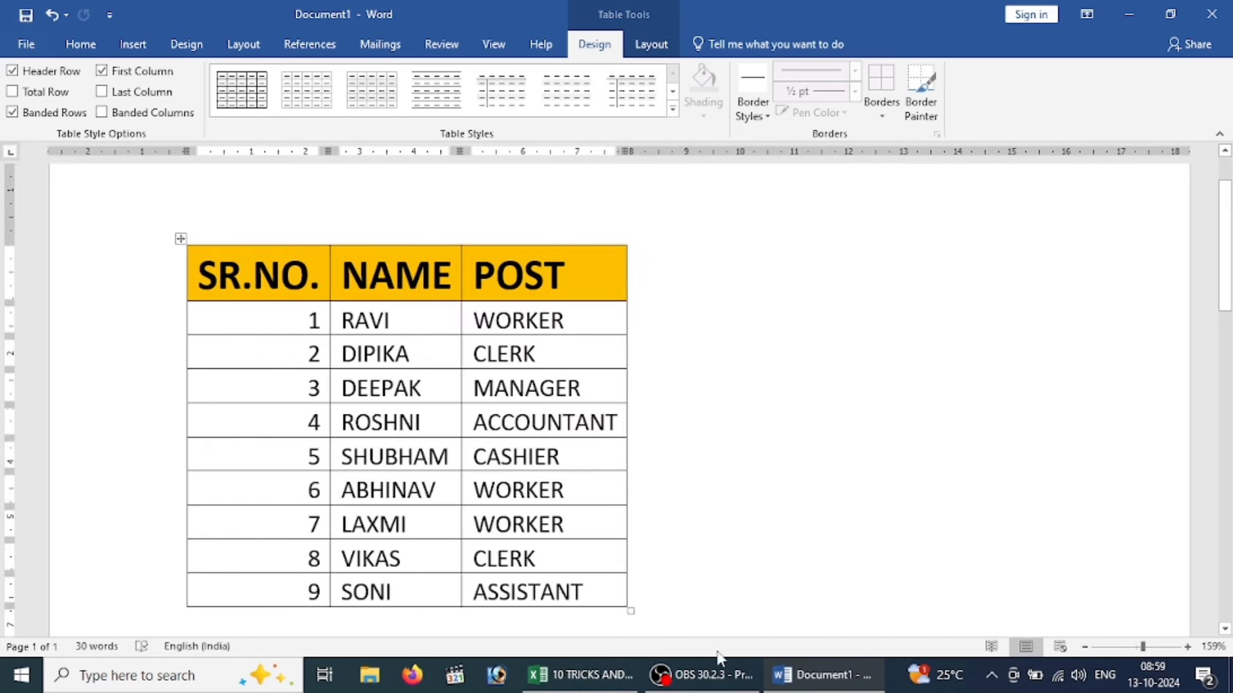
{"action": "left_click", "coordinate": [595, 679]}
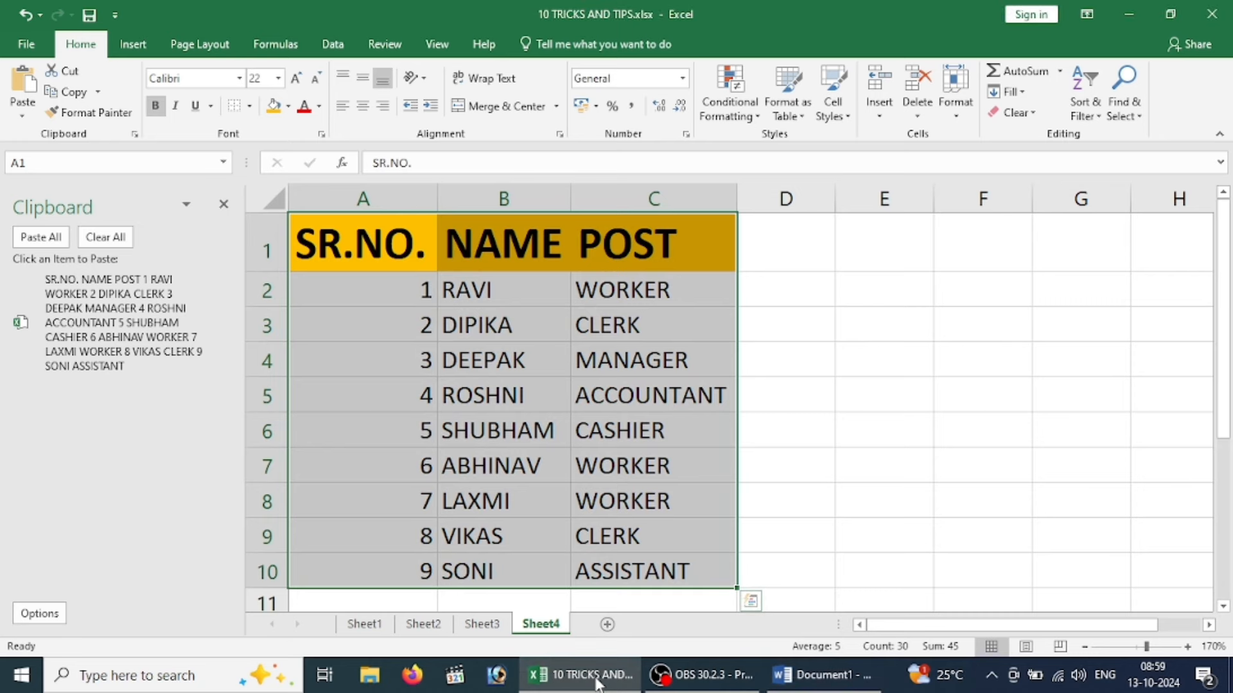
{"action": "left_click", "coordinate": [224, 205]}
{"action": "left_click", "coordinate": [721, 408]}
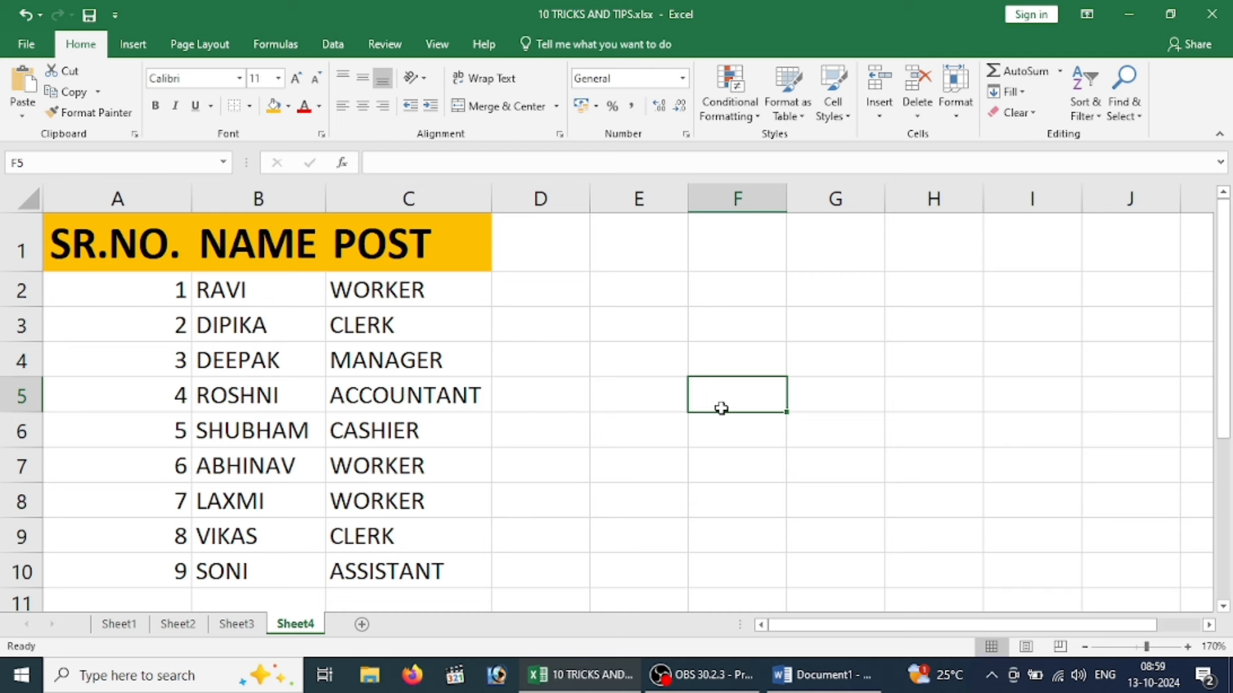
{"action": "left_click", "coordinate": [626, 355]}
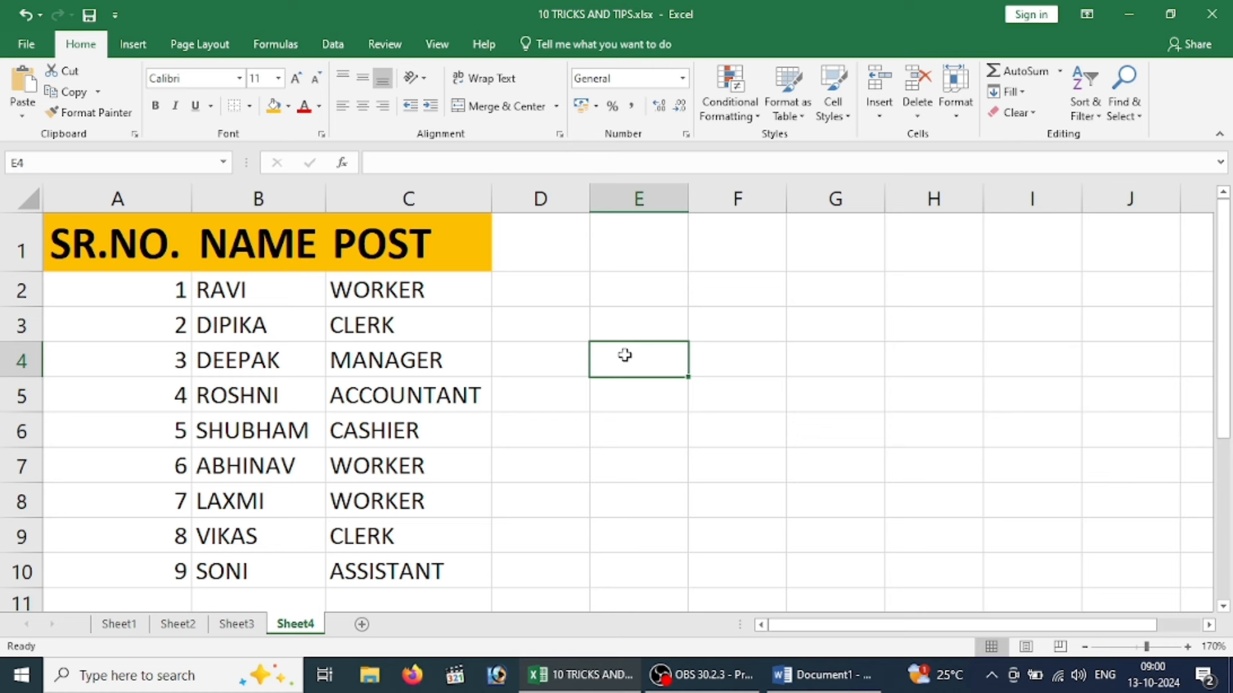
{"action": "left_click", "coordinate": [507, 276]}
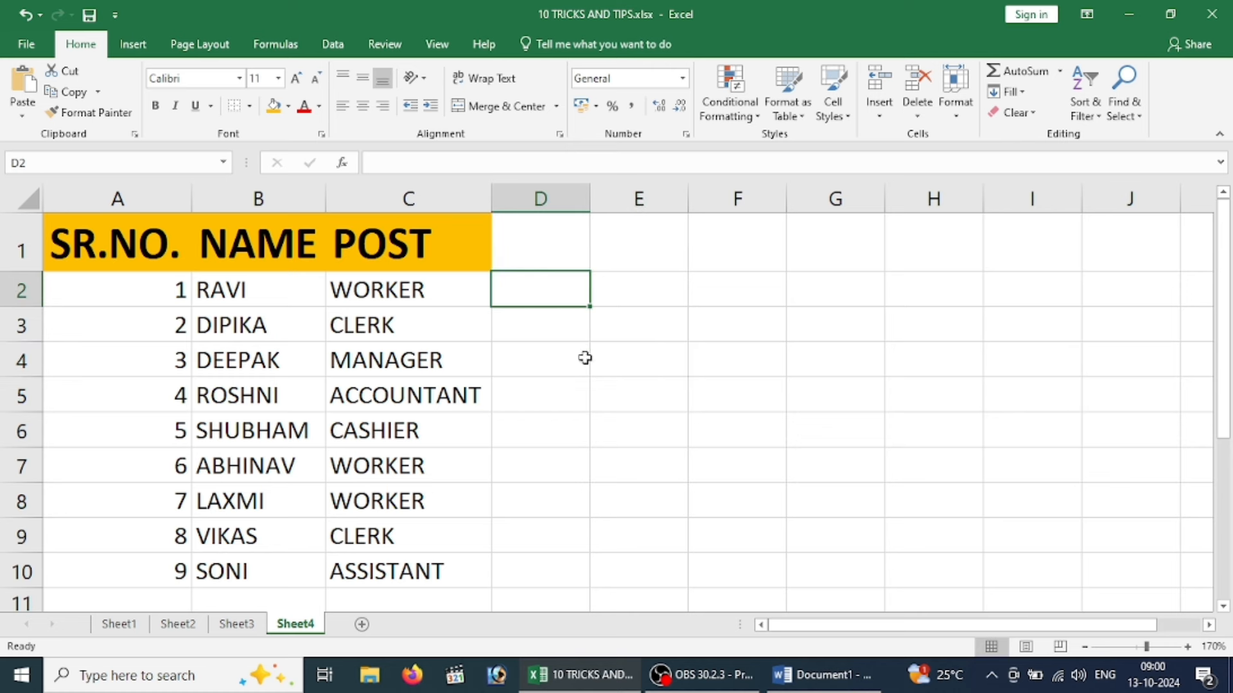